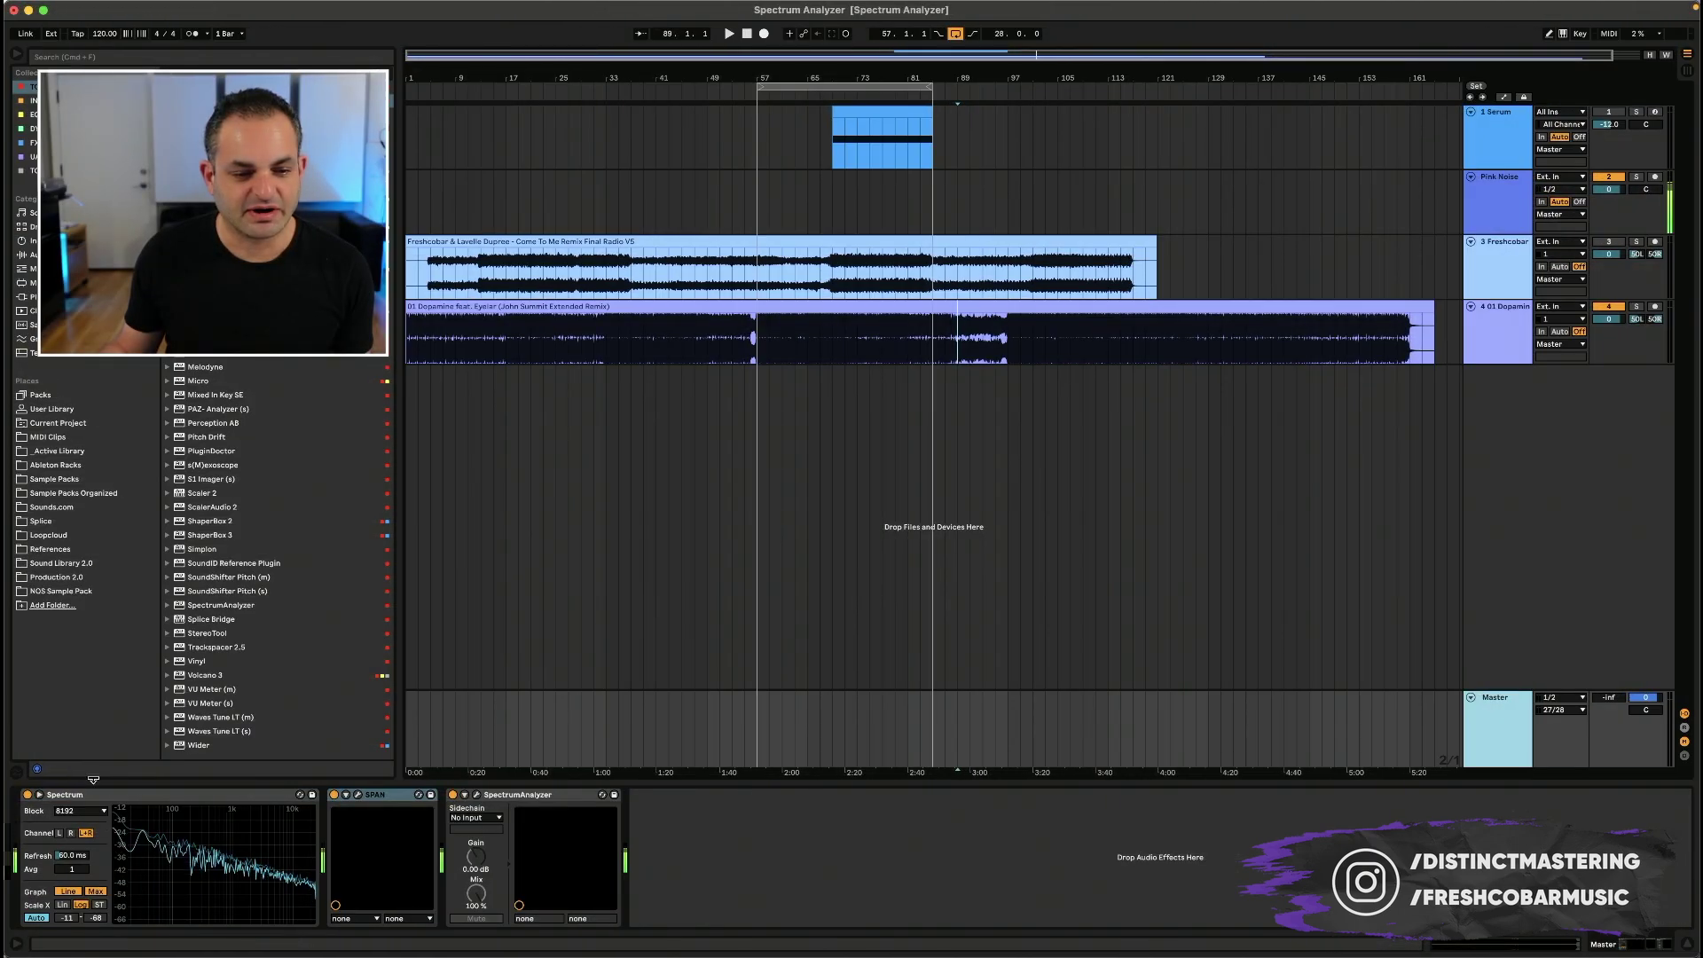
pyautogui.click(122, 795)
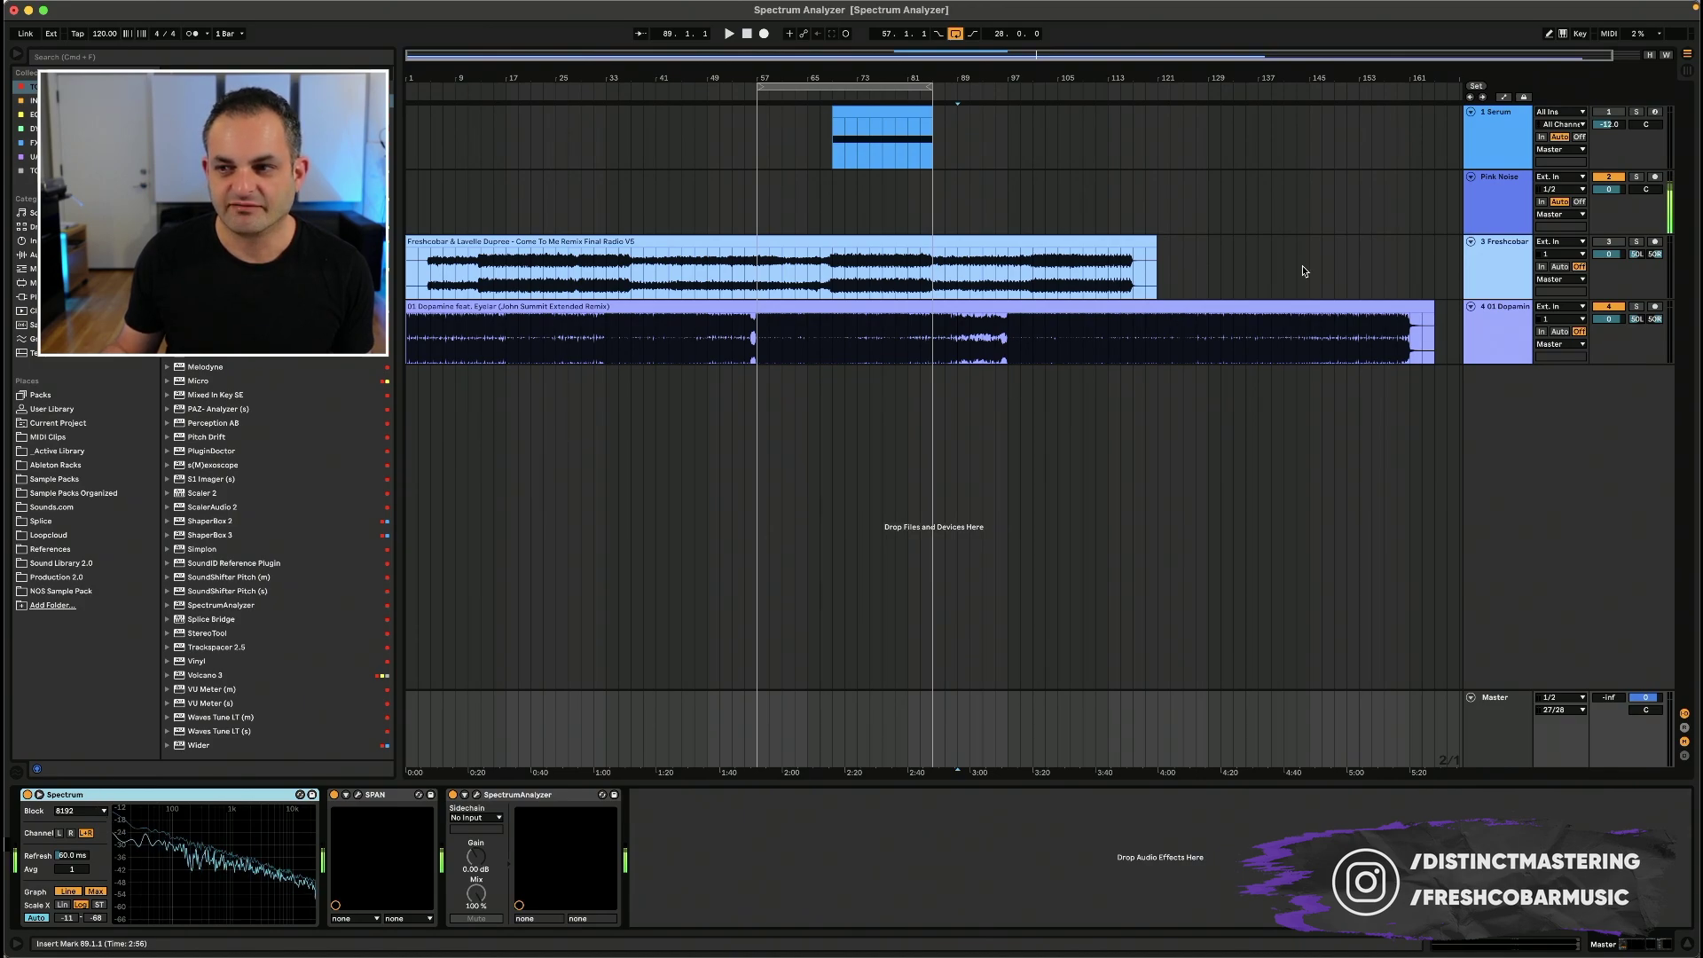
pyautogui.click(1508, 193)
pyautogui.click(1490, 736)
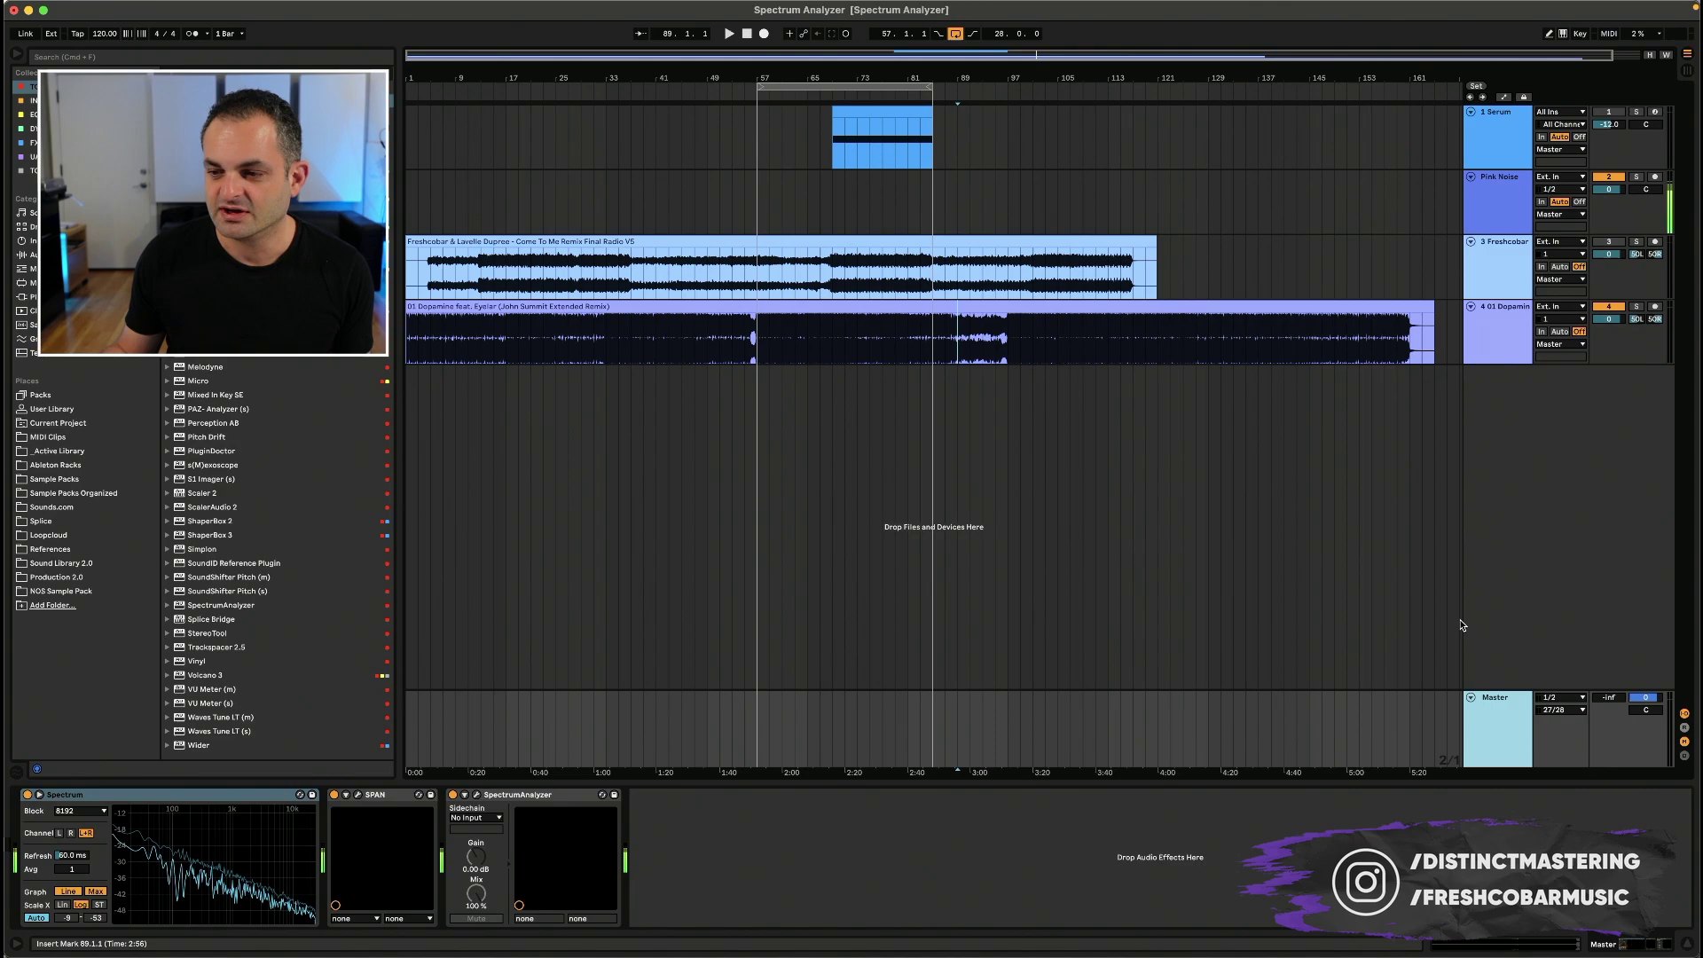
pyautogui.click(1610, 699)
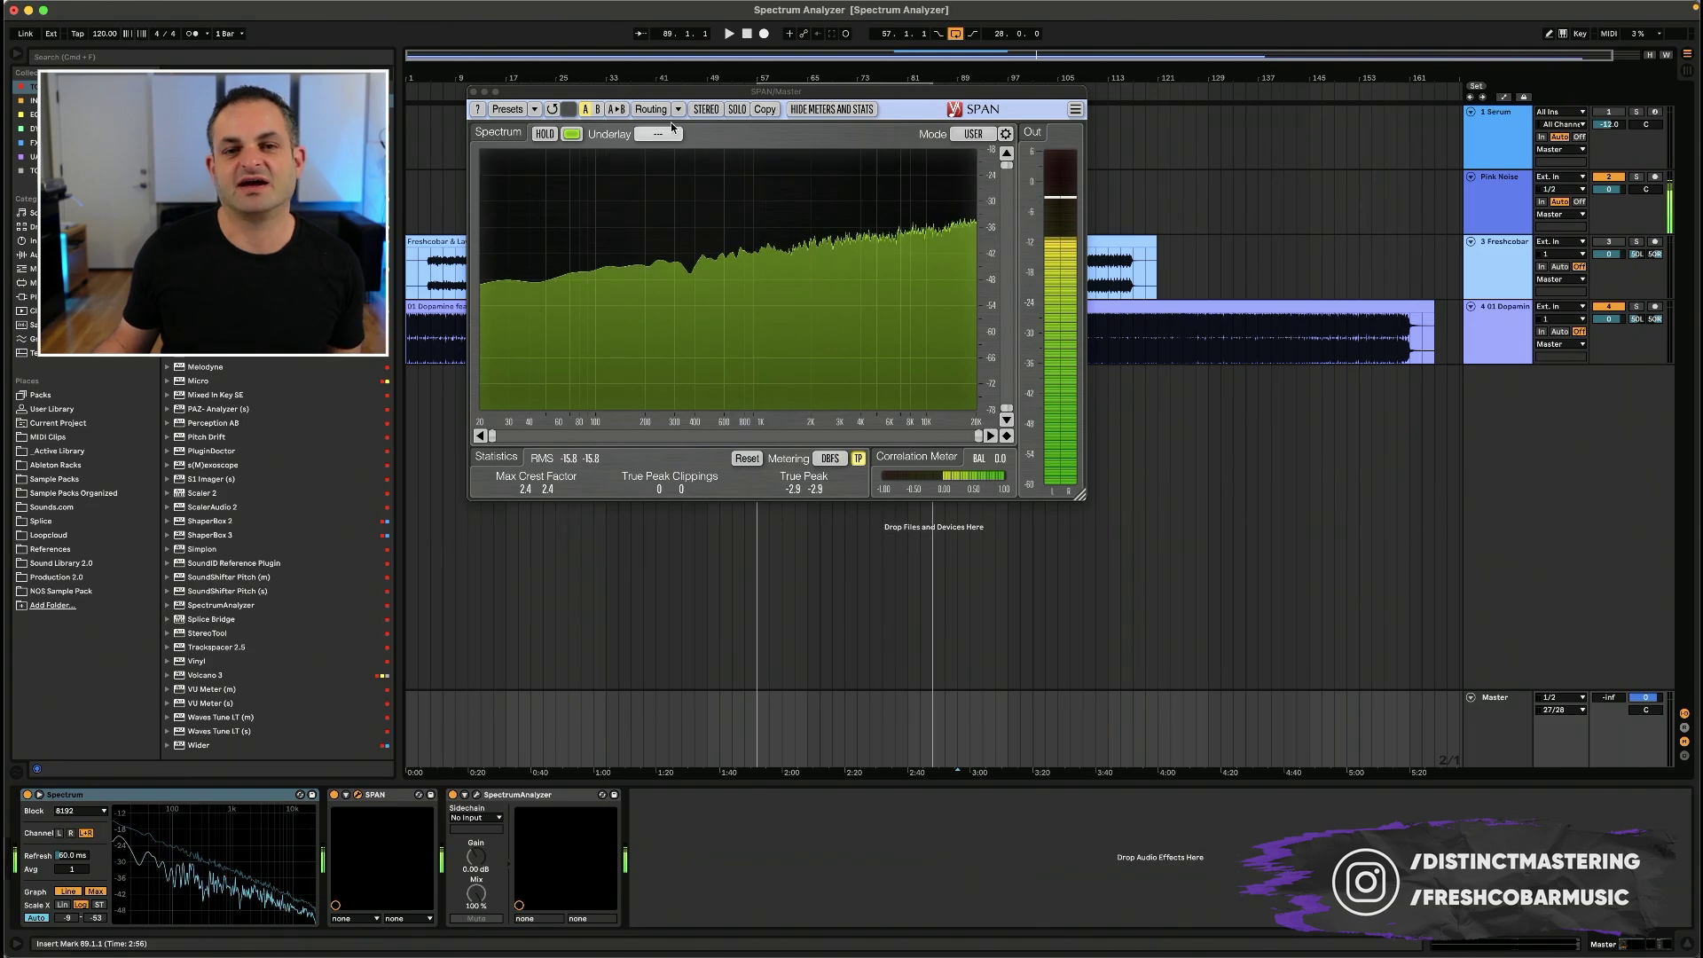
# Step: Move the SPAN window over the arrangement and flatten its spectrum slope to 0
pyautogui.moveTo(715, 88); pyautogui.dragTo(827, 278)
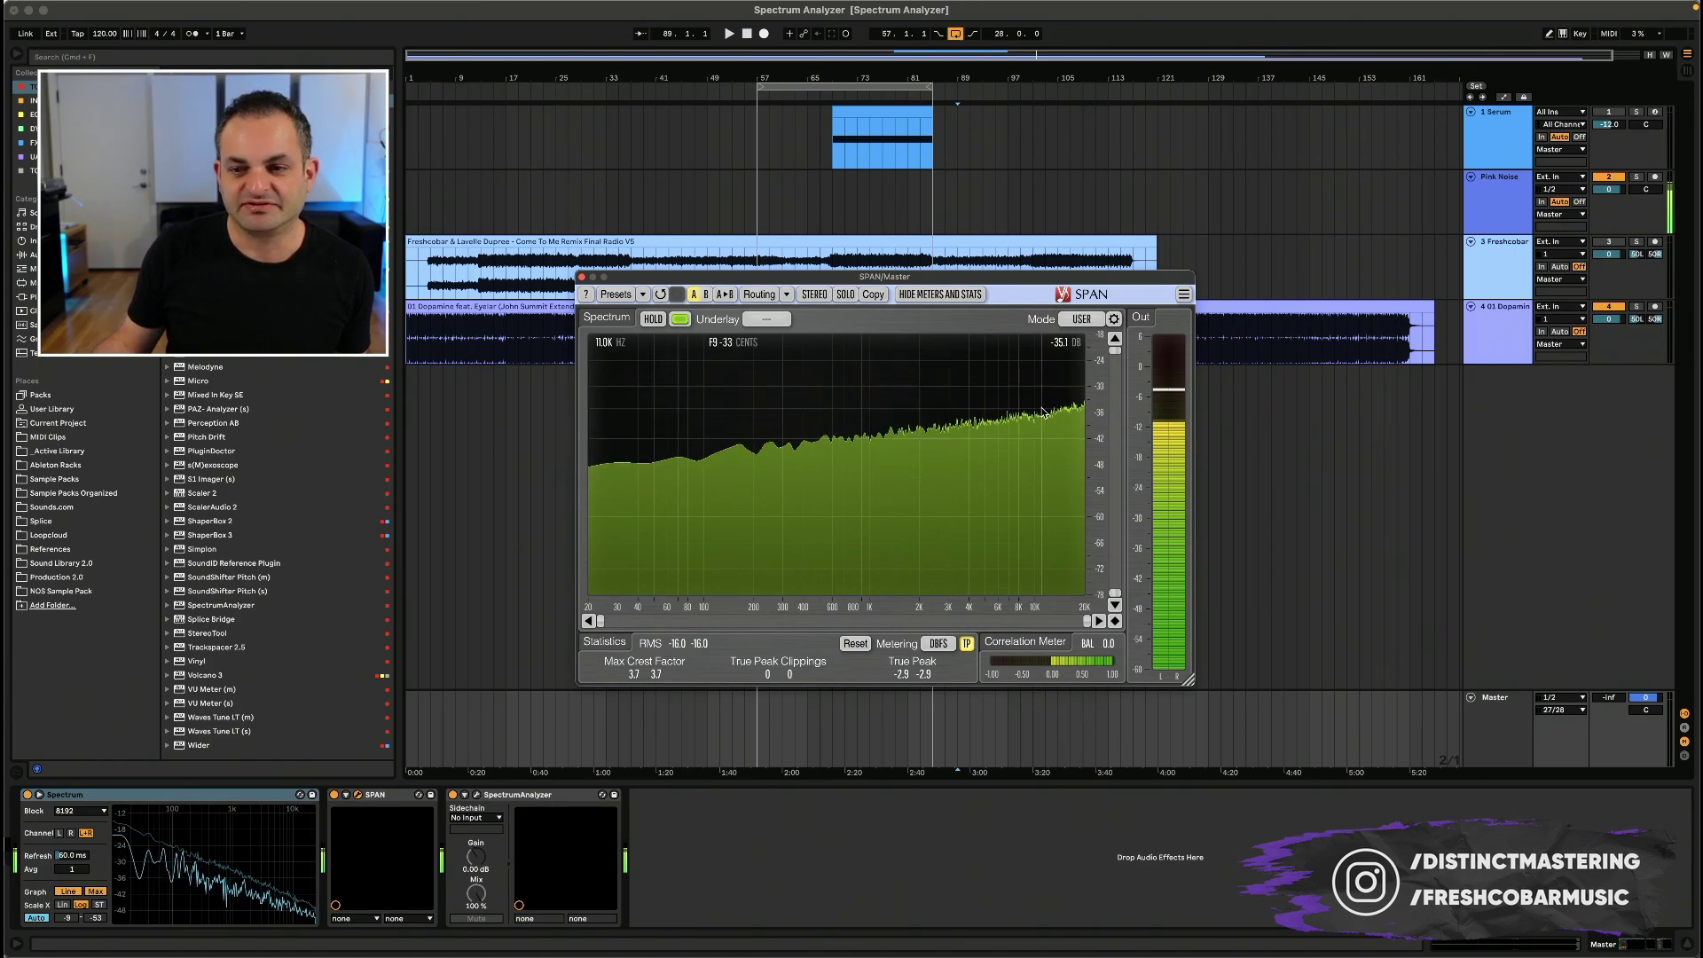
pyautogui.click(1114, 321)
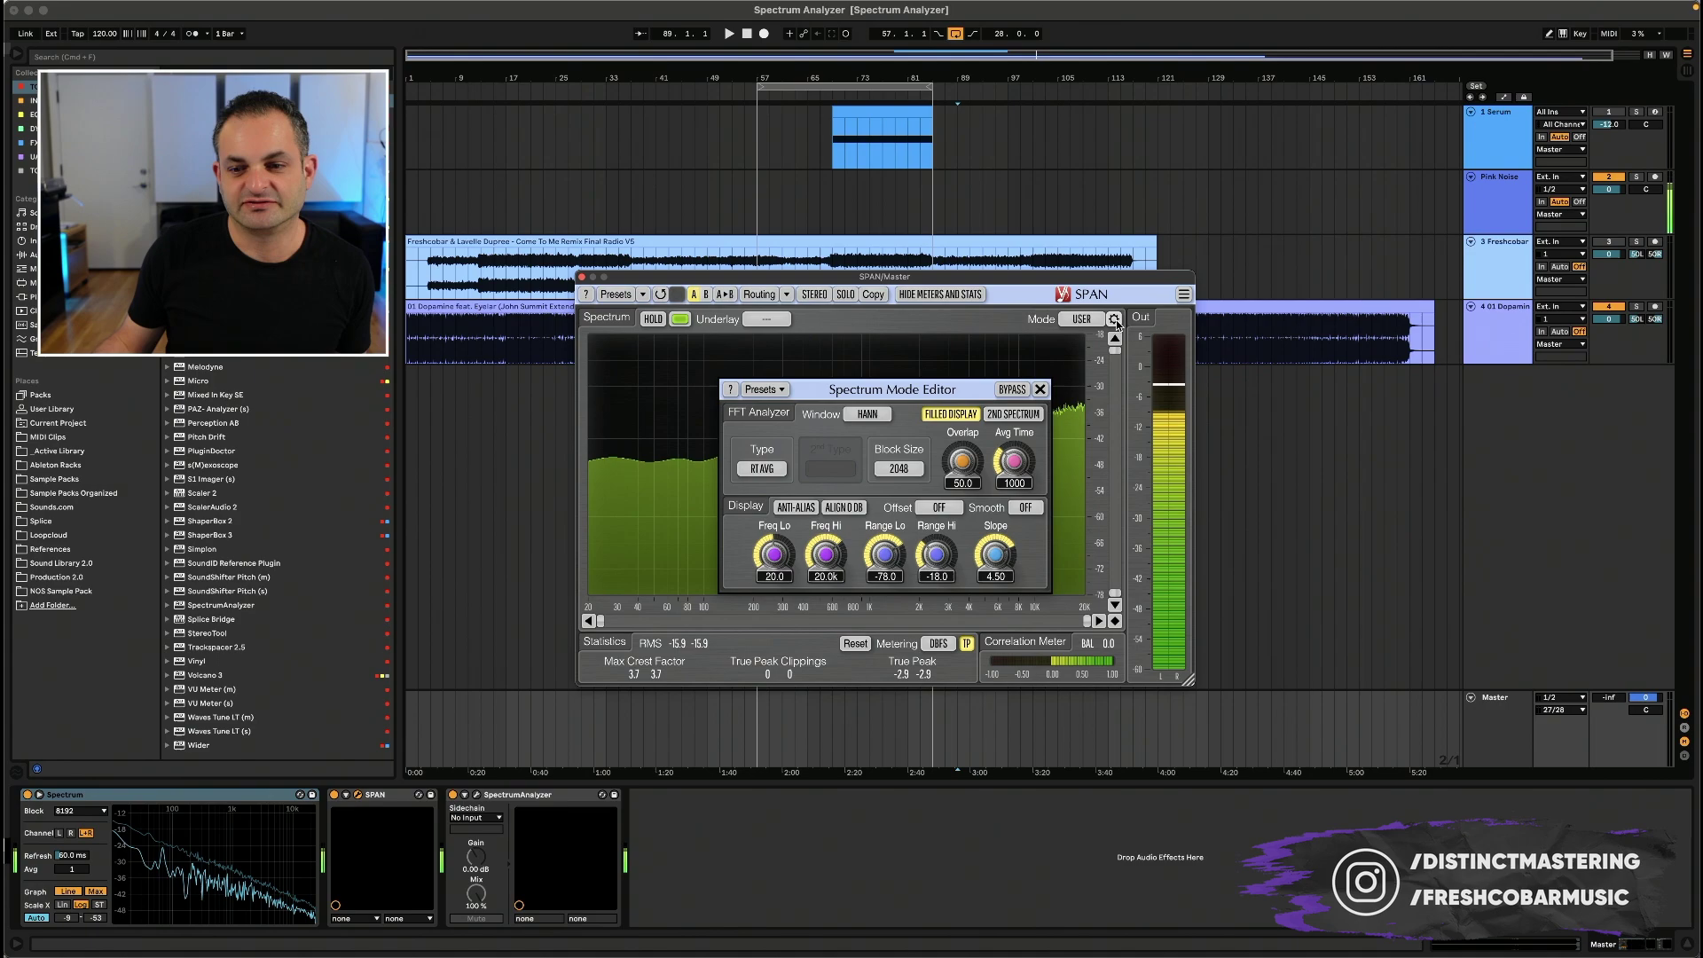
pyautogui.moveTo(996, 553)
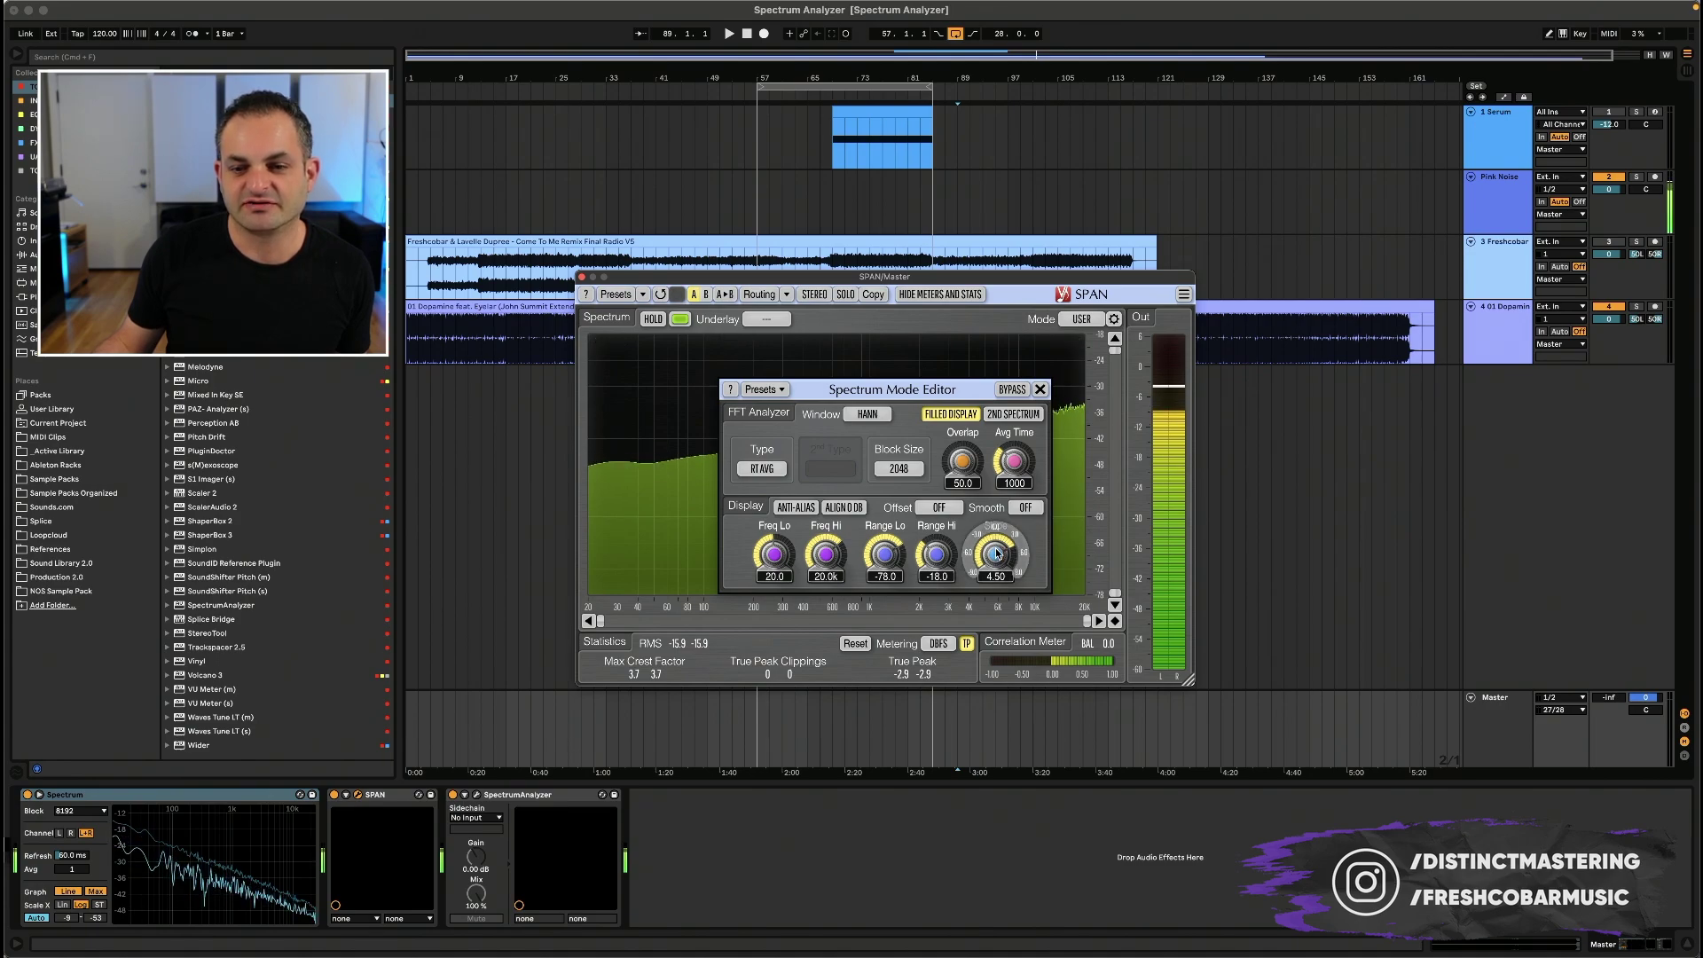
pyautogui.moveTo(995, 552); pyautogui.dragTo(996, 621)
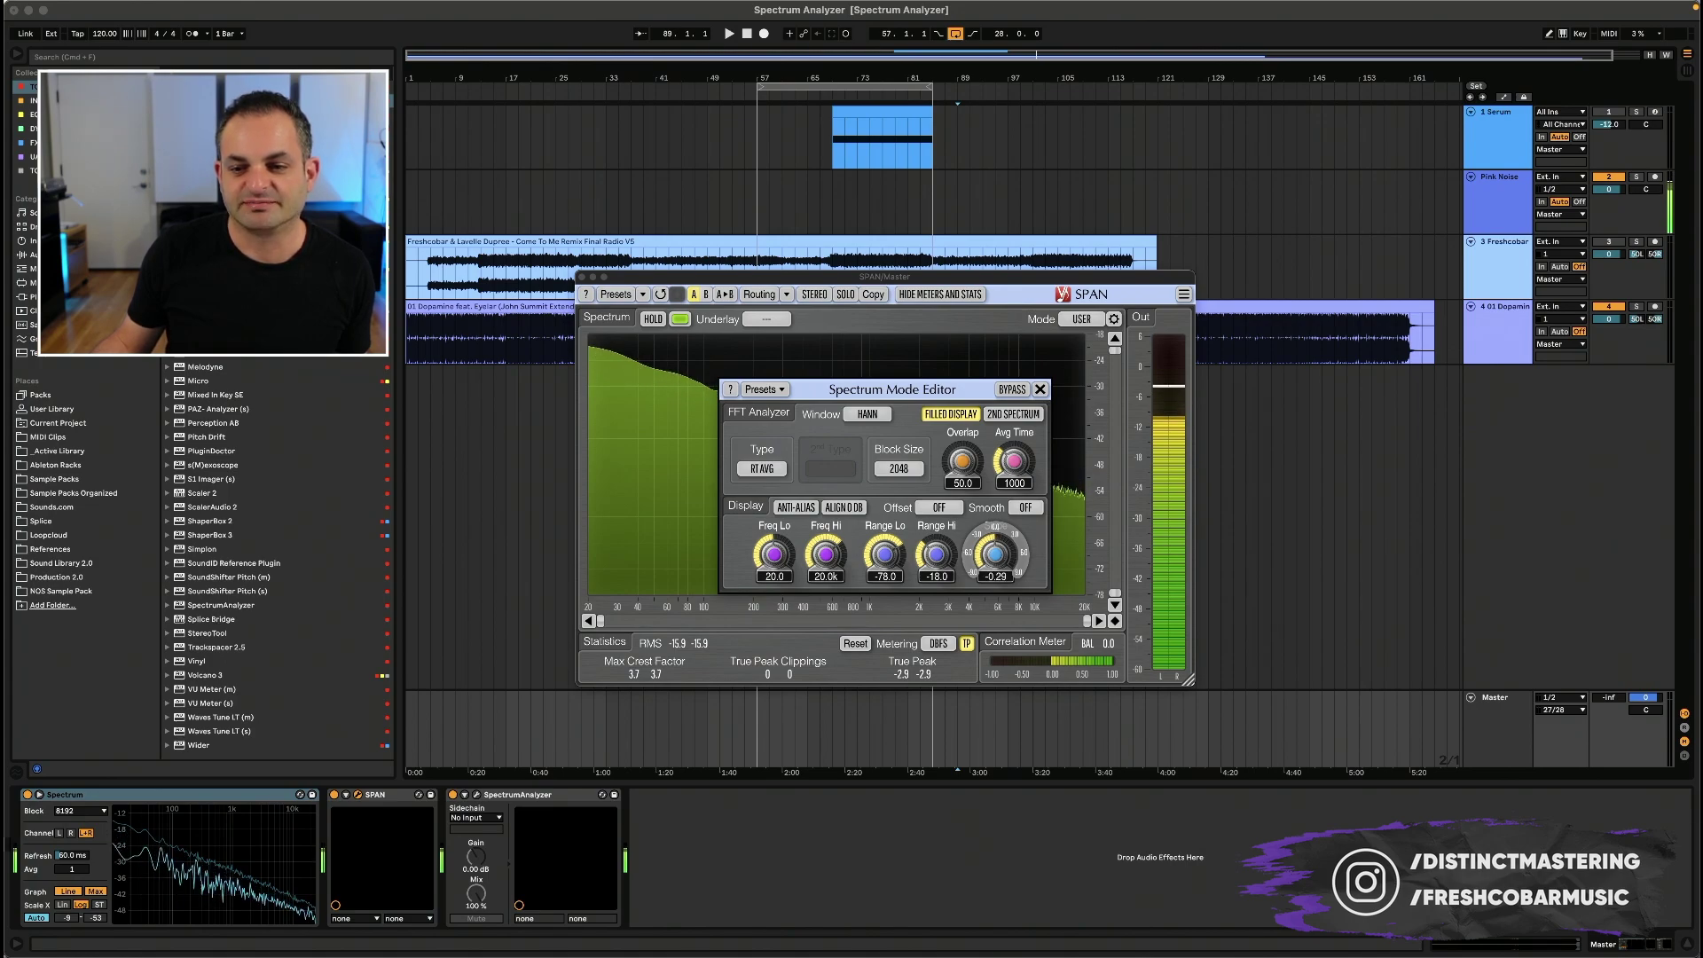
pyautogui.doubleClick(994, 576)
pyautogui.write('0')
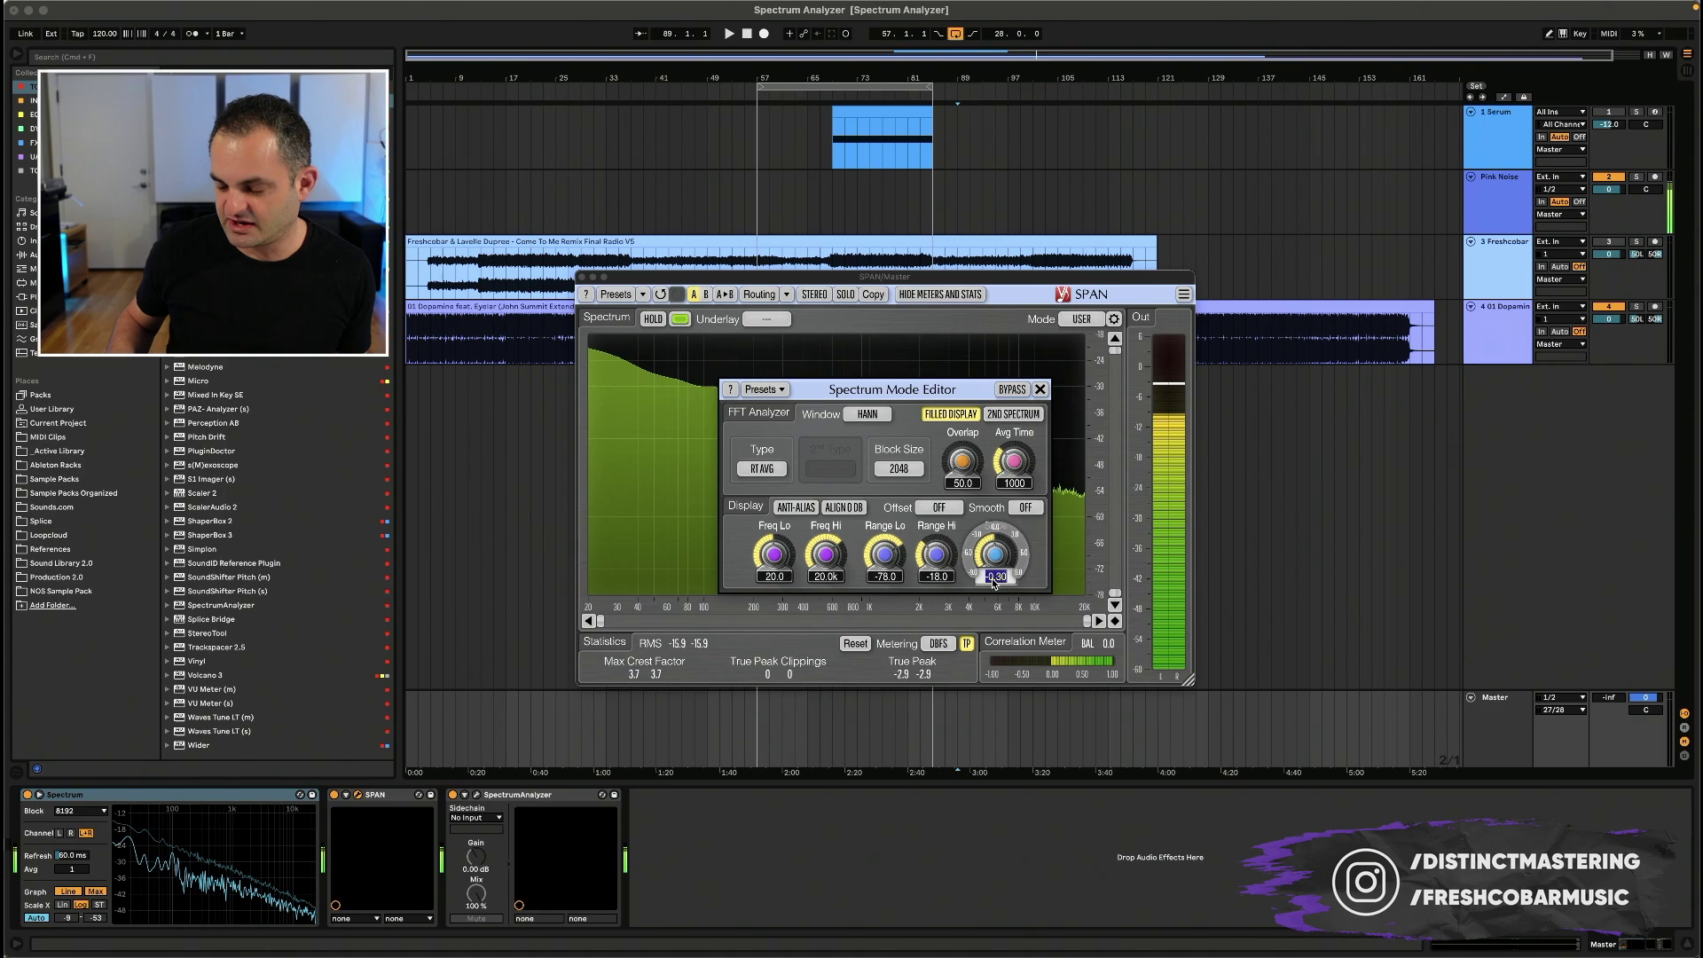
pyautogui.press('Return')
pyautogui.click(1039, 390)
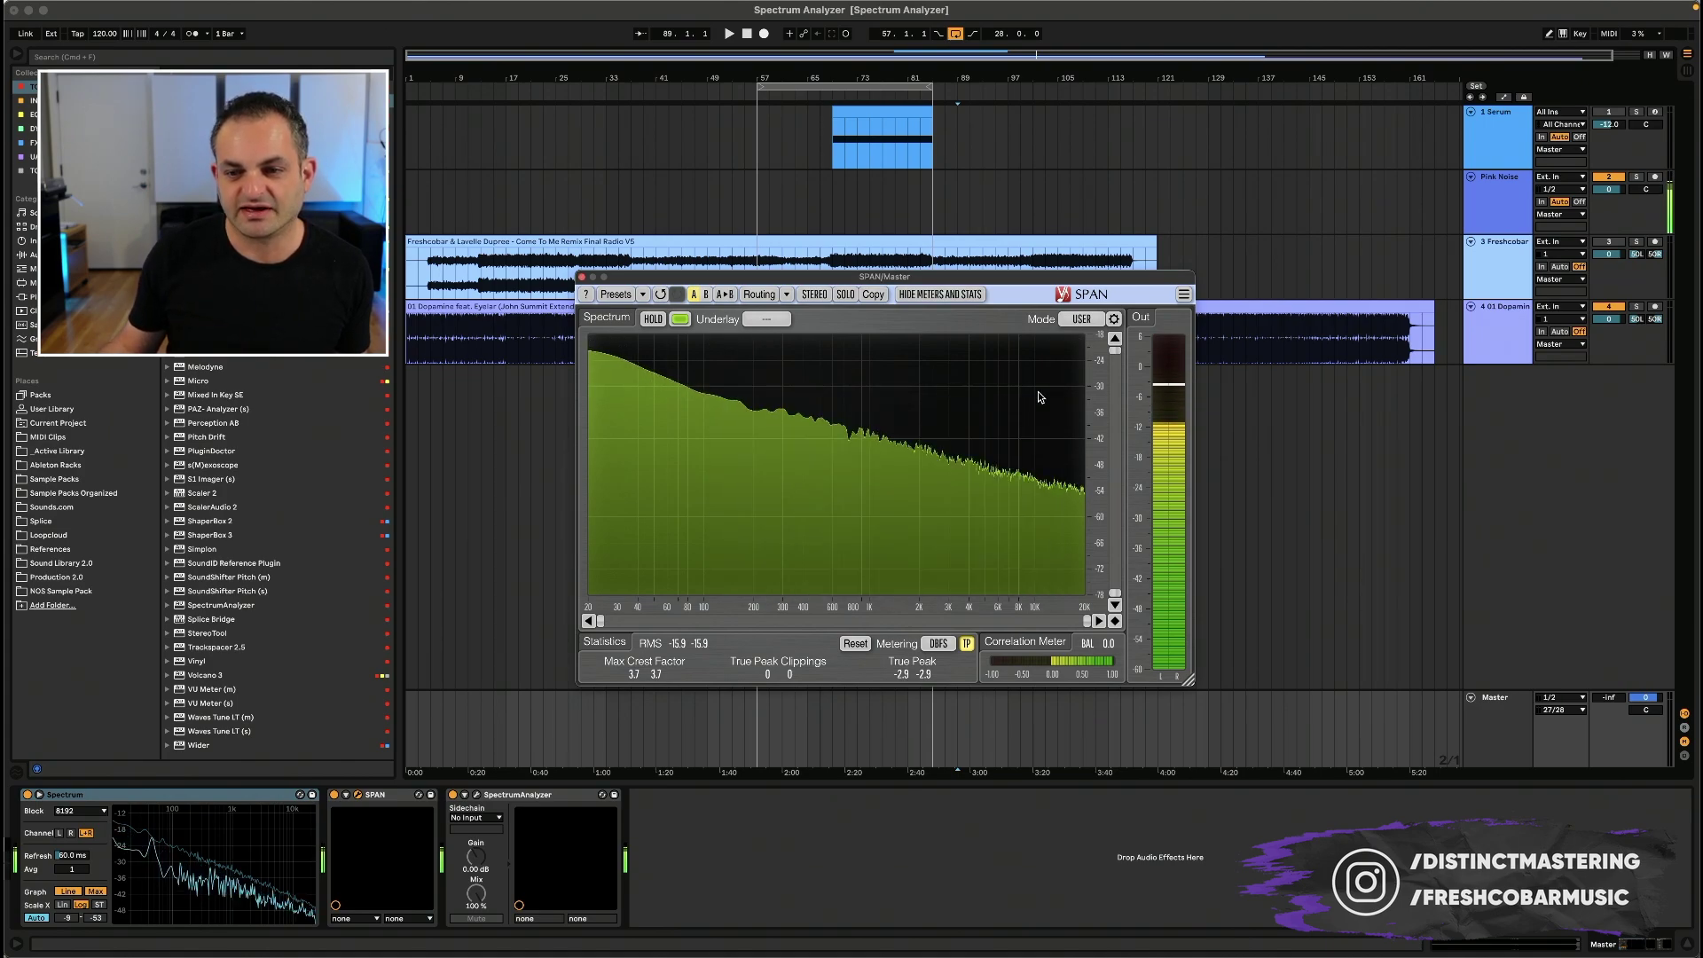
# Step: Compare a SPAN spectrum slope of 4.5 against a flat slope of 0
pyautogui.click(1114, 318)
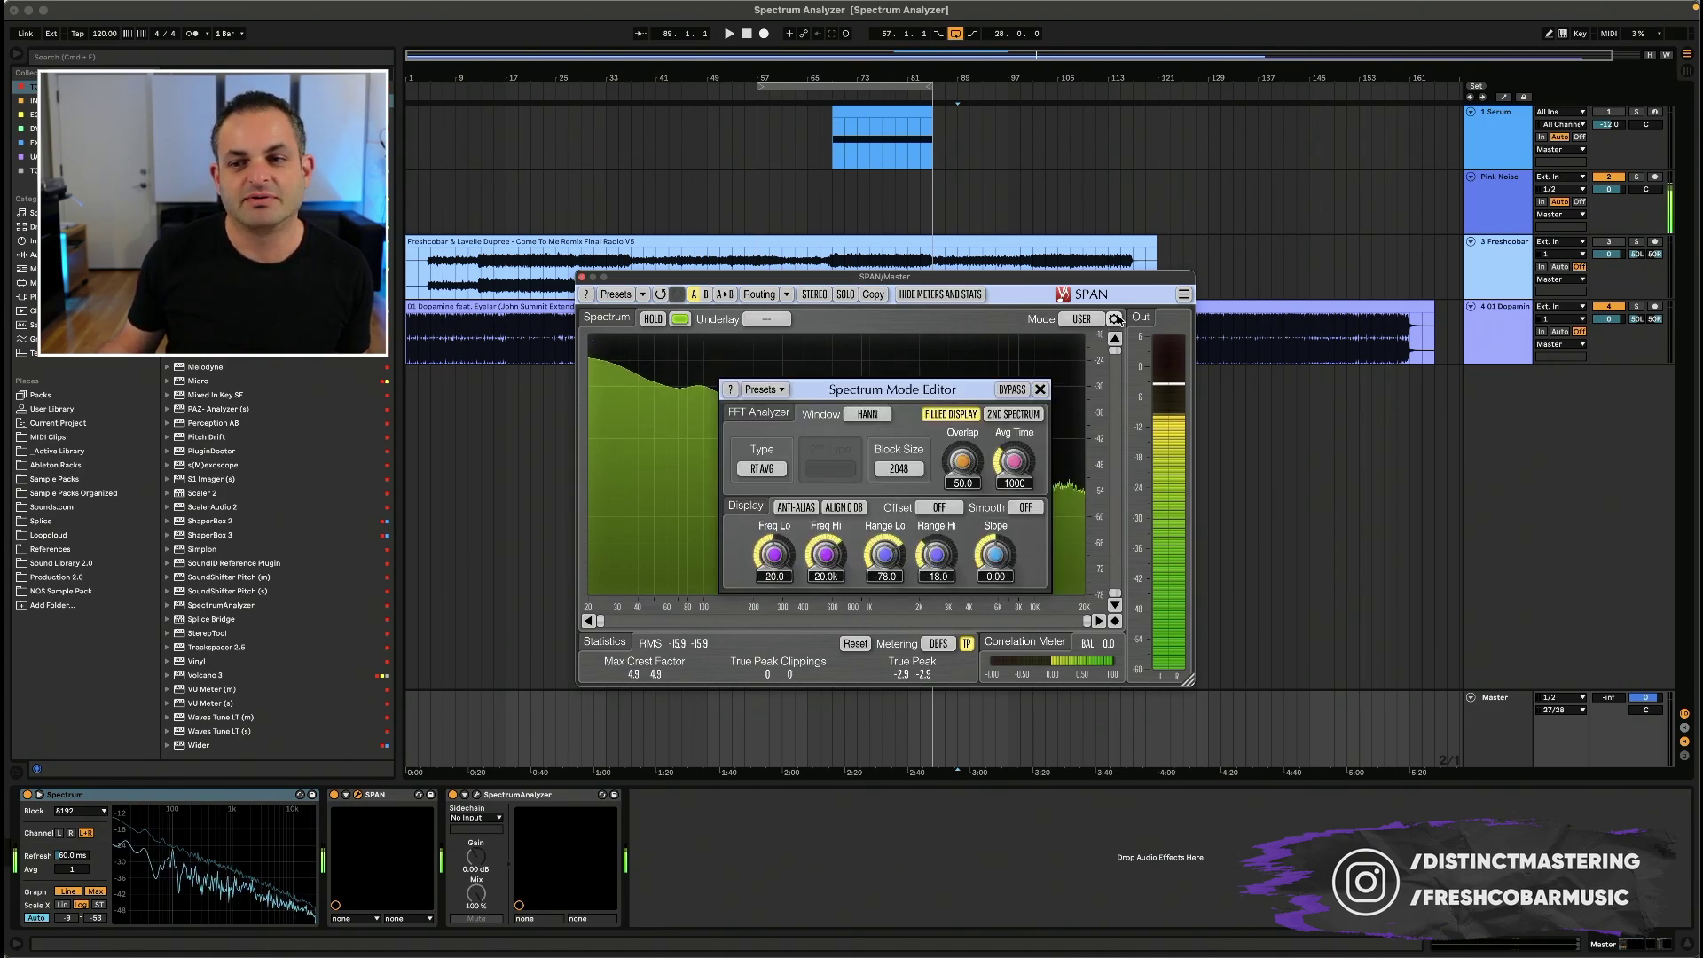
pyautogui.doubleClick(998, 577)
pyautogui.write('4.5')
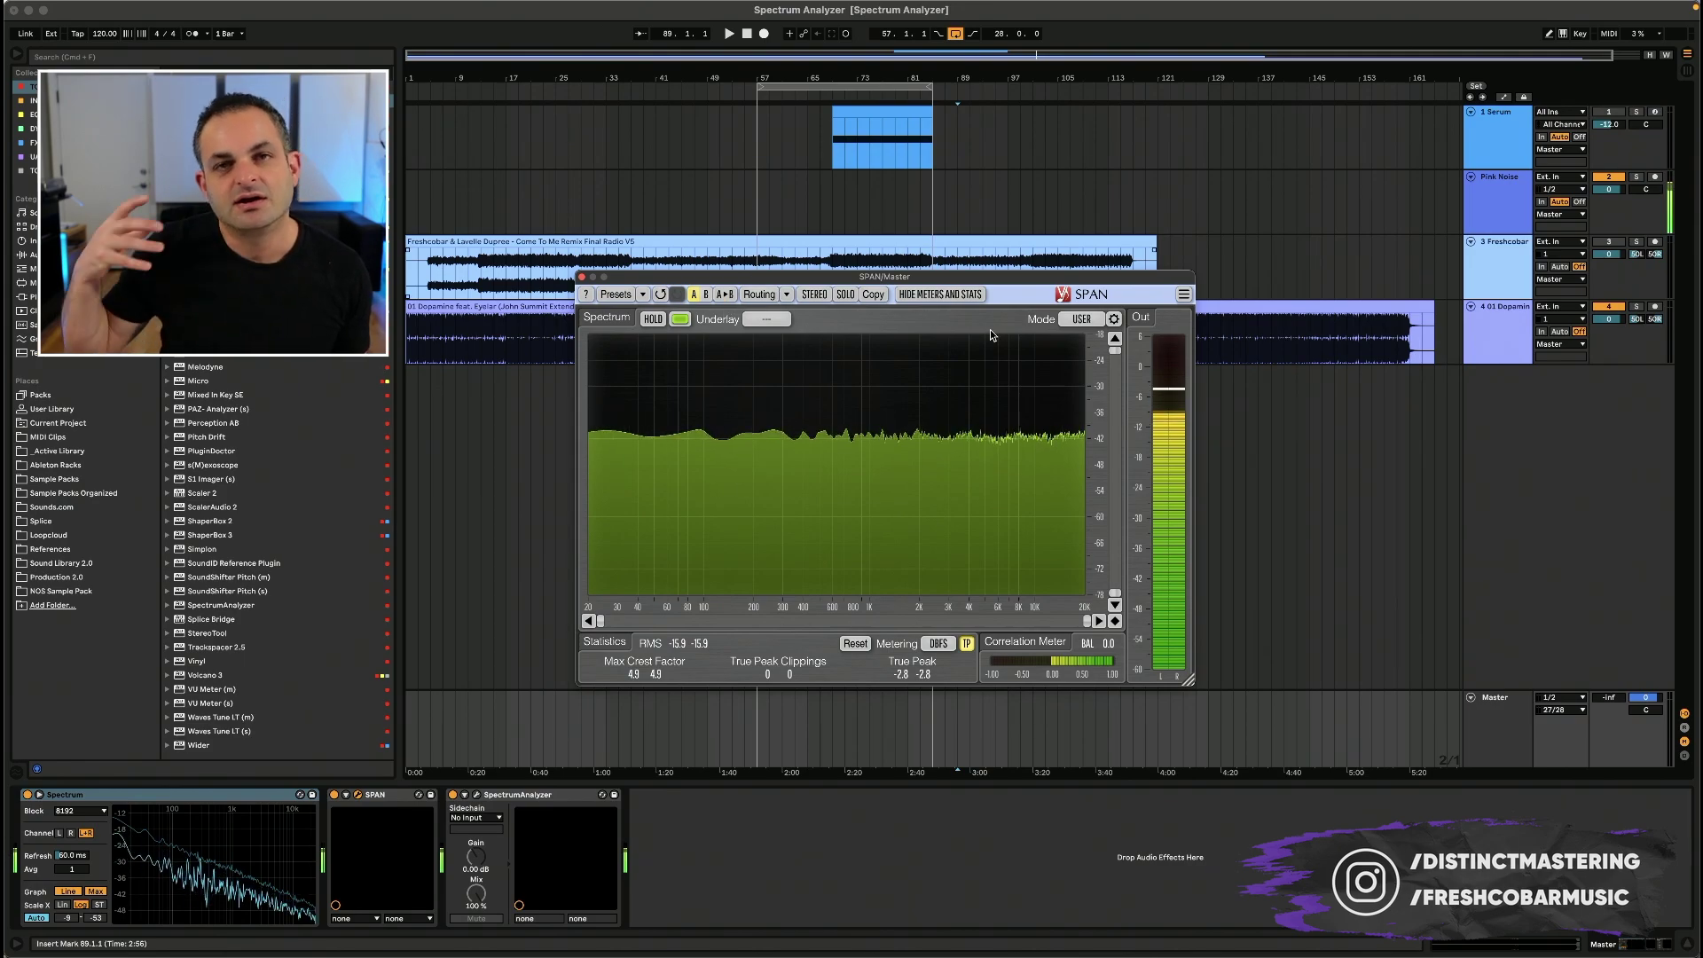
pyautogui.click(1114, 319)
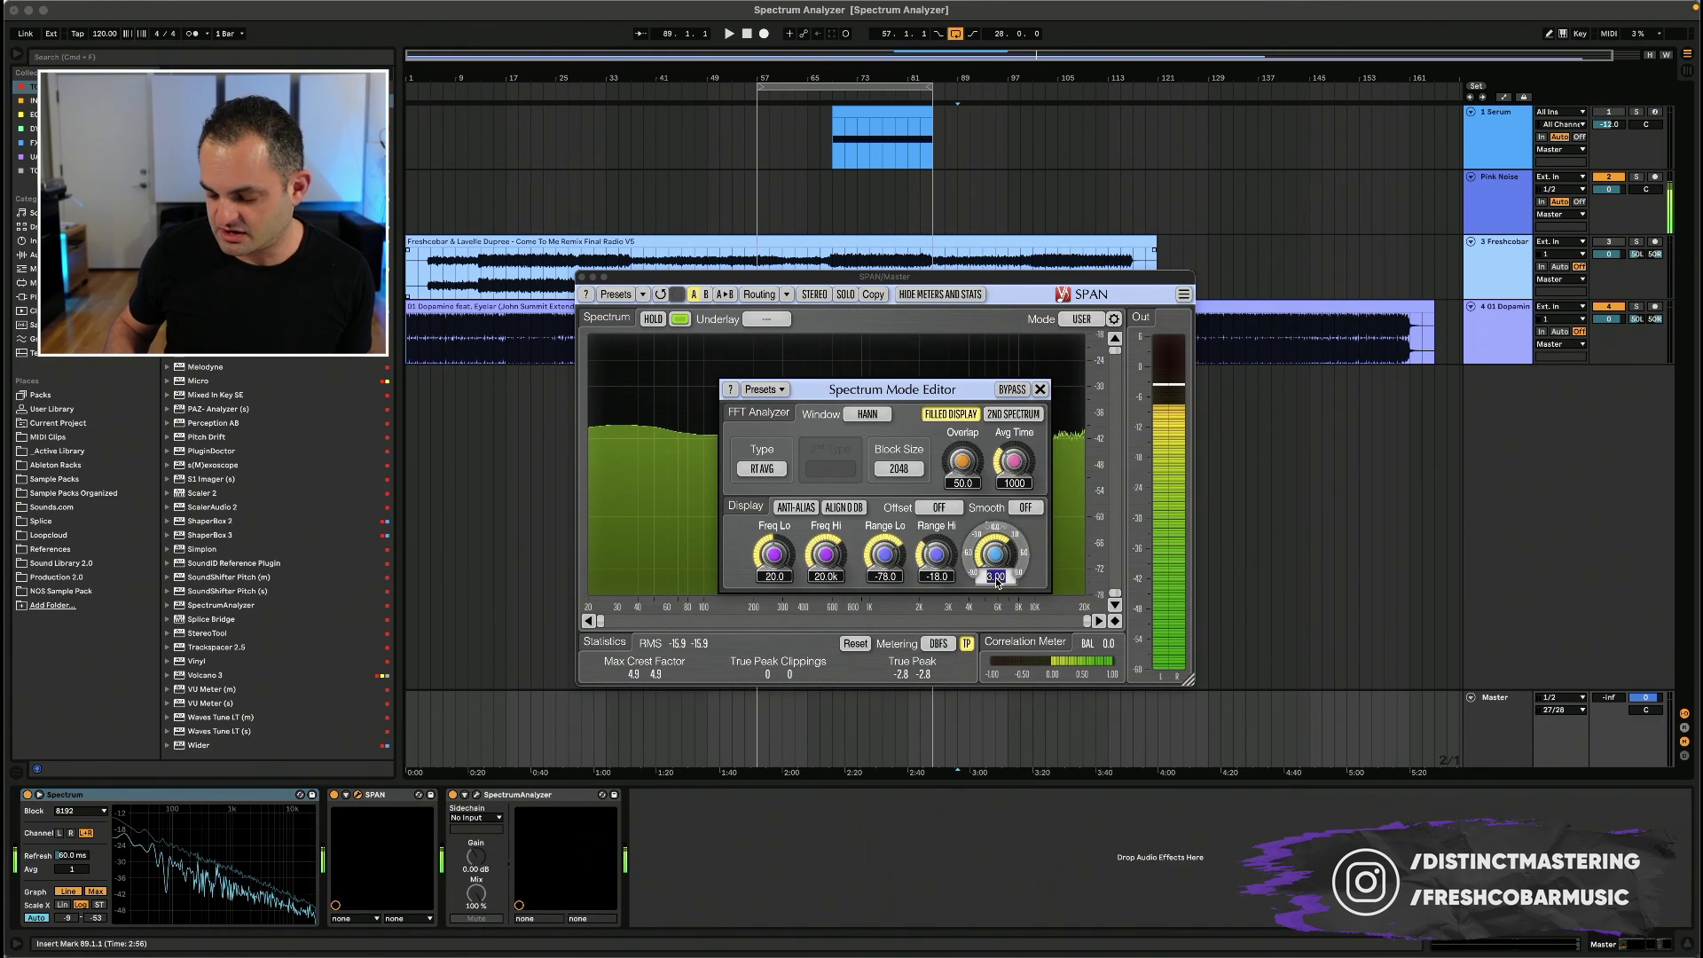
pyautogui.moveTo(990, 578); pyautogui.dragTo(996, 581)
pyautogui.doubleClick(995, 577)
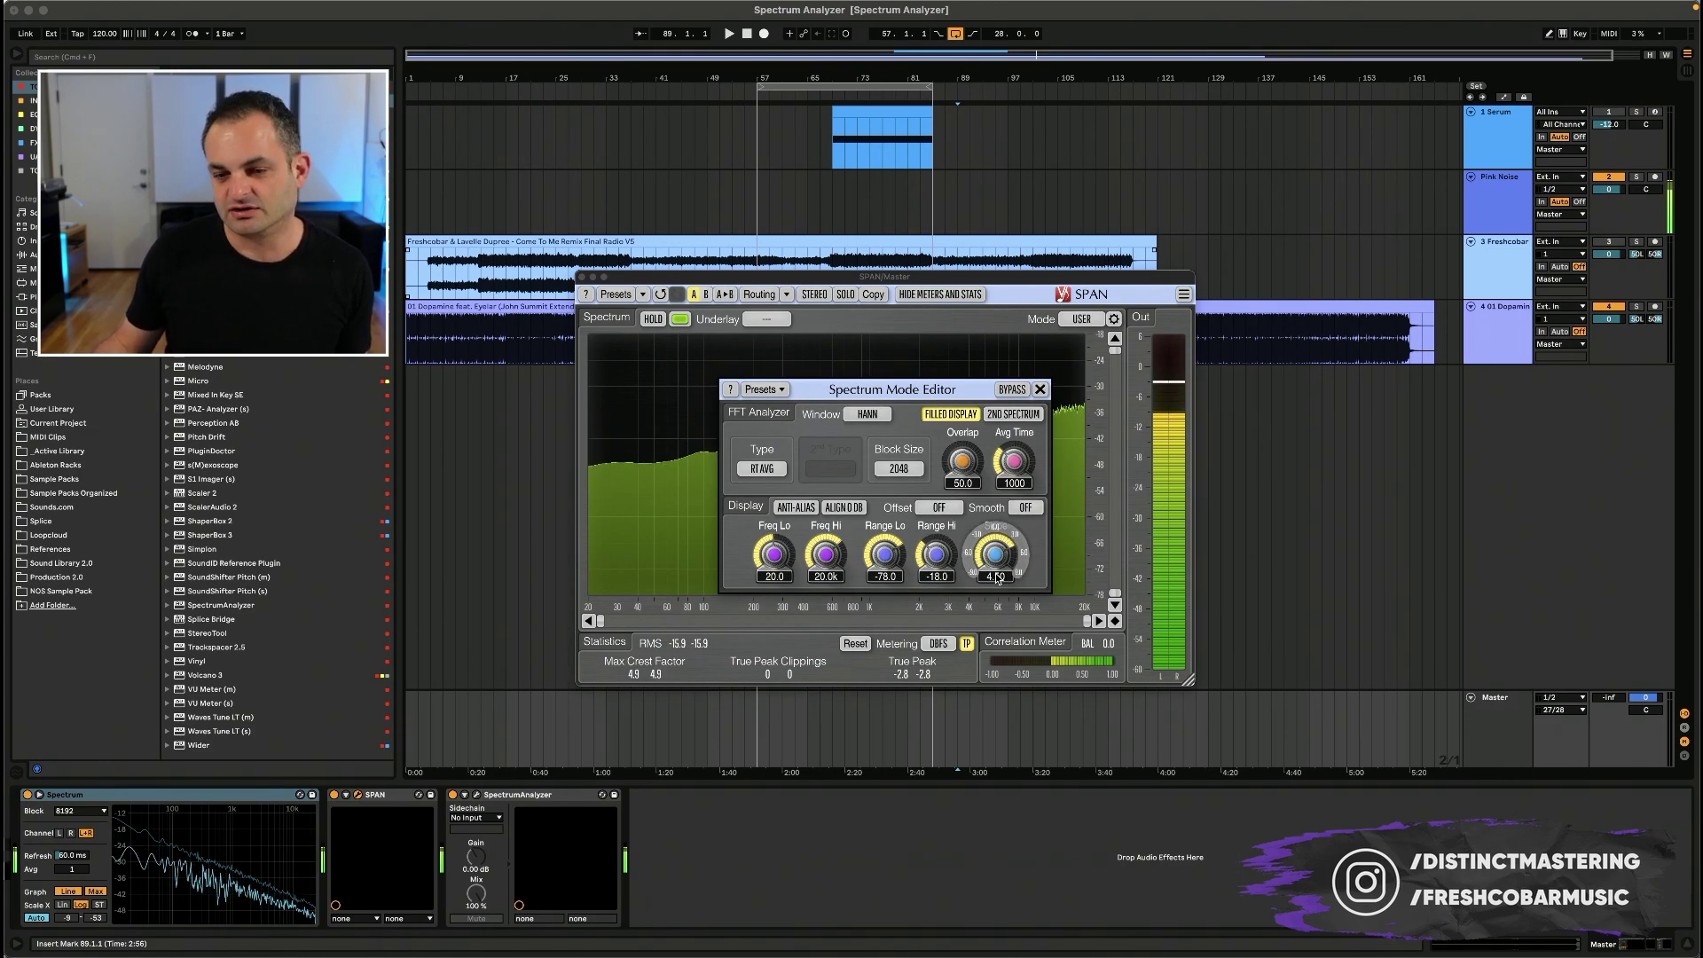
pyautogui.write('0')
pyautogui.press('Return')
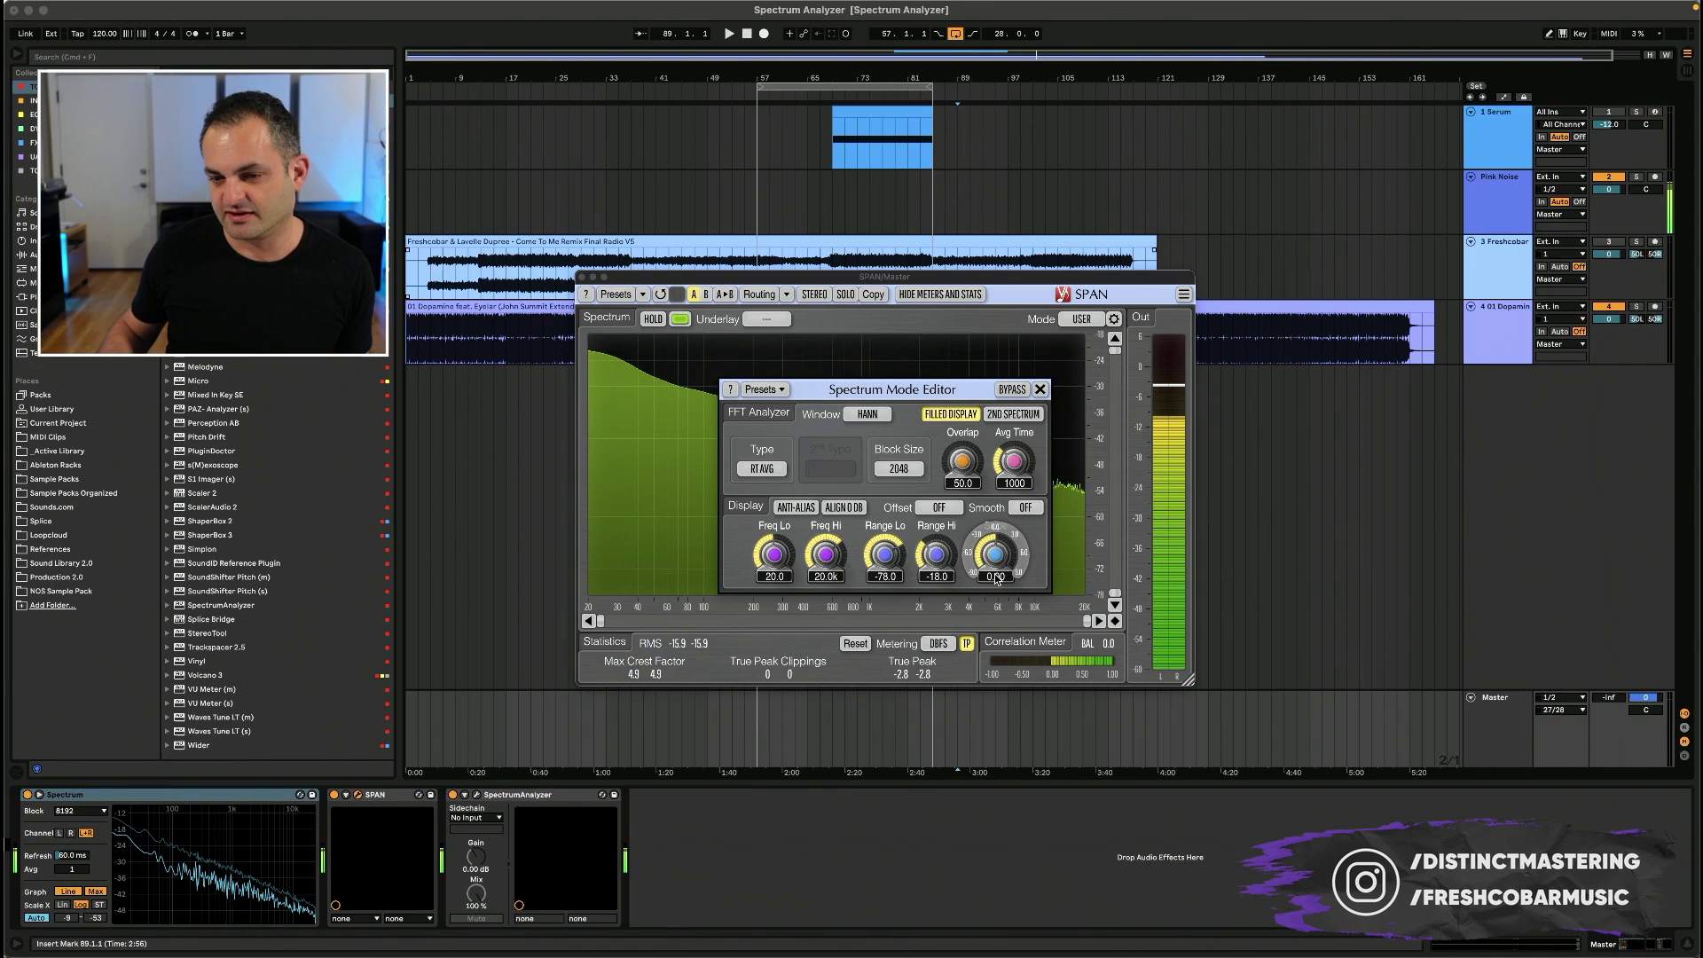
pyautogui.click(1039, 390)
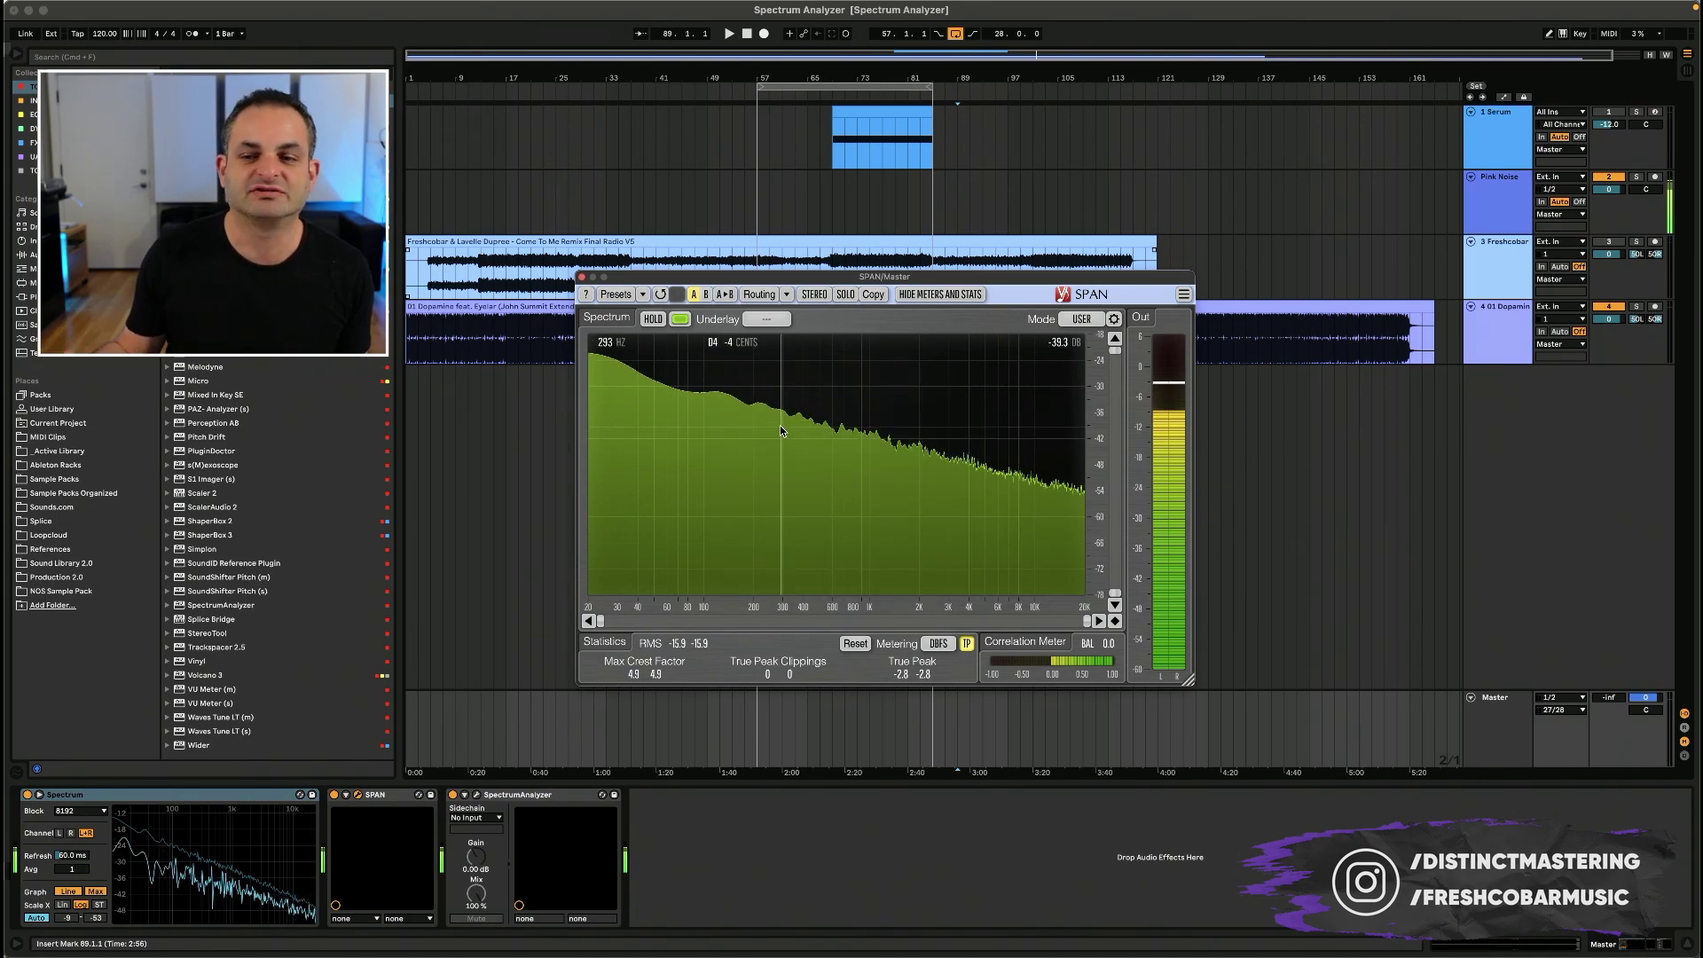
# Step: Set SPAN's spectrum slope to 4 and close the SPAN window
pyautogui.click(1115, 318)
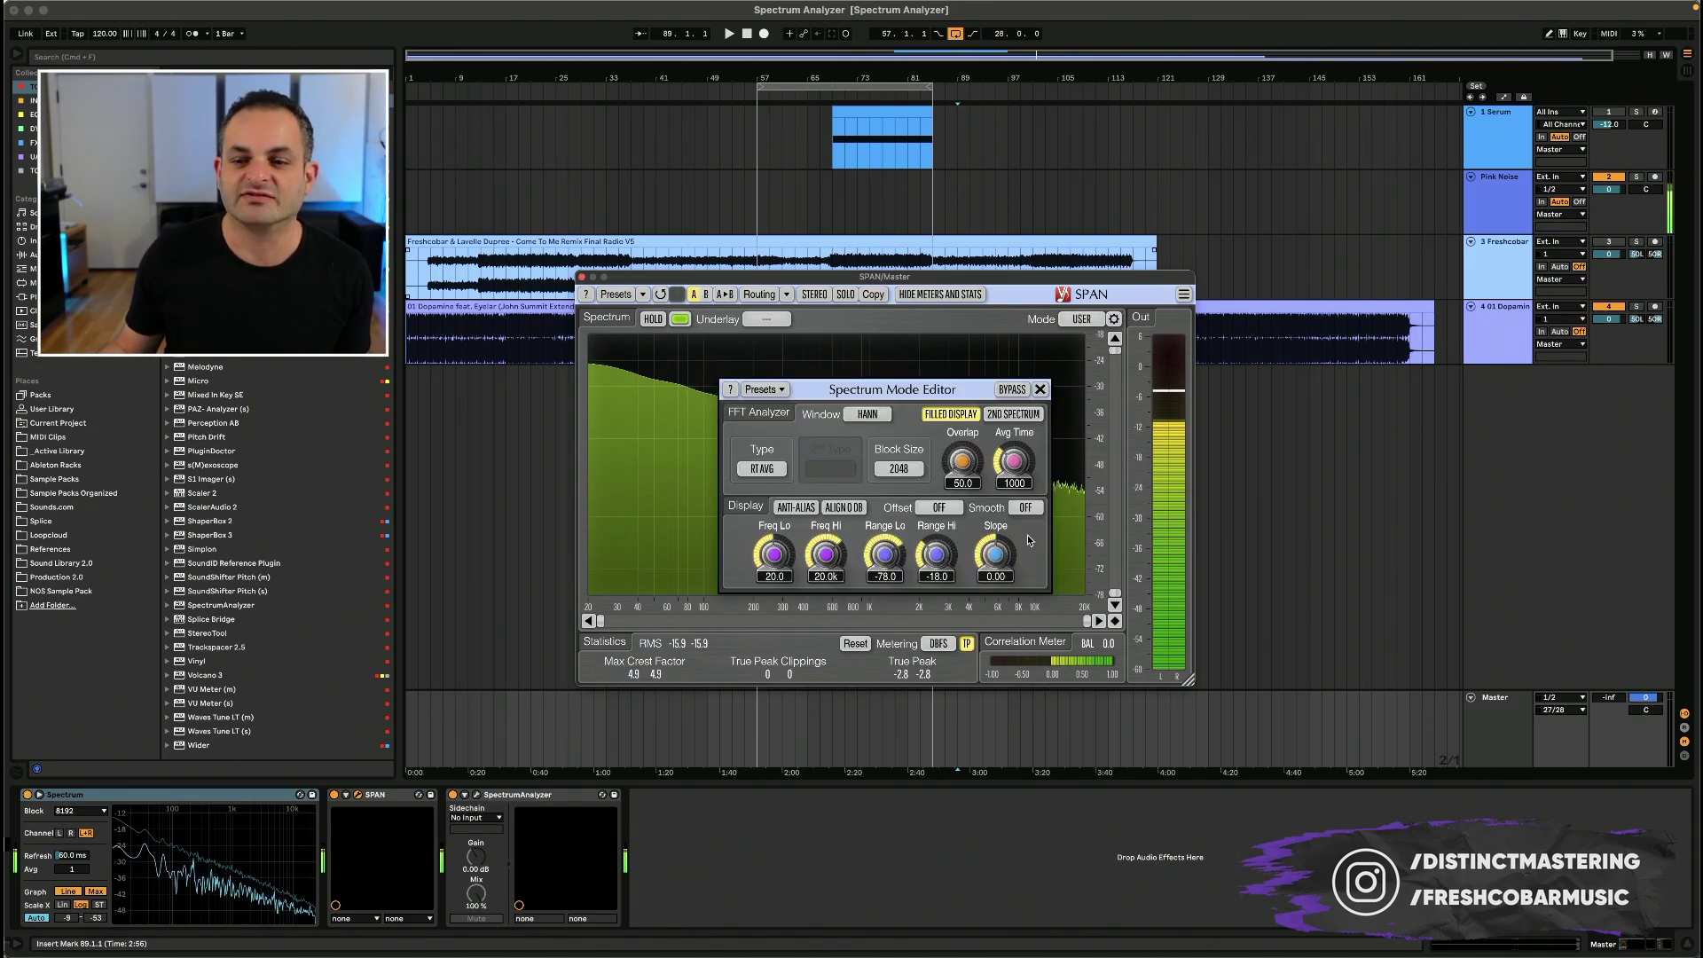
pyautogui.doubleClick(995, 576)
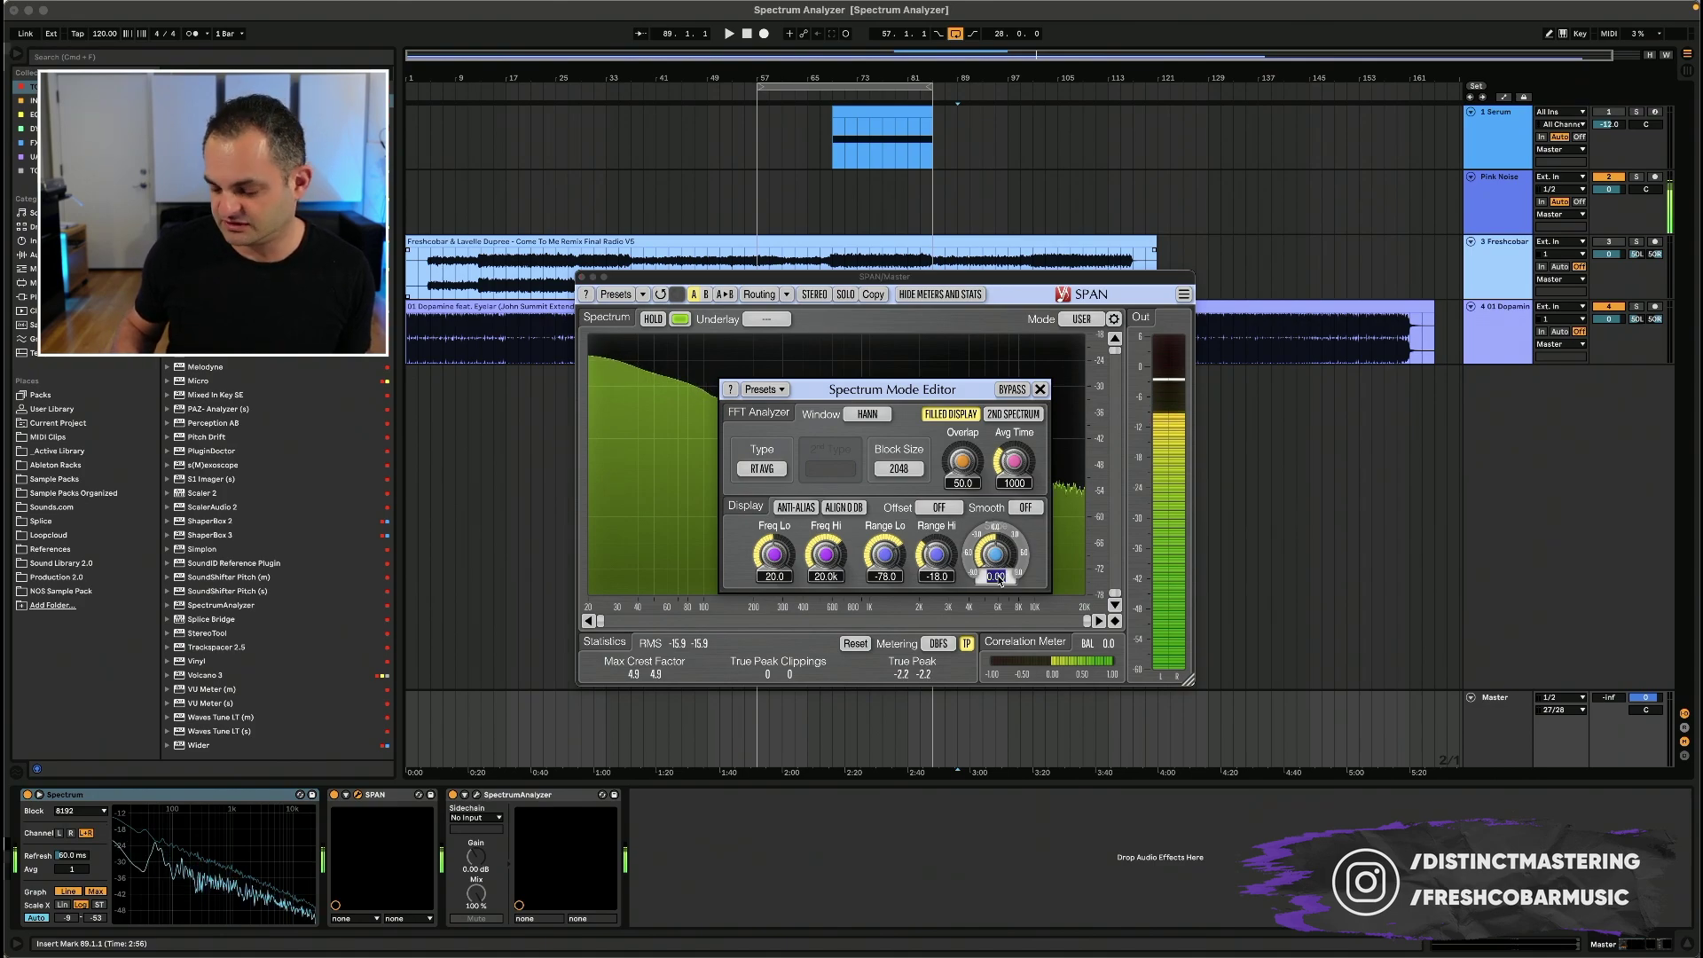
pyautogui.write('4')
pyautogui.press('Return')
pyautogui.click(1038, 391)
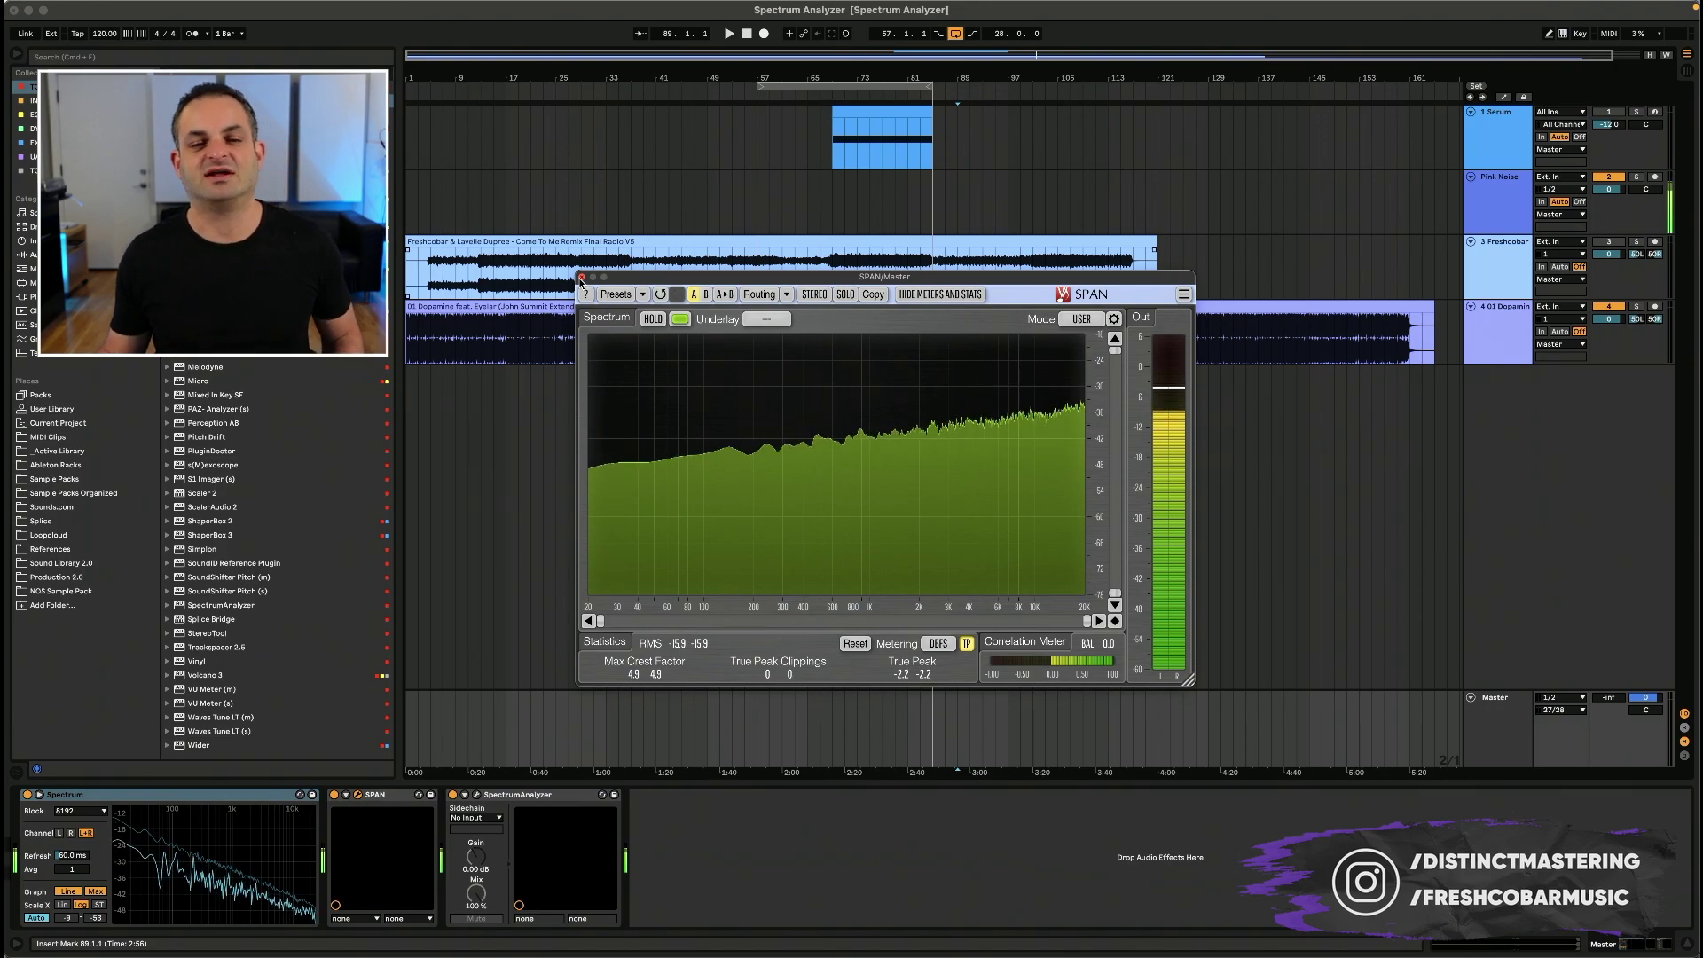
pyautogui.click(582, 276)
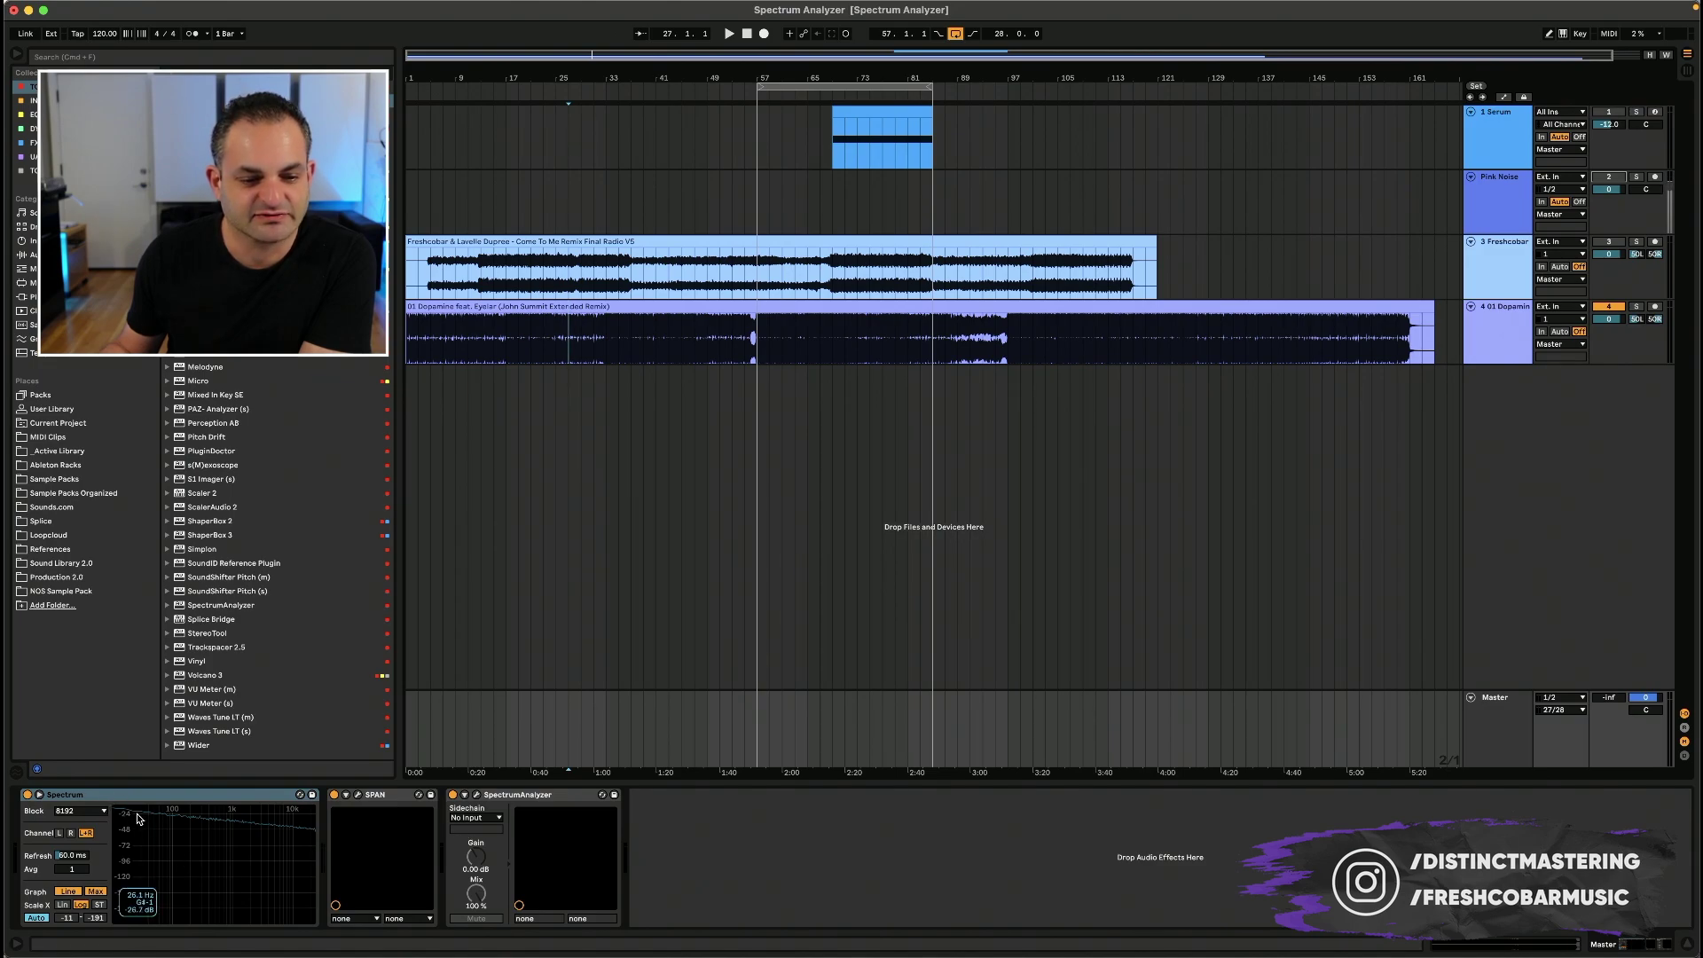
pyautogui.click(29, 798)
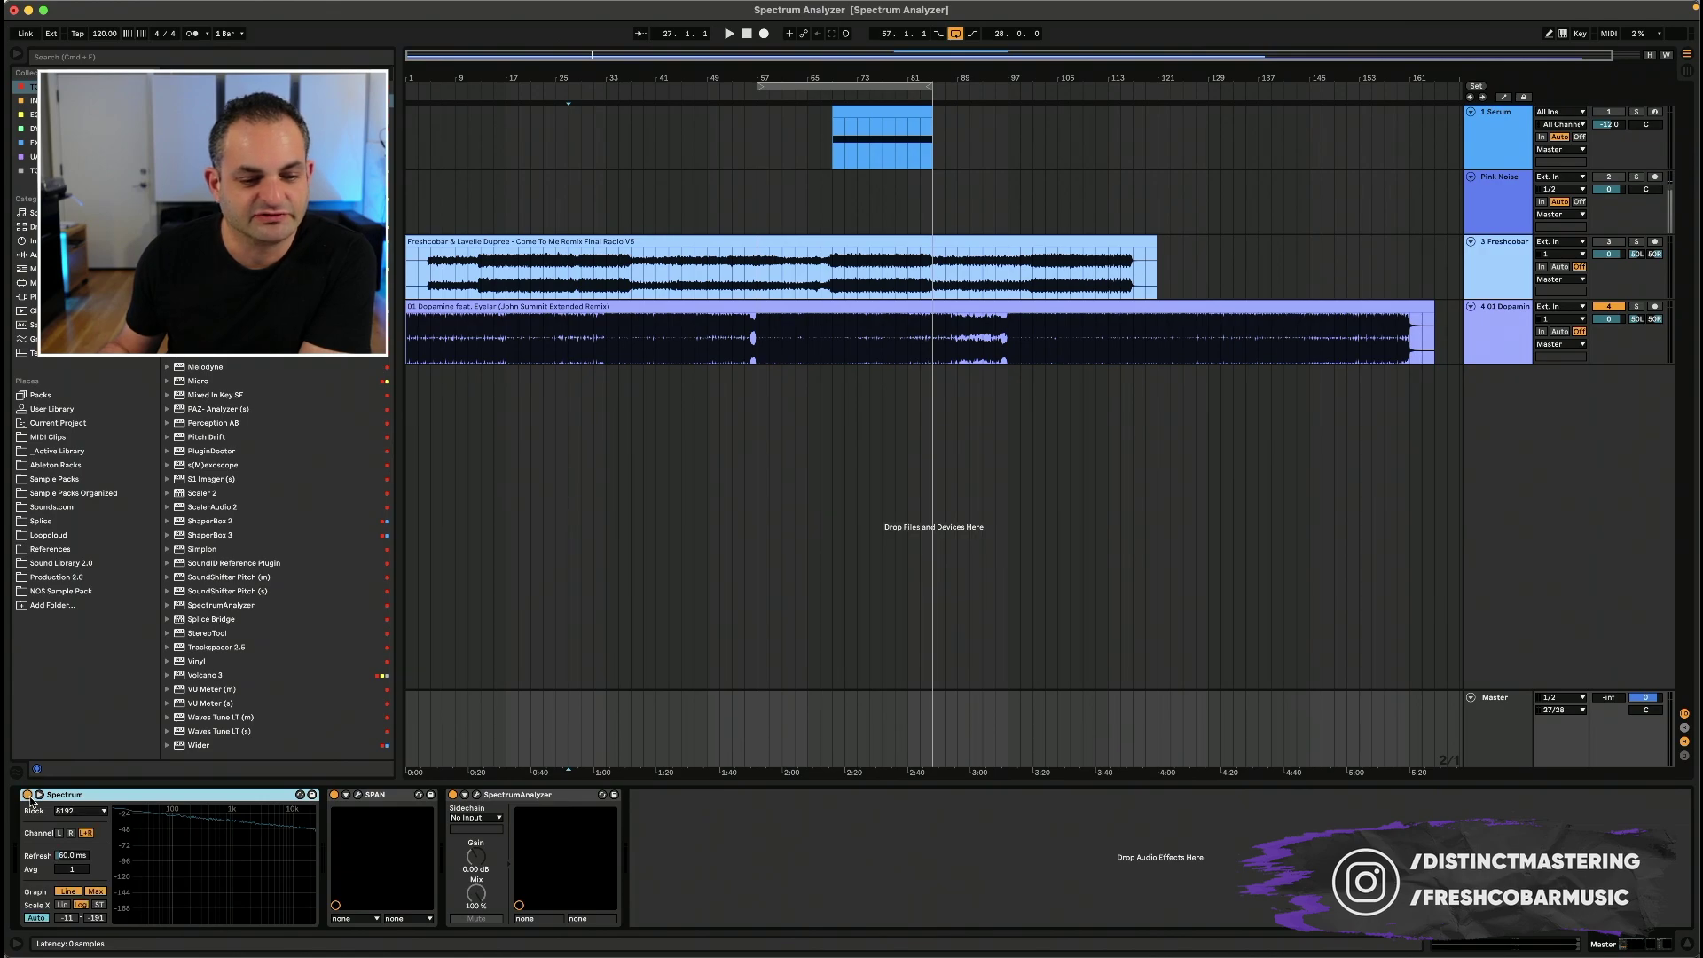
# Step: Expand the Master Spectrum into the large view, leaving Block size at 8192
pyautogui.click(40, 796)
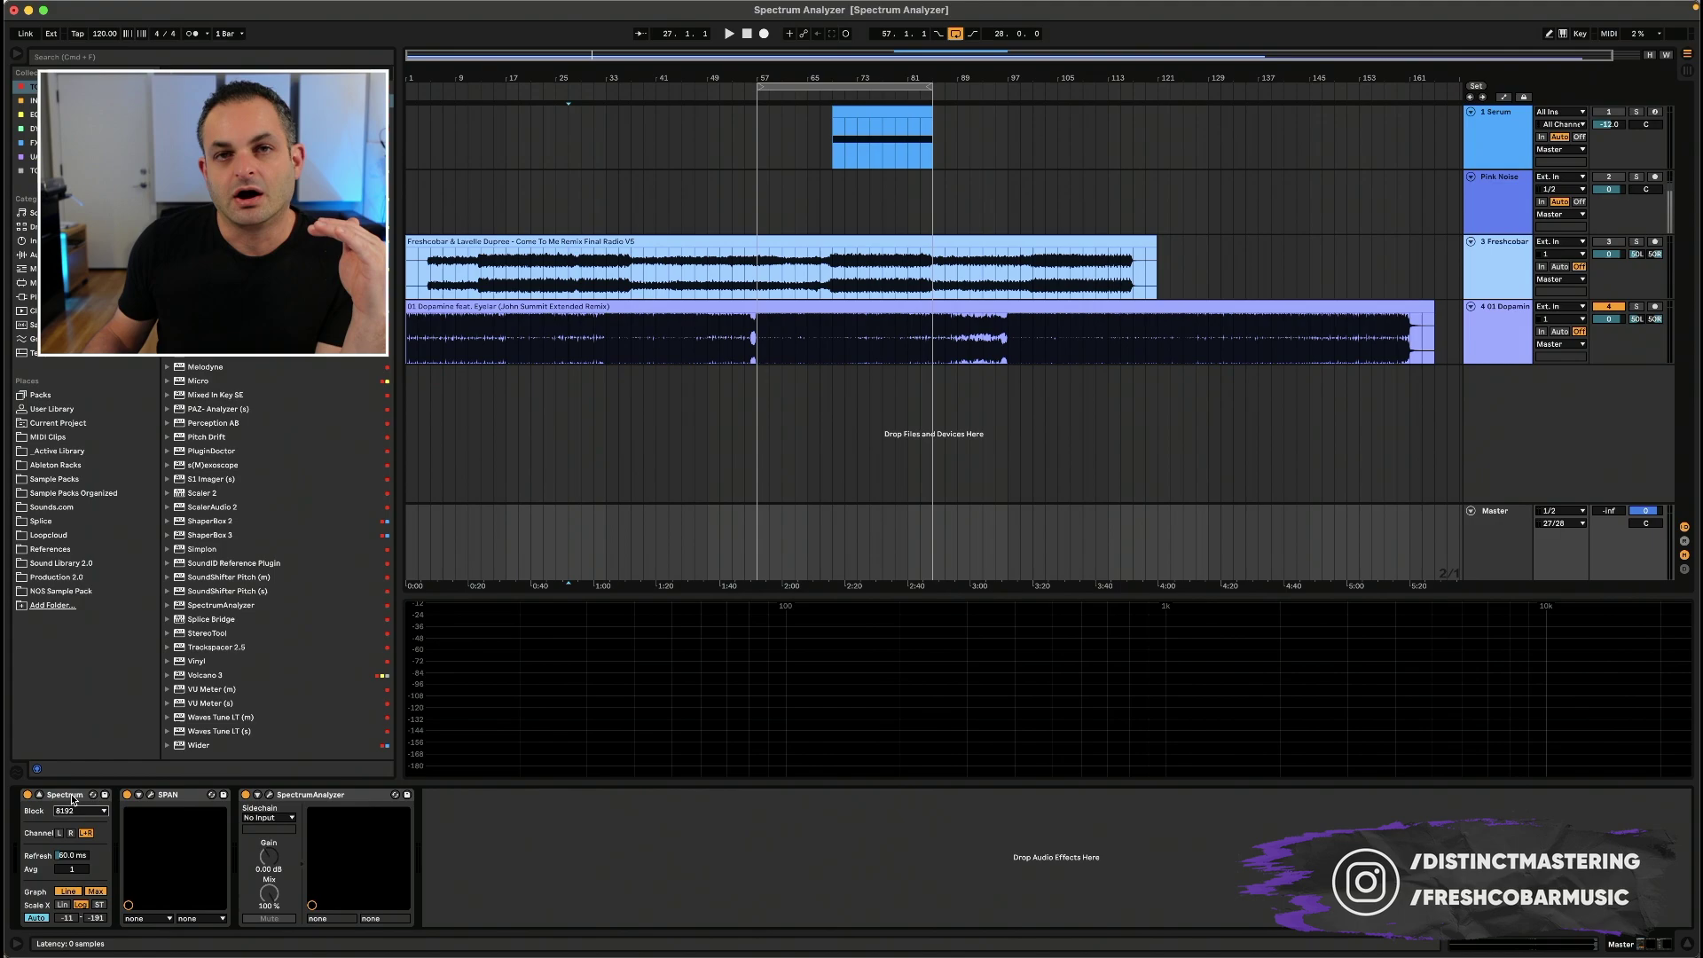
pyautogui.click(71, 813)
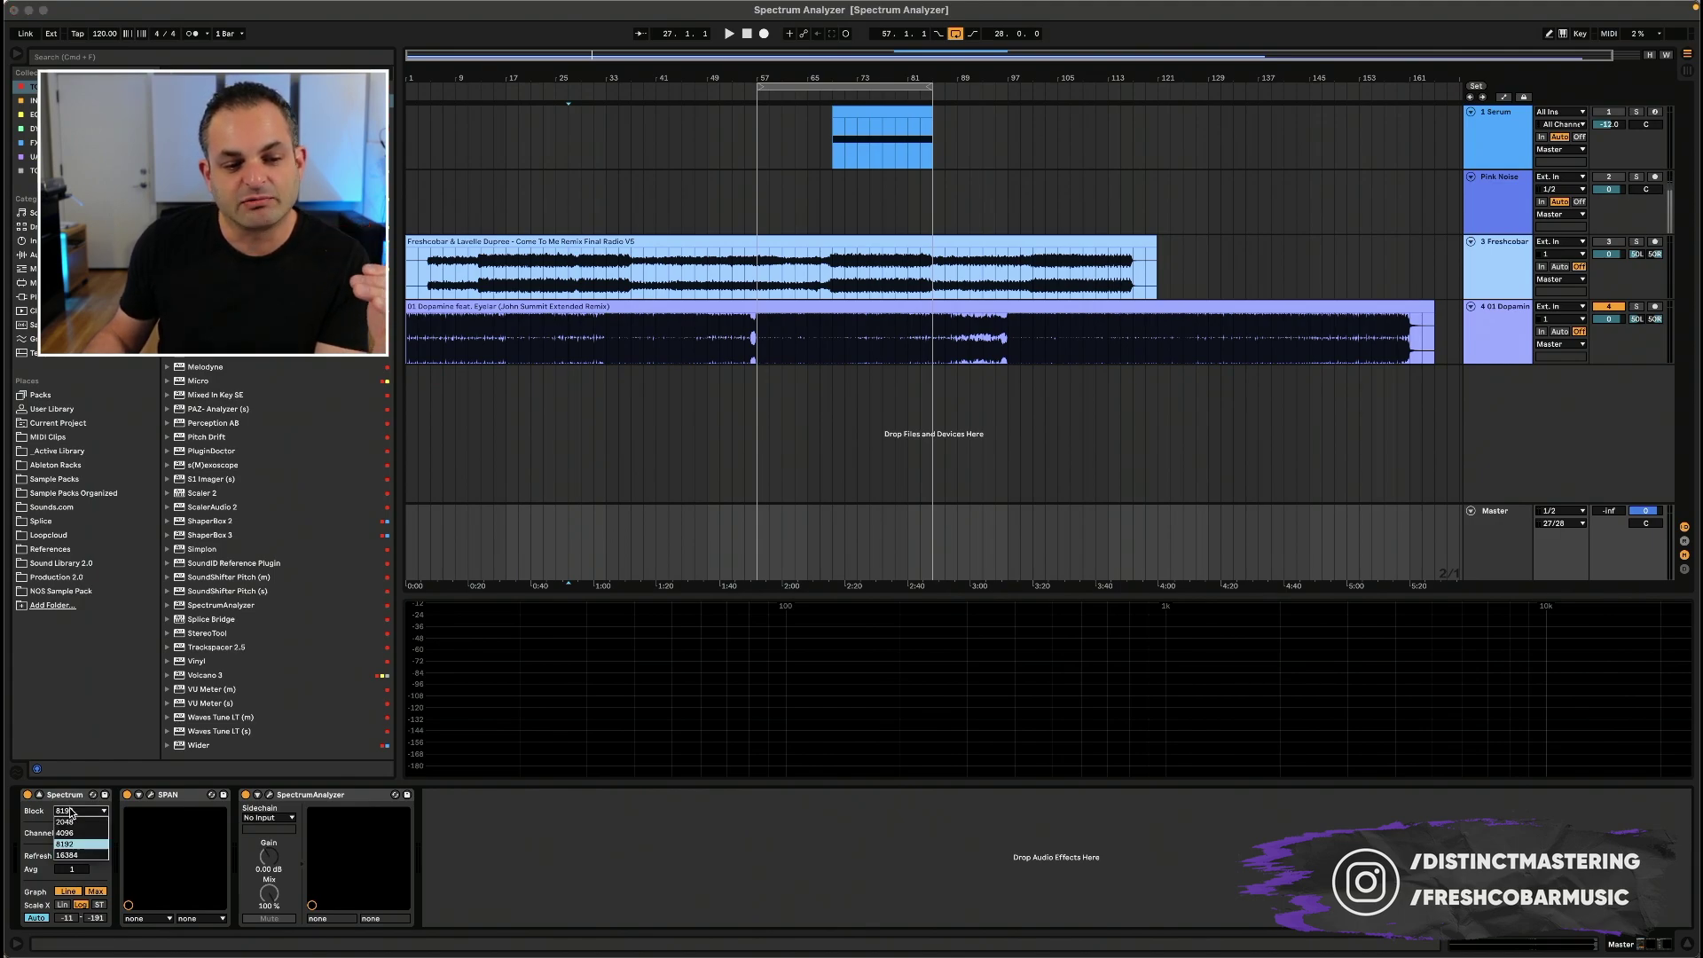
pyautogui.click(34, 814)
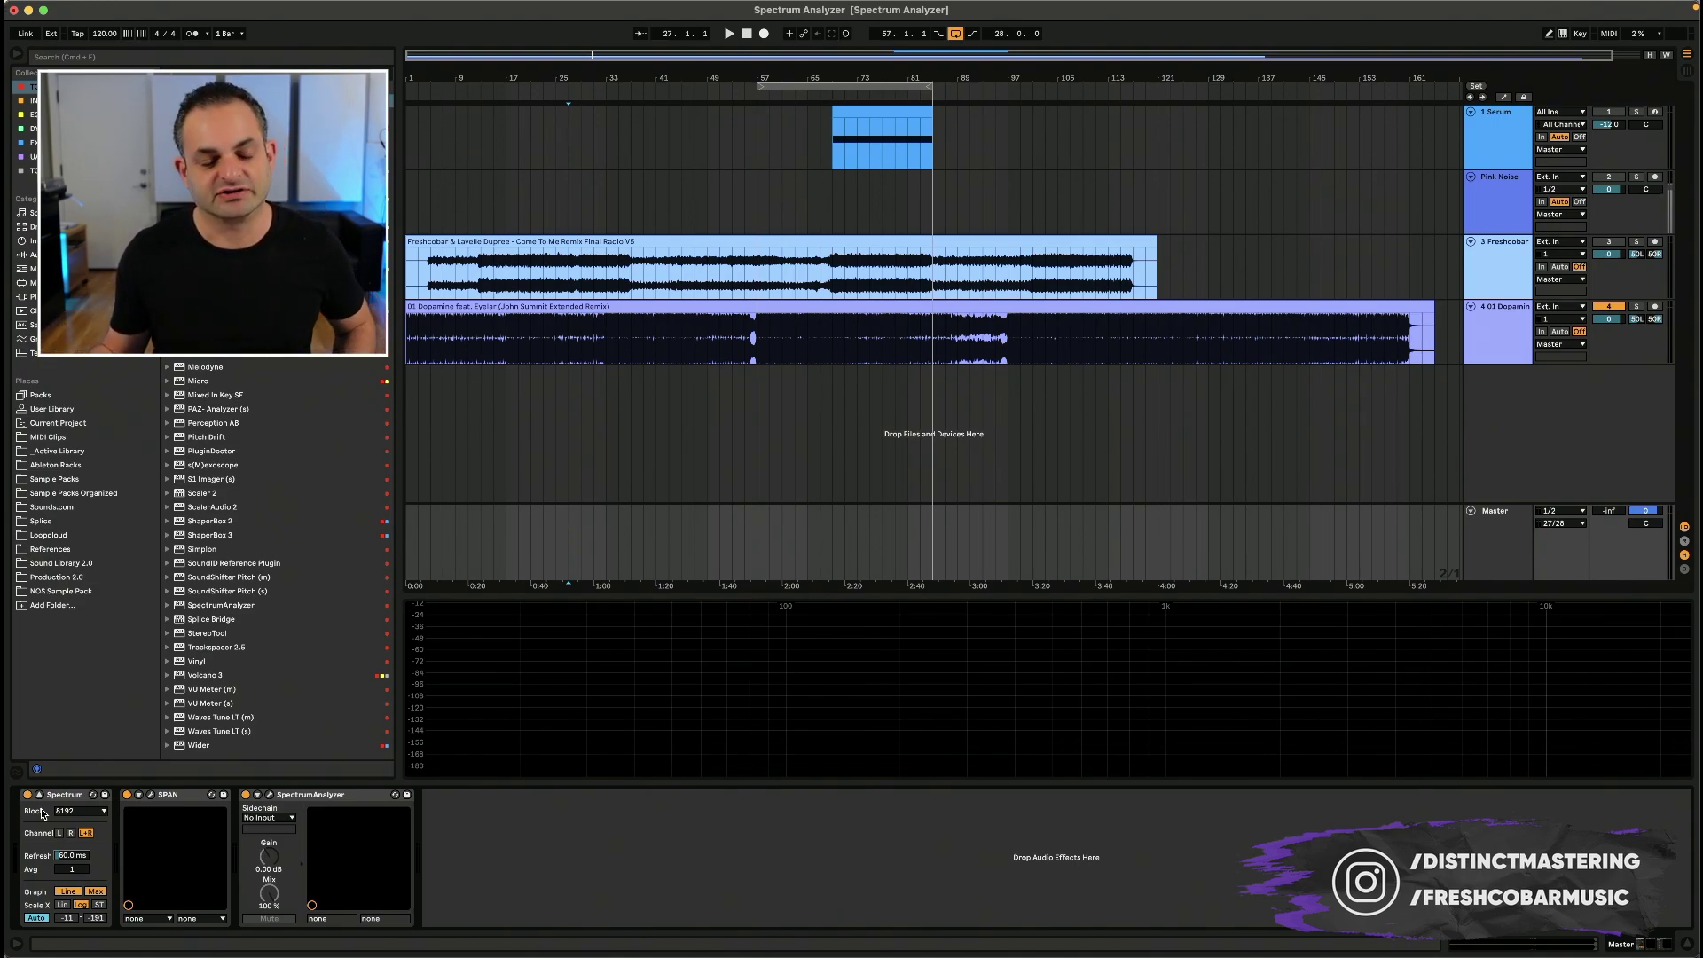
# Step: Play the mix and set Spectrum's Block to 16384 and Refresh to 200 ms
pyautogui.press('space')
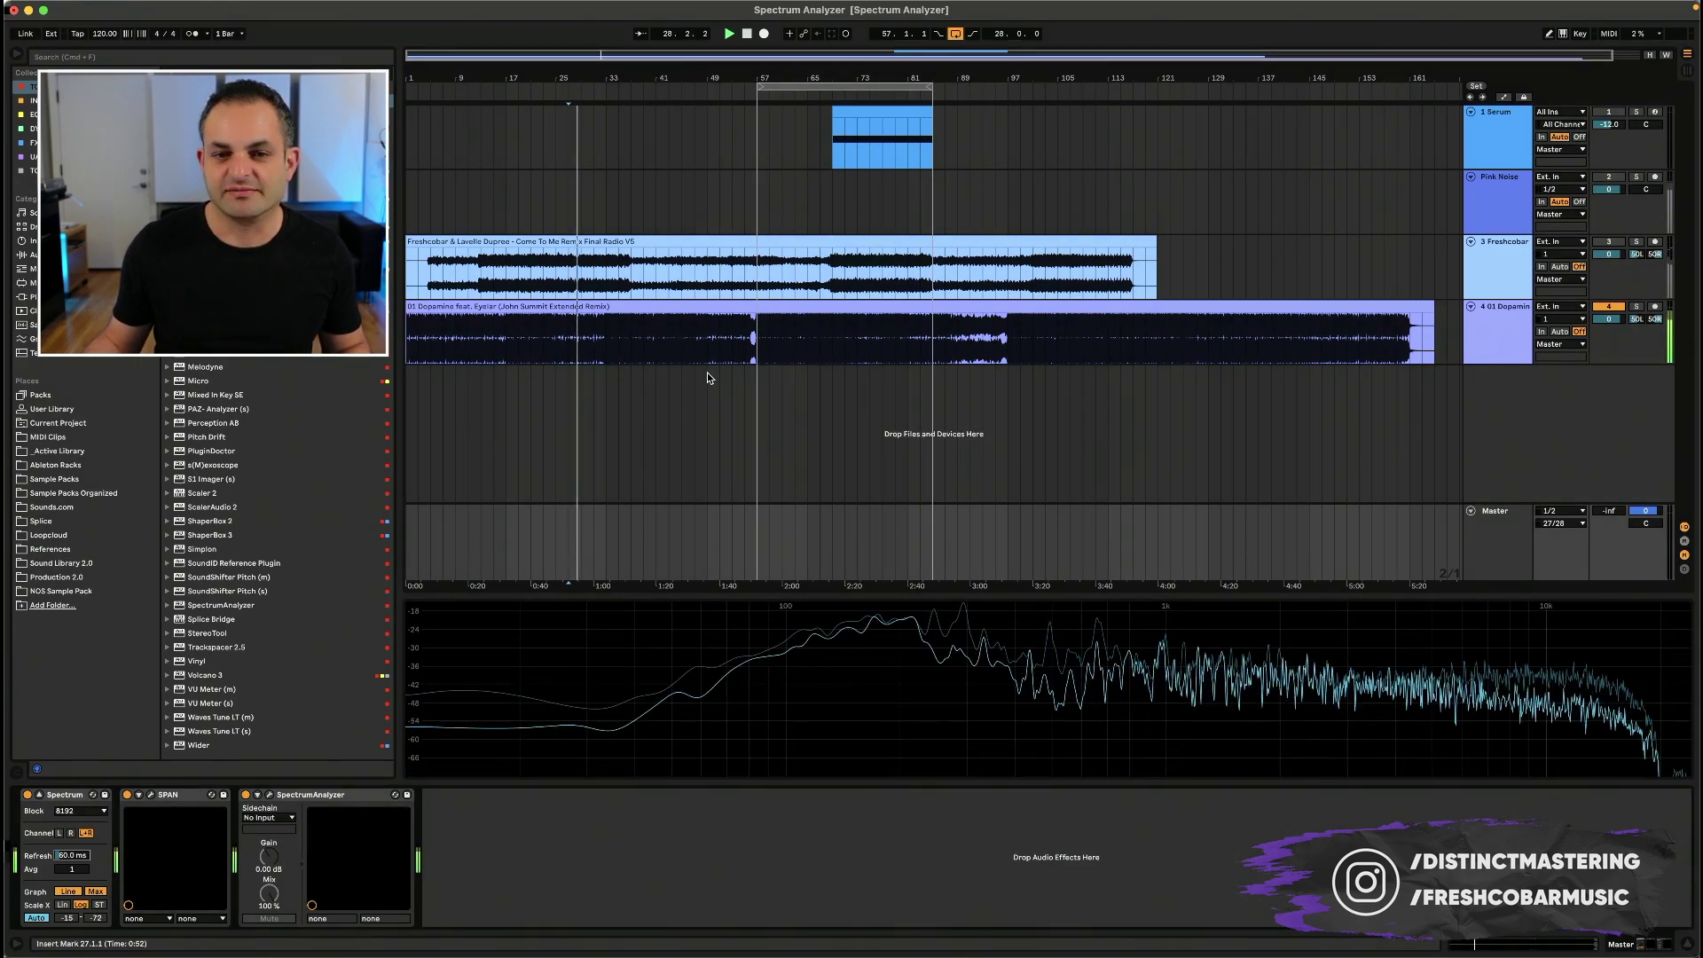
pyautogui.moveTo(783, 631)
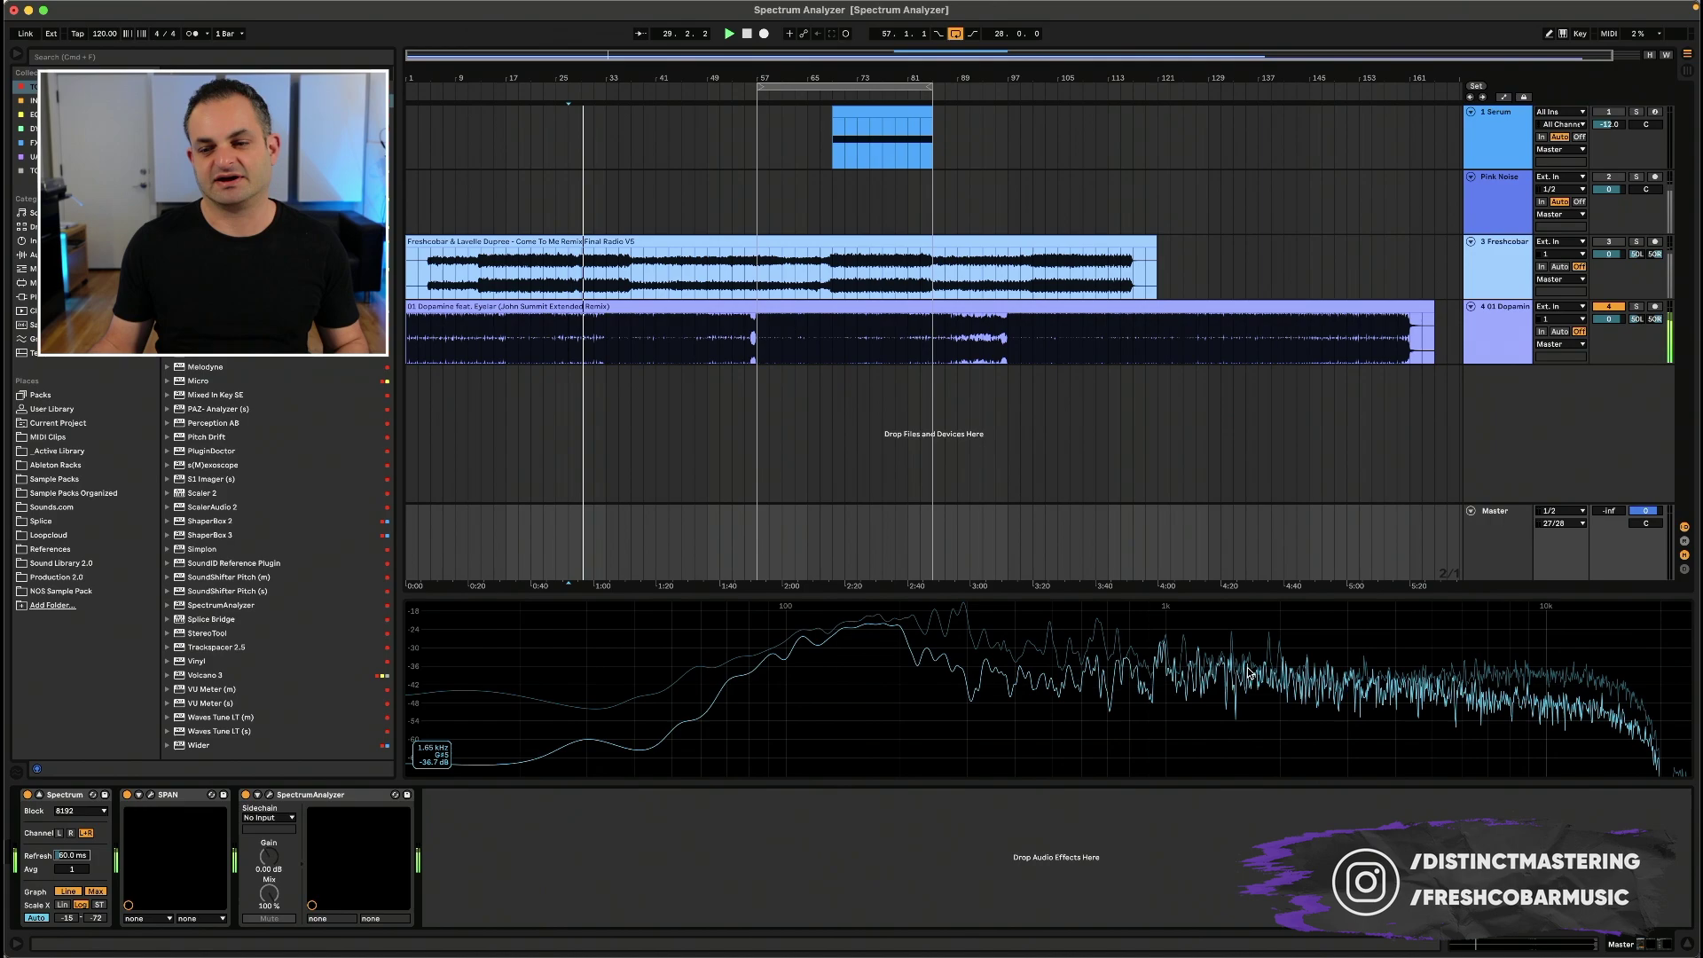
pyautogui.click(80, 811)
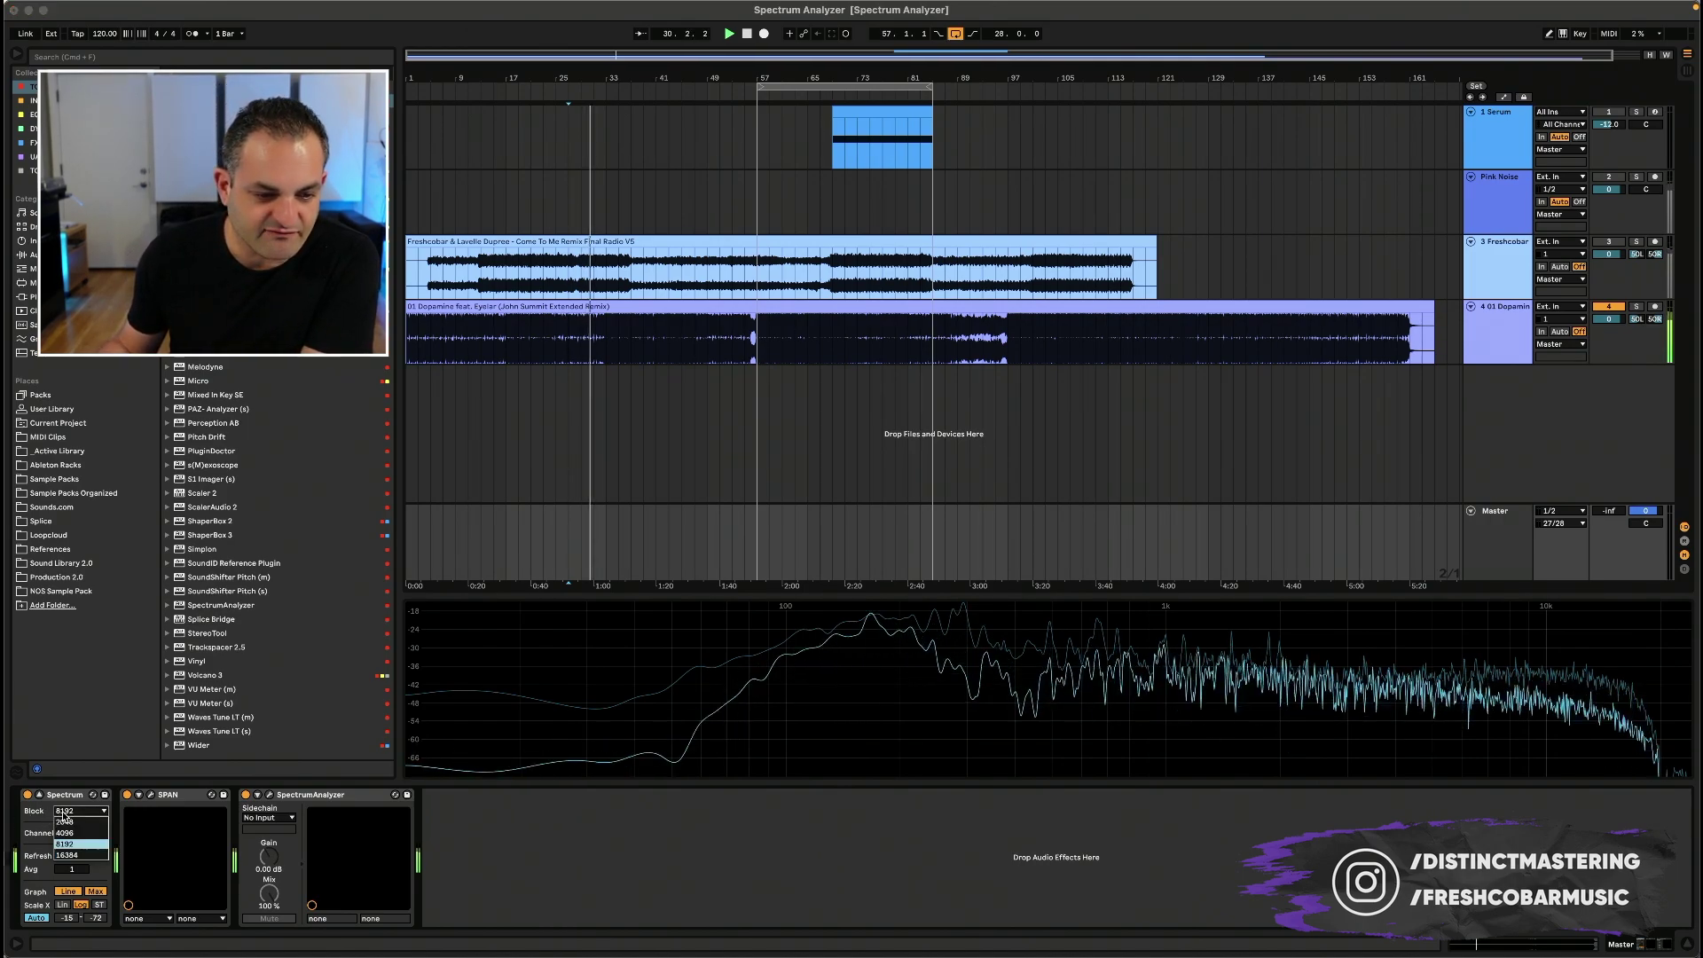
pyautogui.click(78, 825)
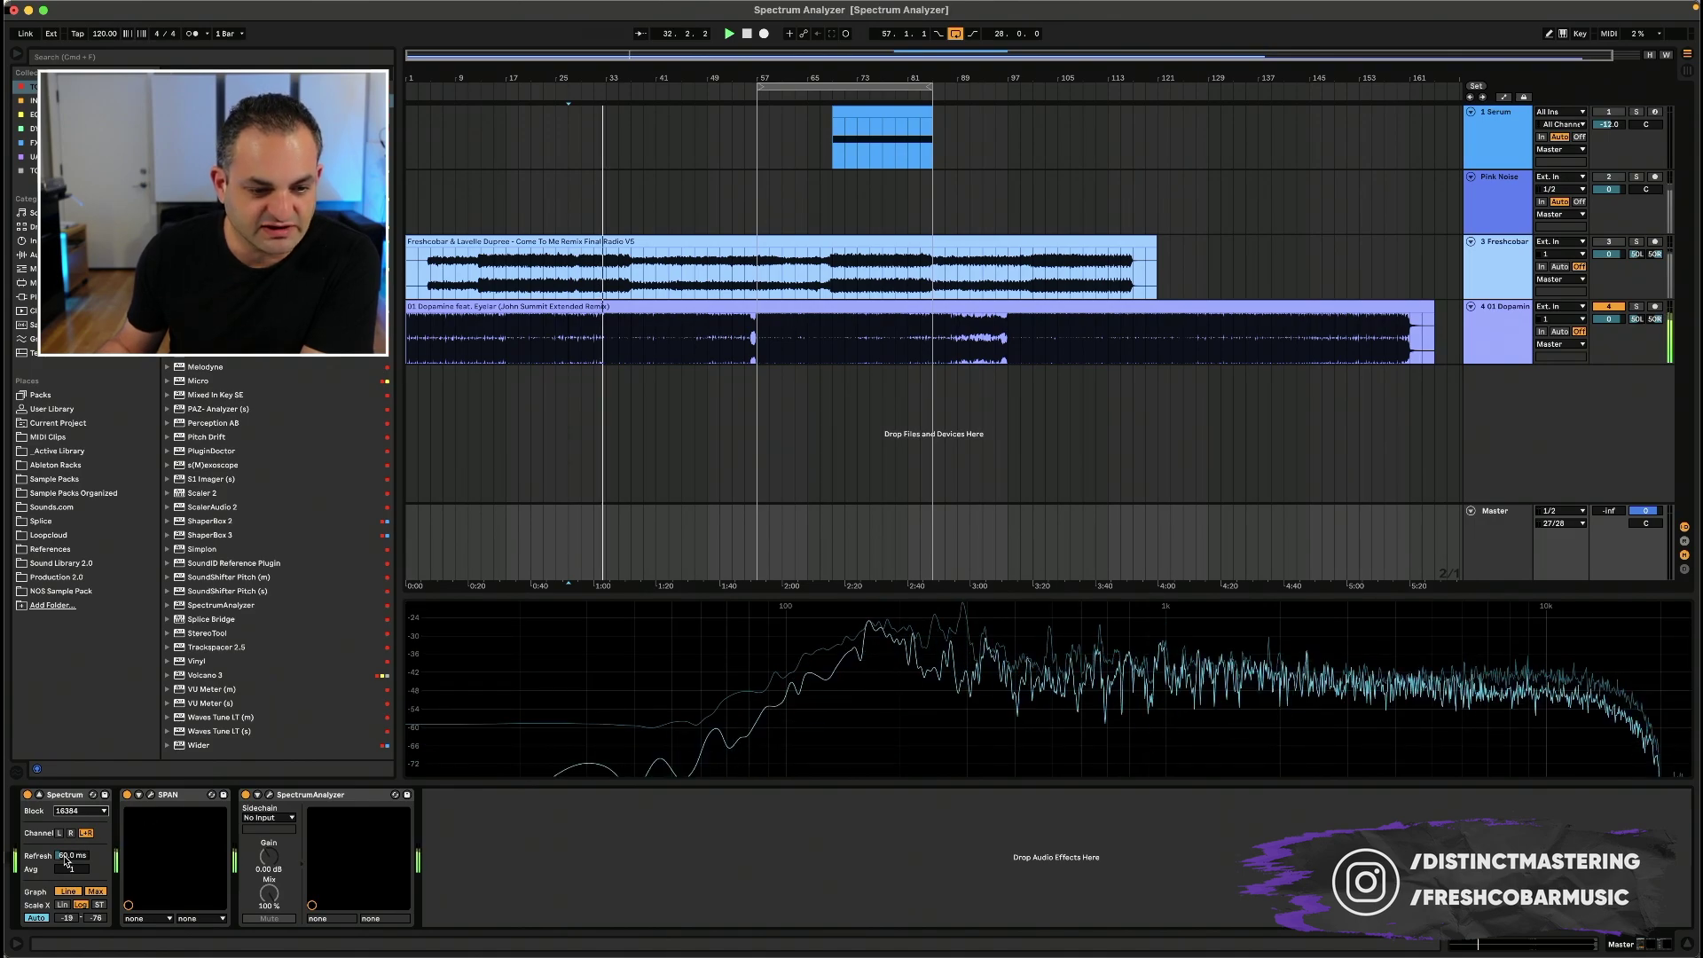
pyautogui.moveTo(71, 855); pyautogui.dragTo(71, 822)
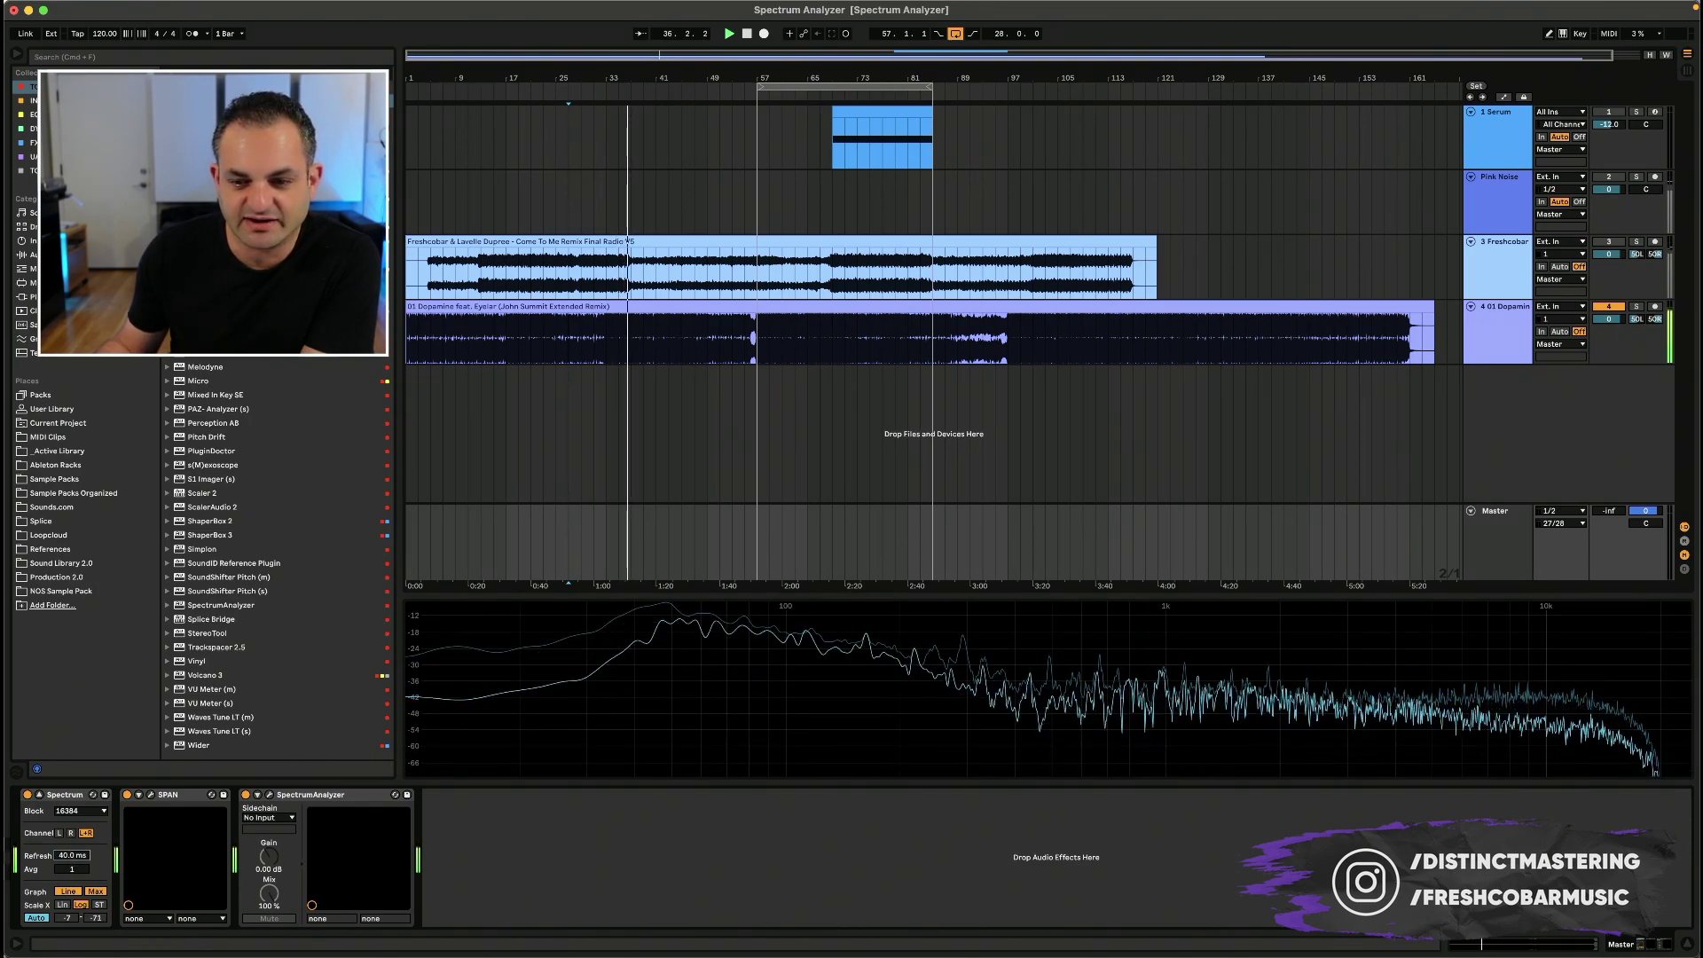
pyautogui.moveTo(71, 855)
pyautogui.mouseDown()
pyautogui.moveTo(71, 825)
pyautogui.moveTo(77, 891)
pyautogui.moveTo(70, 836)
pyautogui.mouseUp()
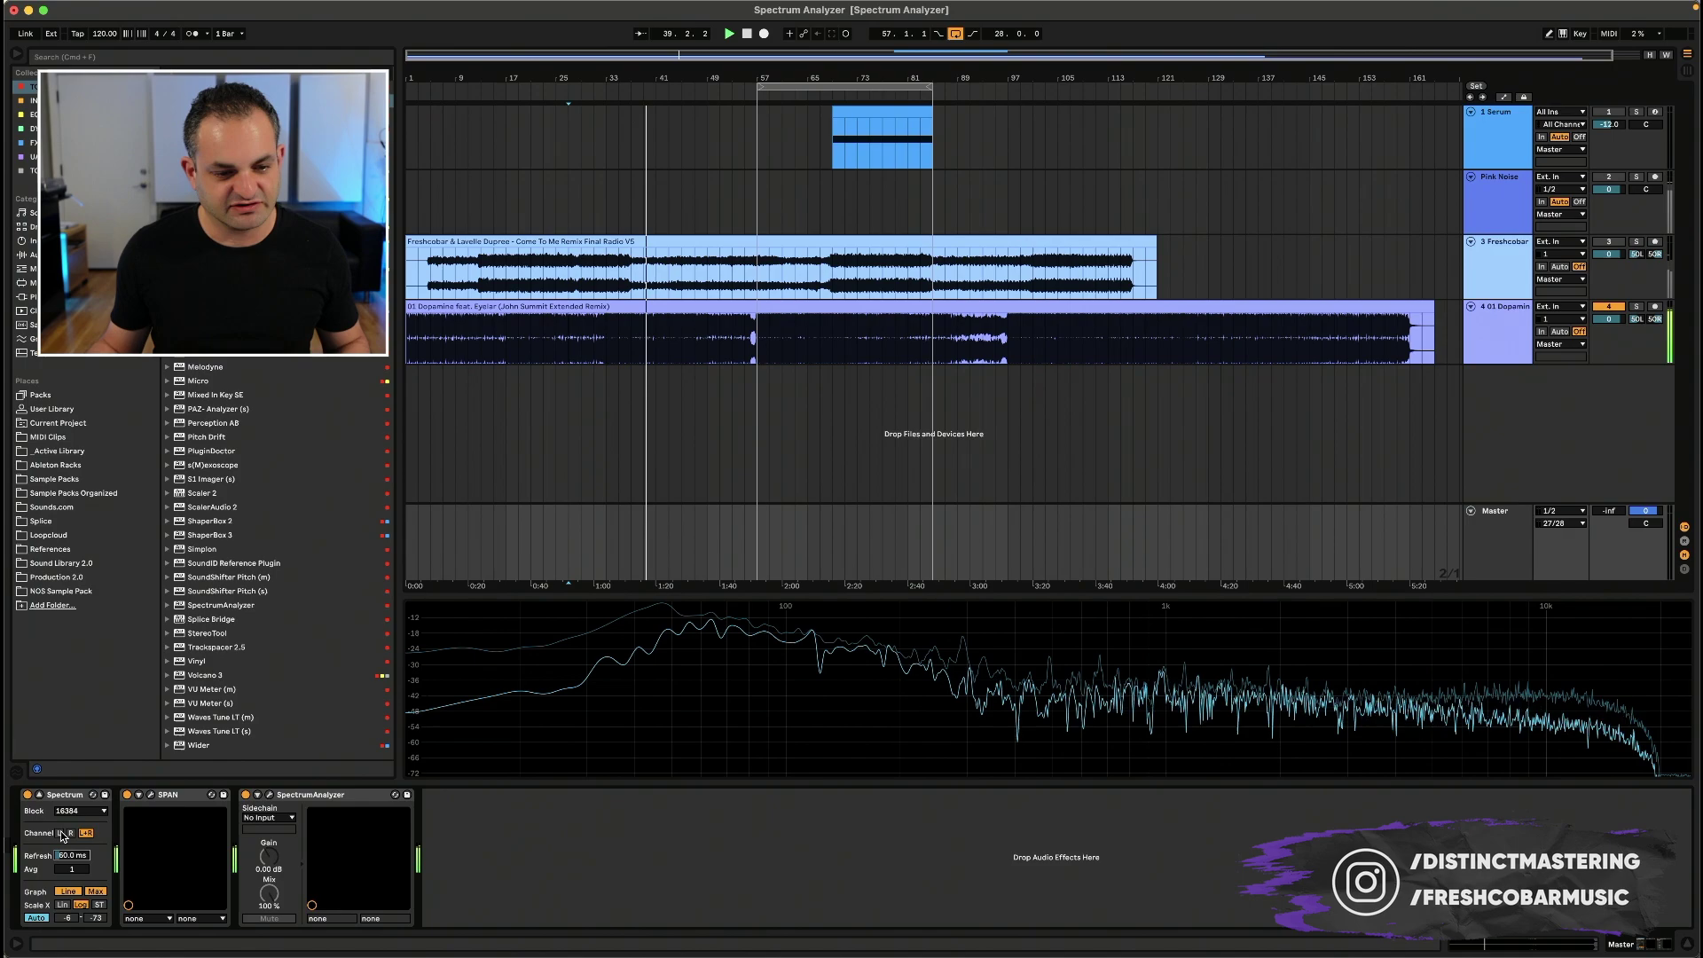
# Step: Try the left channel, settle on both channels combined, and raise Avg from 1 to 2
pyautogui.click(60, 834)
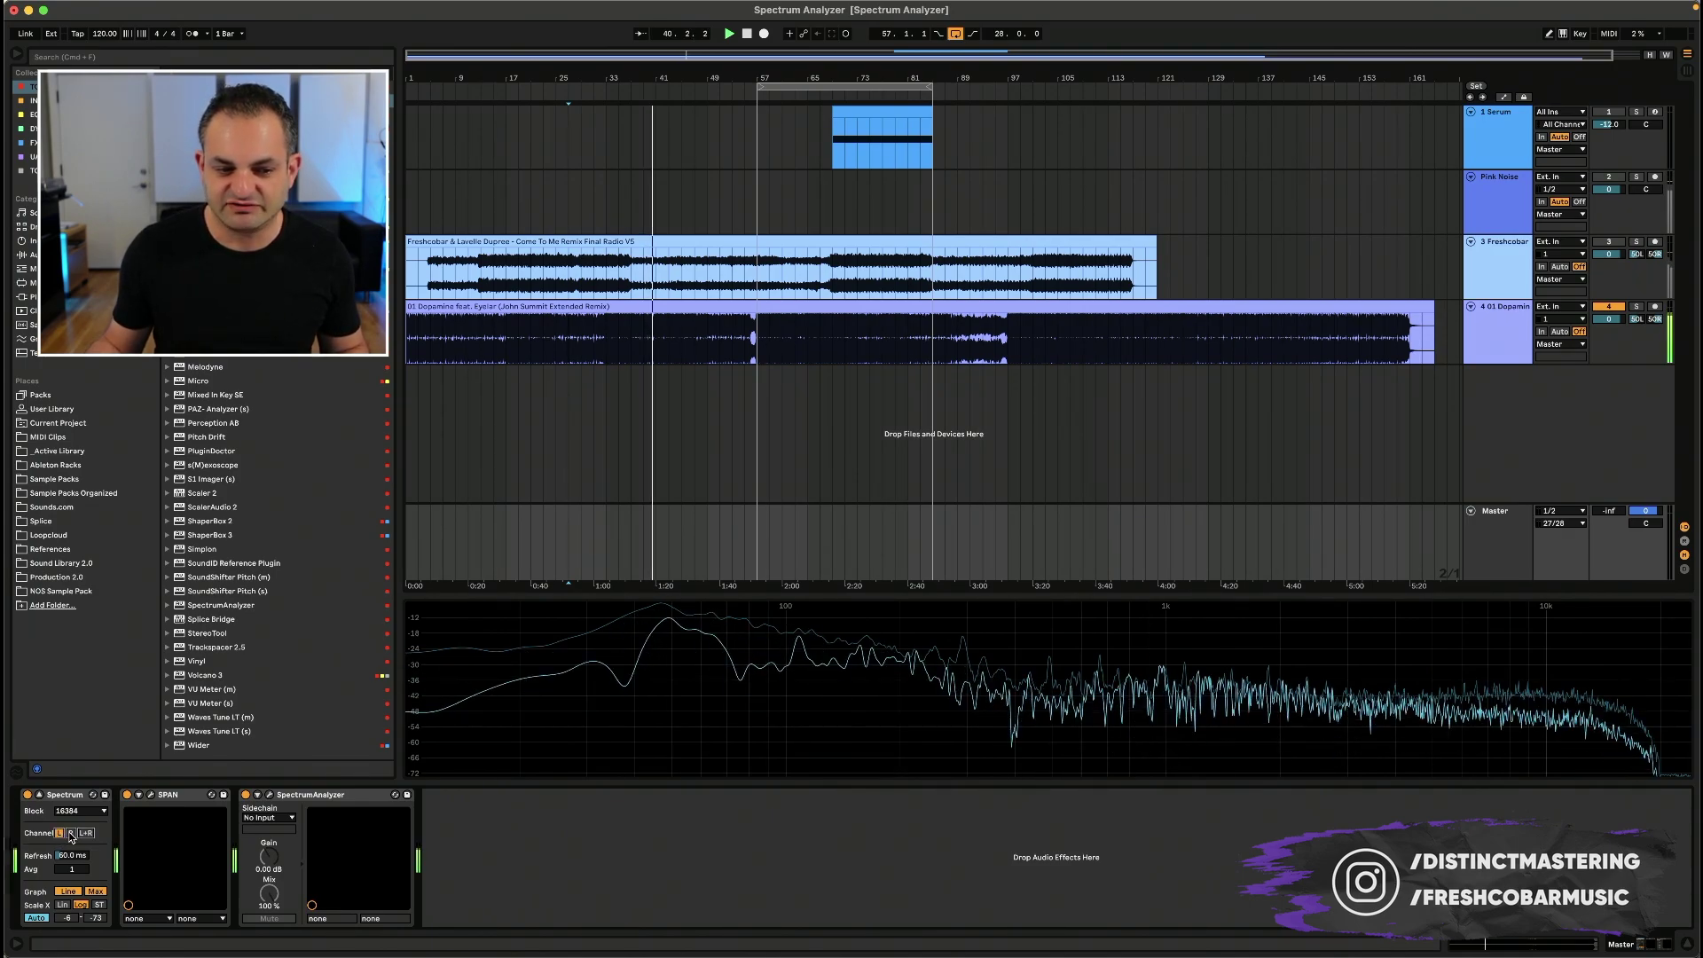
pyautogui.click(84, 834)
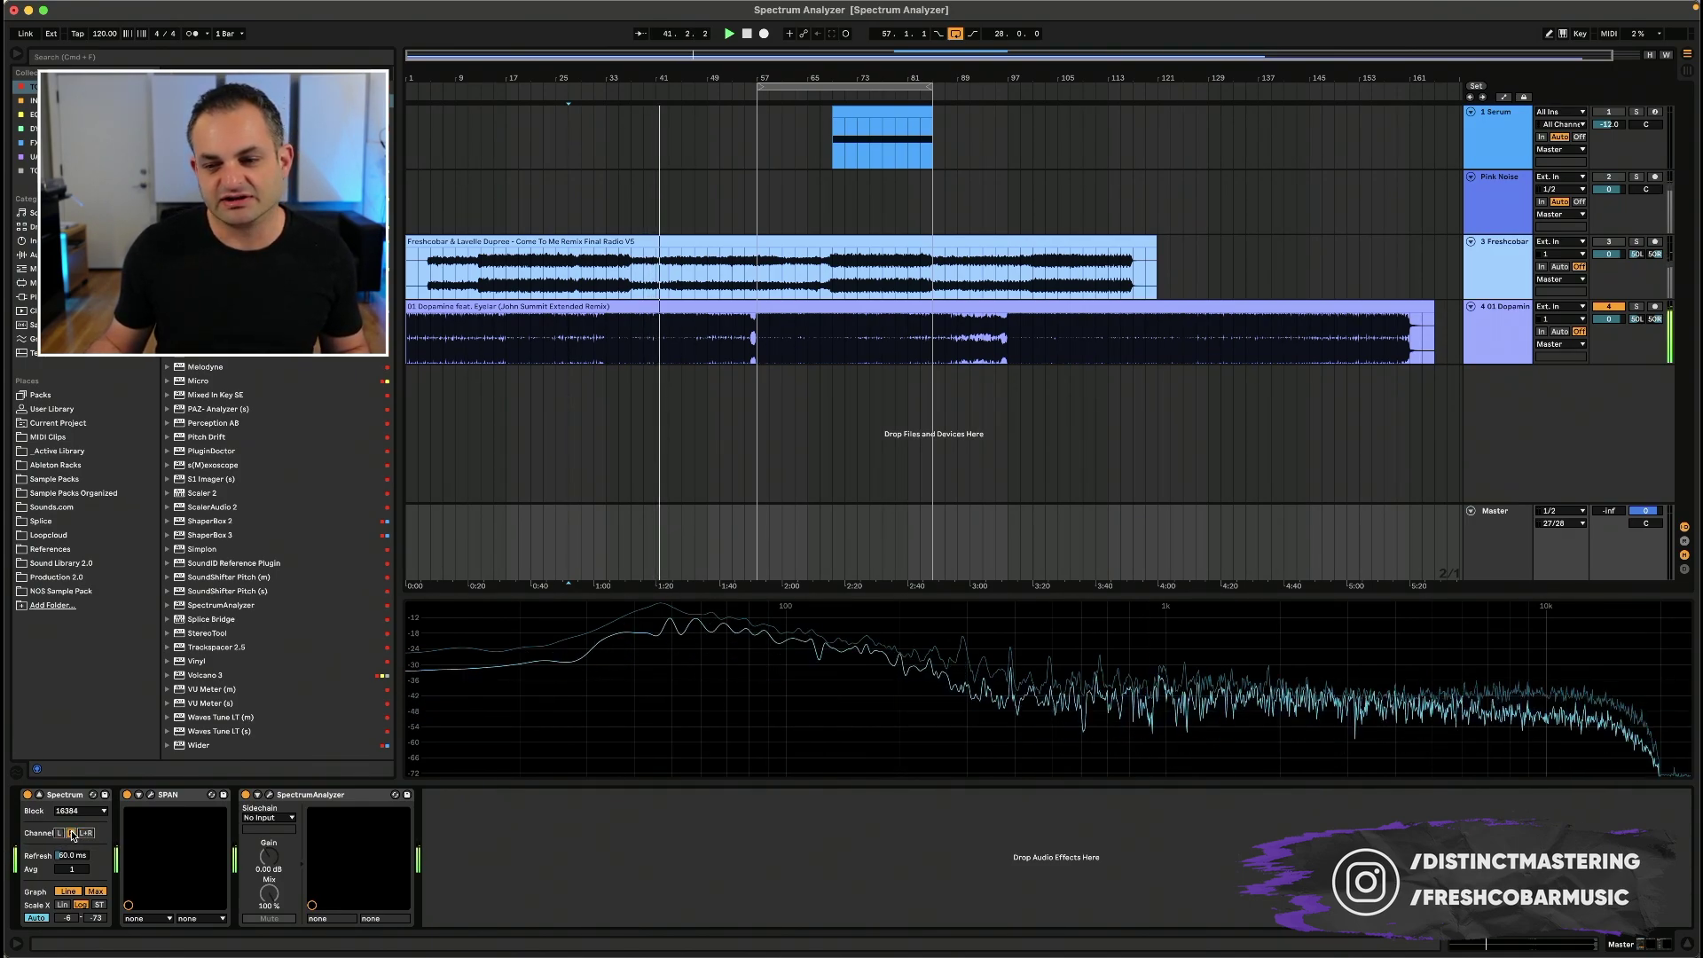
pyautogui.click(85, 833)
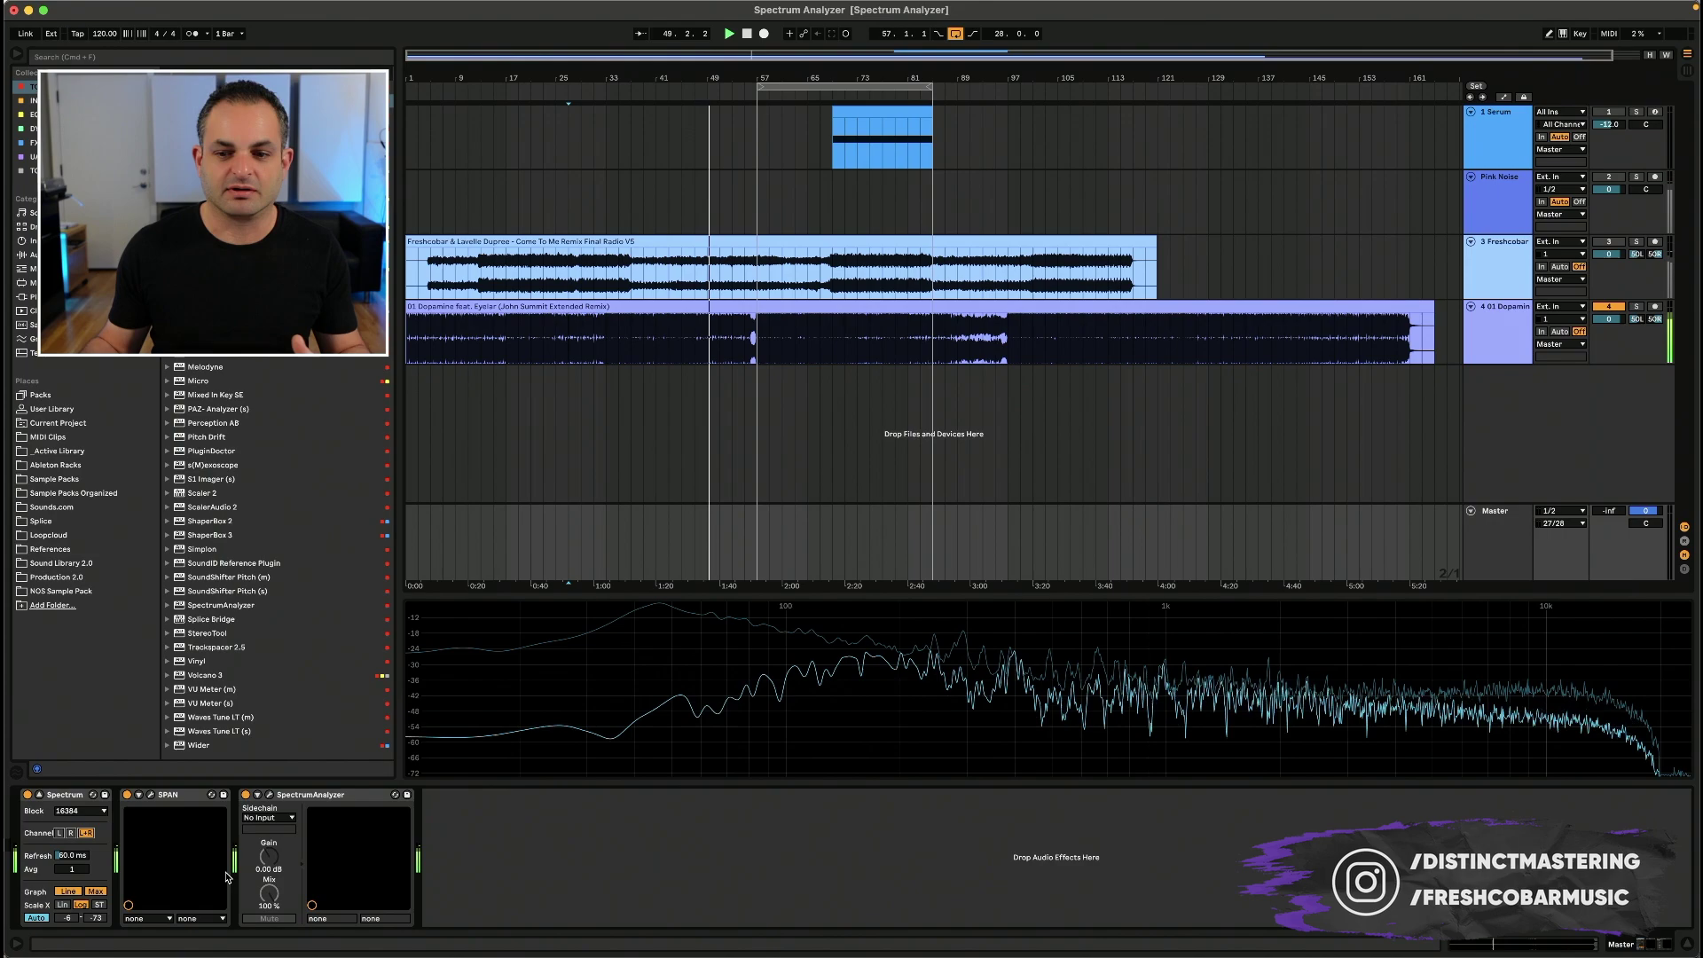
pyautogui.moveTo(881, 712)
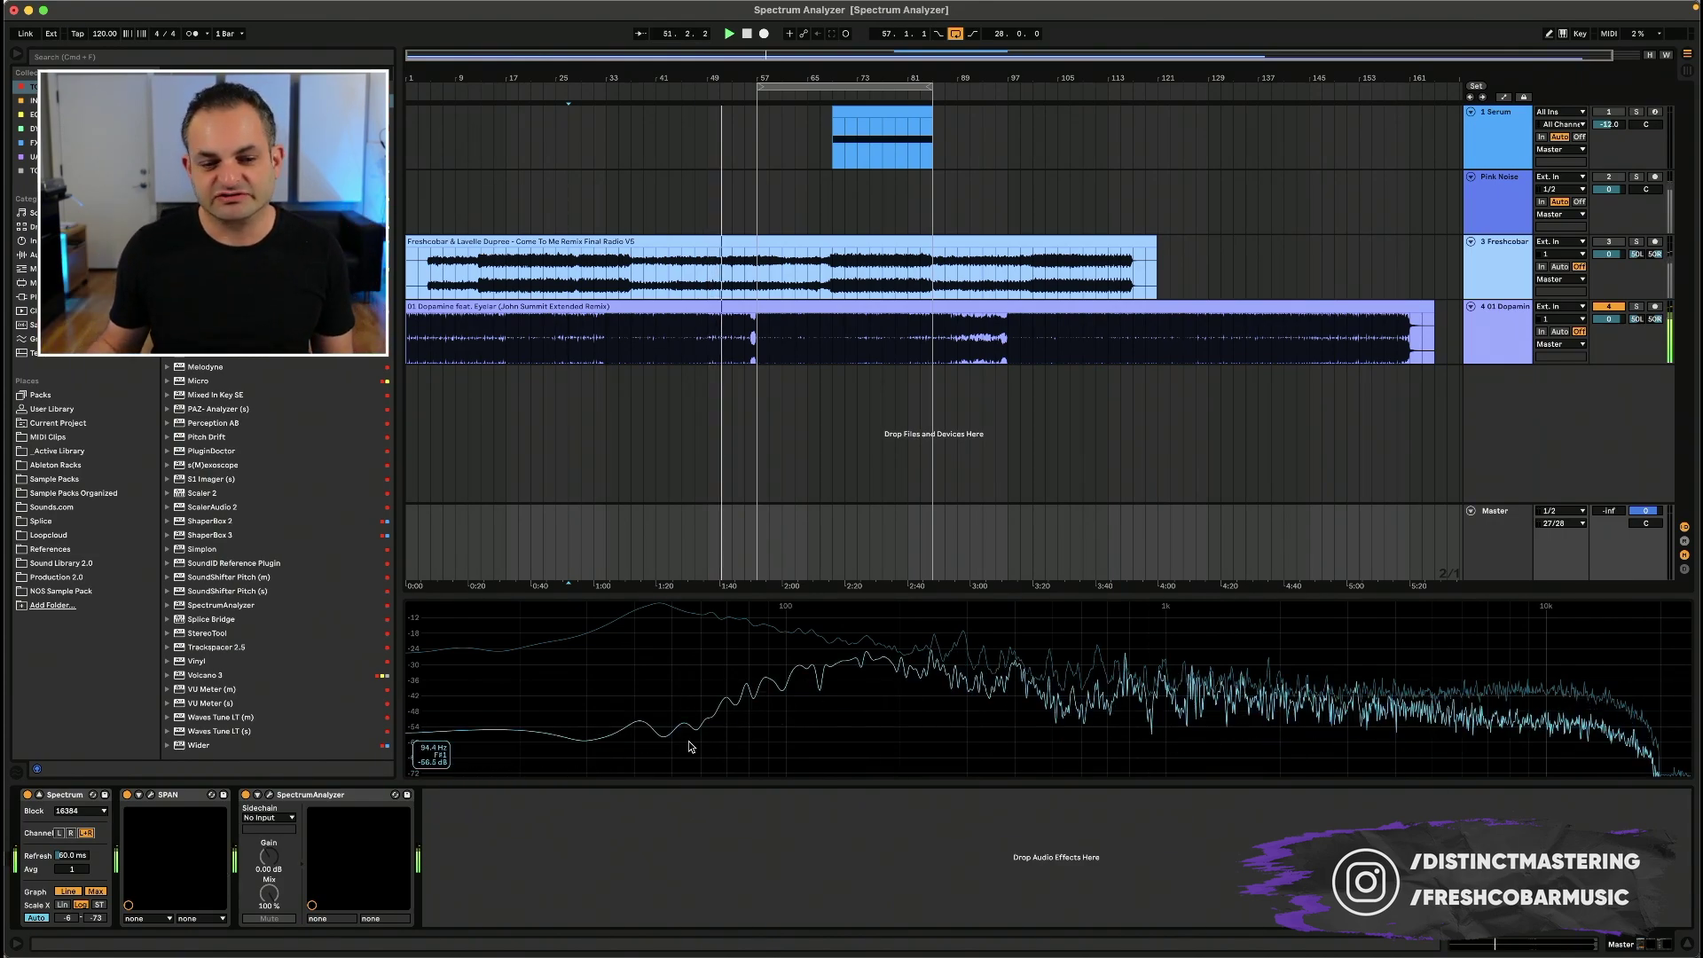
pyautogui.moveTo(72, 869); pyautogui.dragTo(72, 841)
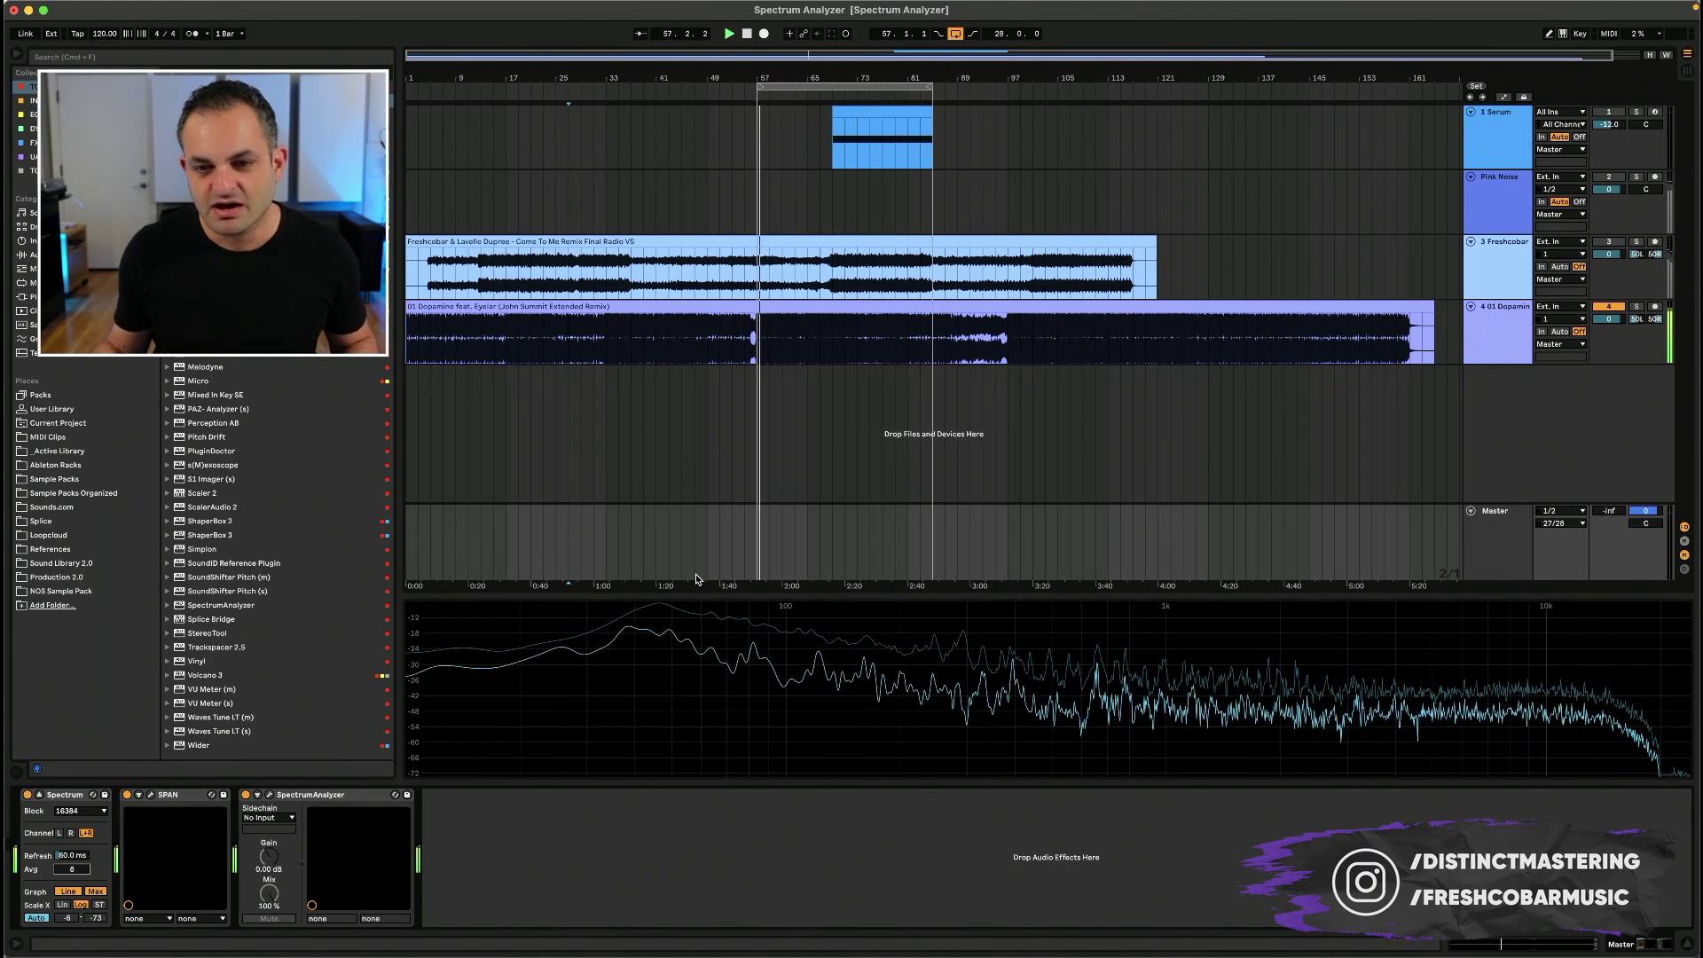
pyautogui.scroll(1, 779, 171)
pyautogui.scroll(5, 747, 396)
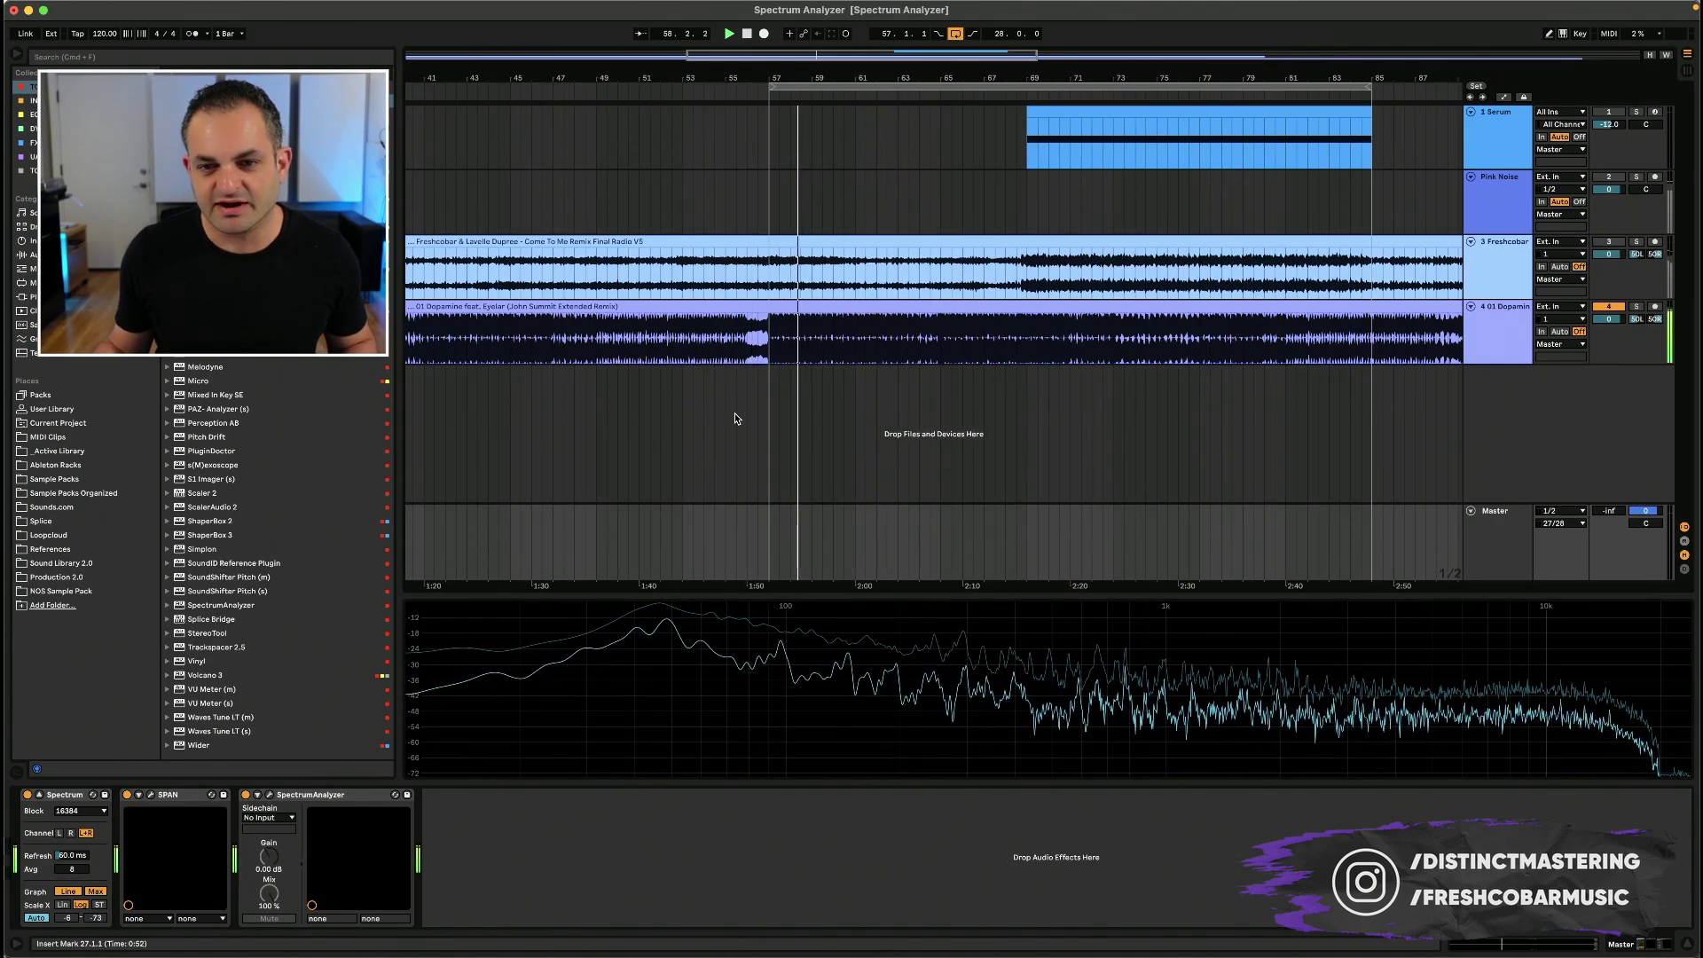
pyautogui.click(747, 395)
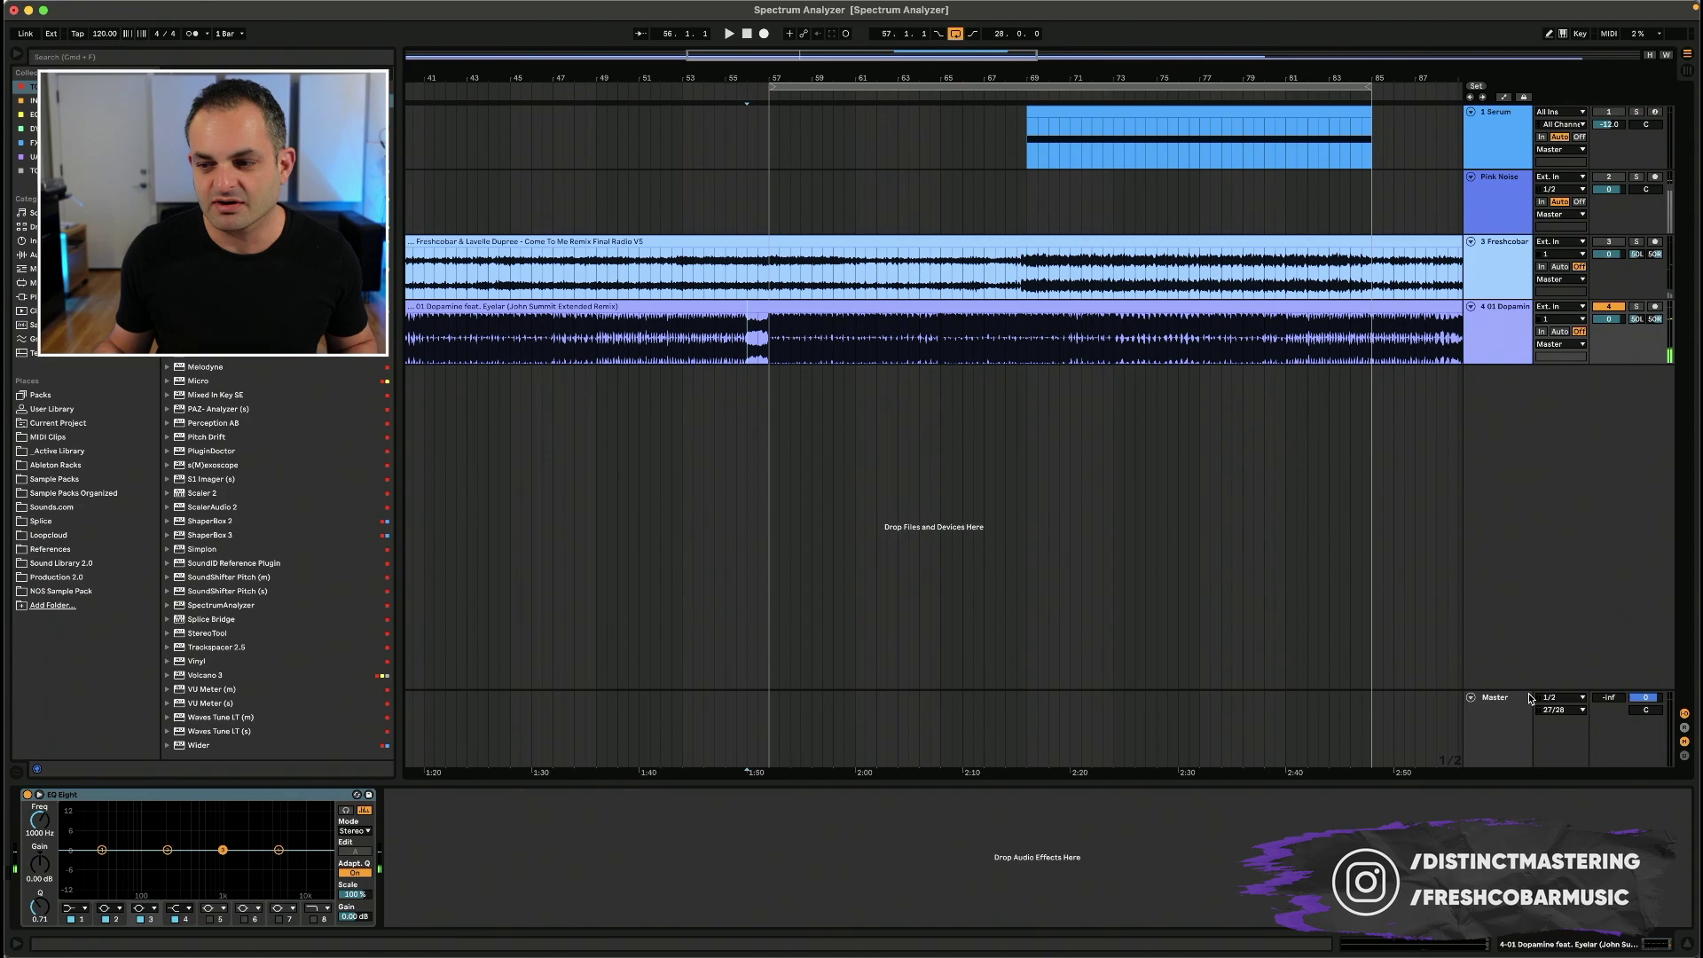
pyautogui.click(1505, 707)
pyautogui.press('space')
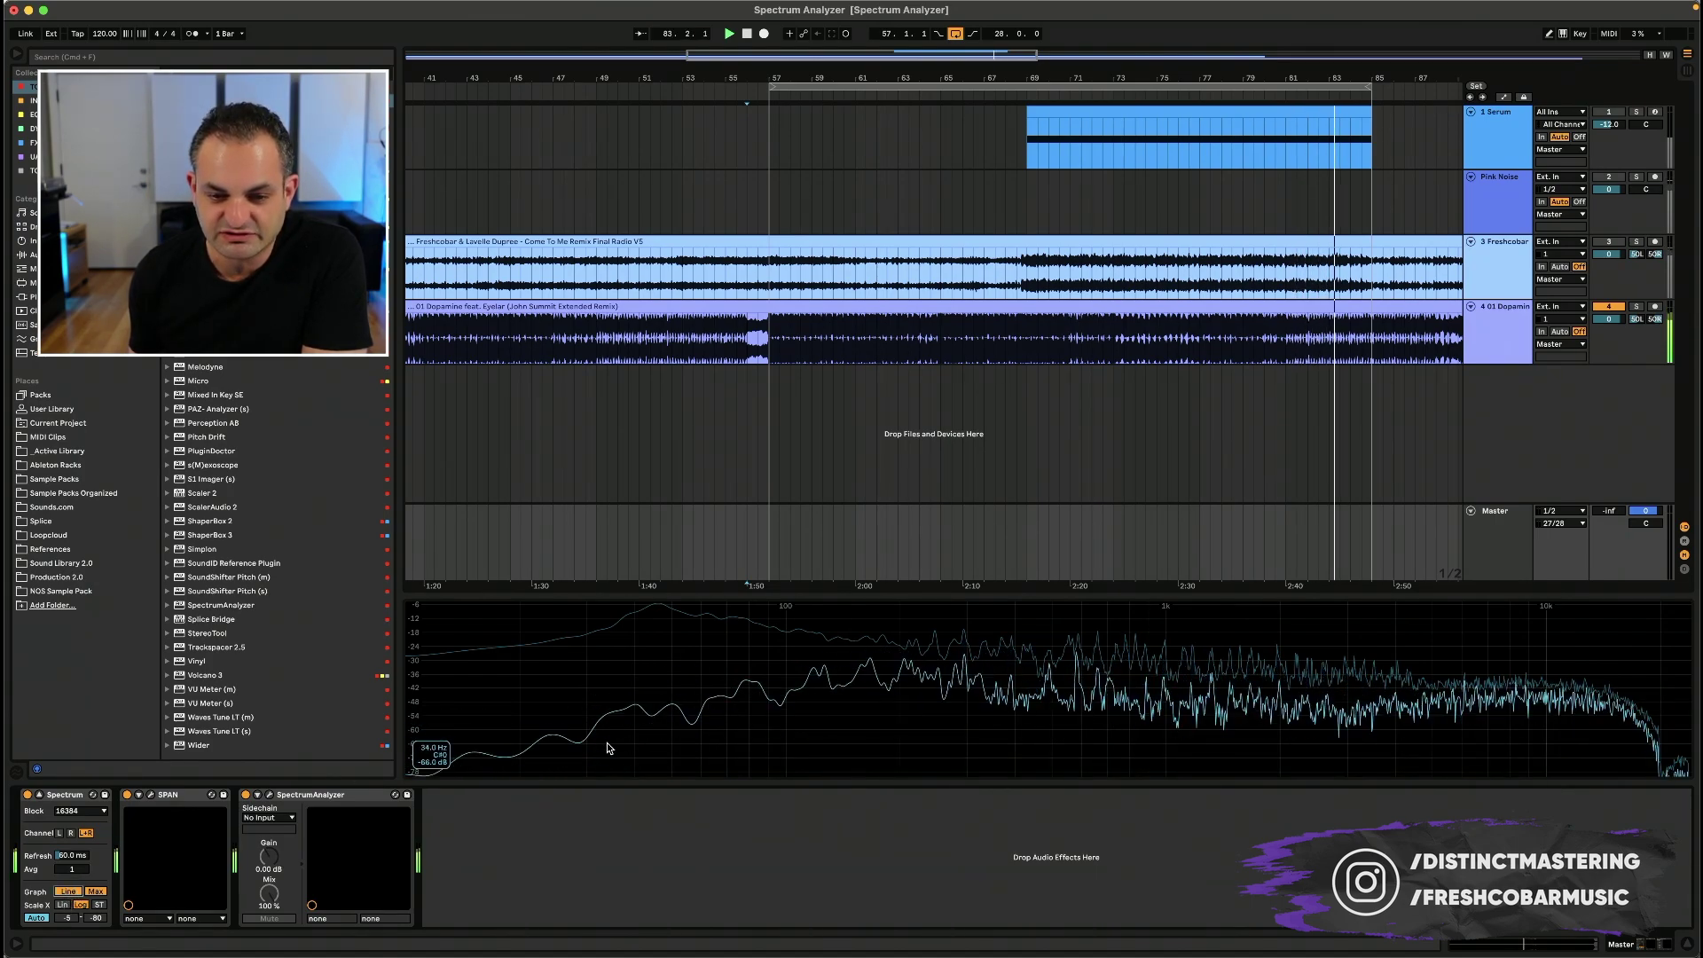
# Step: Set Spectrum's Graph to Bins and move the display back inside the device
pyautogui.click(60, 892)
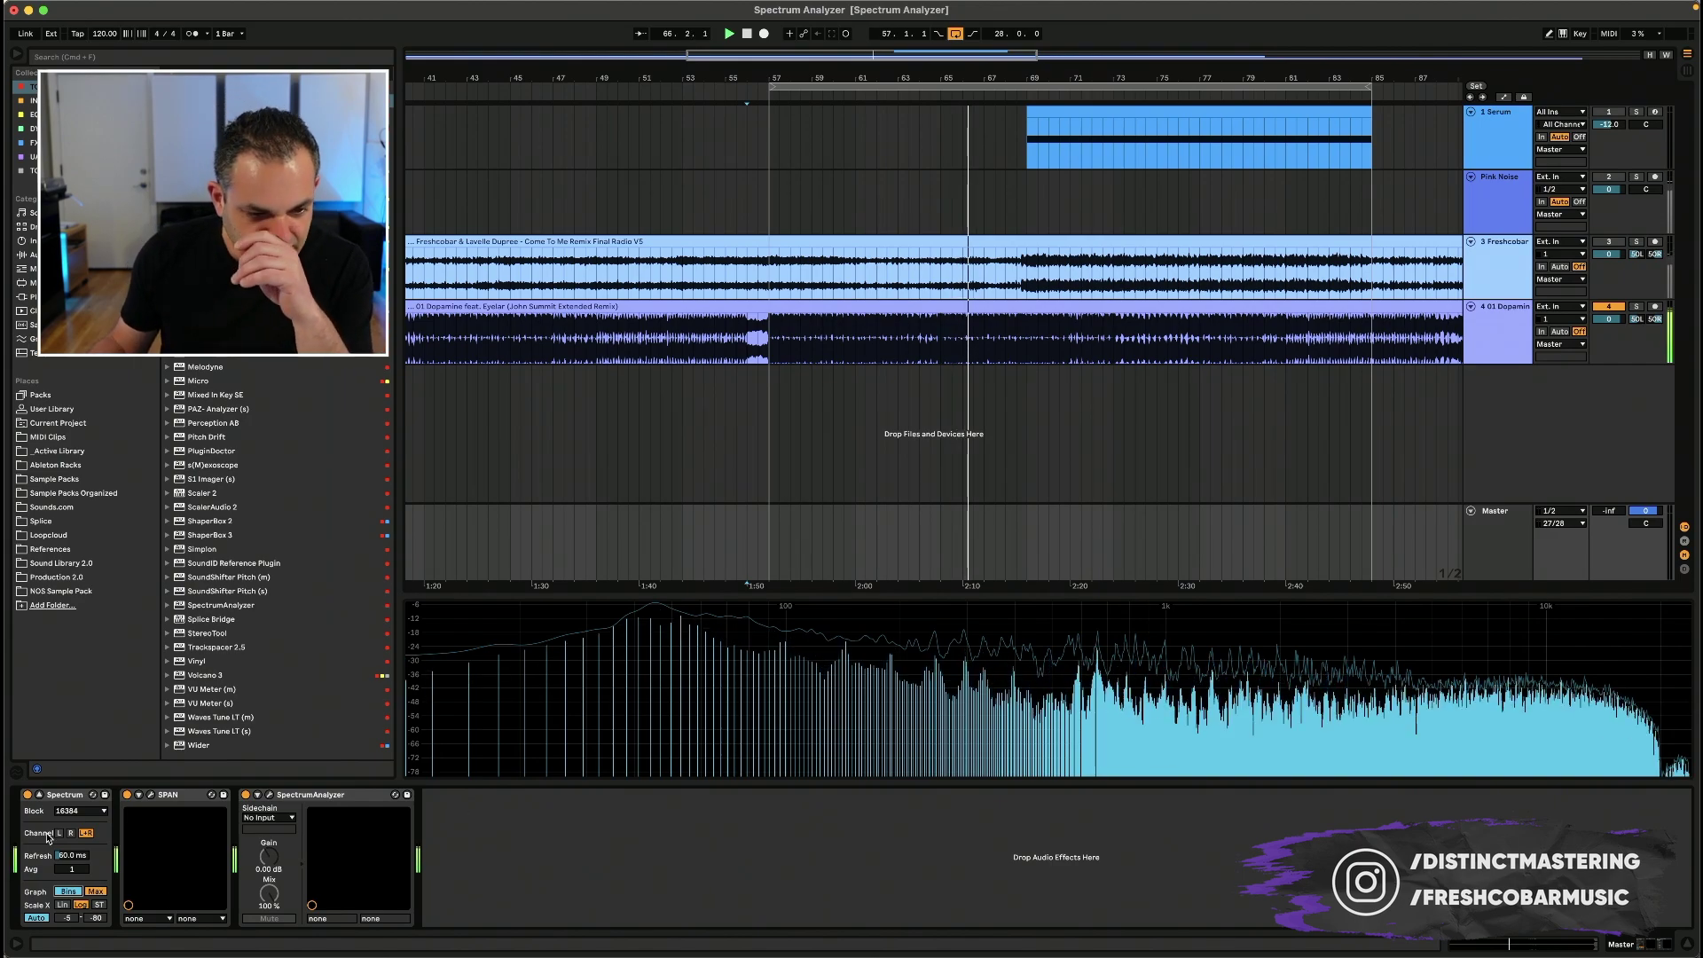
pyautogui.click(93, 795)
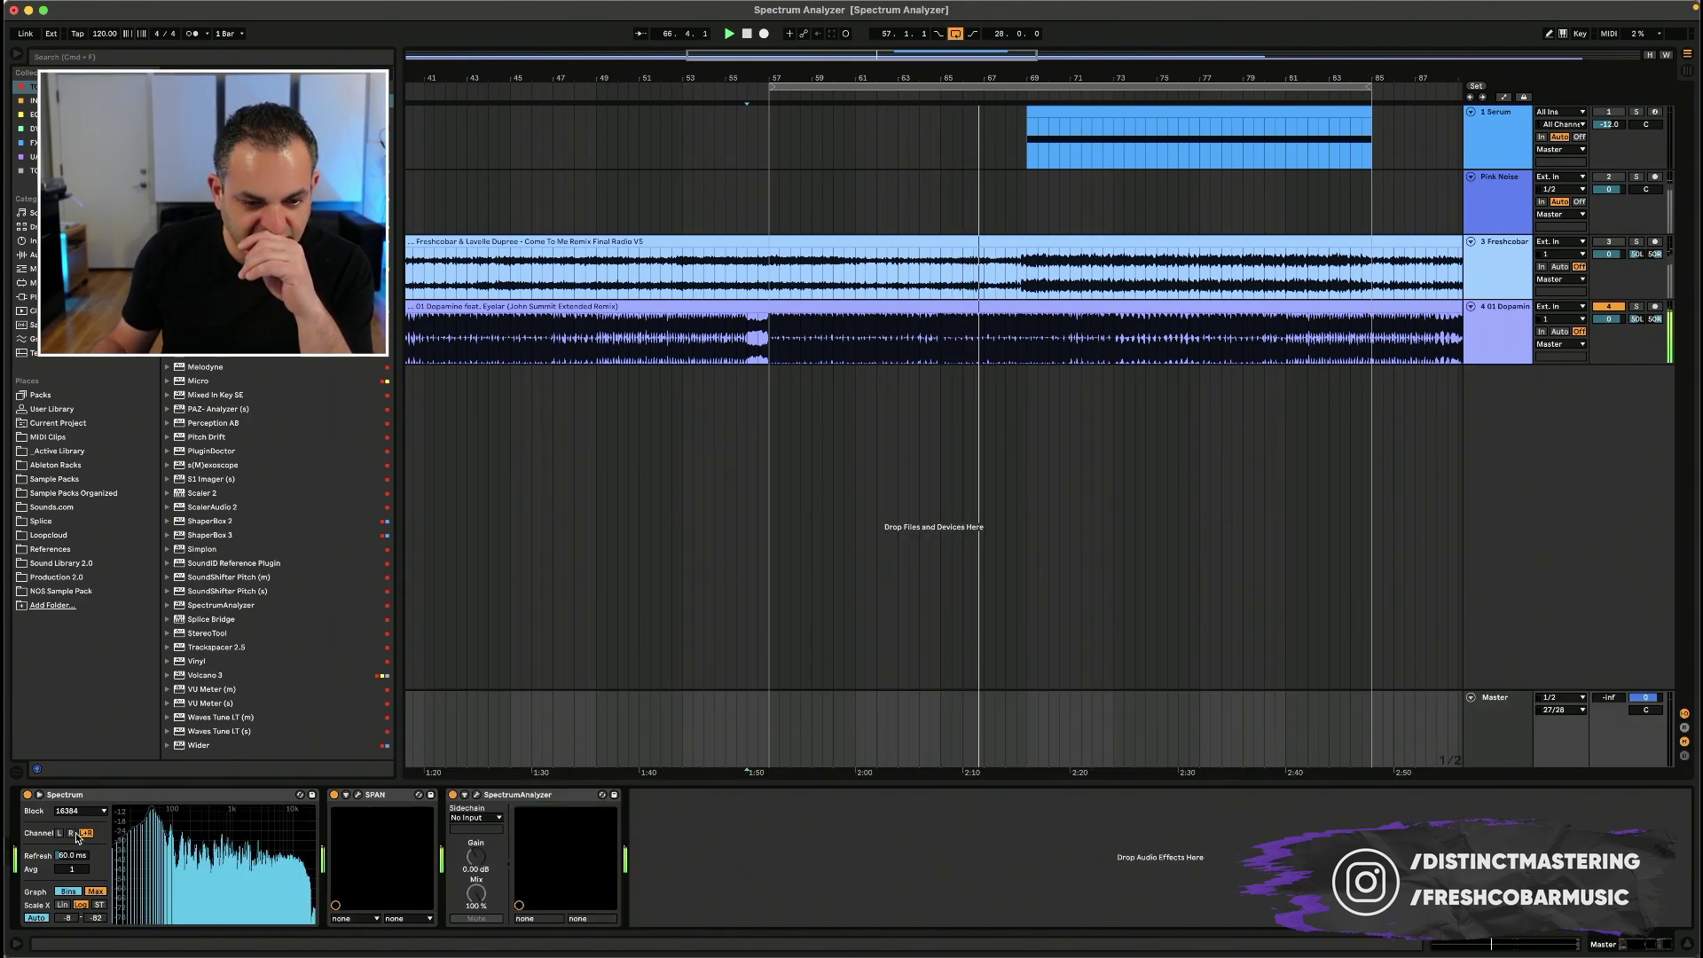
# Step: Switch Spectrum's Graph to Line with Max hold on, shown in the large display
pyautogui.click(69, 890)
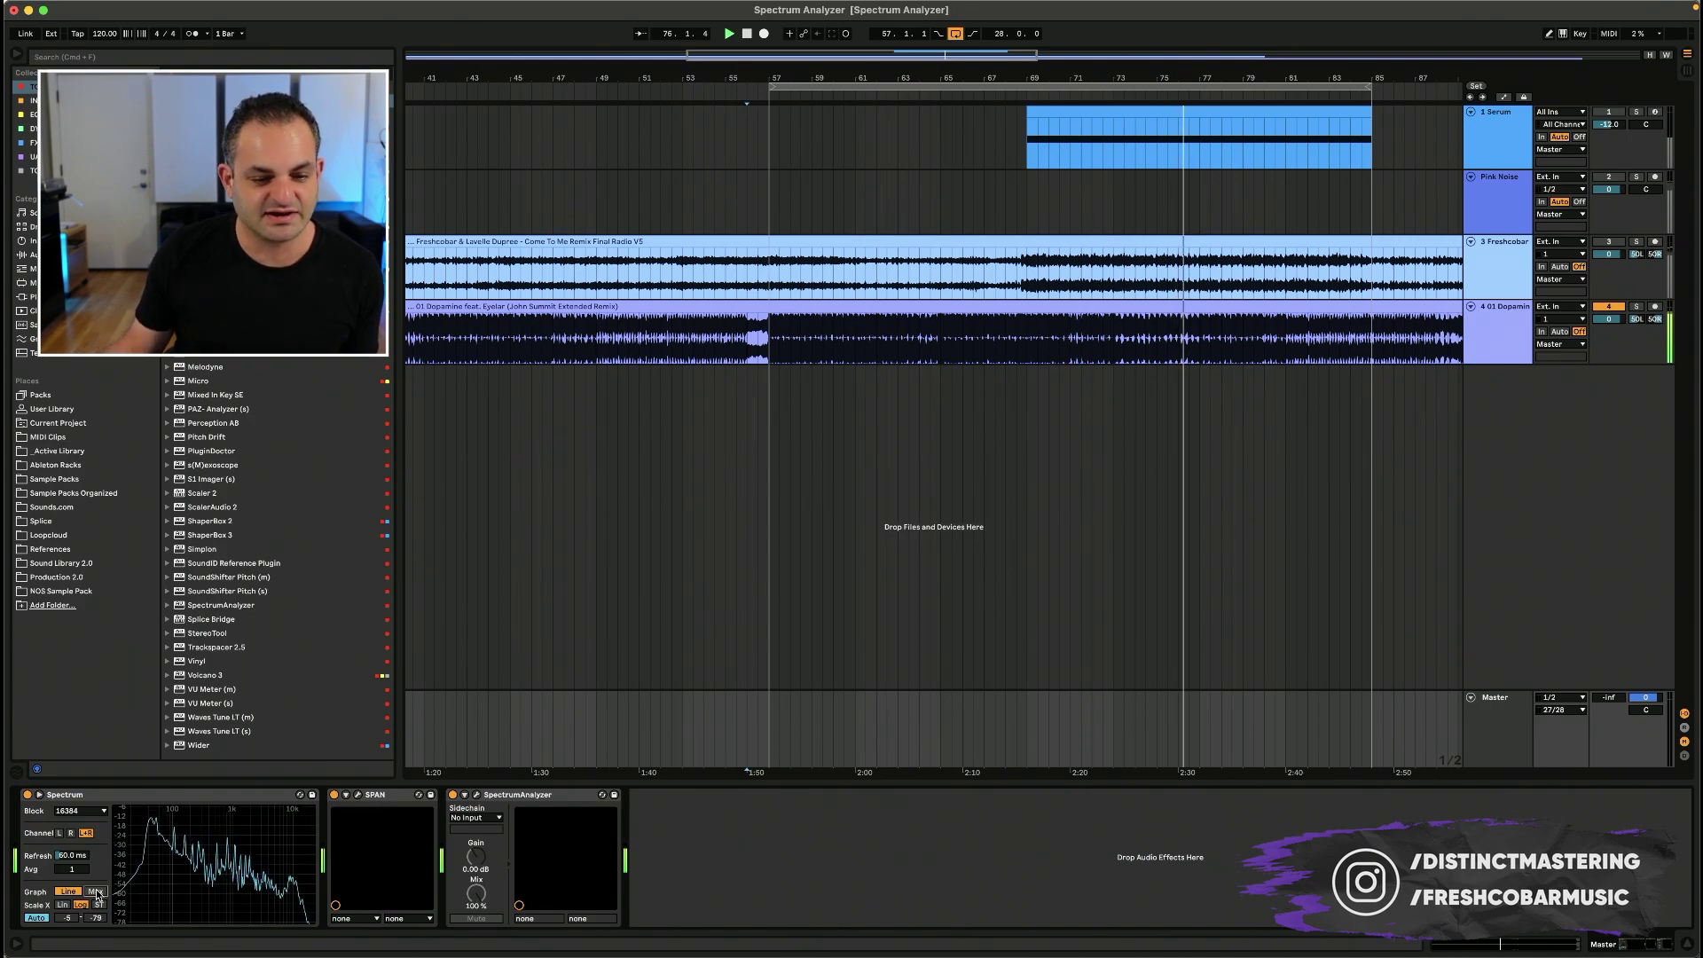
pyautogui.click(96, 892)
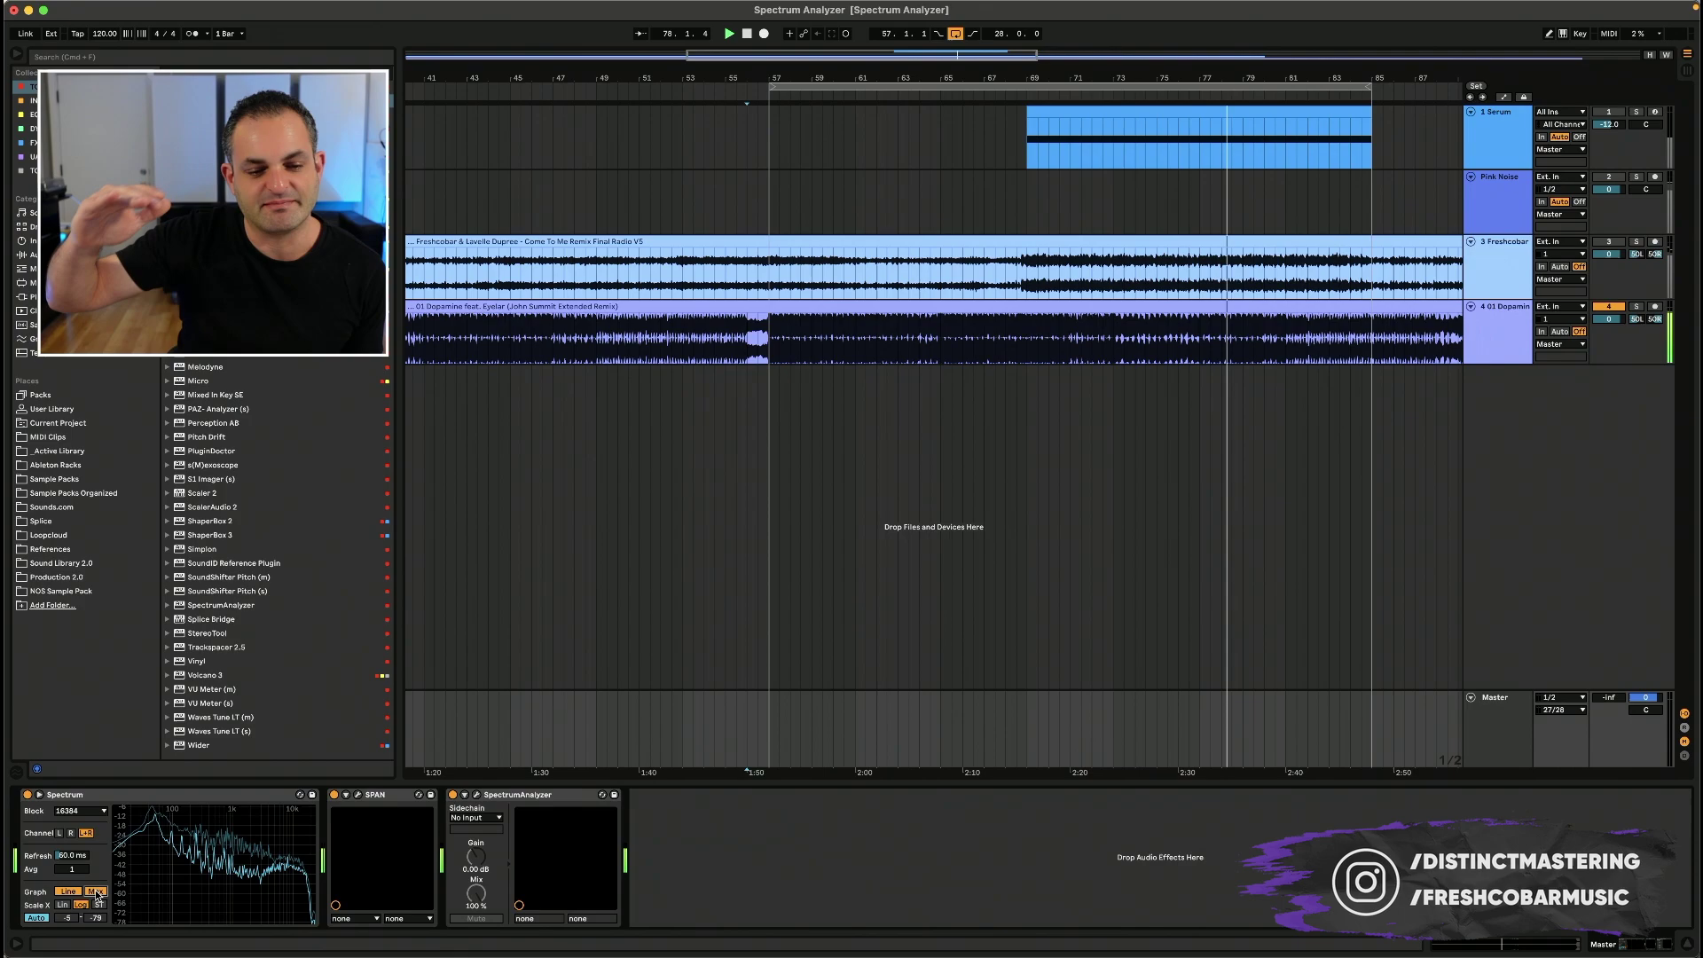
pyautogui.moveTo(231, 843)
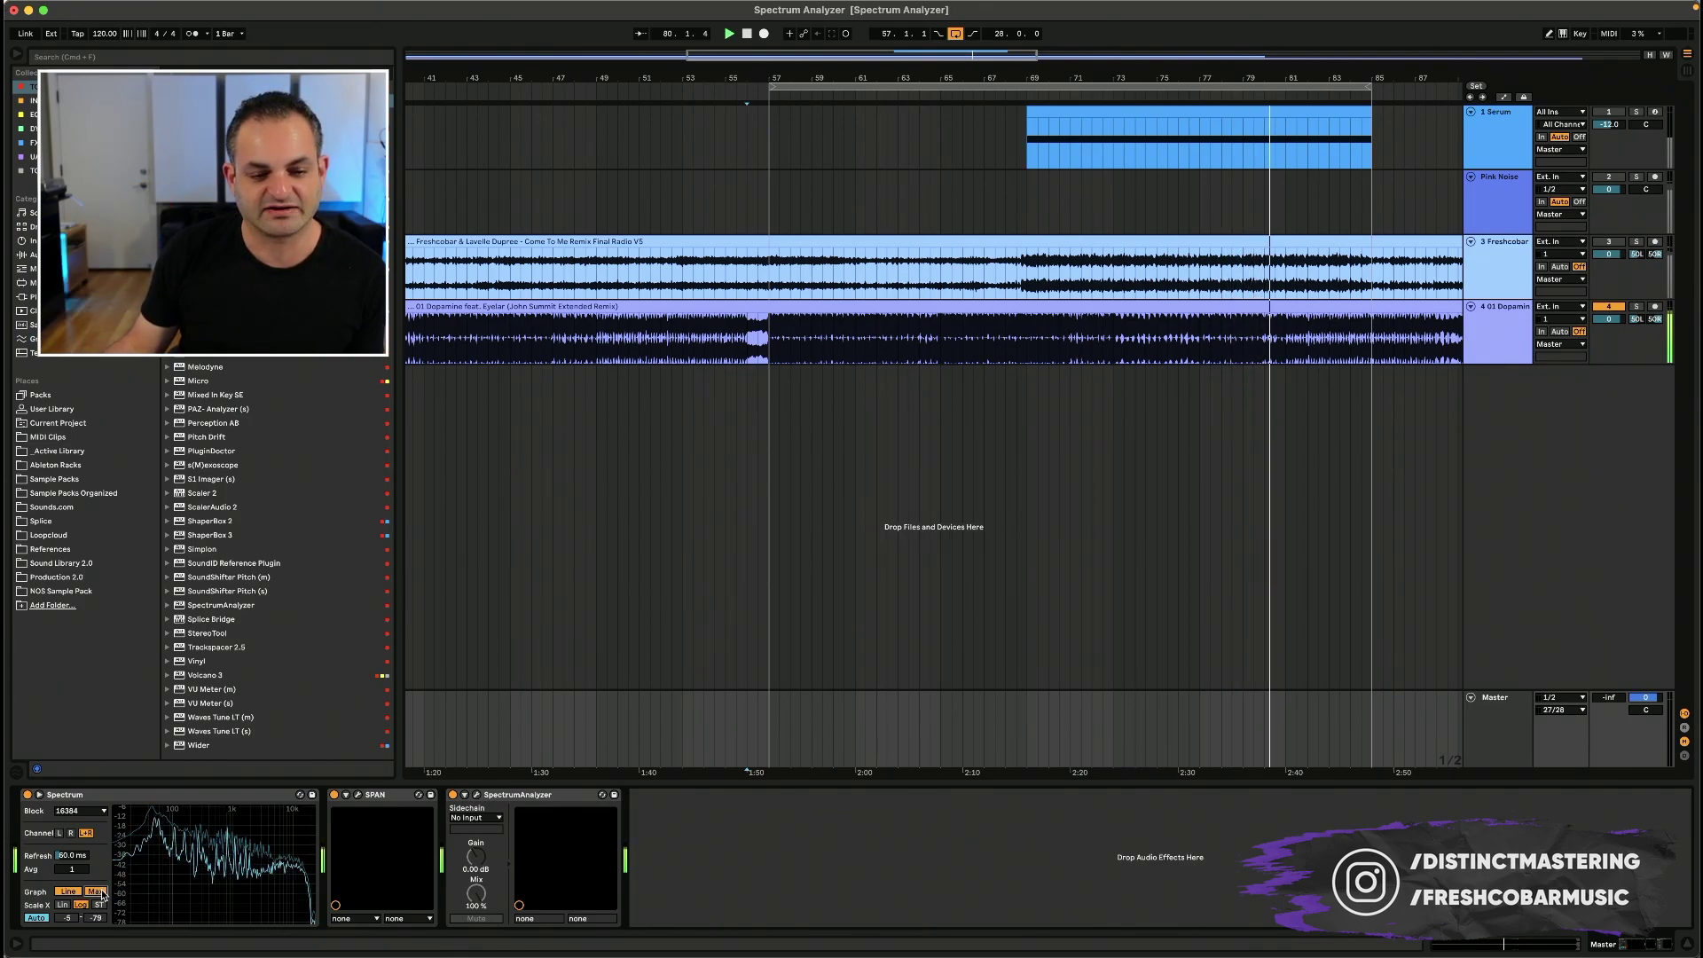
pyautogui.click(41, 797)
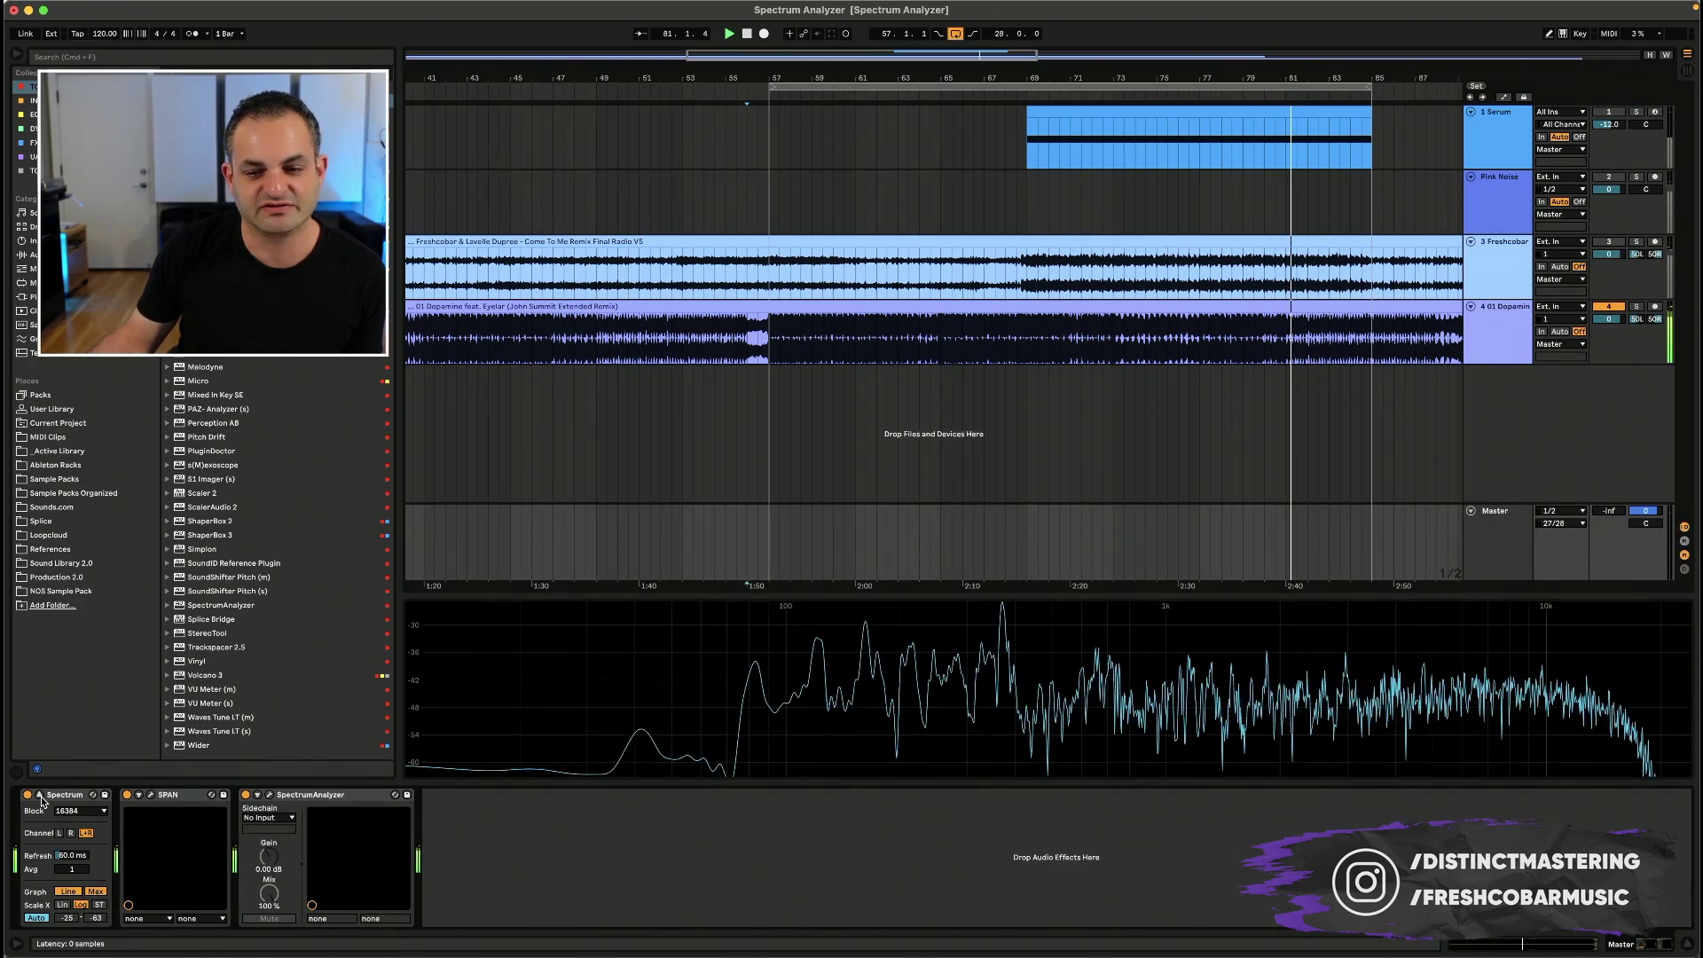
pyautogui.click(95, 892)
pyautogui.click(95, 892)
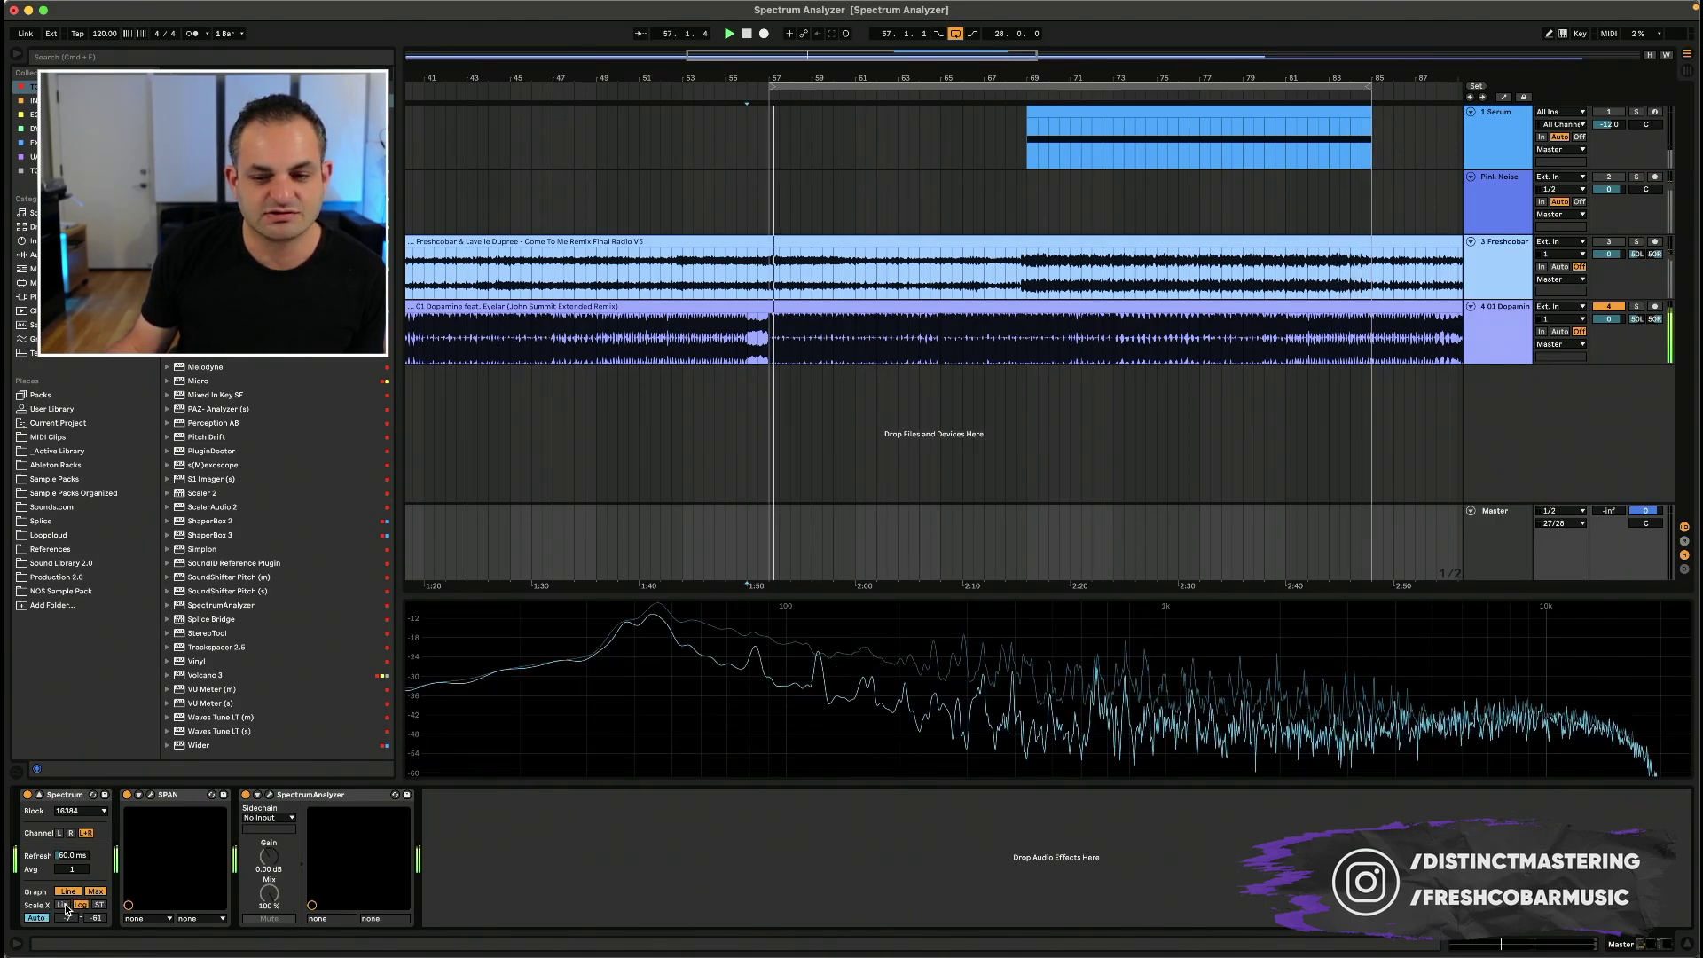
pyautogui.click(62, 905)
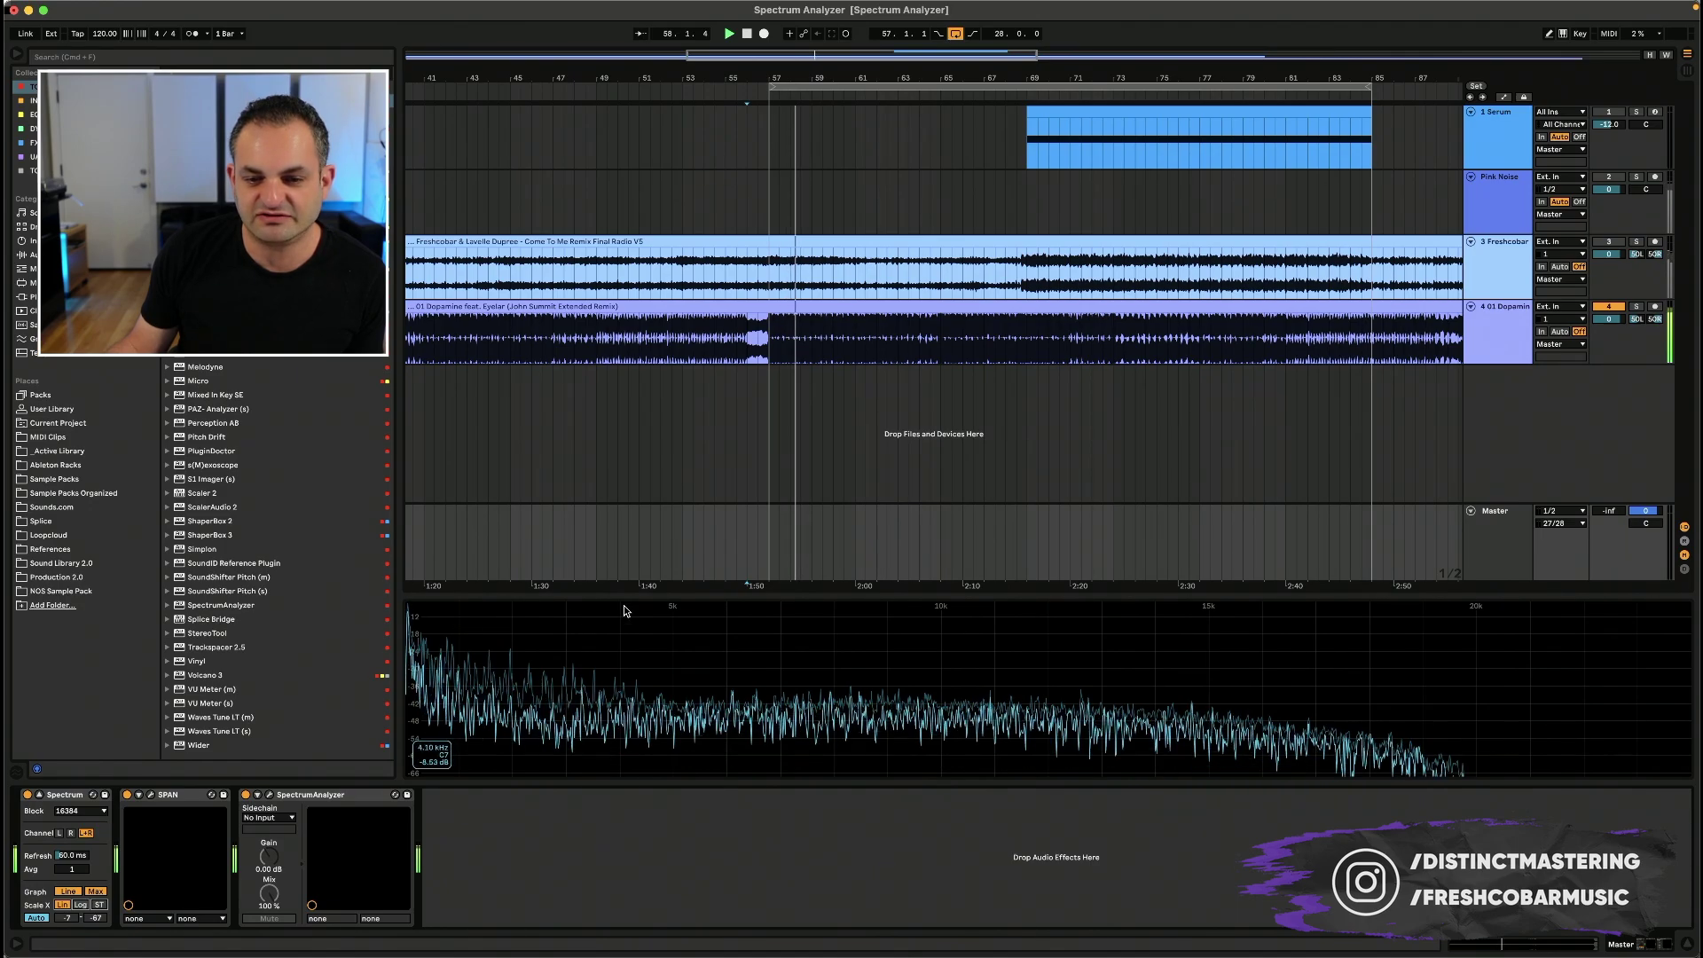
pyautogui.moveTo(412, 608); pyautogui.dragTo(424, 624)
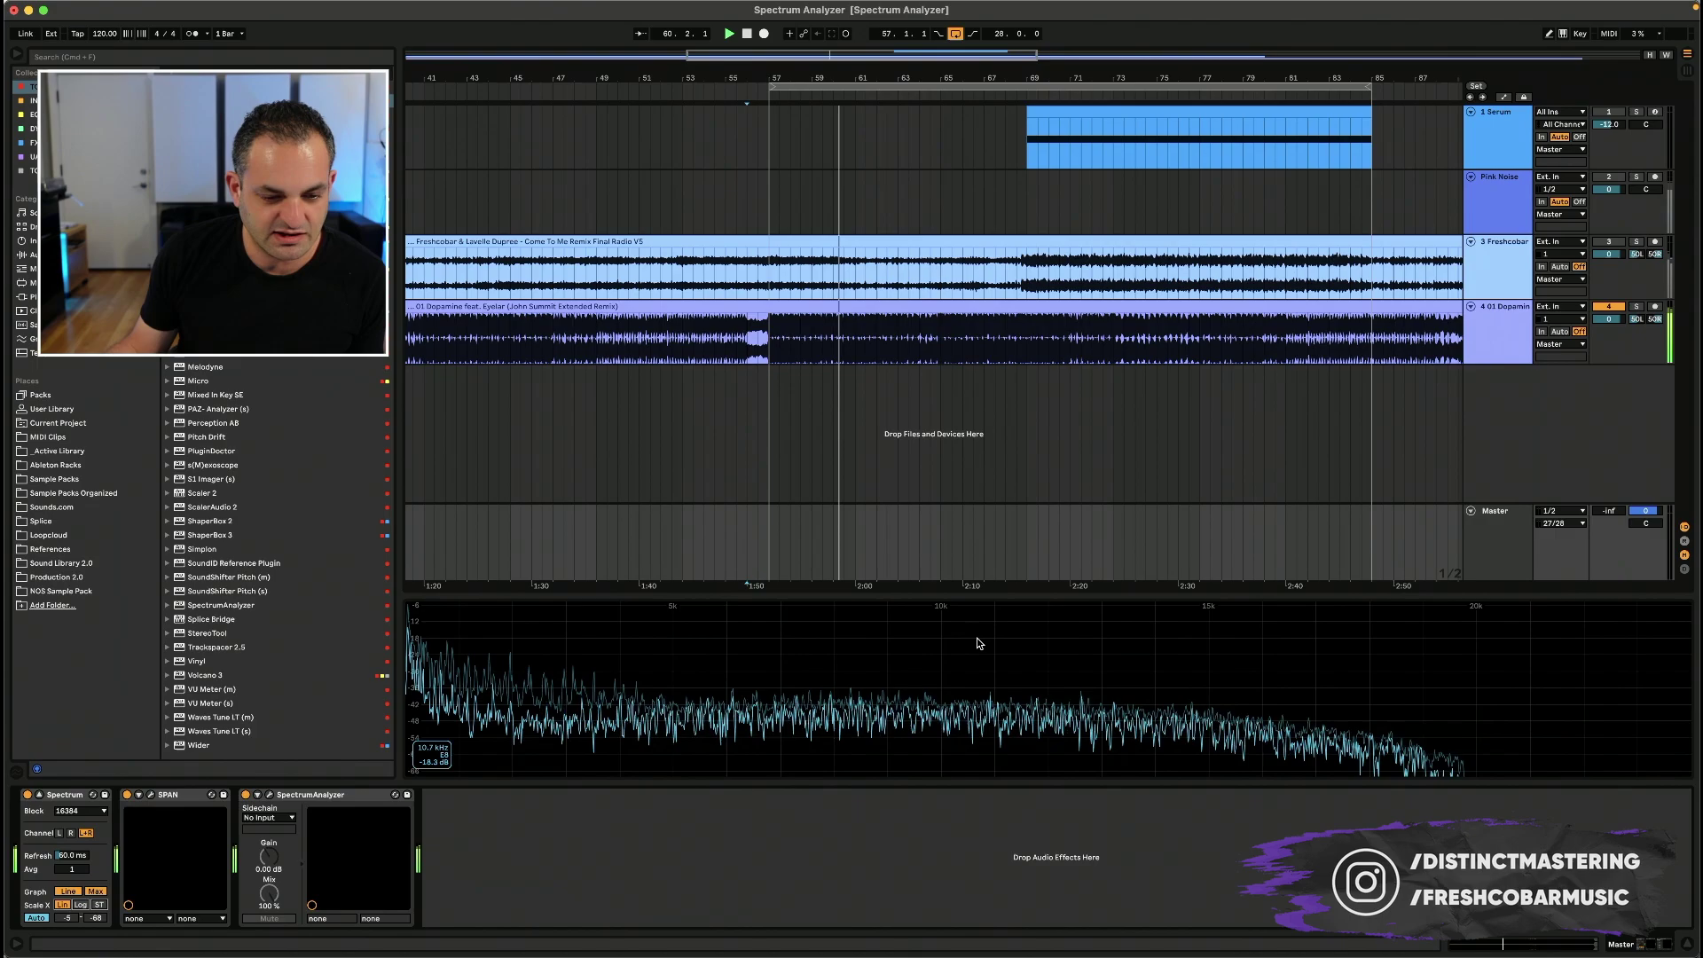
pyautogui.click(81, 905)
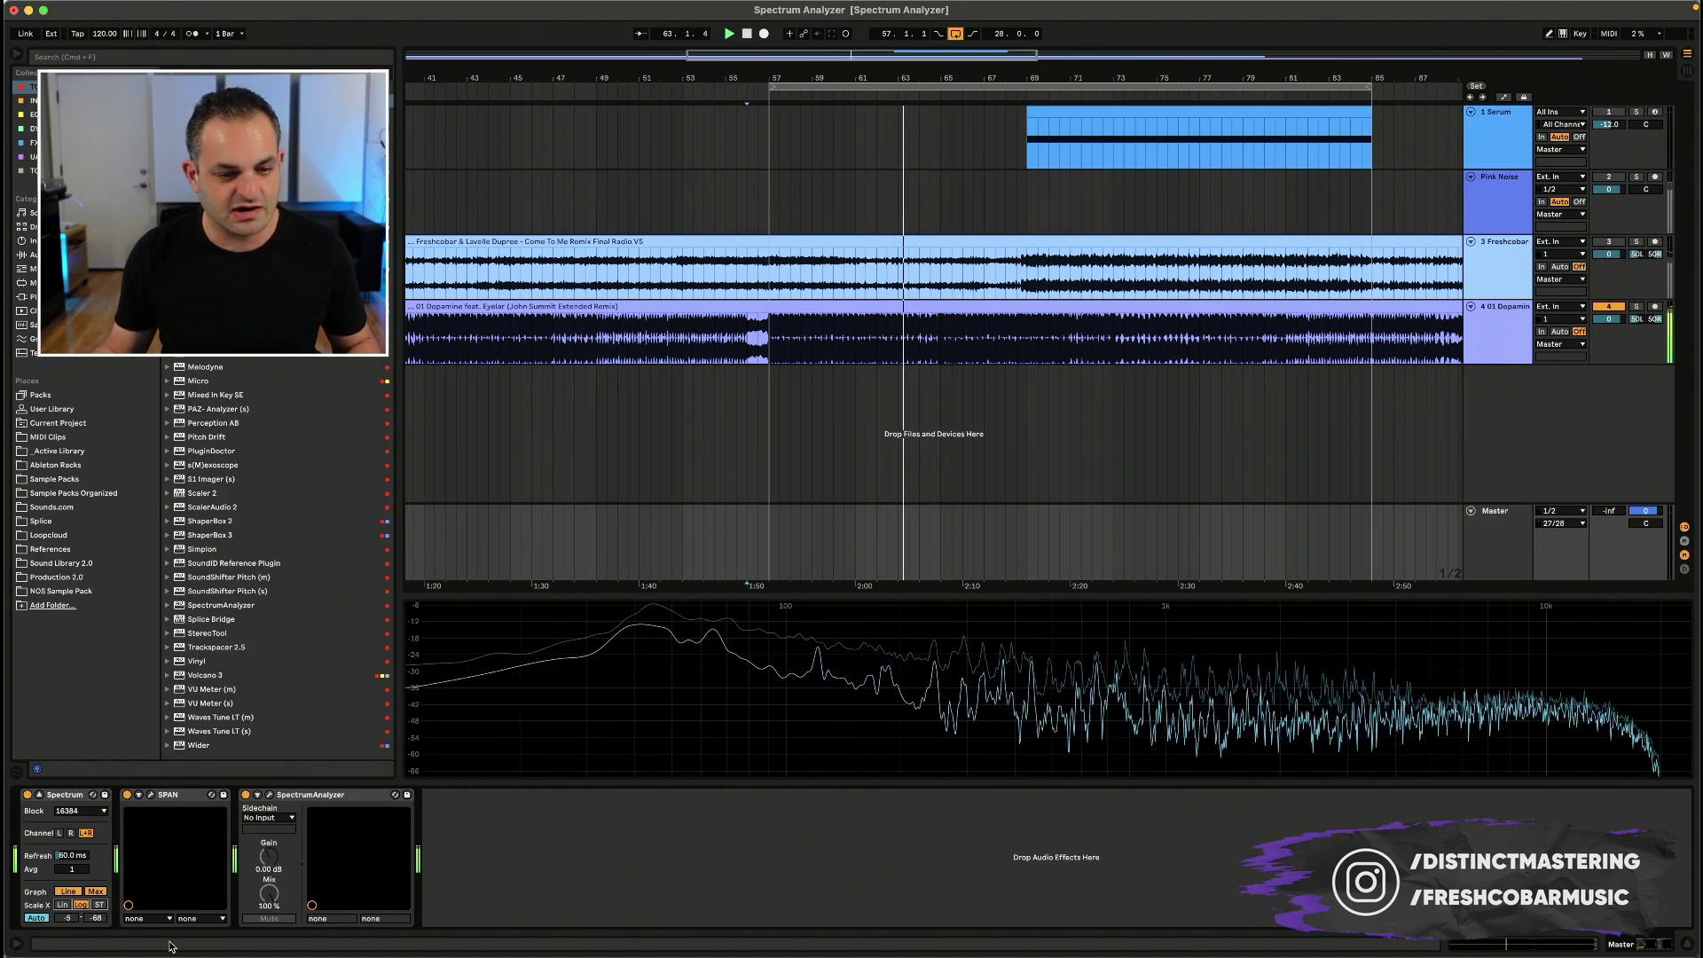
pyautogui.click(98, 905)
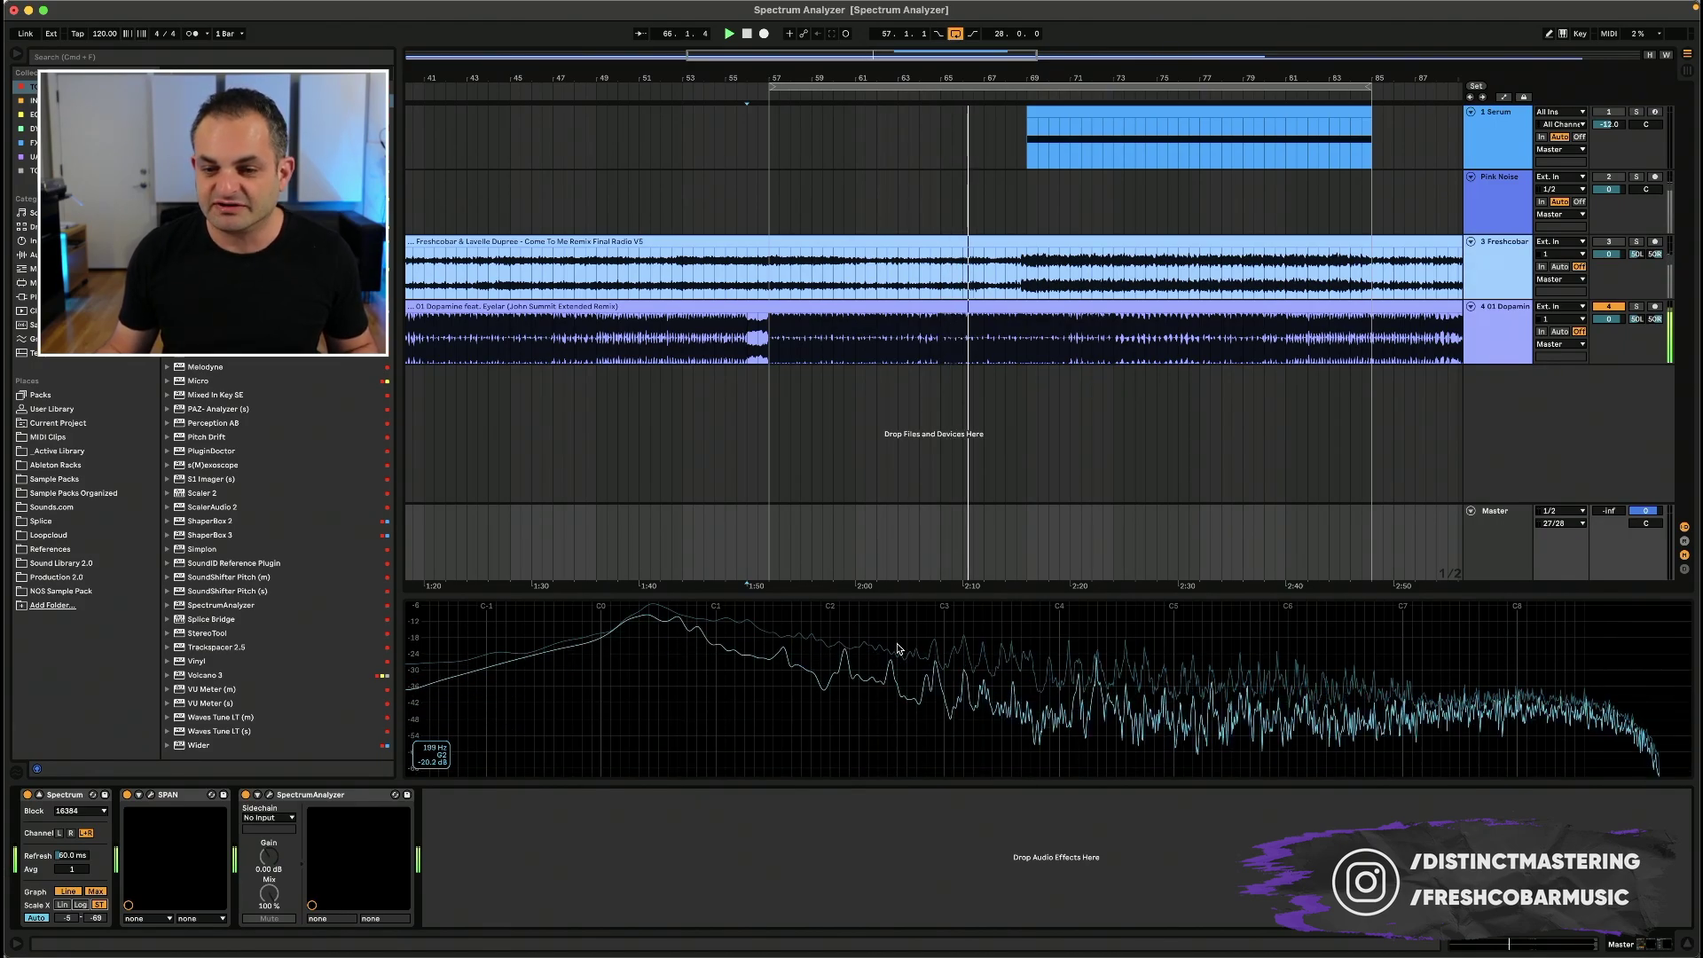
pyautogui.click(80, 905)
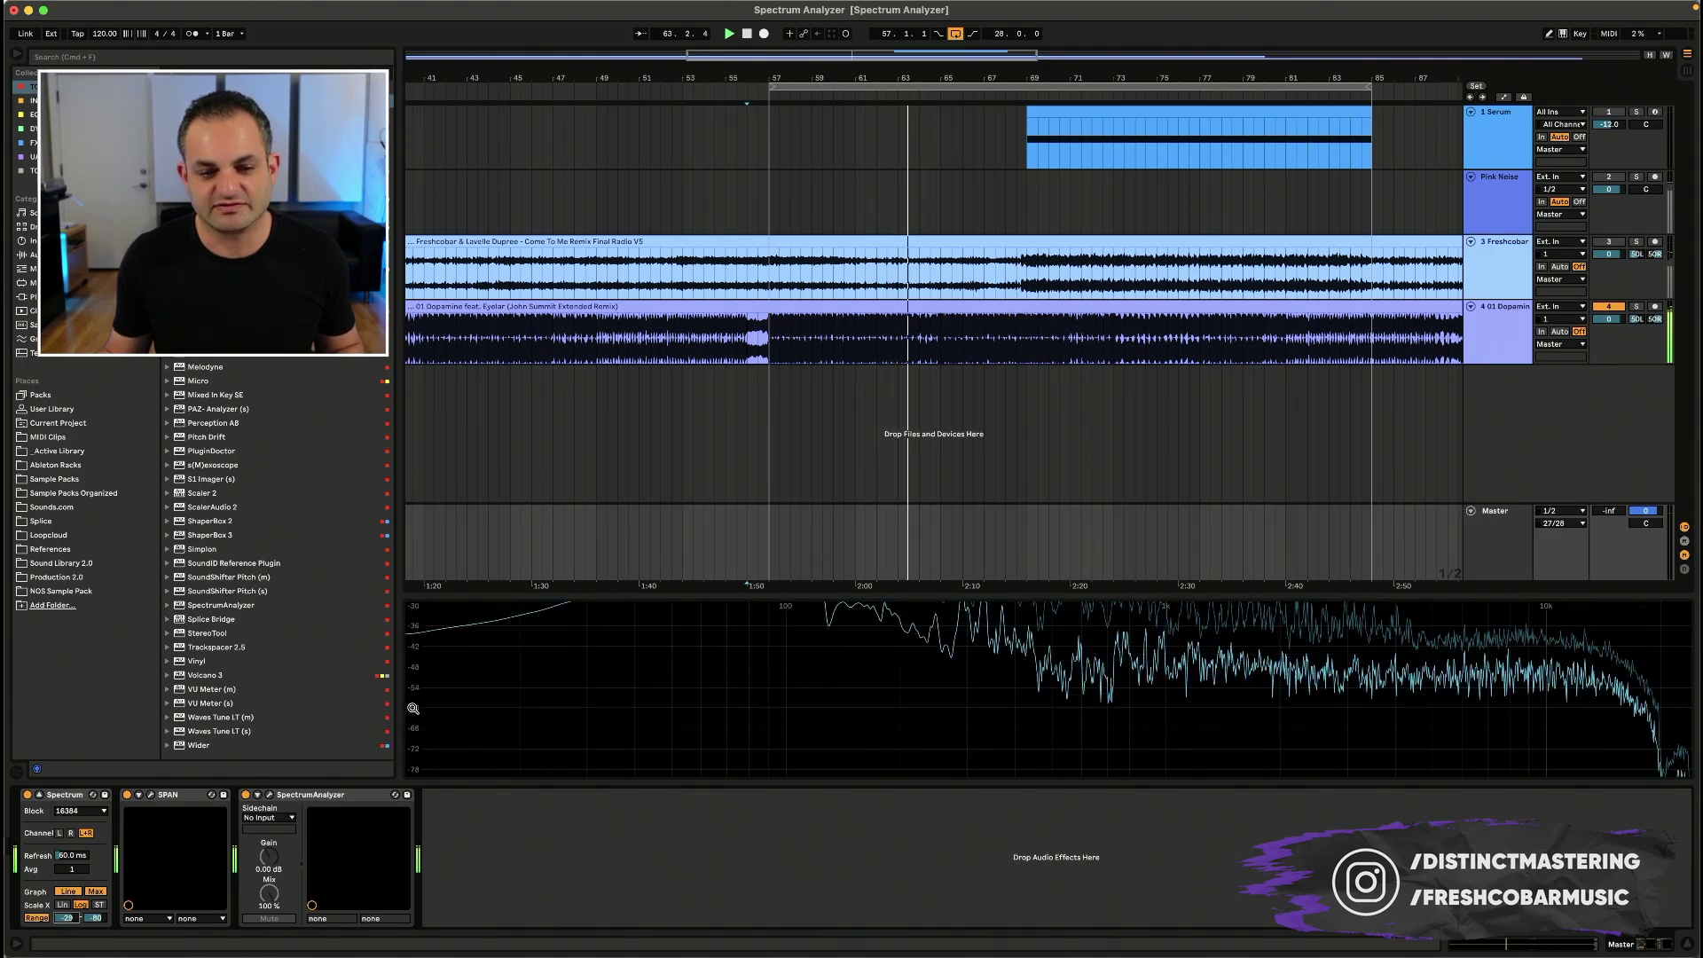
# Step: Drag Spectrum's lower dB range limit down so the whole curve fits
pyautogui.moveTo(66, 918); pyautogui.dragTo(94, 944)
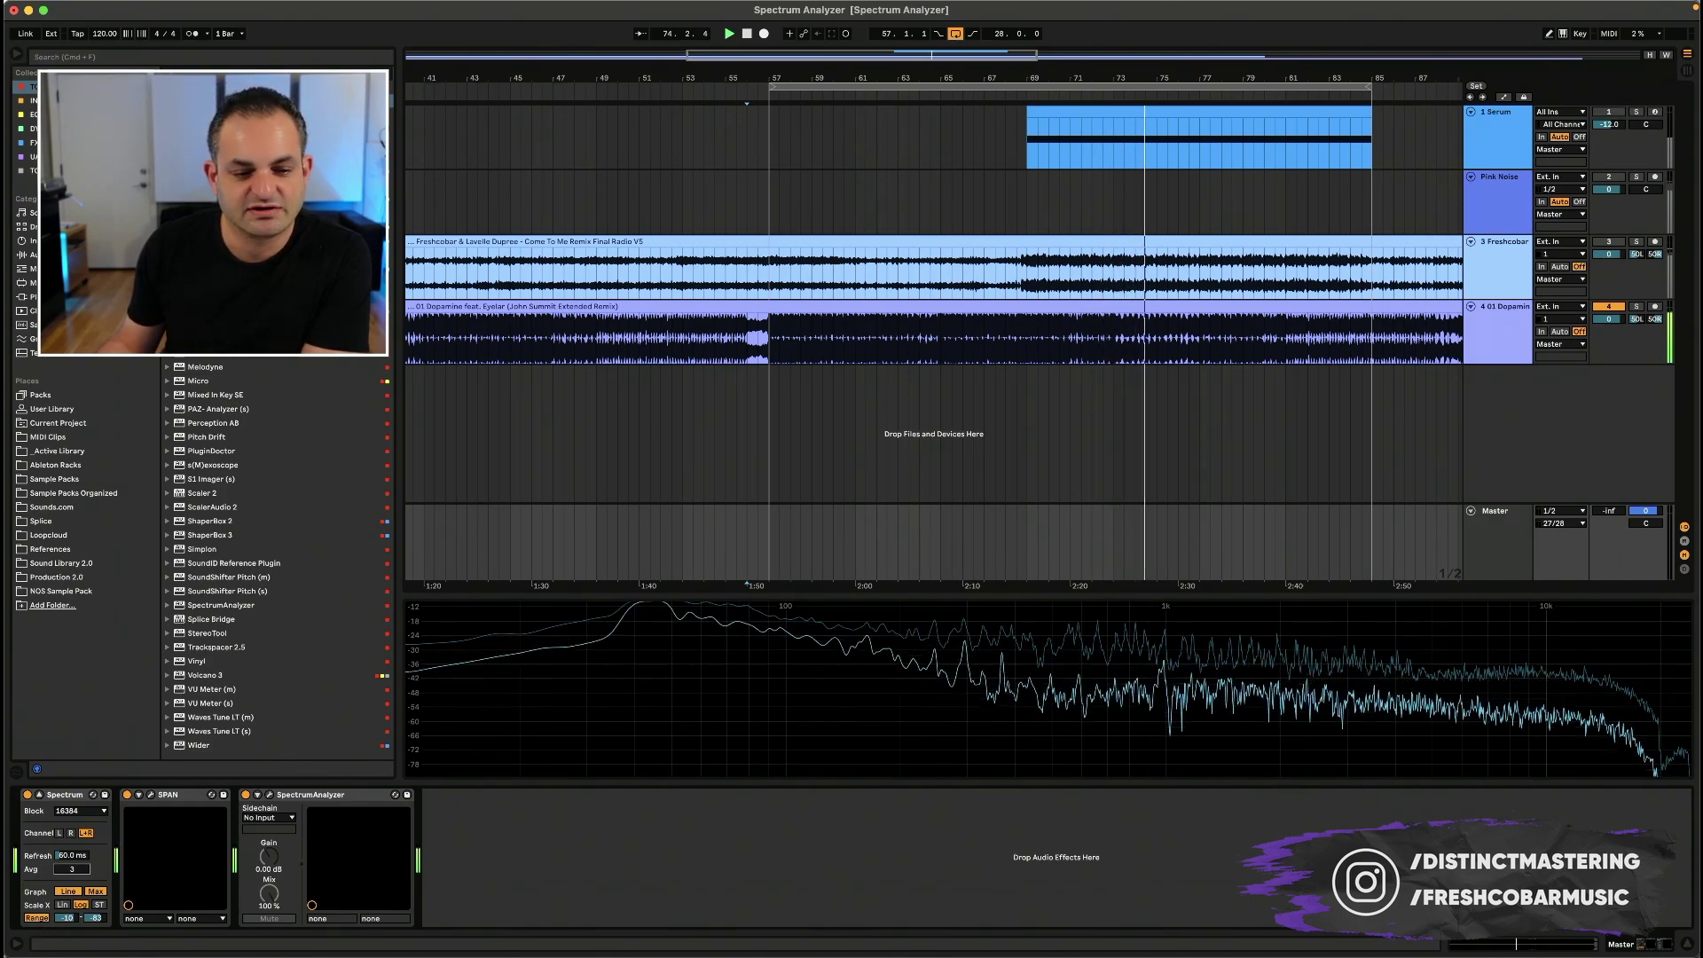
# Step: Return Spectrum's range to Auto and mute the Dopamine track
pyautogui.click(36, 918)
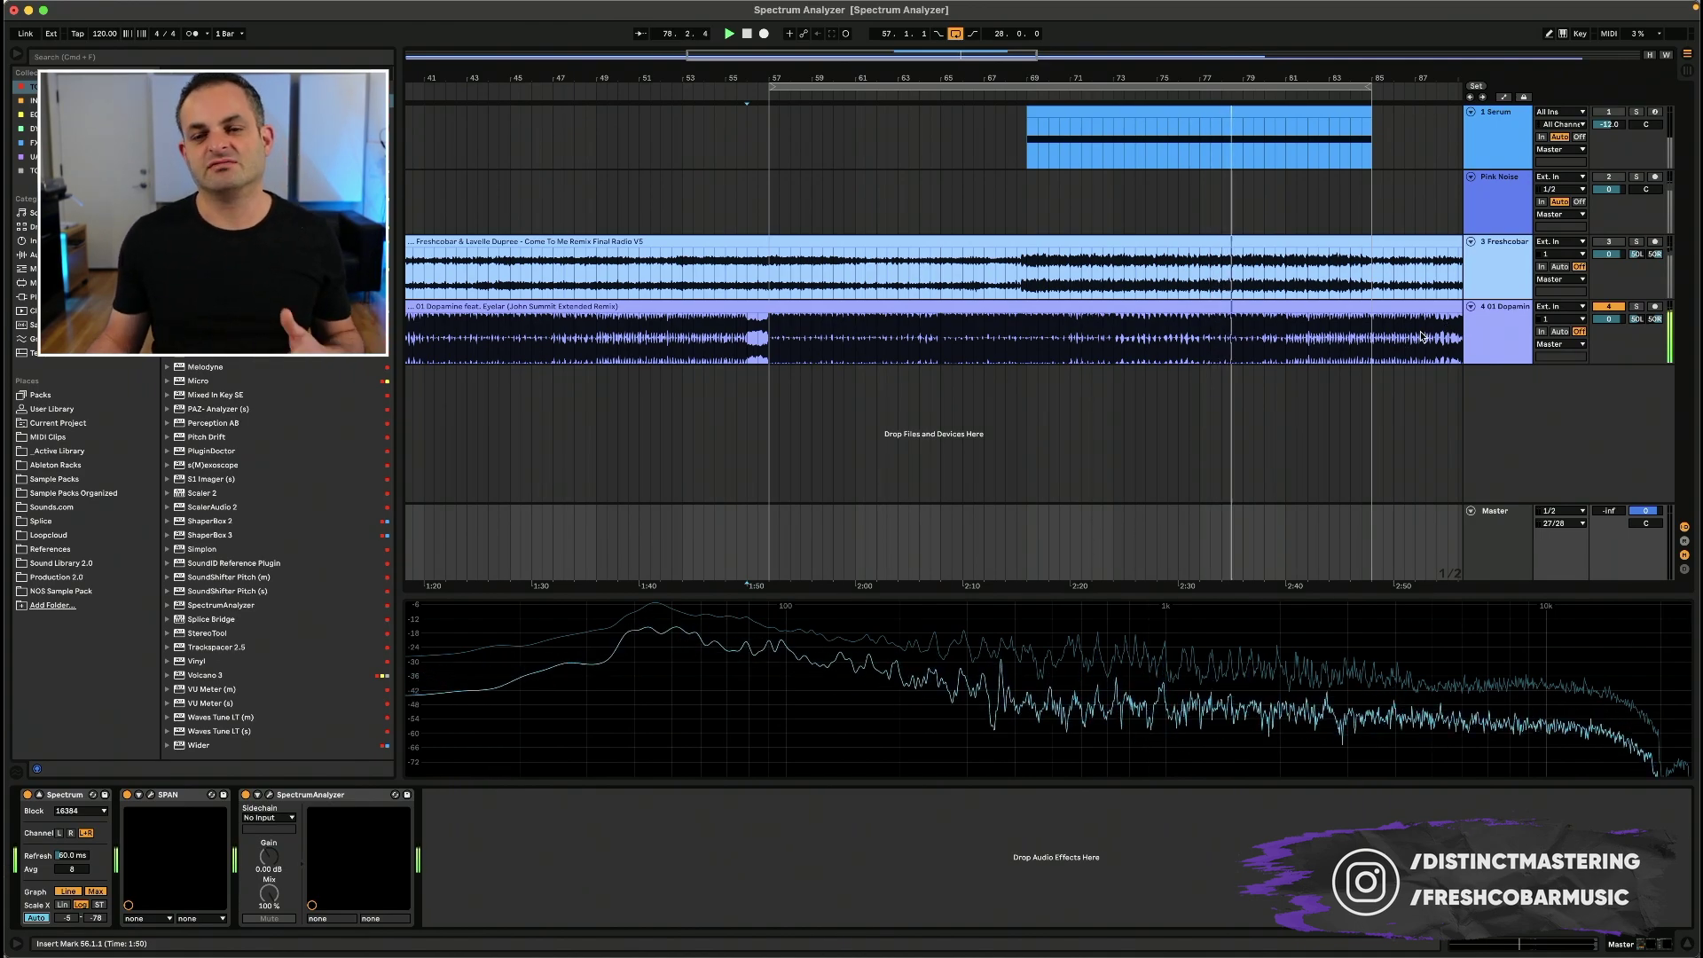
pyautogui.click(1508, 346)
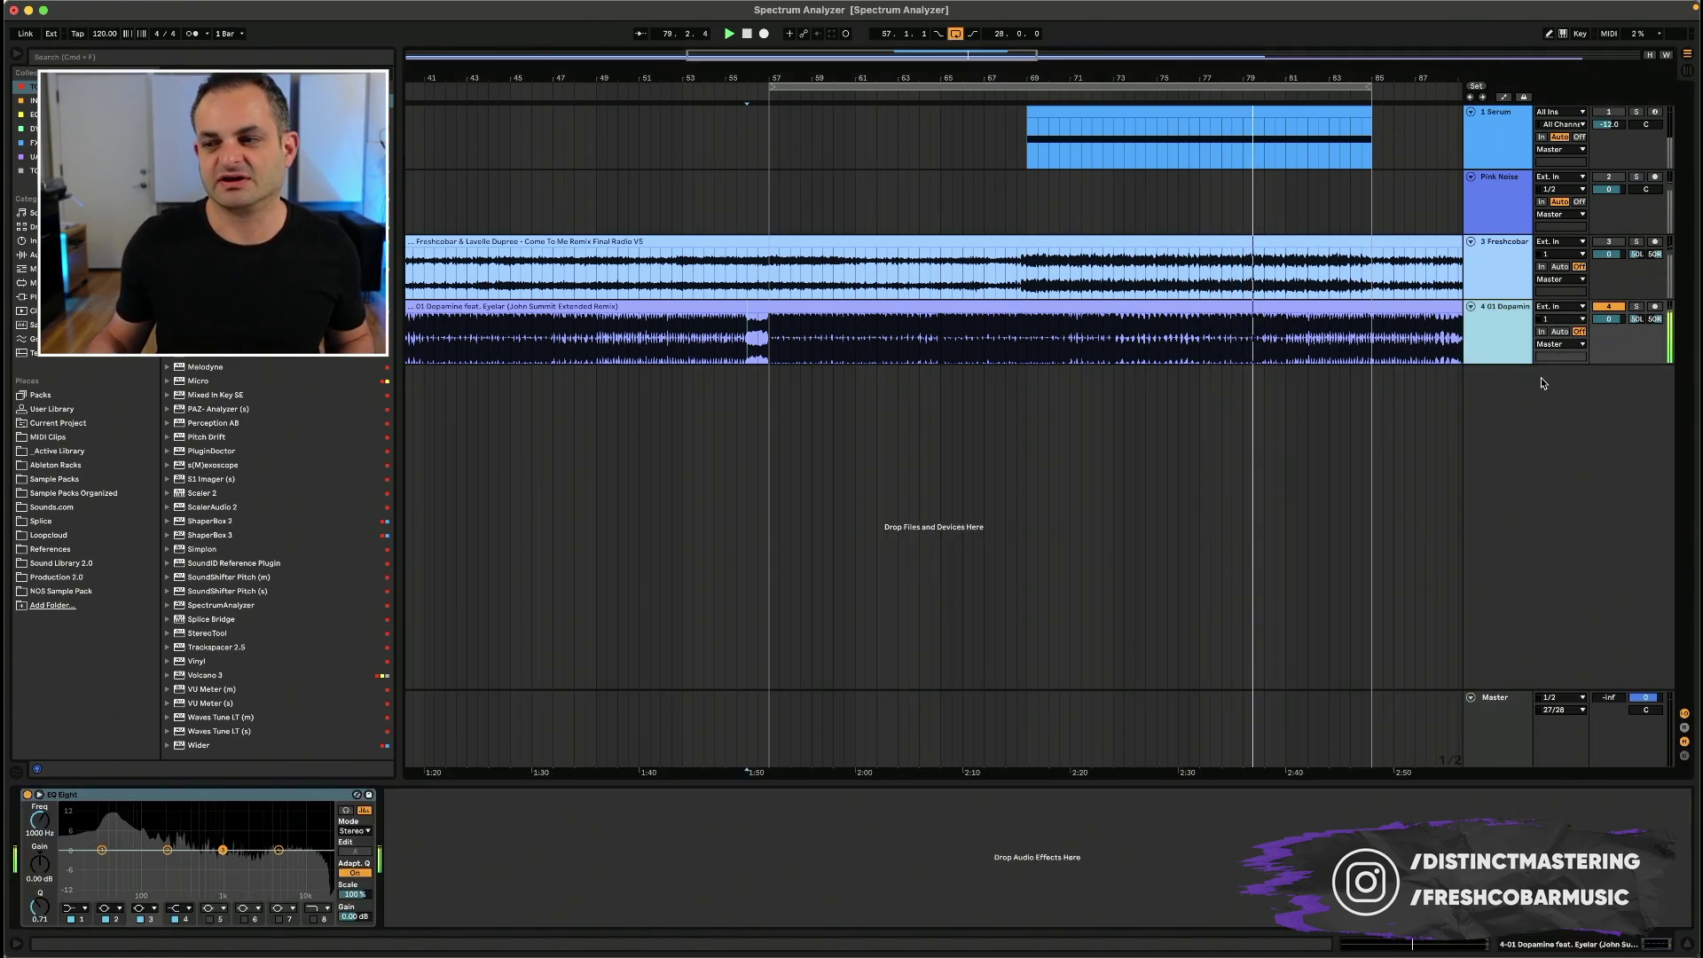
pyautogui.click(1473, 381)
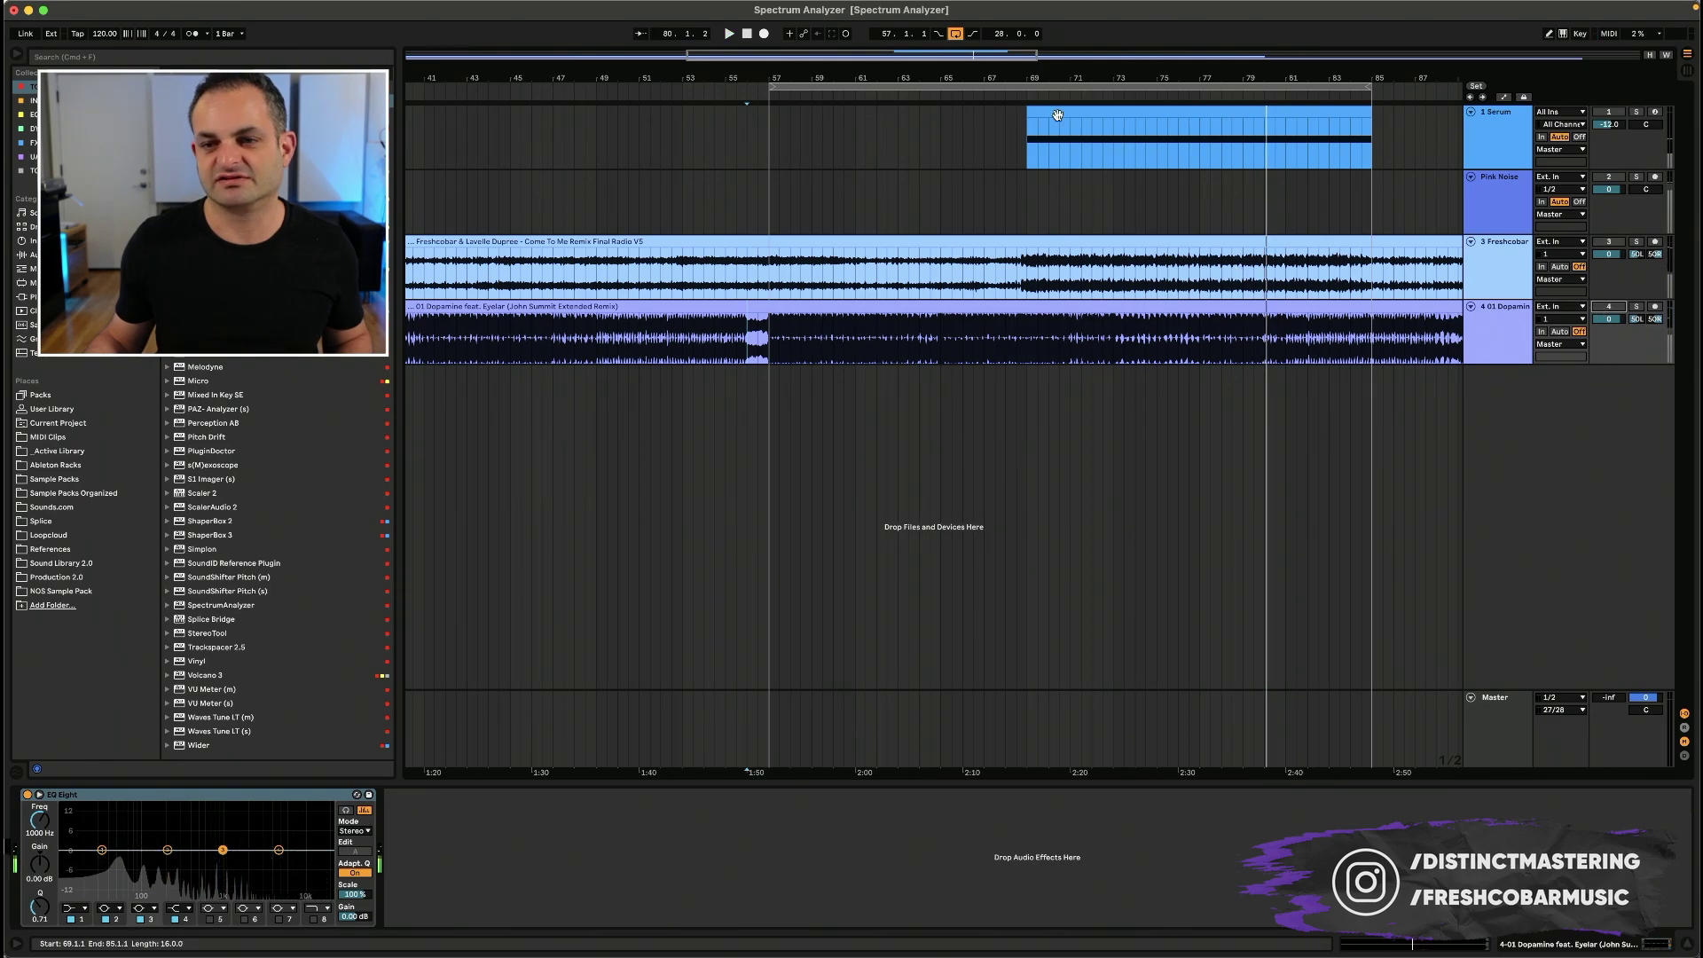
# Step: Play the Serum clip, check it on the Master spectrum, then show the Serum track's devices
pyautogui.click(1050, 111)
pyautogui.click(1597, 113)
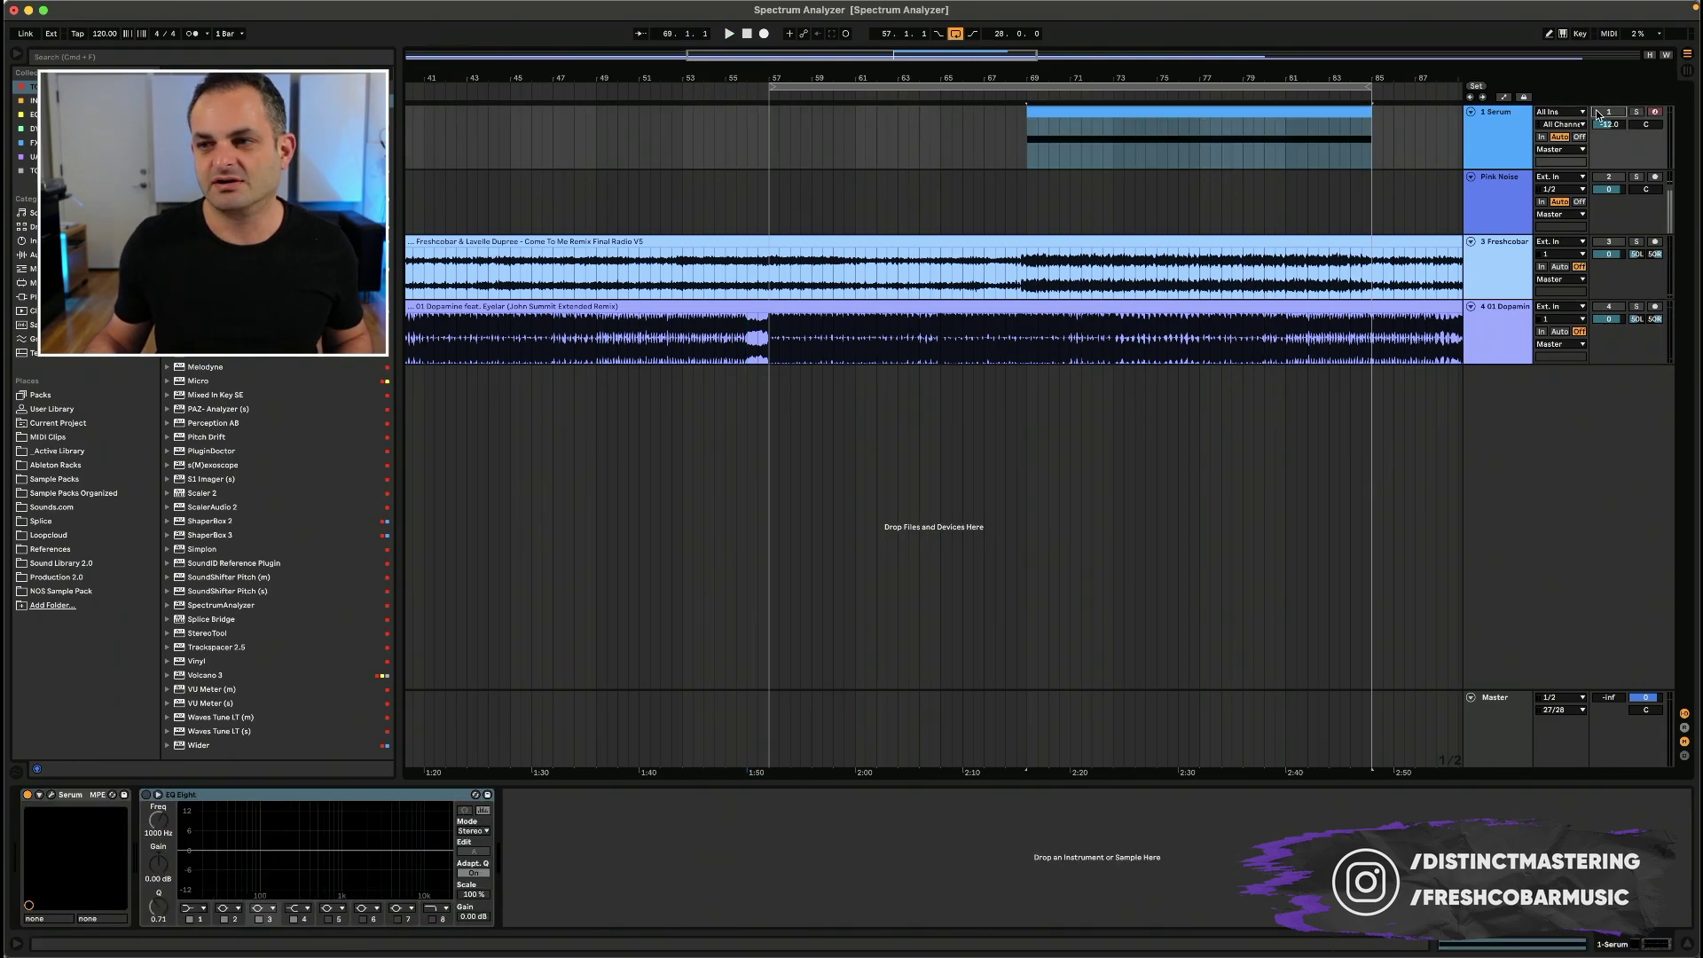
pyautogui.press('space')
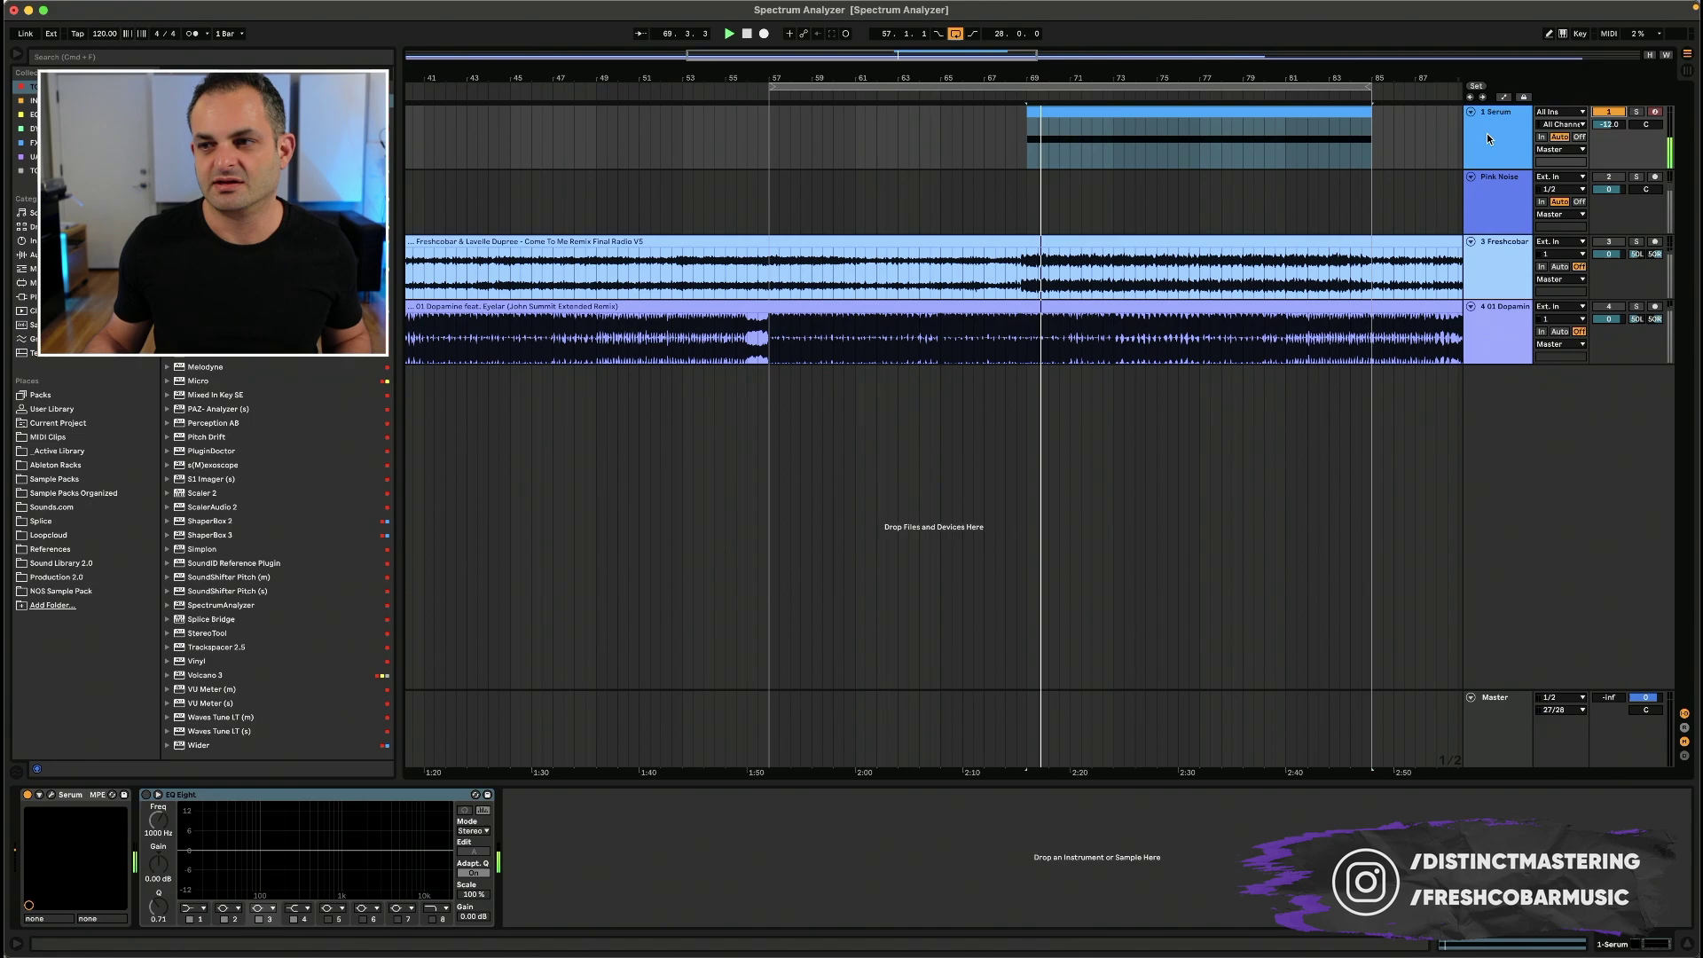
pyautogui.moveTo(1606, 701); pyautogui.dragTo(1604, 699)
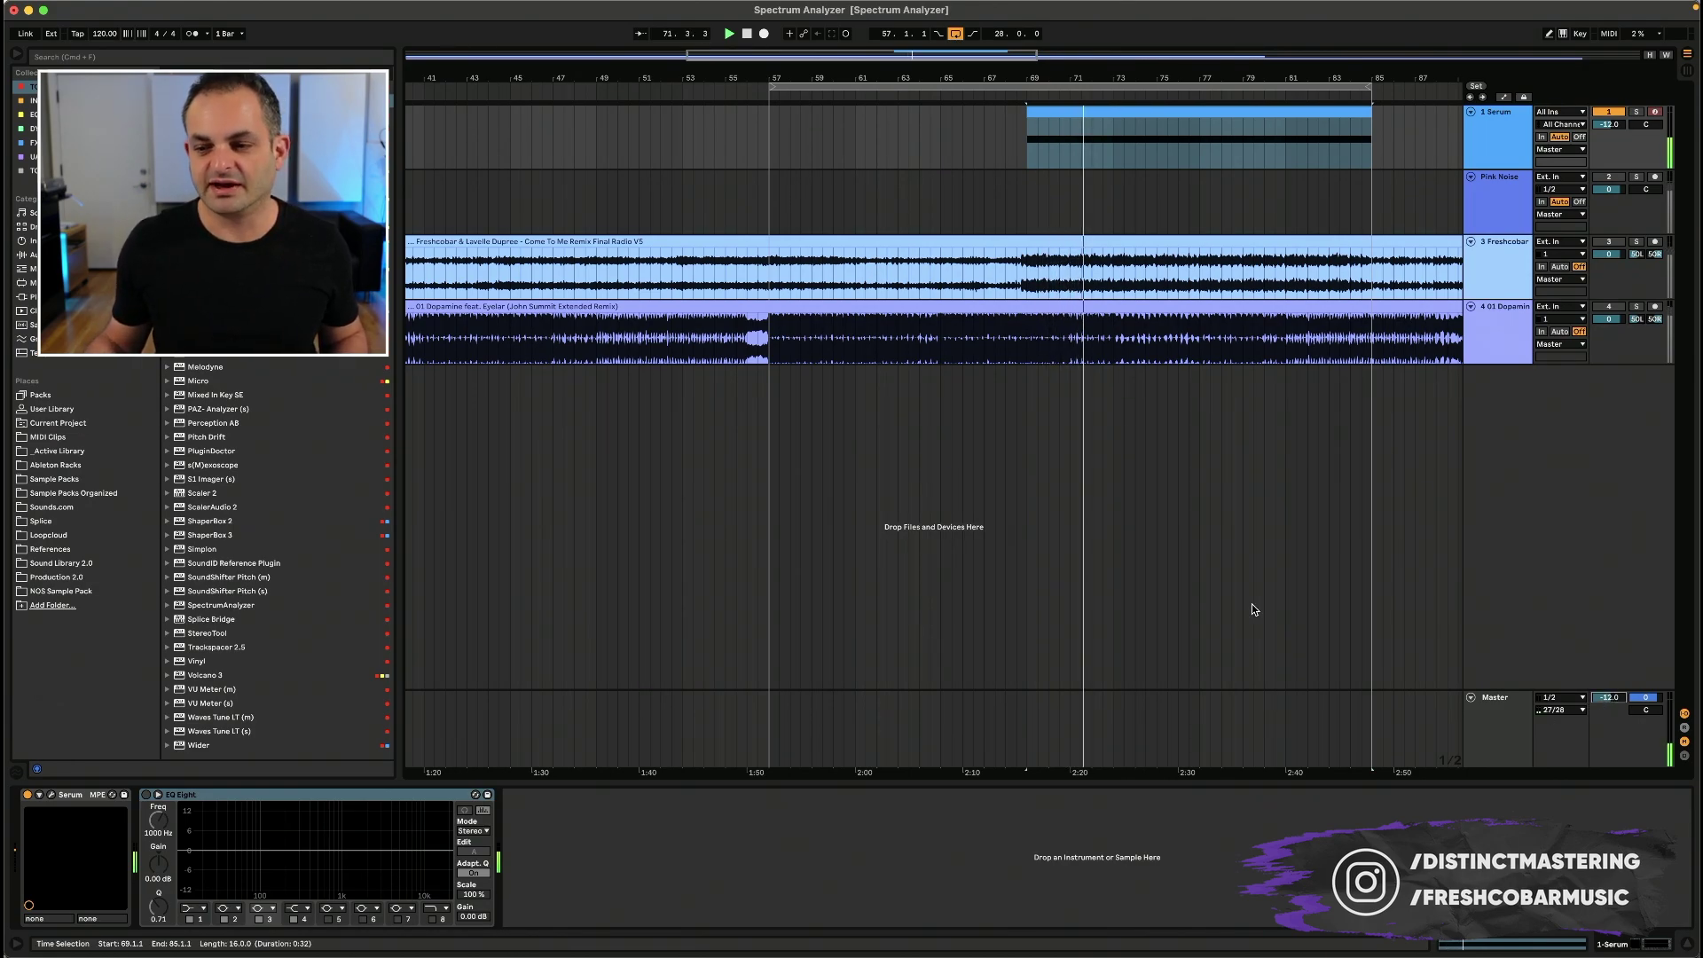
pyautogui.click(1493, 720)
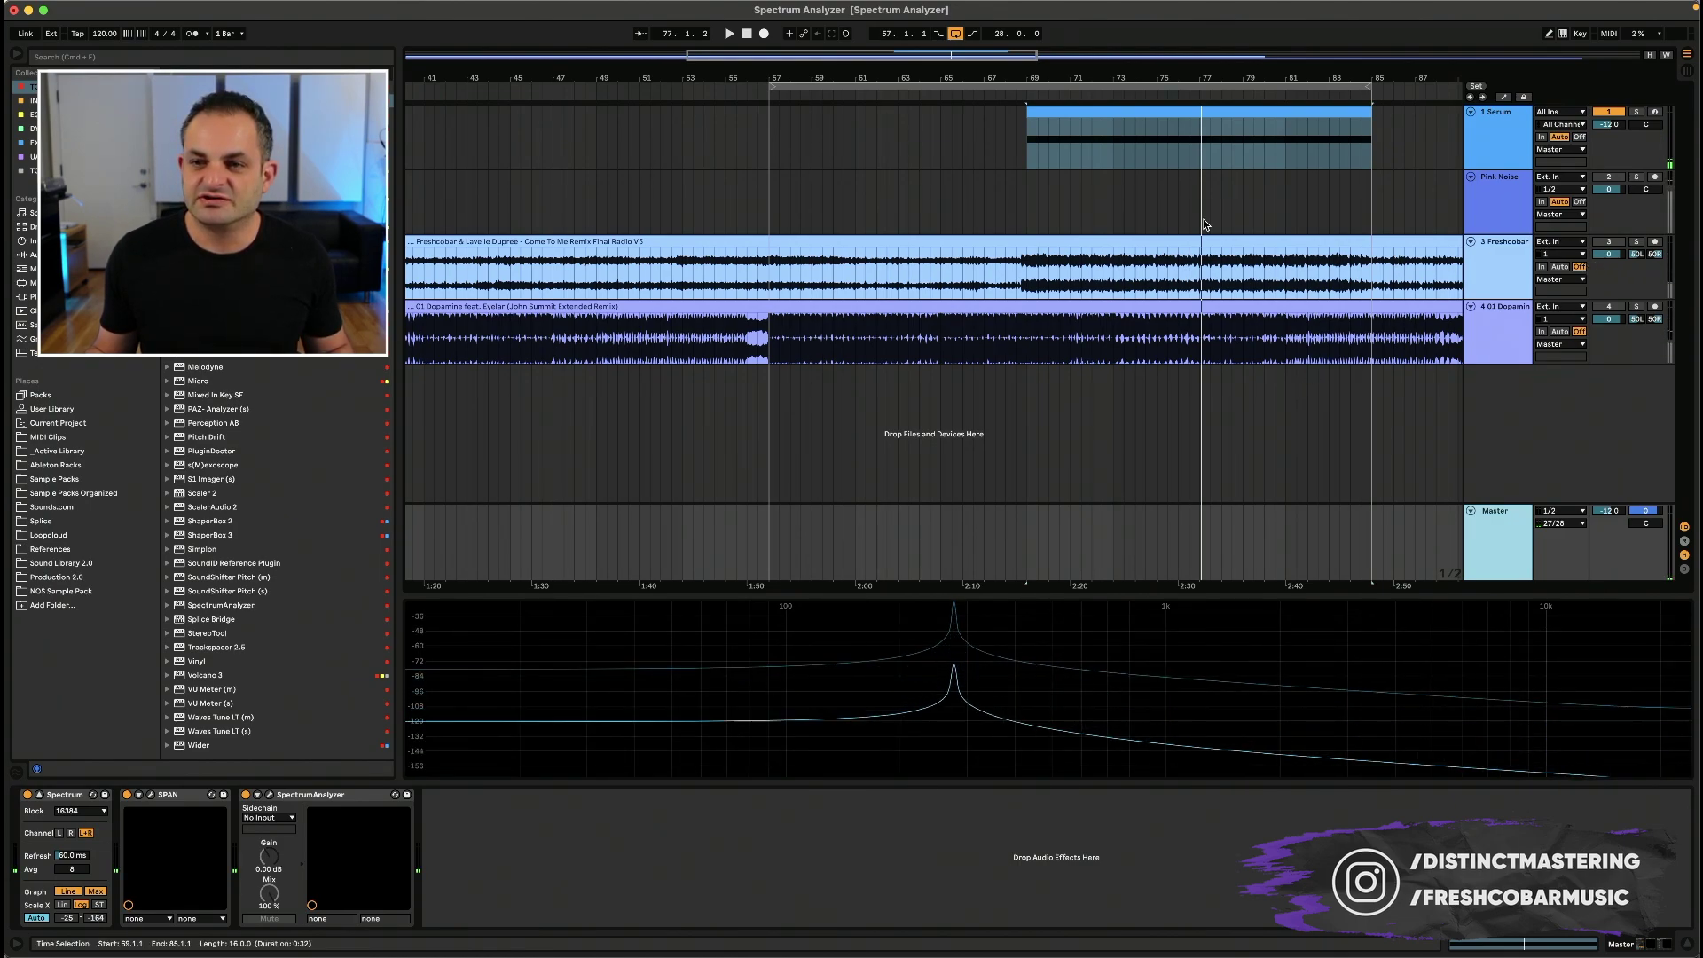
pyautogui.click(1470, 144)
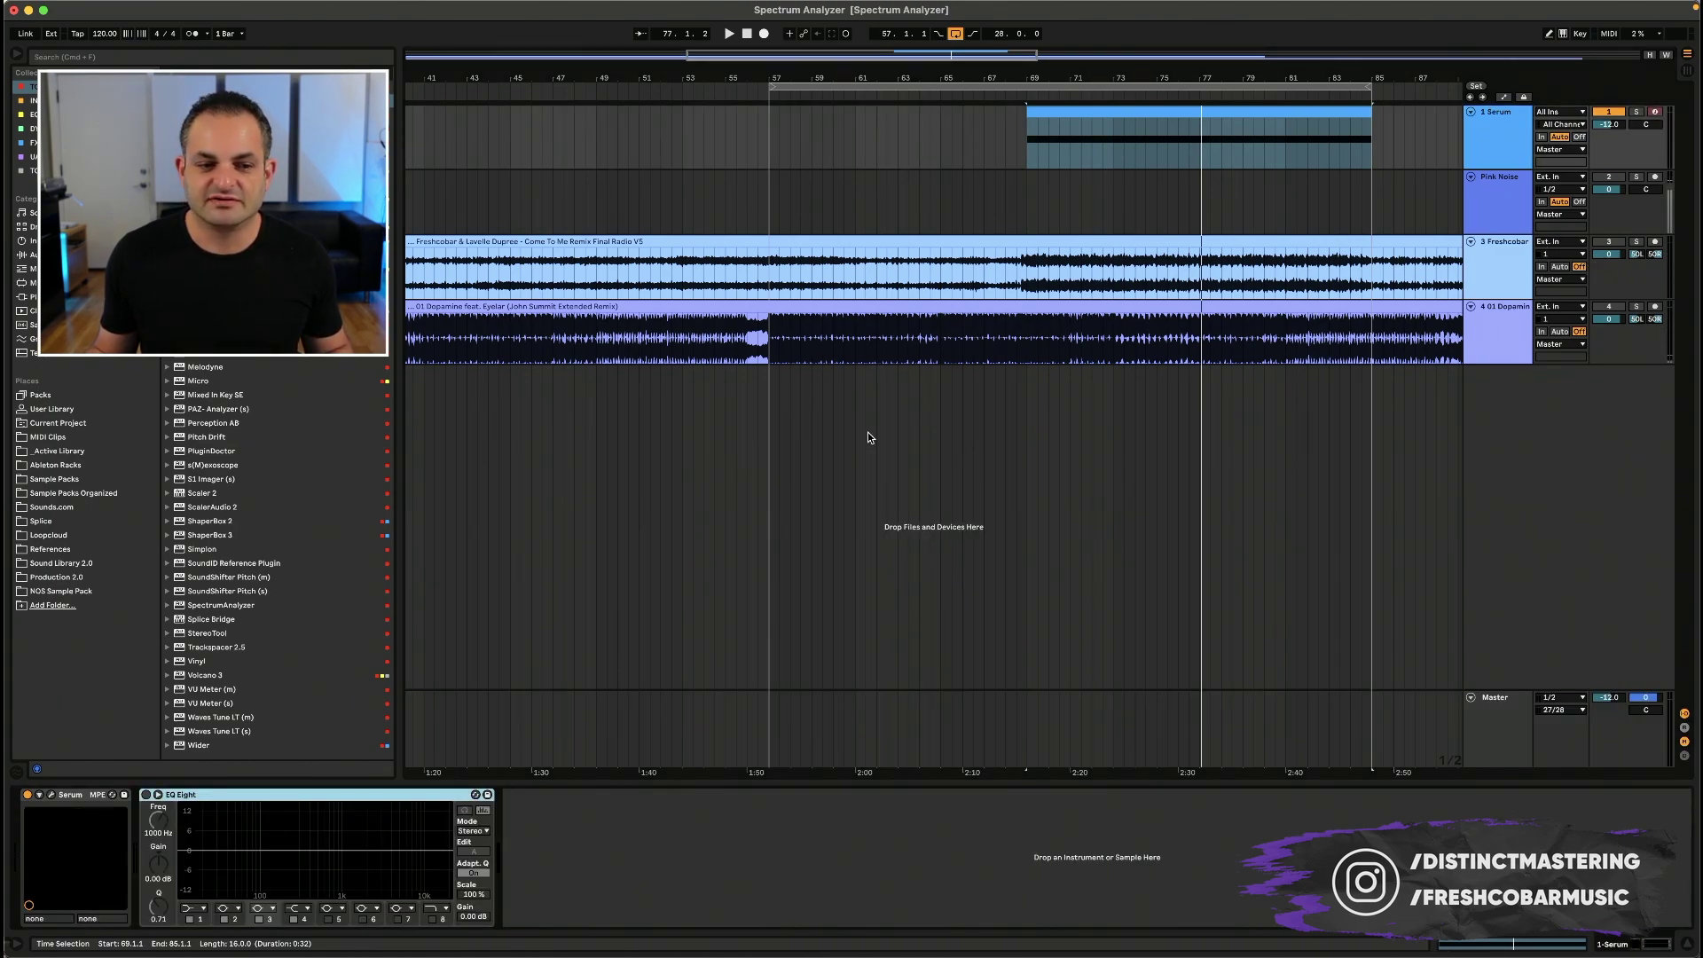
# Step: In Serum's editor, change the sub oscillator's octave, turn it on, and toggle oscillator A off and on
pyautogui.click(50, 796)
pyautogui.click(602, 113)
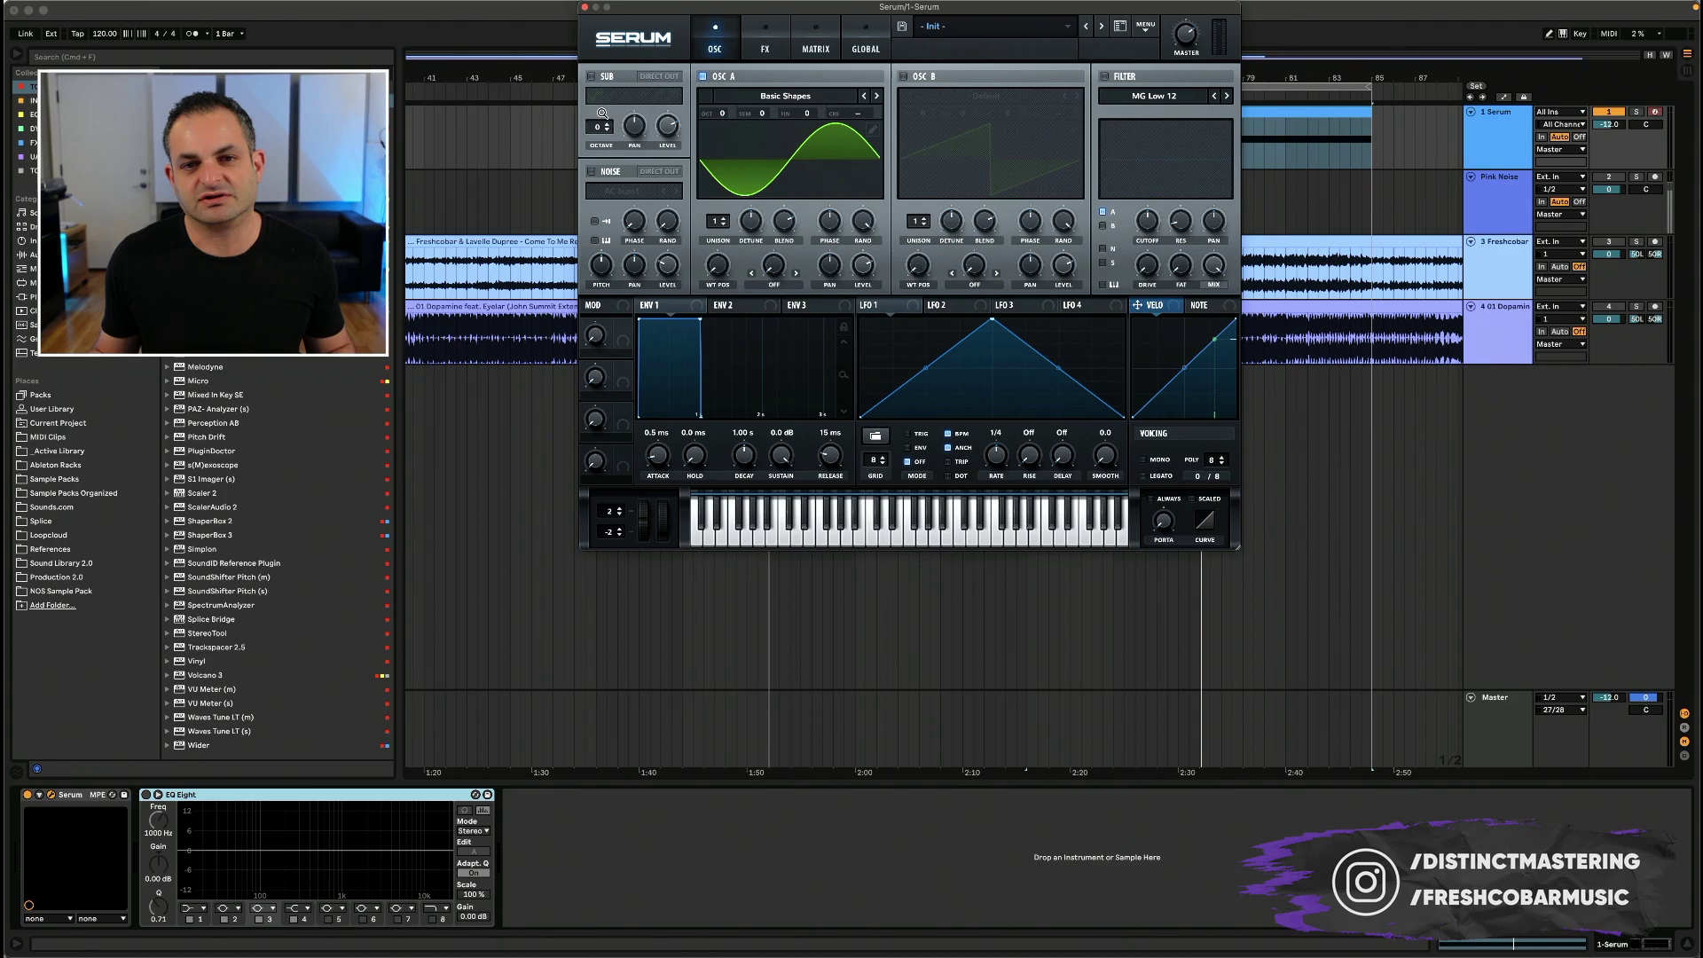
pyautogui.moveTo(605, 130); pyautogui.dragTo(608, 103)
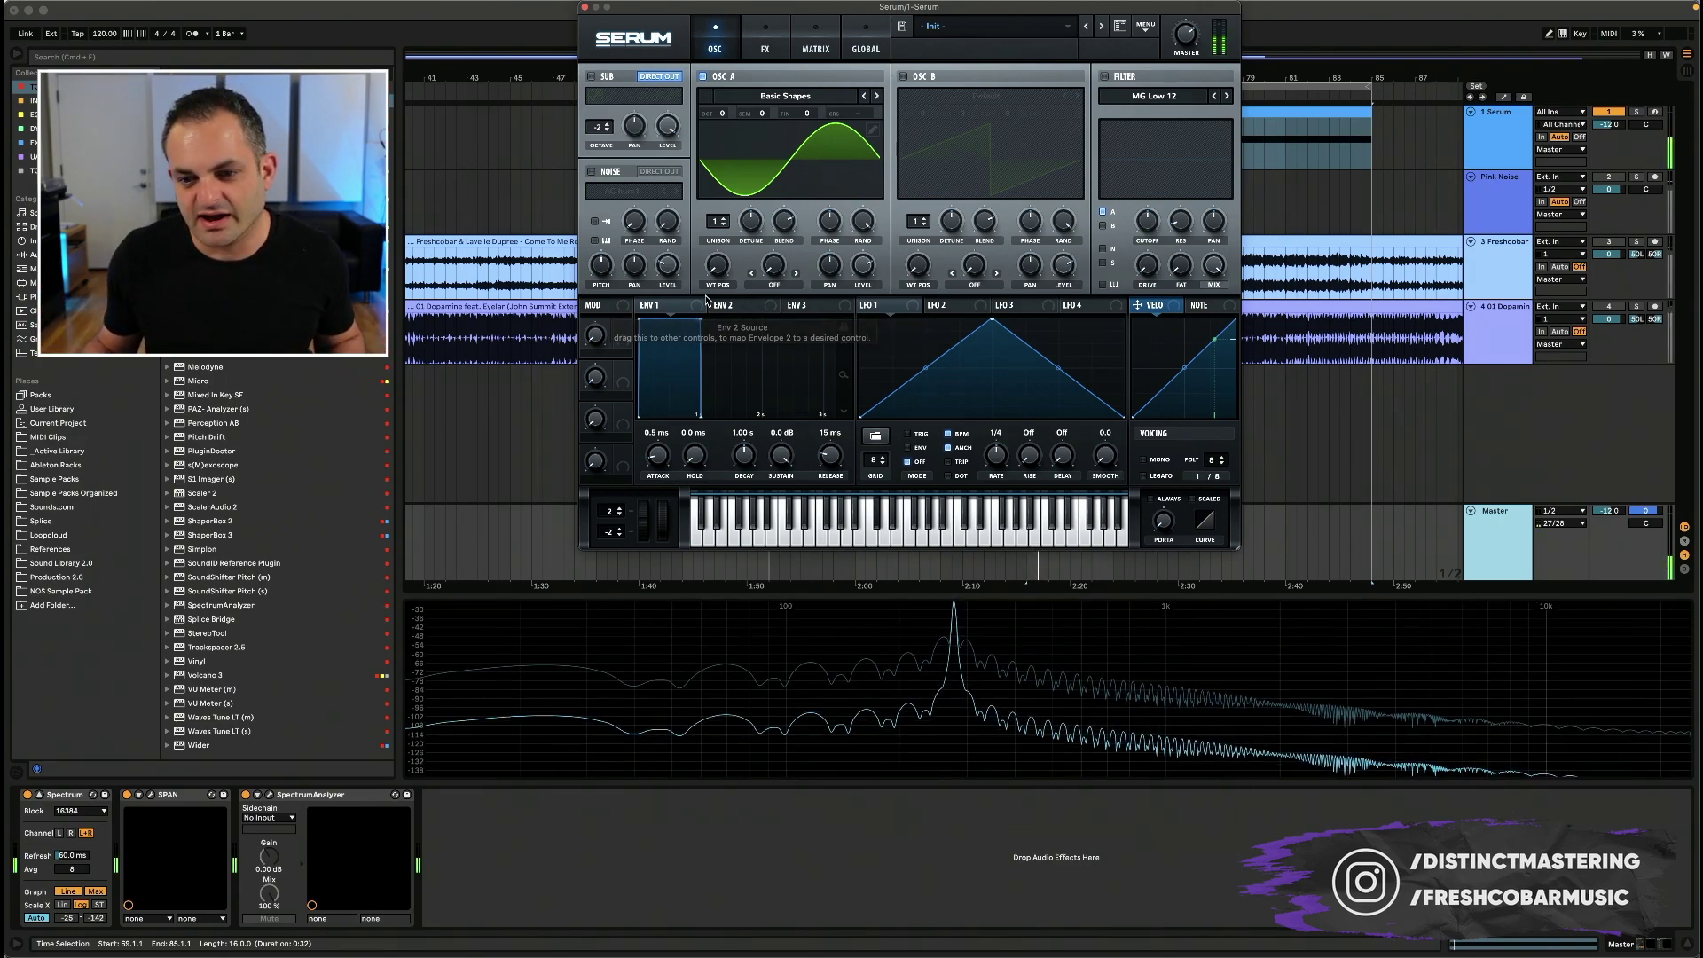
pyautogui.moveTo(953, 613)
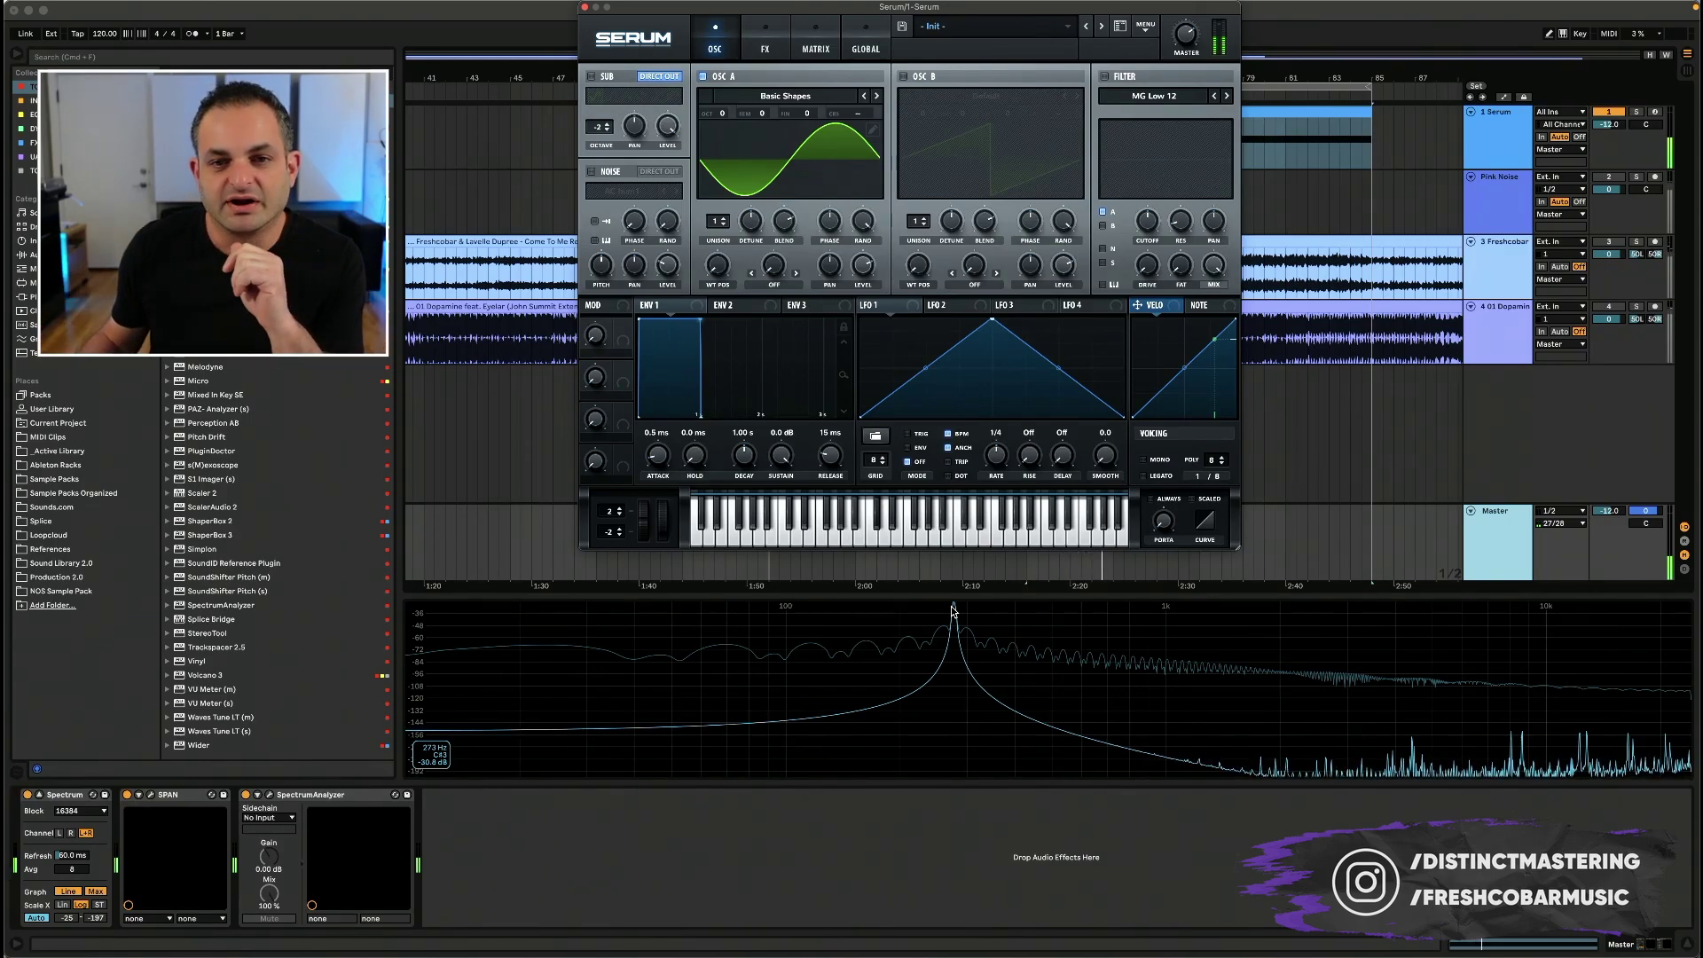
pyautogui.click(595, 76)
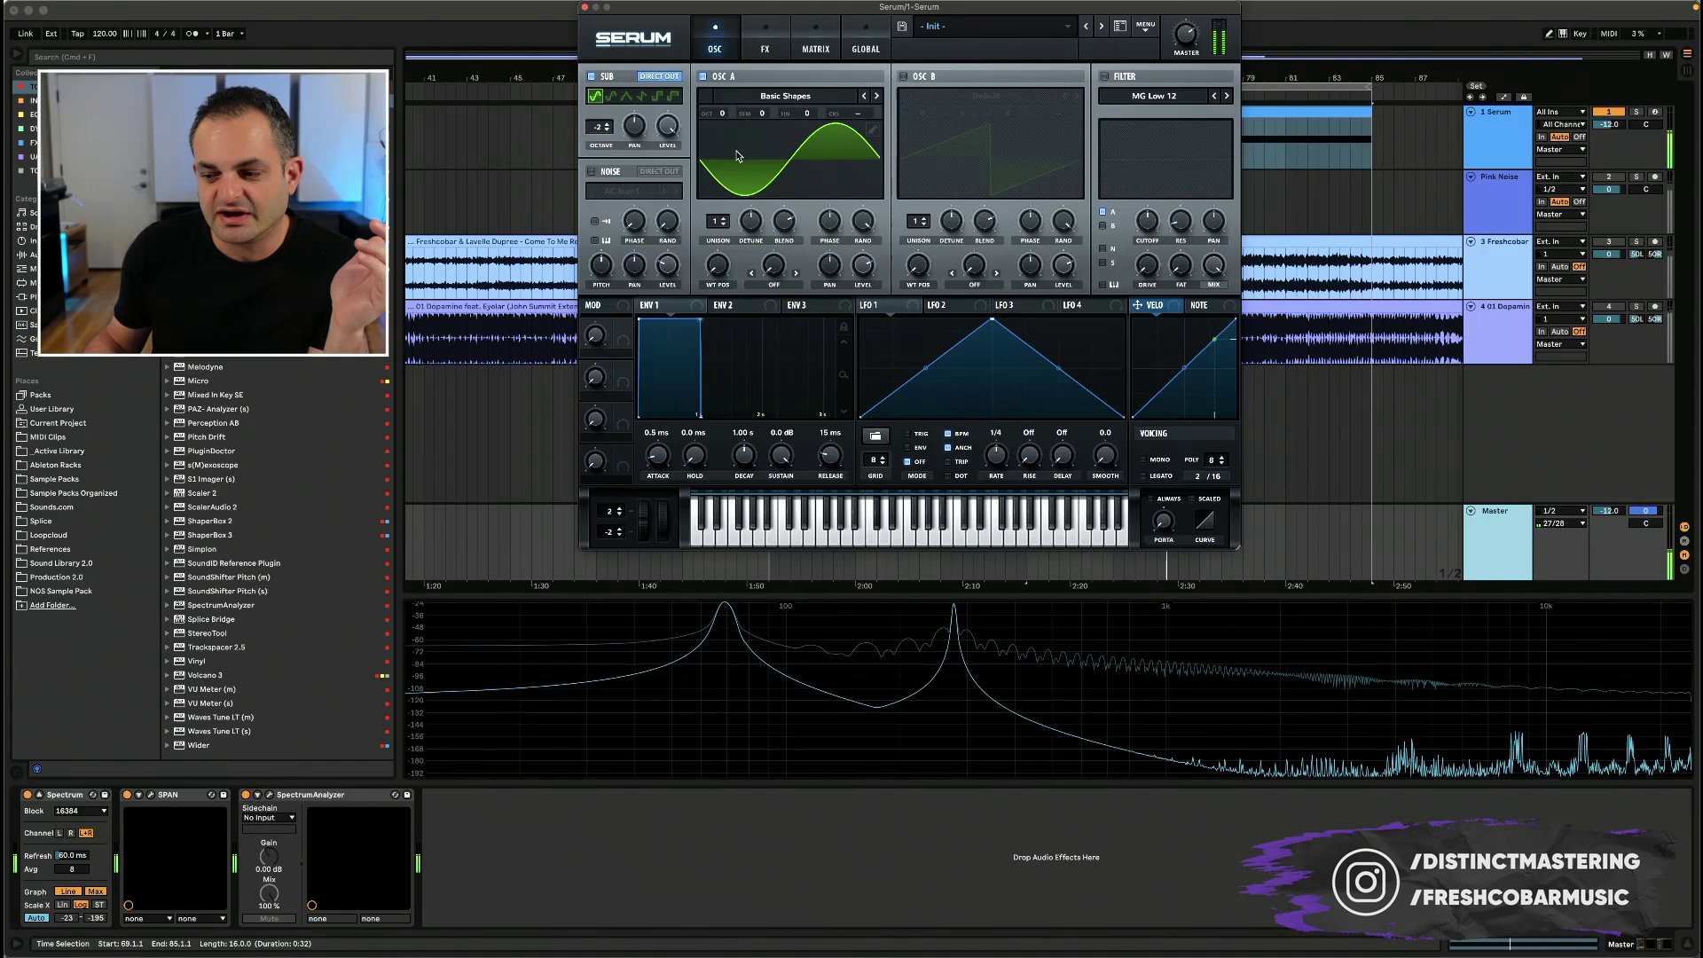
pyautogui.click(703, 78)
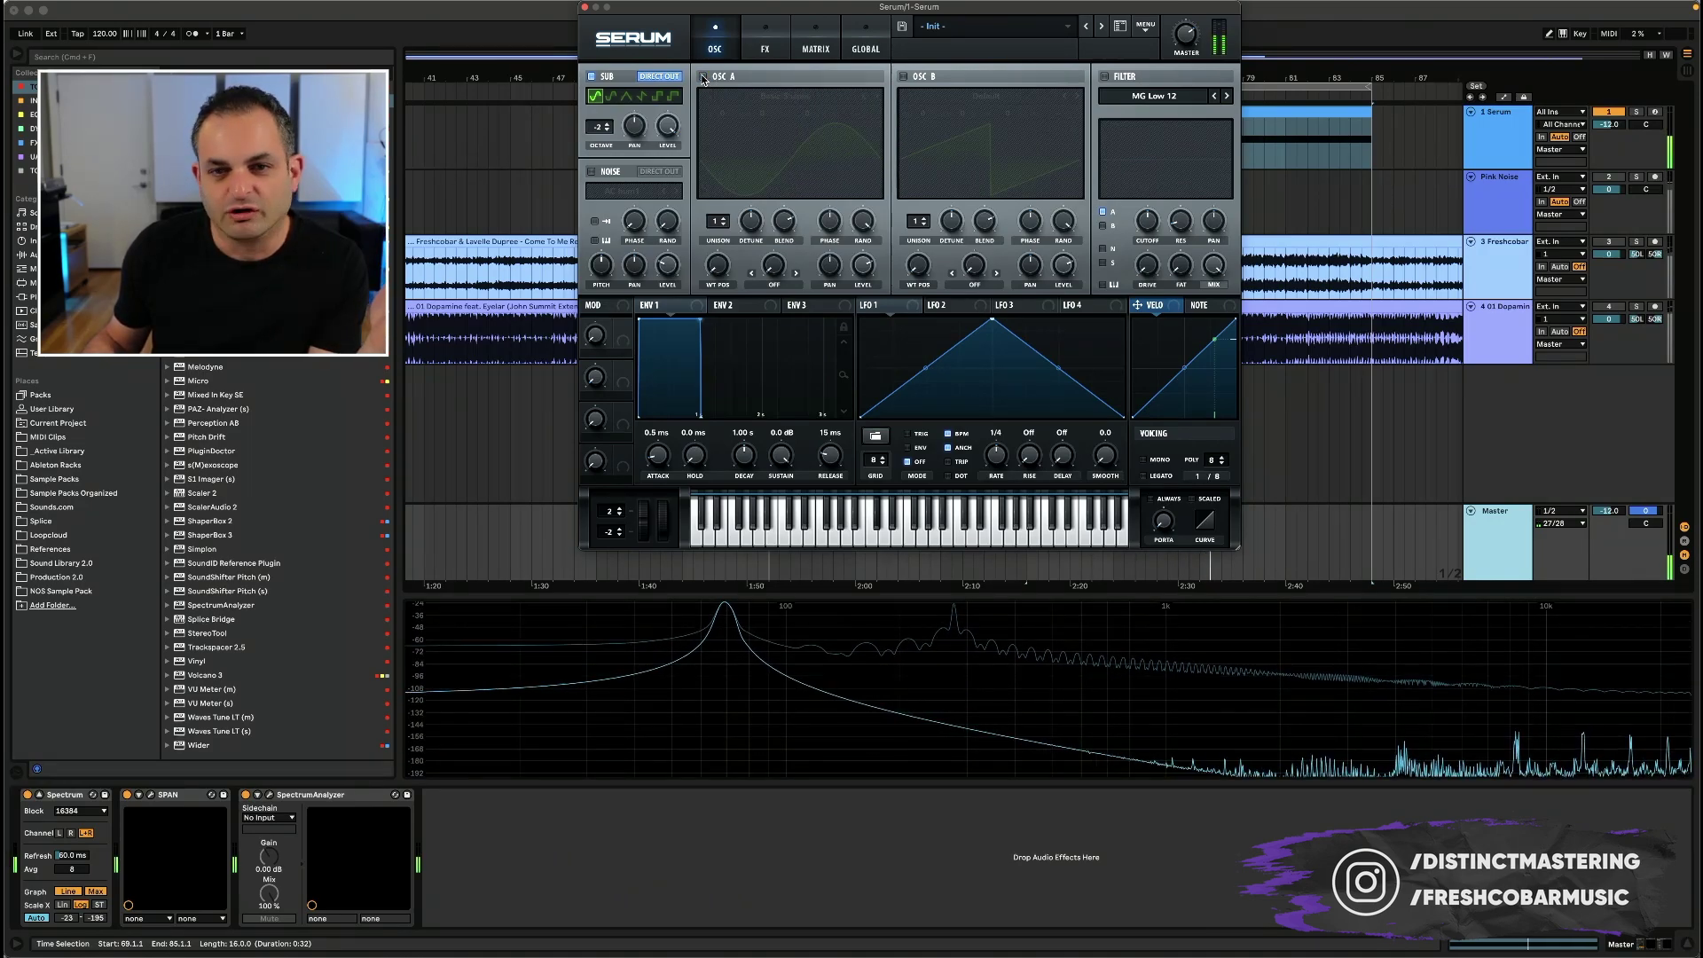
pyautogui.click(702, 77)
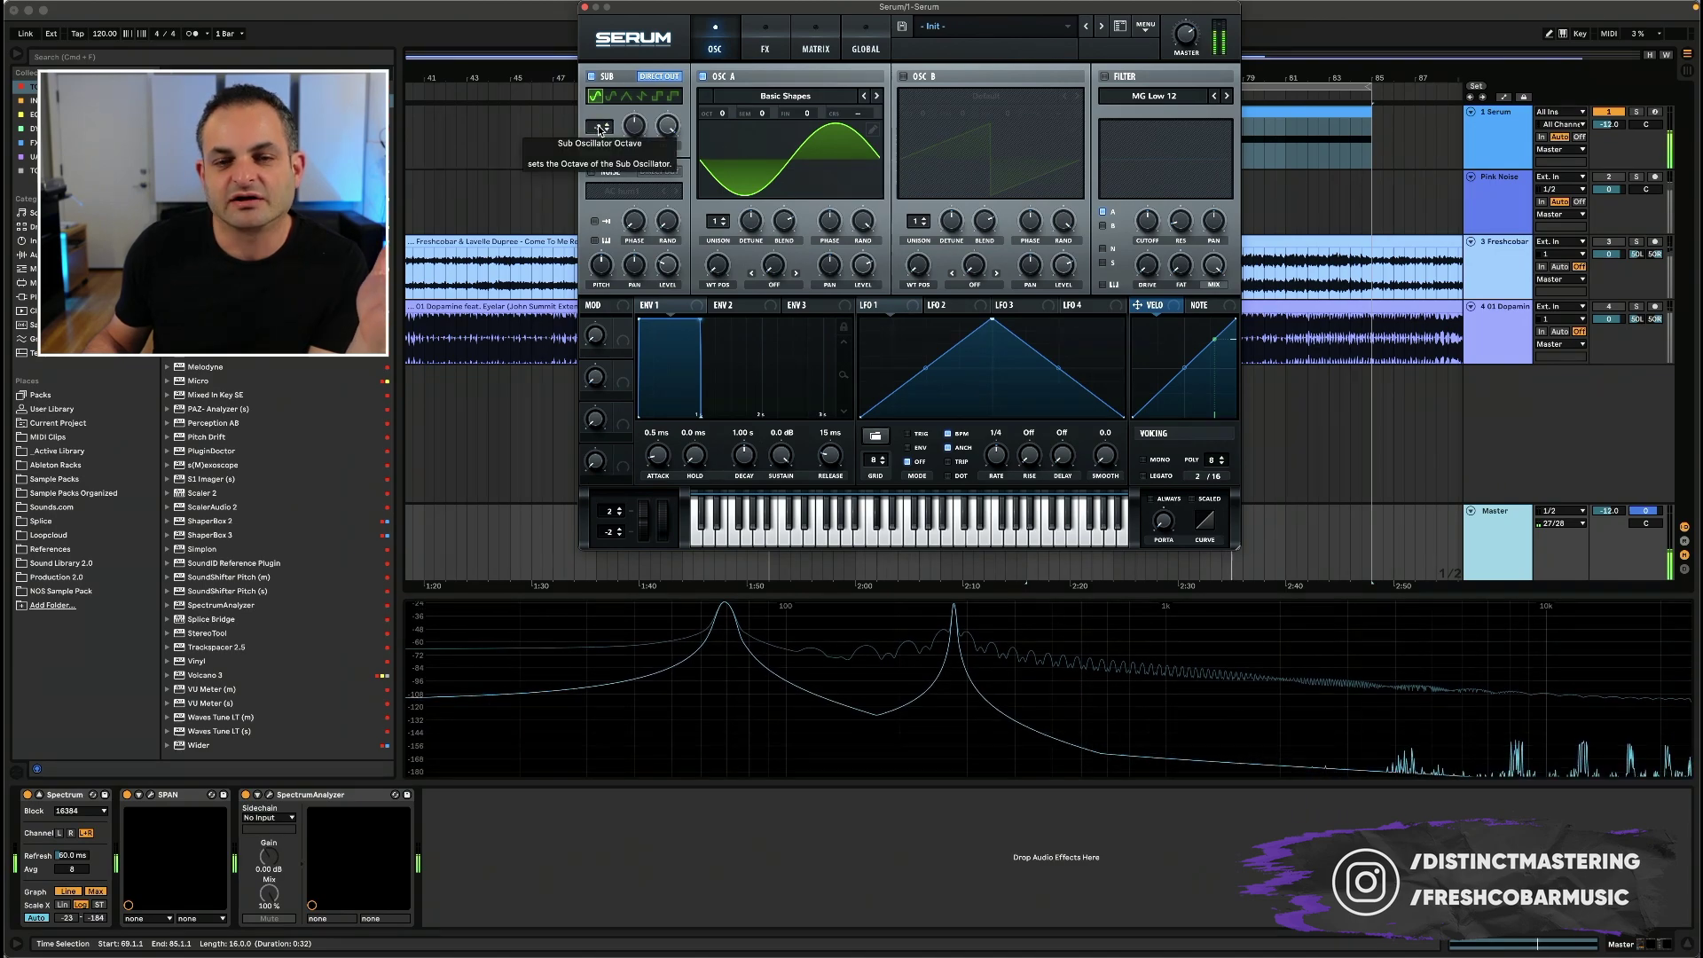
pyautogui.moveTo(723, 616)
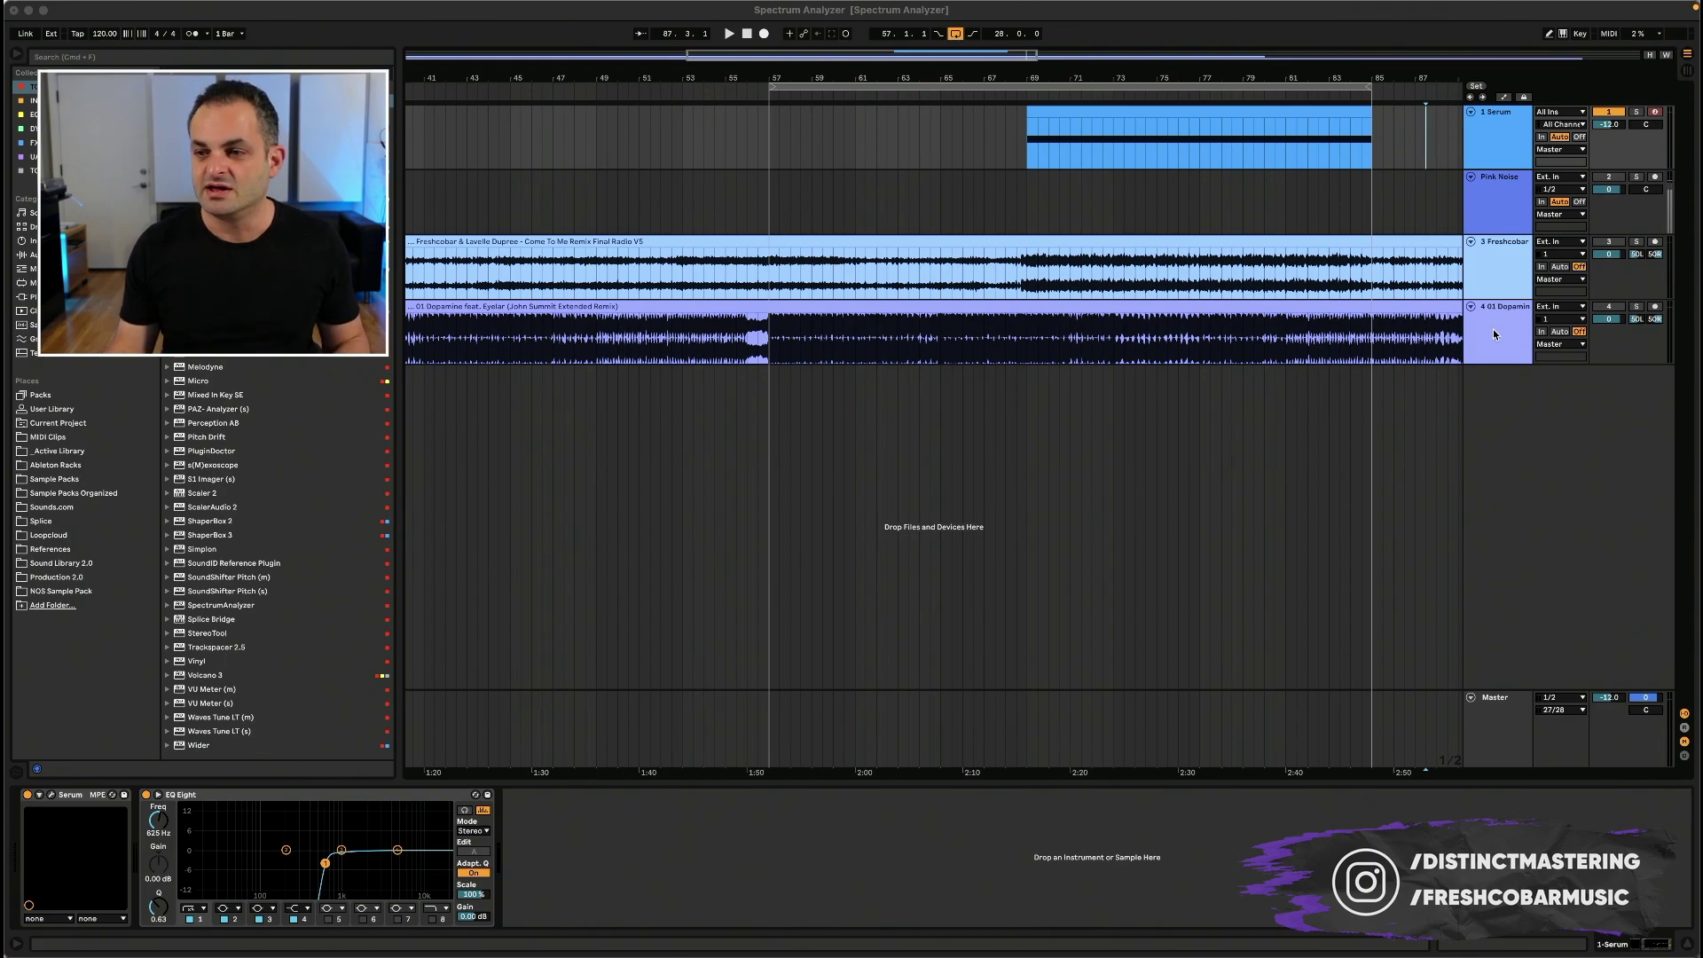
# Step: Play from bar 69, switching between the Dopamine track's EQ and the Master analyzers
pyautogui.click(1610, 308)
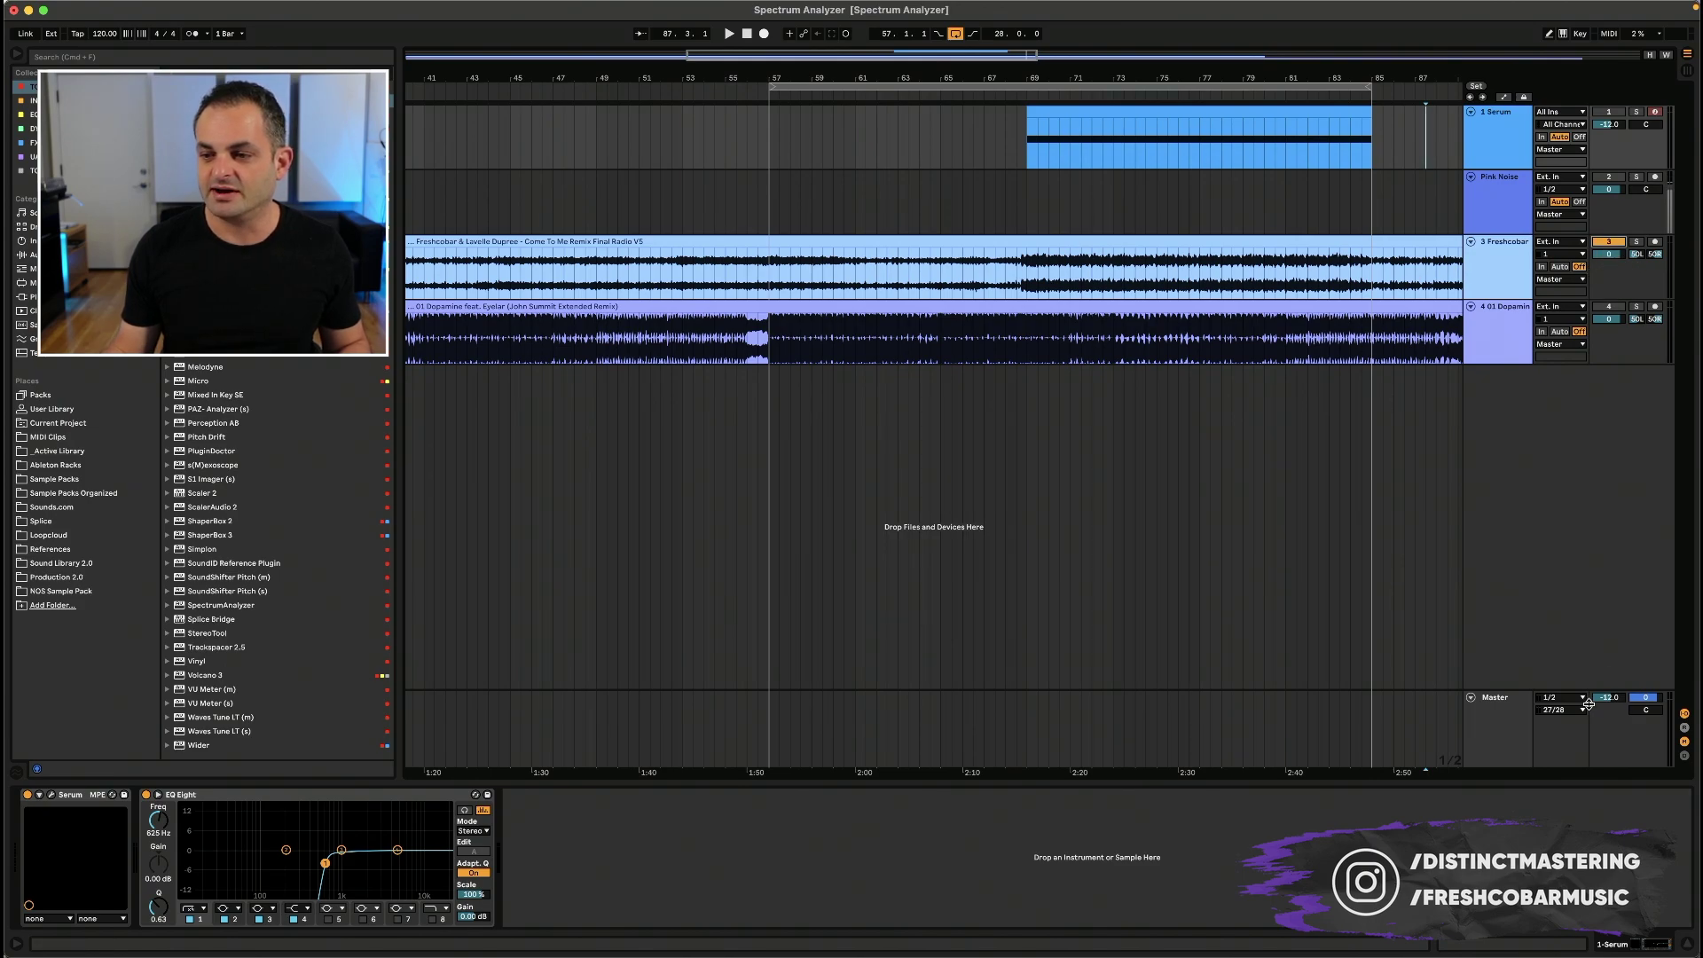
pyautogui.click(1028, 341)
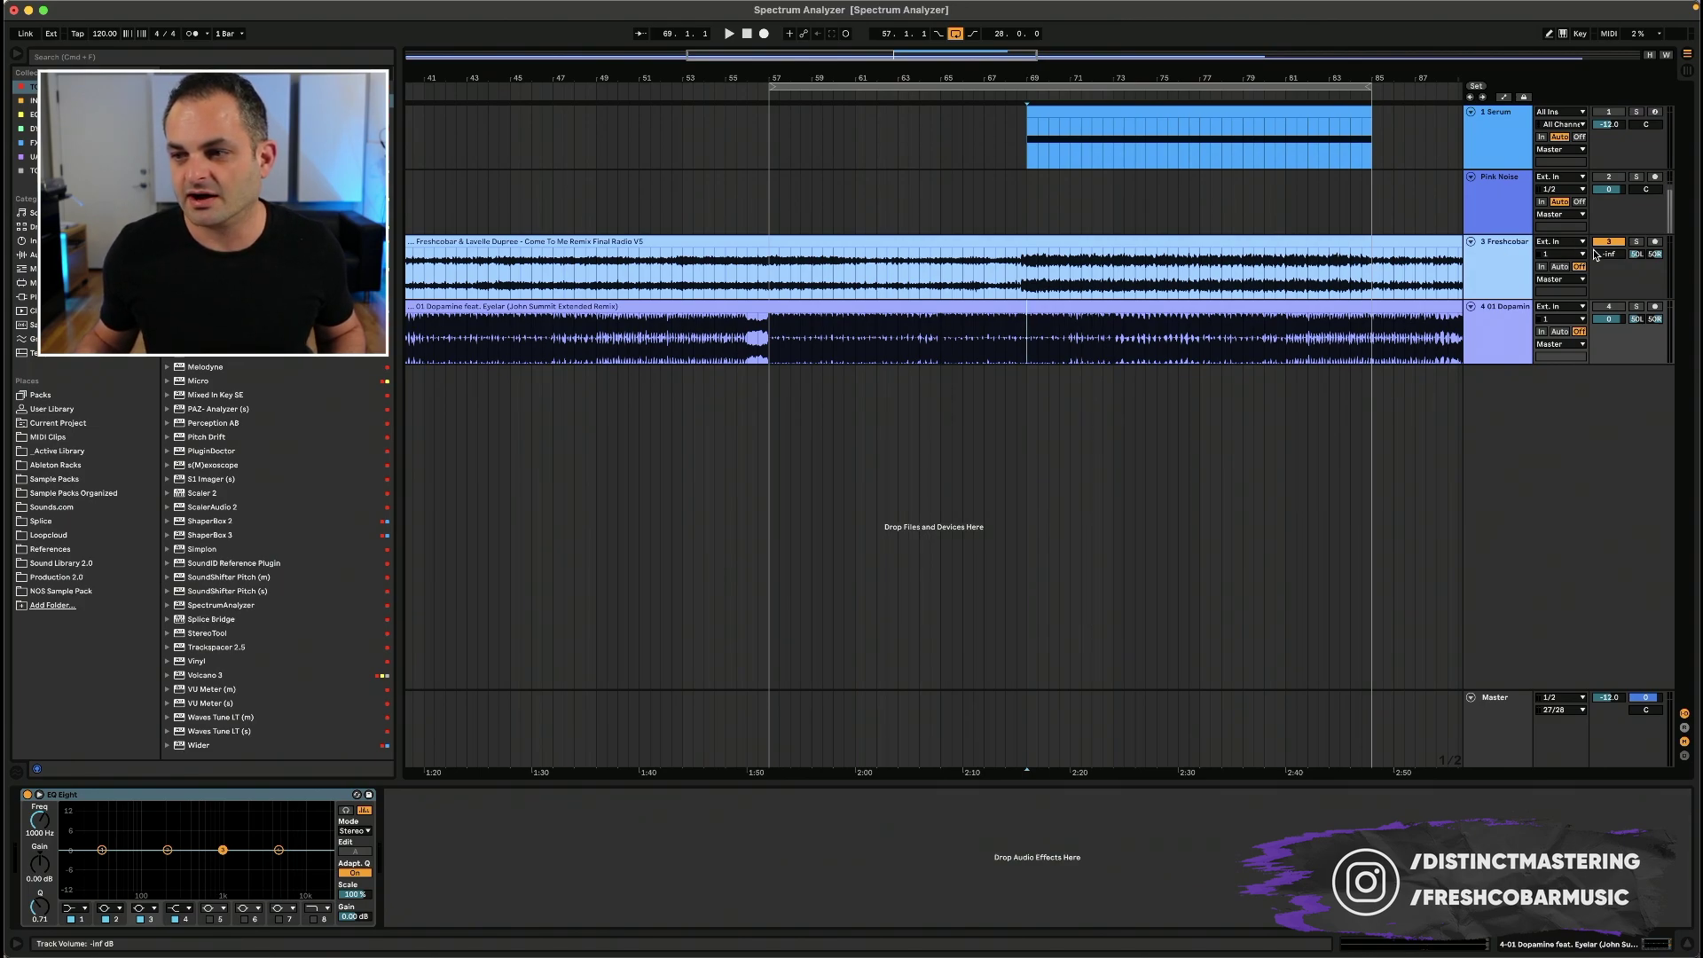
pyautogui.click(1623, 706)
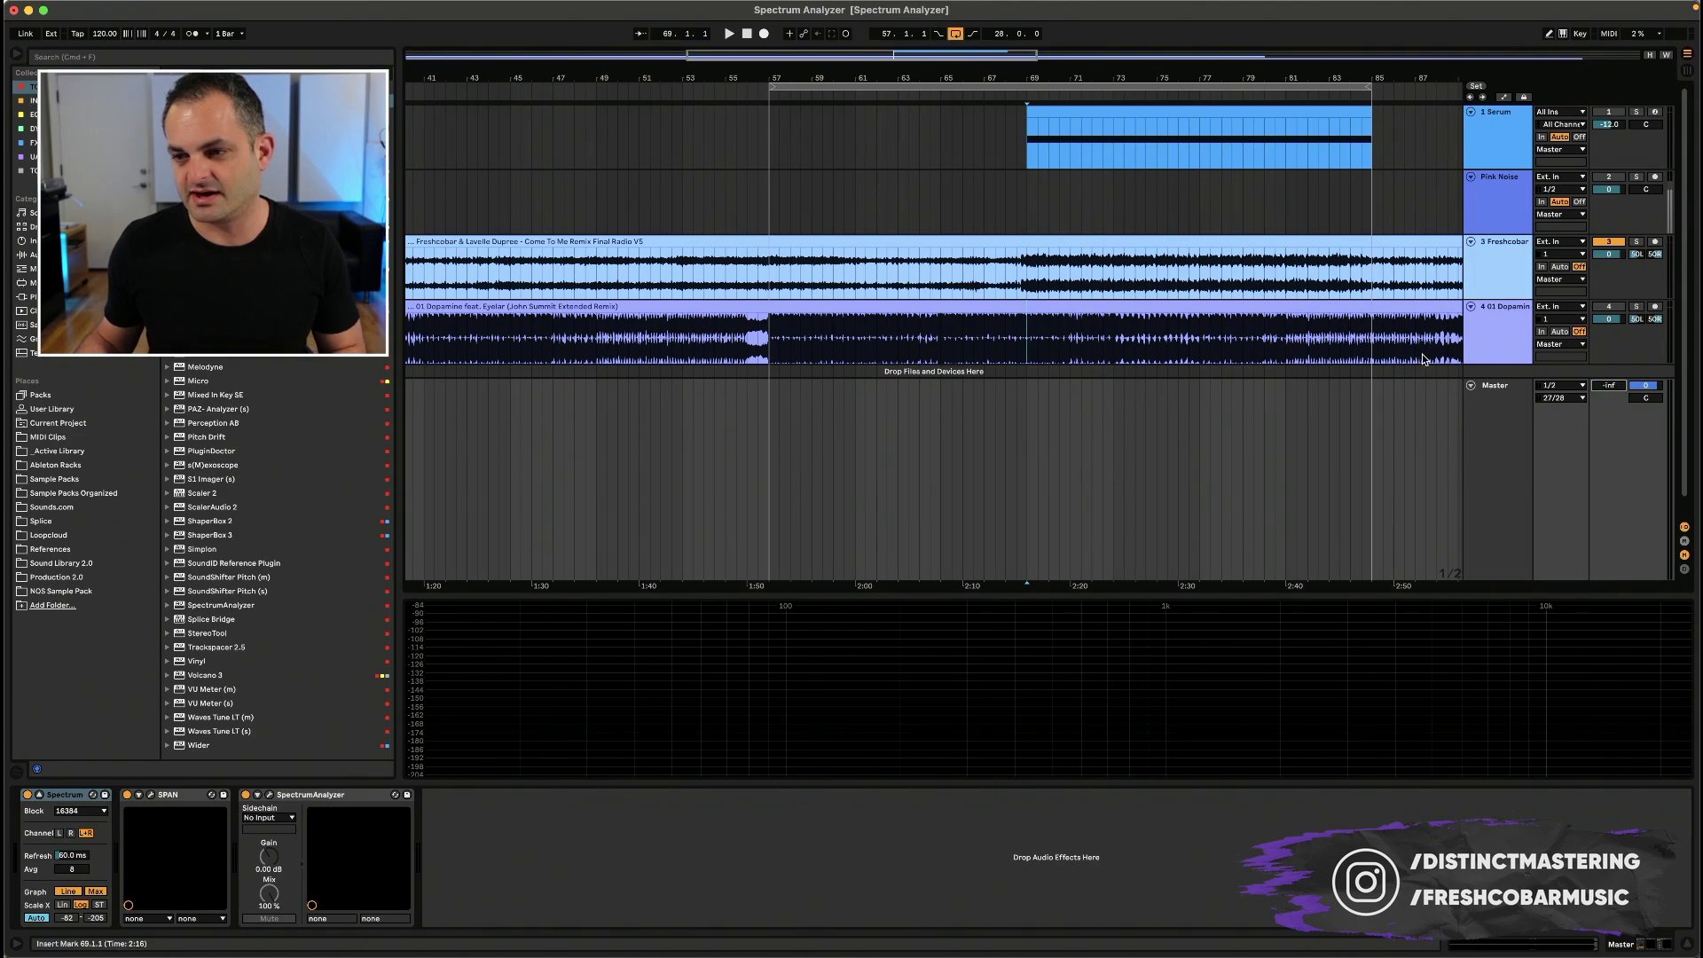
pyautogui.click(1514, 379)
pyautogui.click(1031, 444)
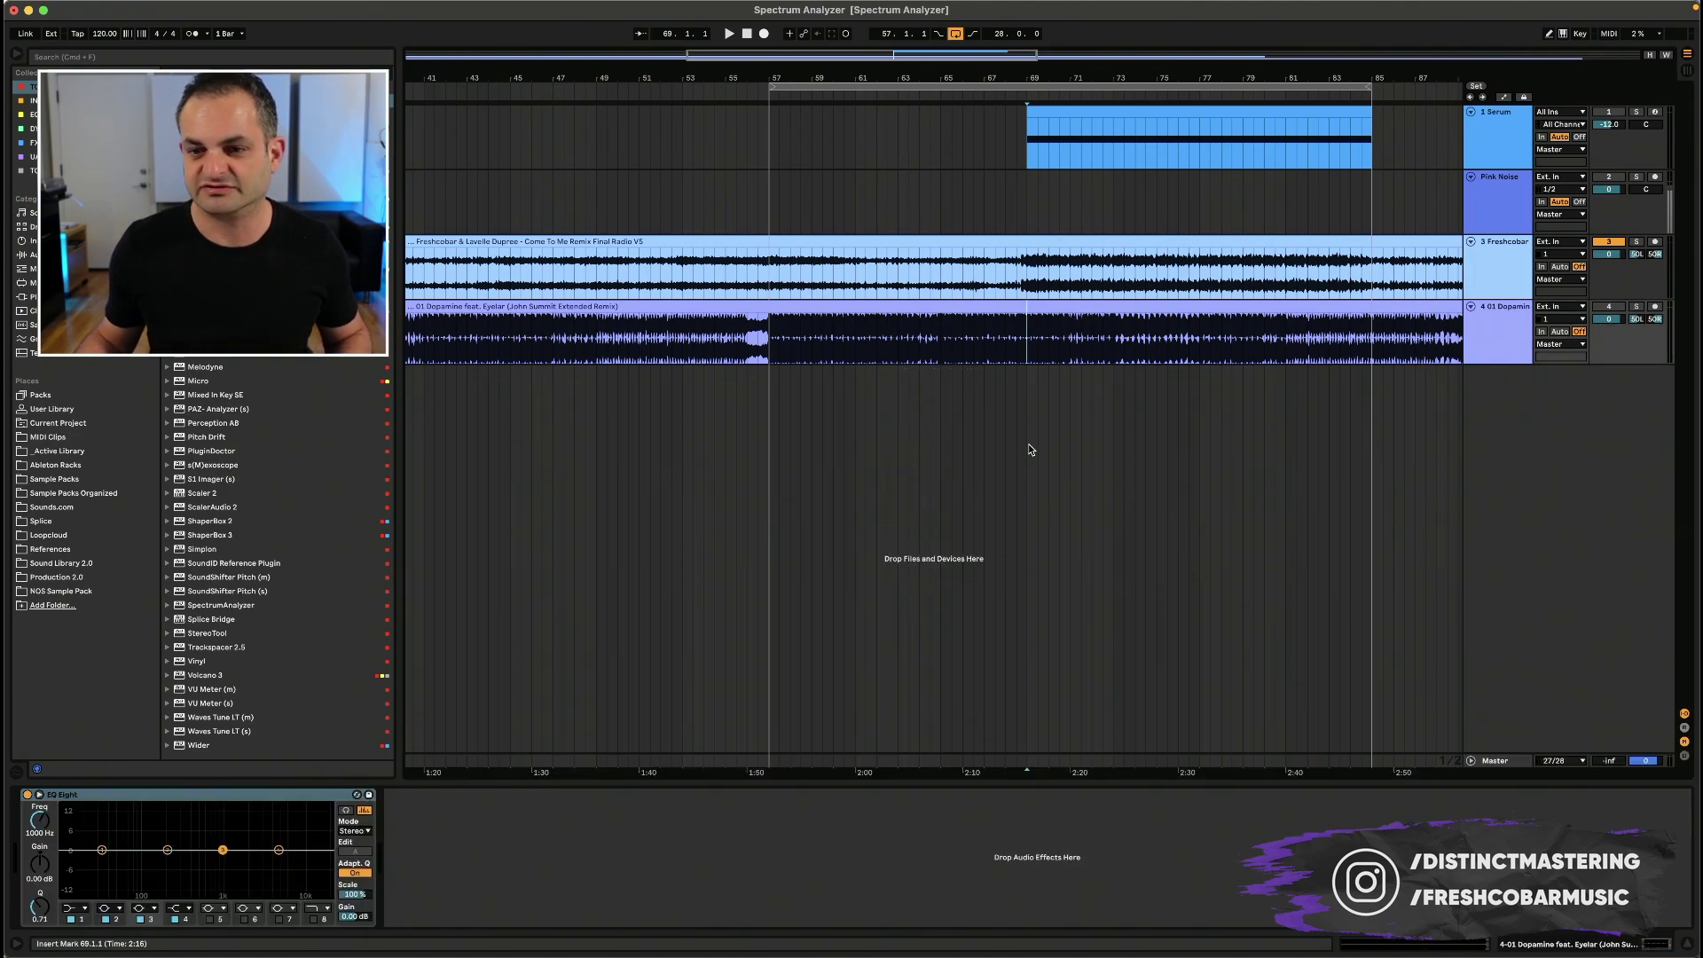
pyautogui.press('space')
pyautogui.click(1497, 760)
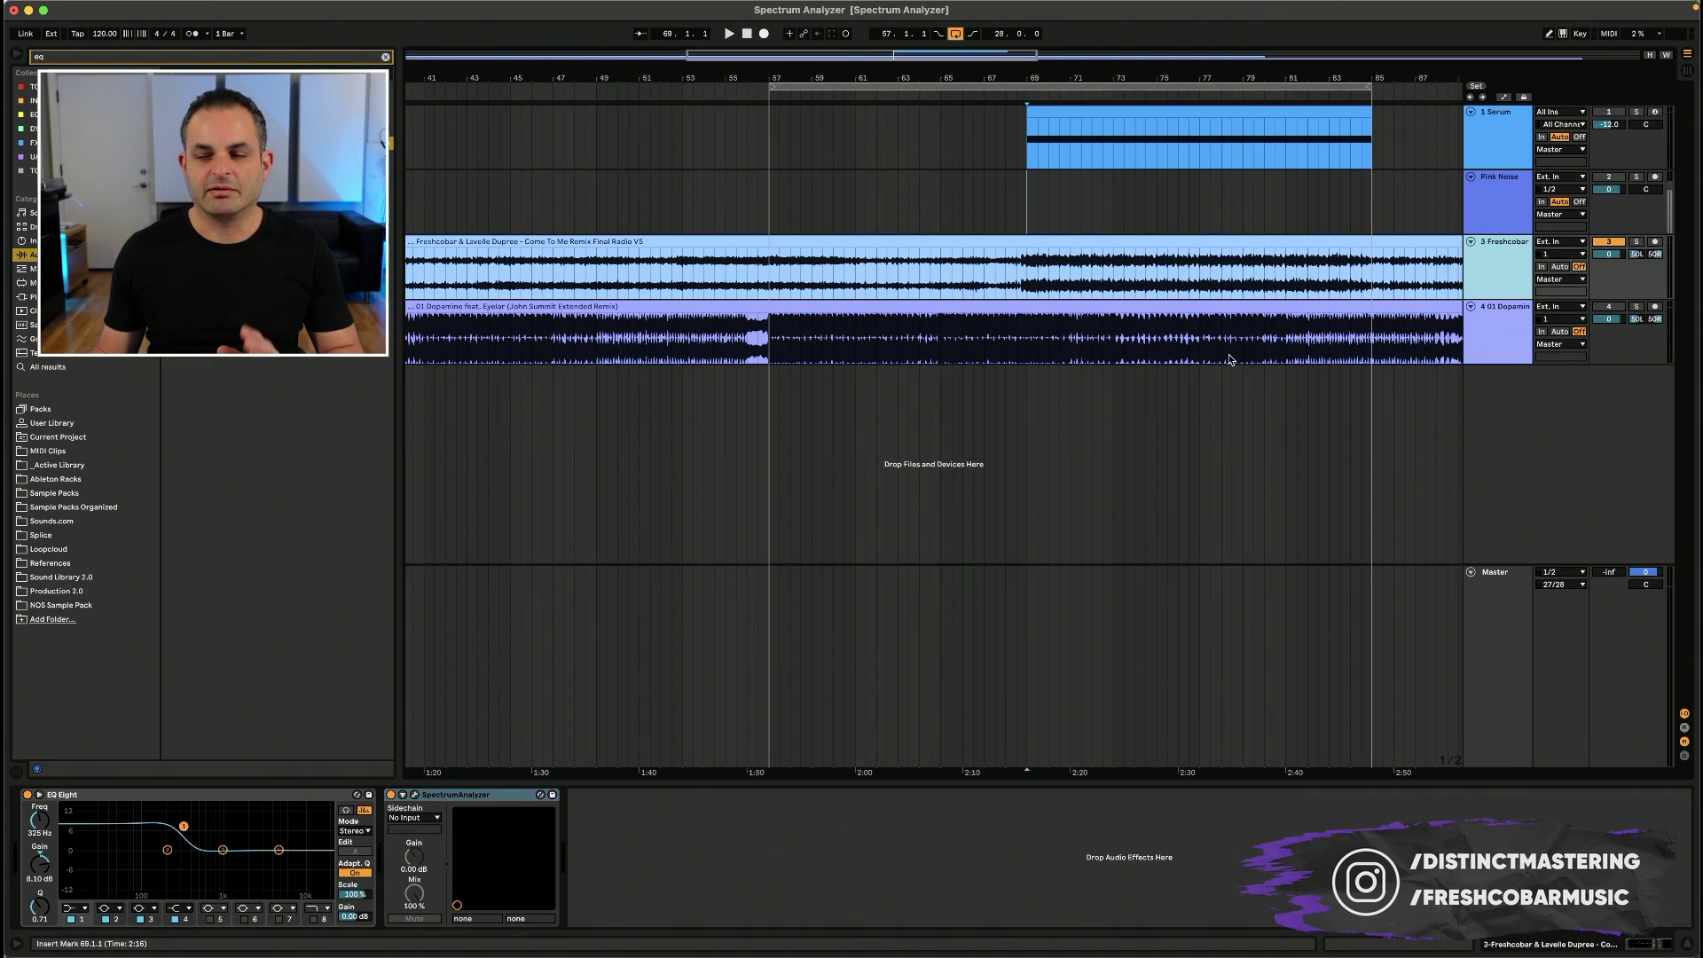
# Step: Delete the extra SpectrumAnalyzer from the Freshcobar track's device chain
pyautogui.click(84, 794)
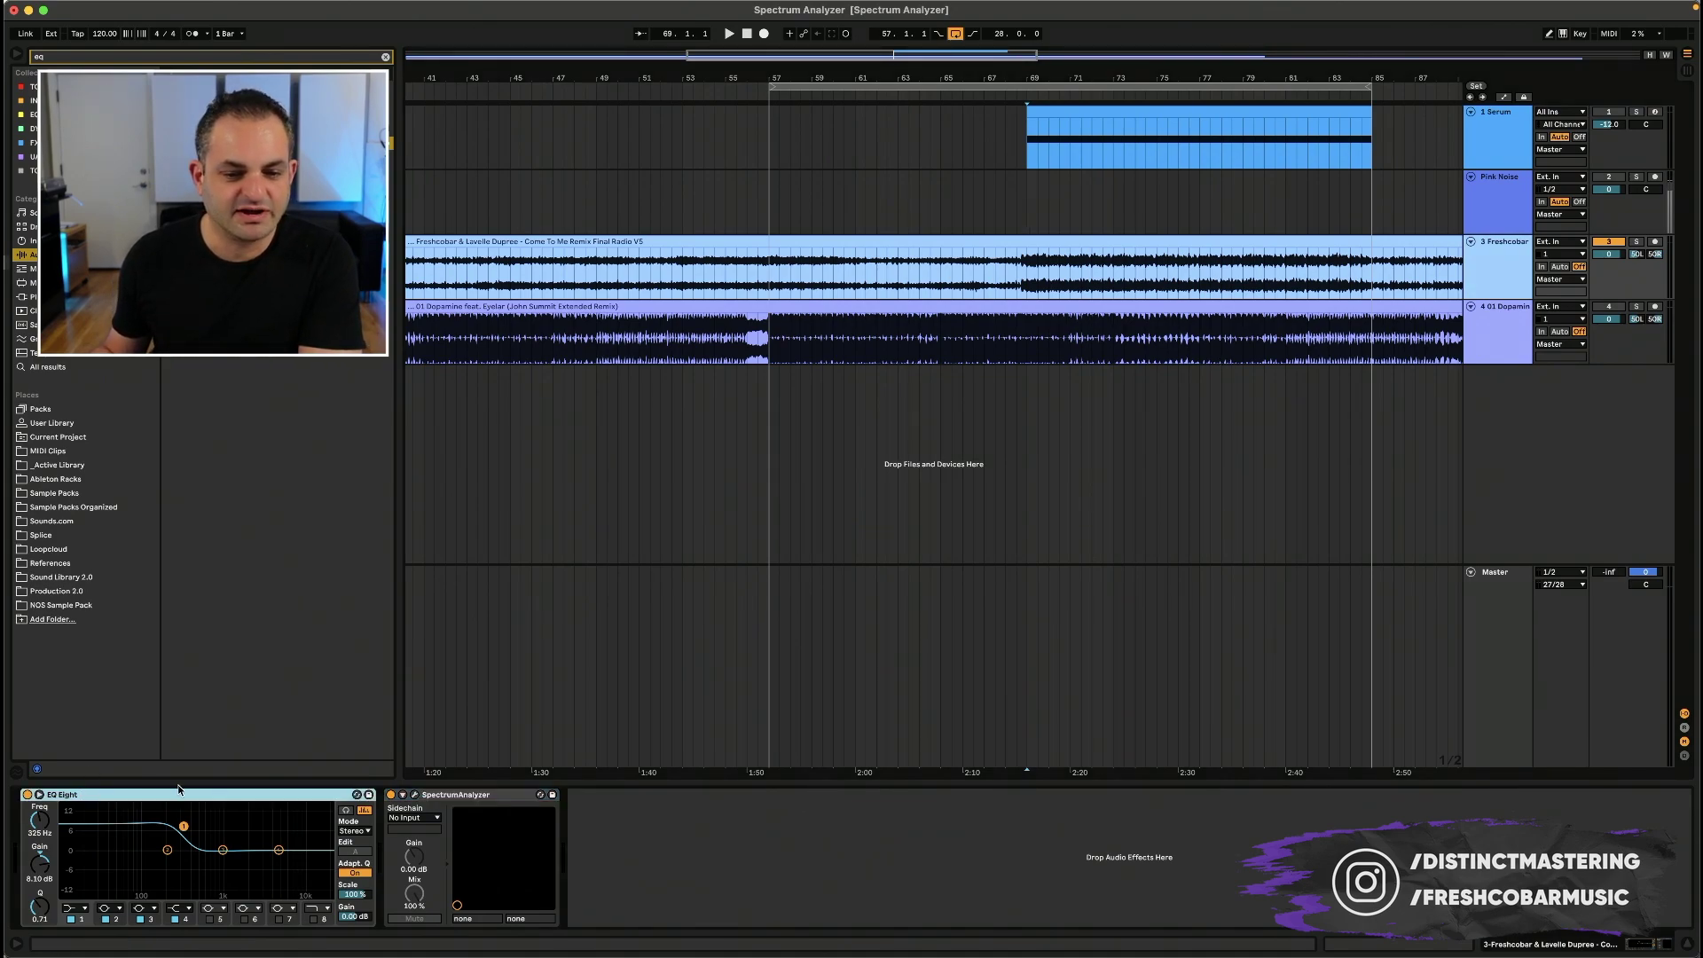
pyautogui.click(467, 793)
pyautogui.press('Delete')
# Step: Play from bar 69 and watch the Master Spectrum with Freshcobar's EQ Eight off, then on
pyautogui.click(1490, 269)
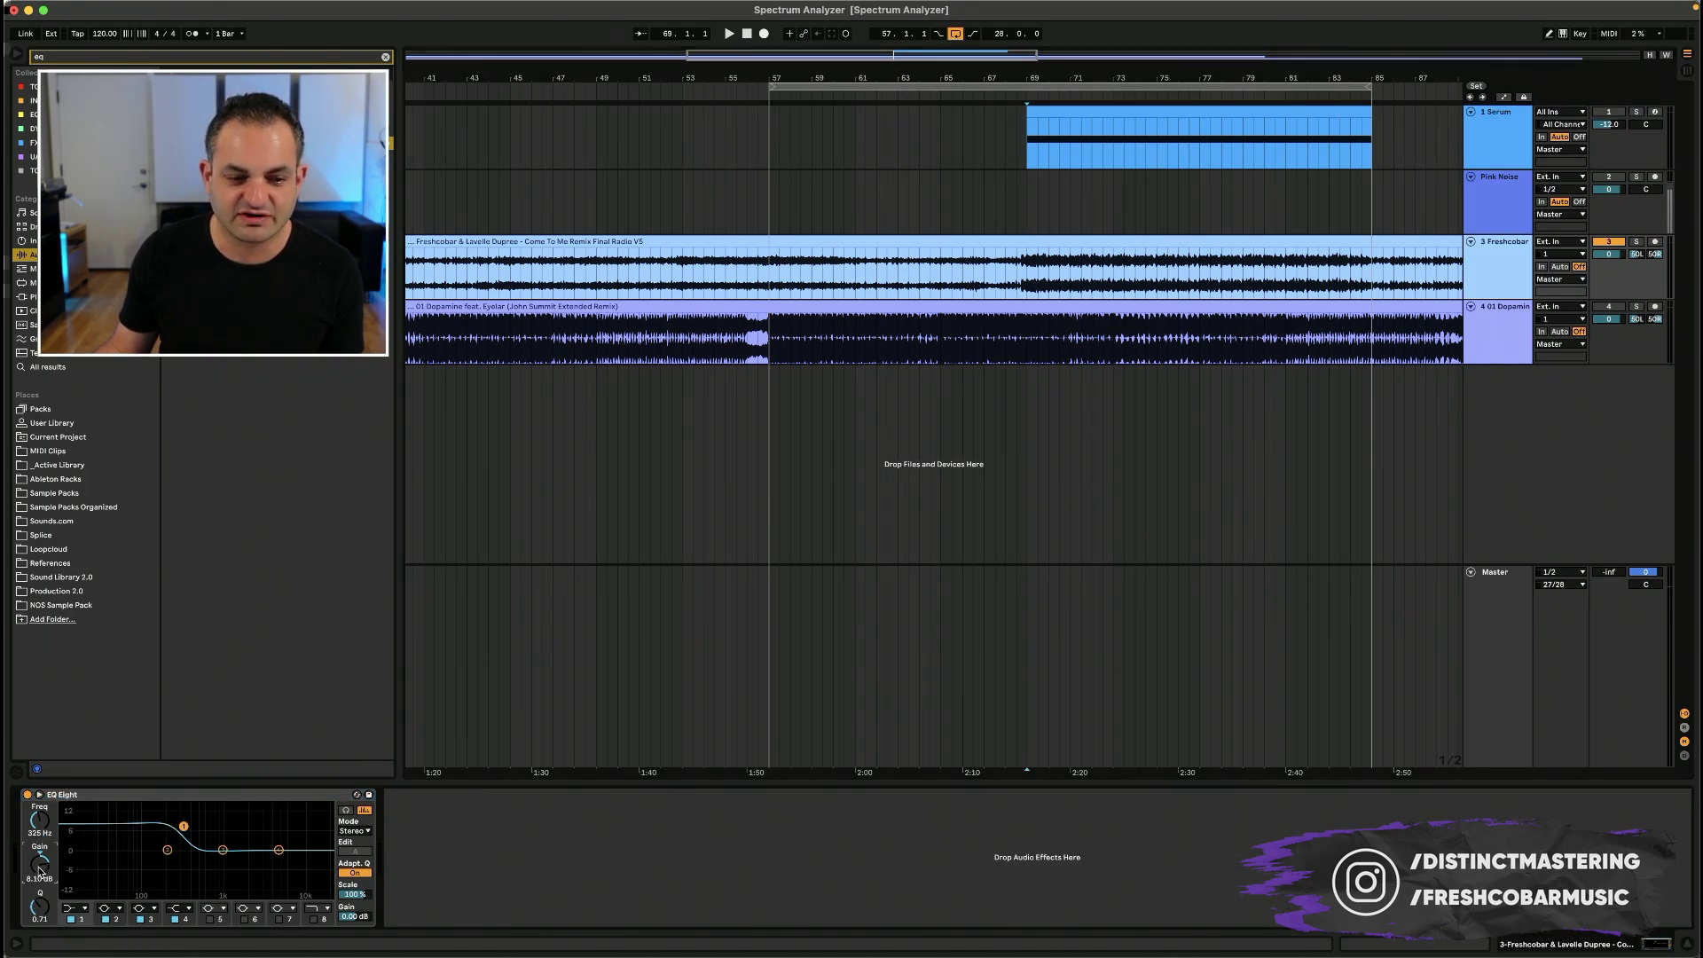
pyautogui.click(1495, 656)
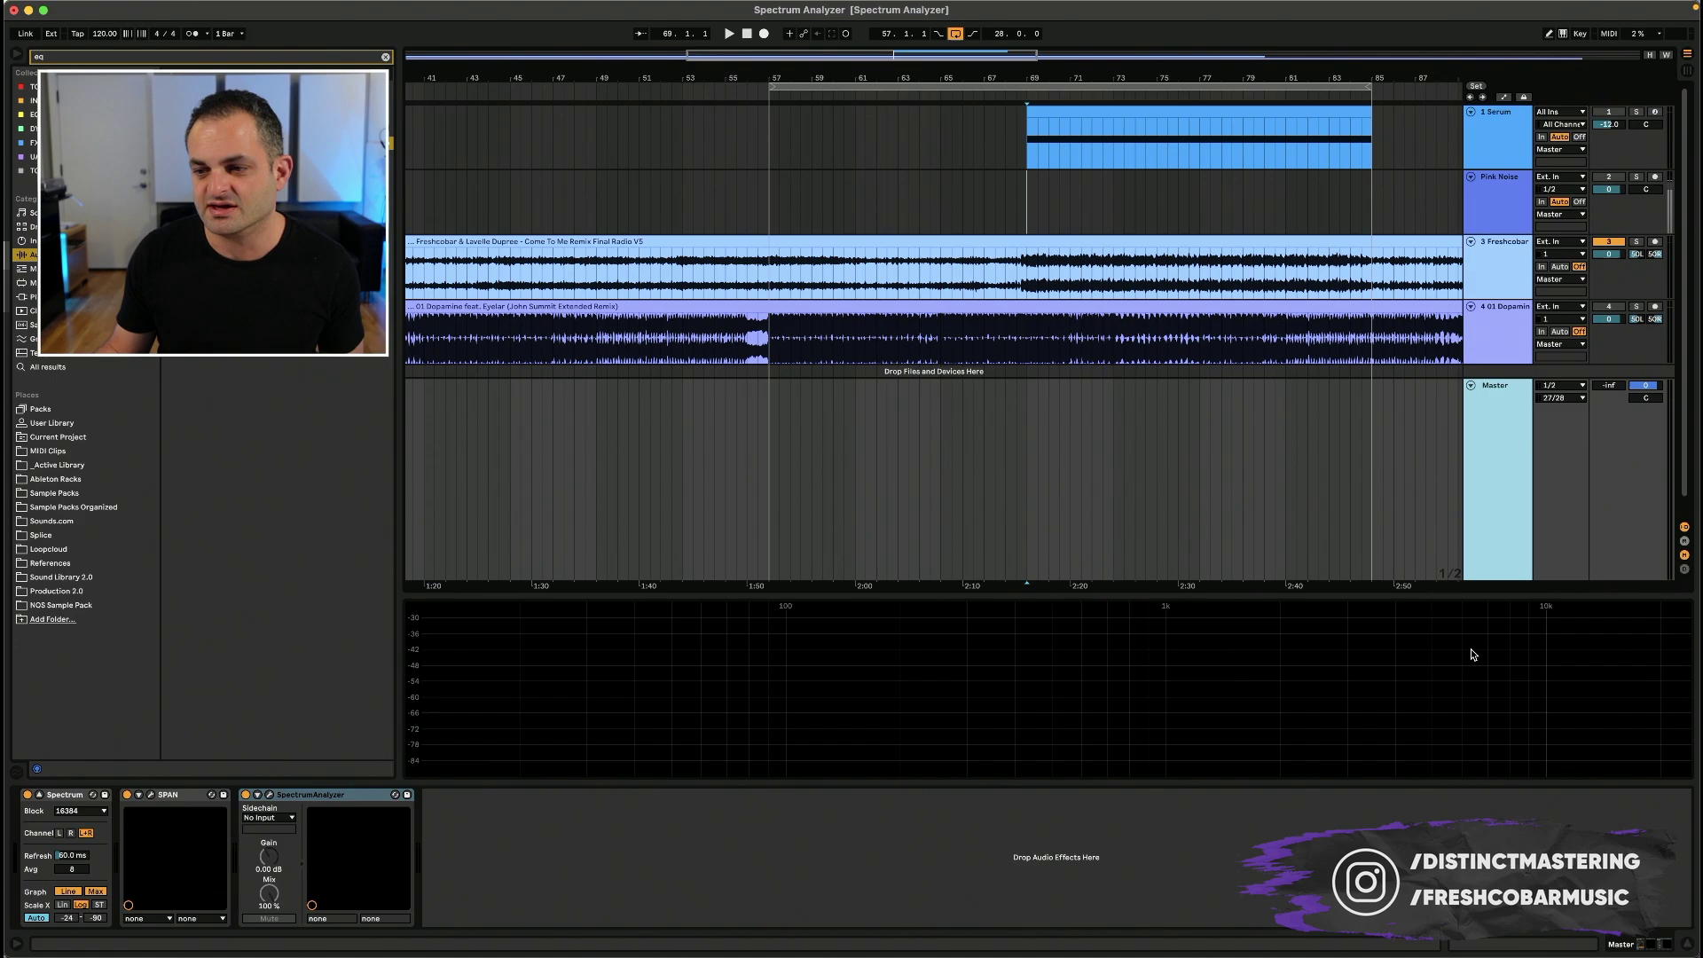
pyautogui.press('space')
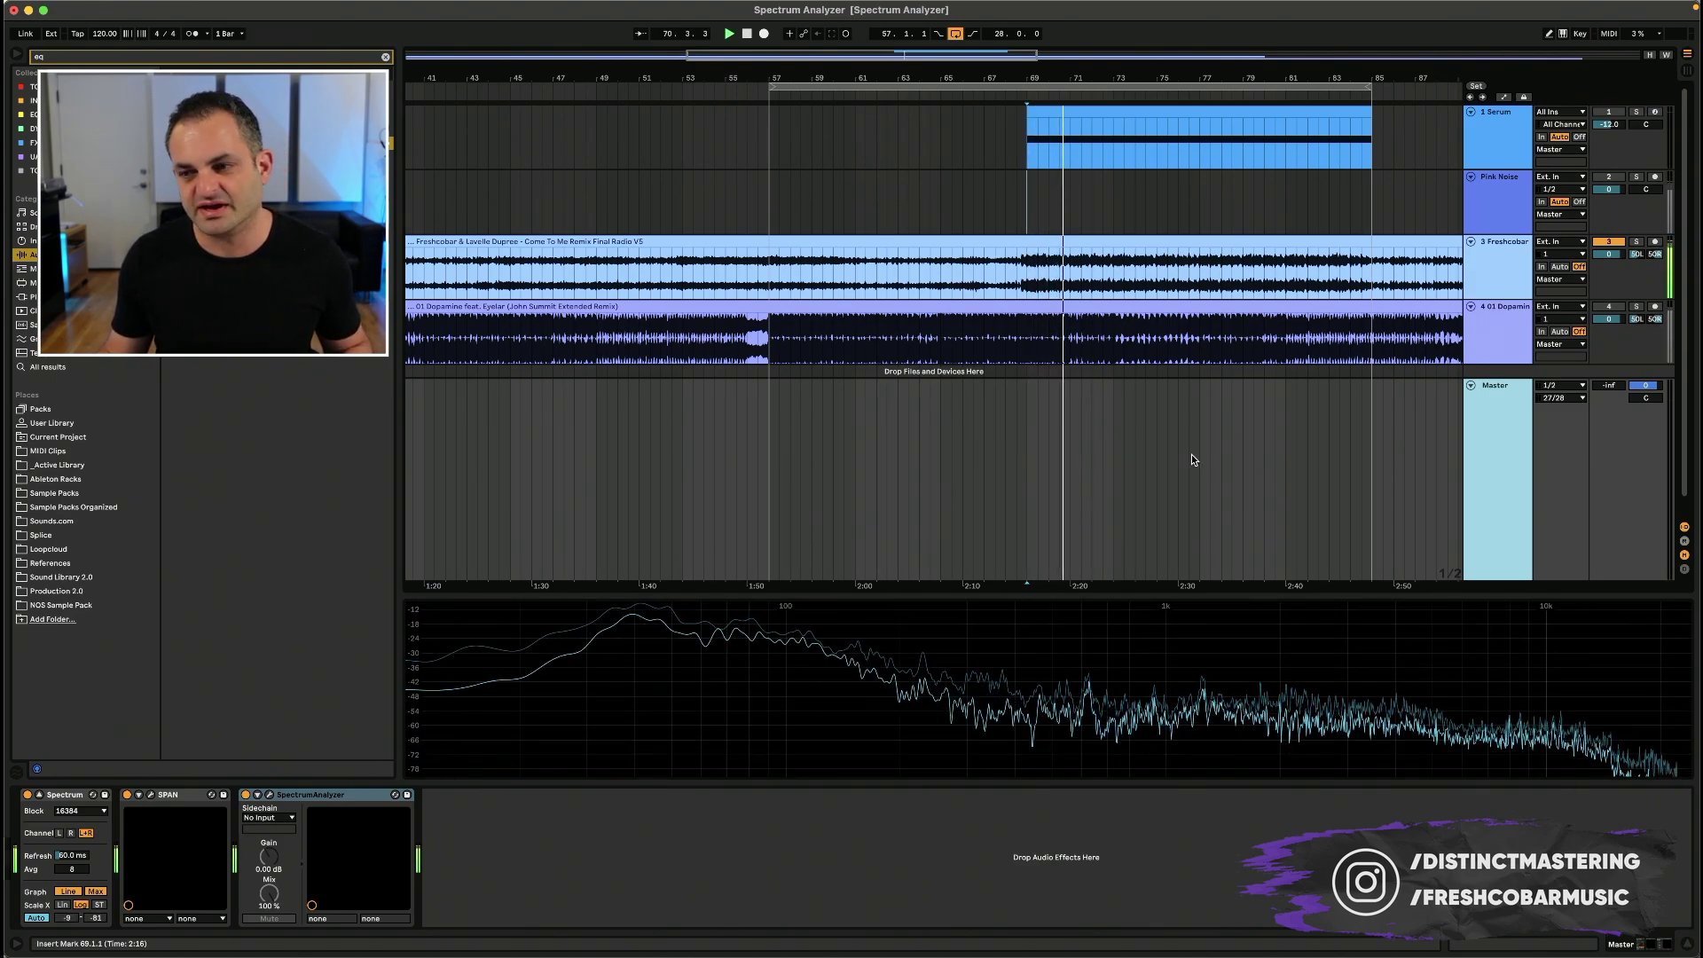
pyautogui.click(1473, 281)
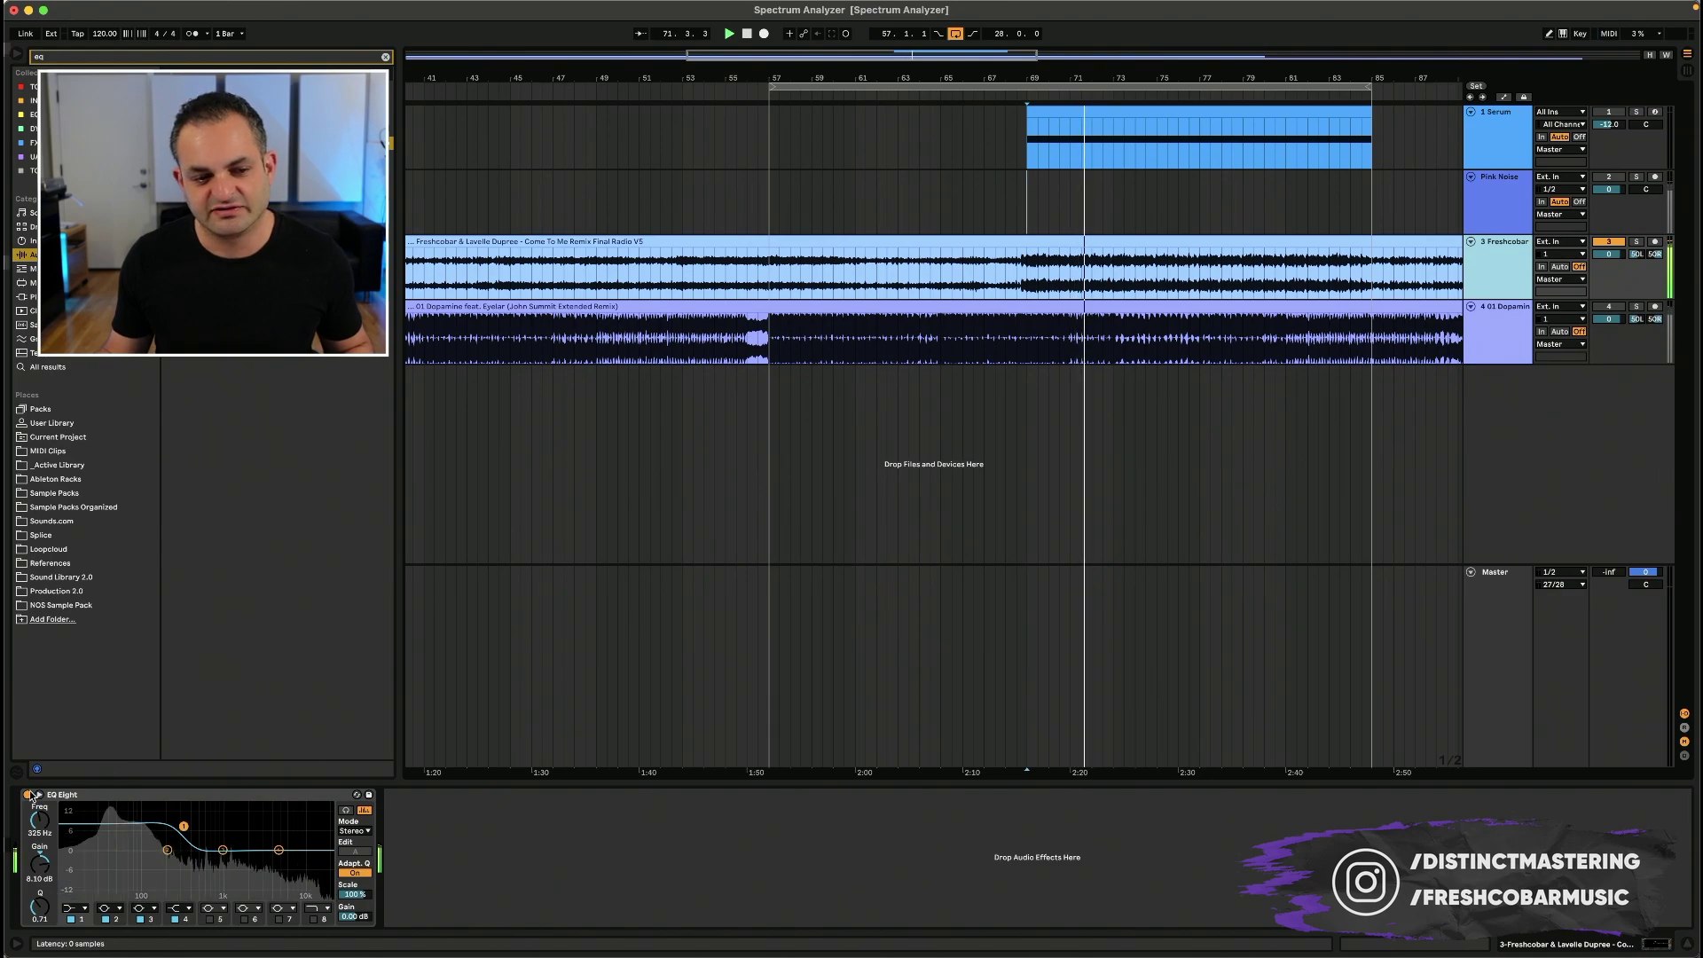
pyautogui.click(1009, 574)
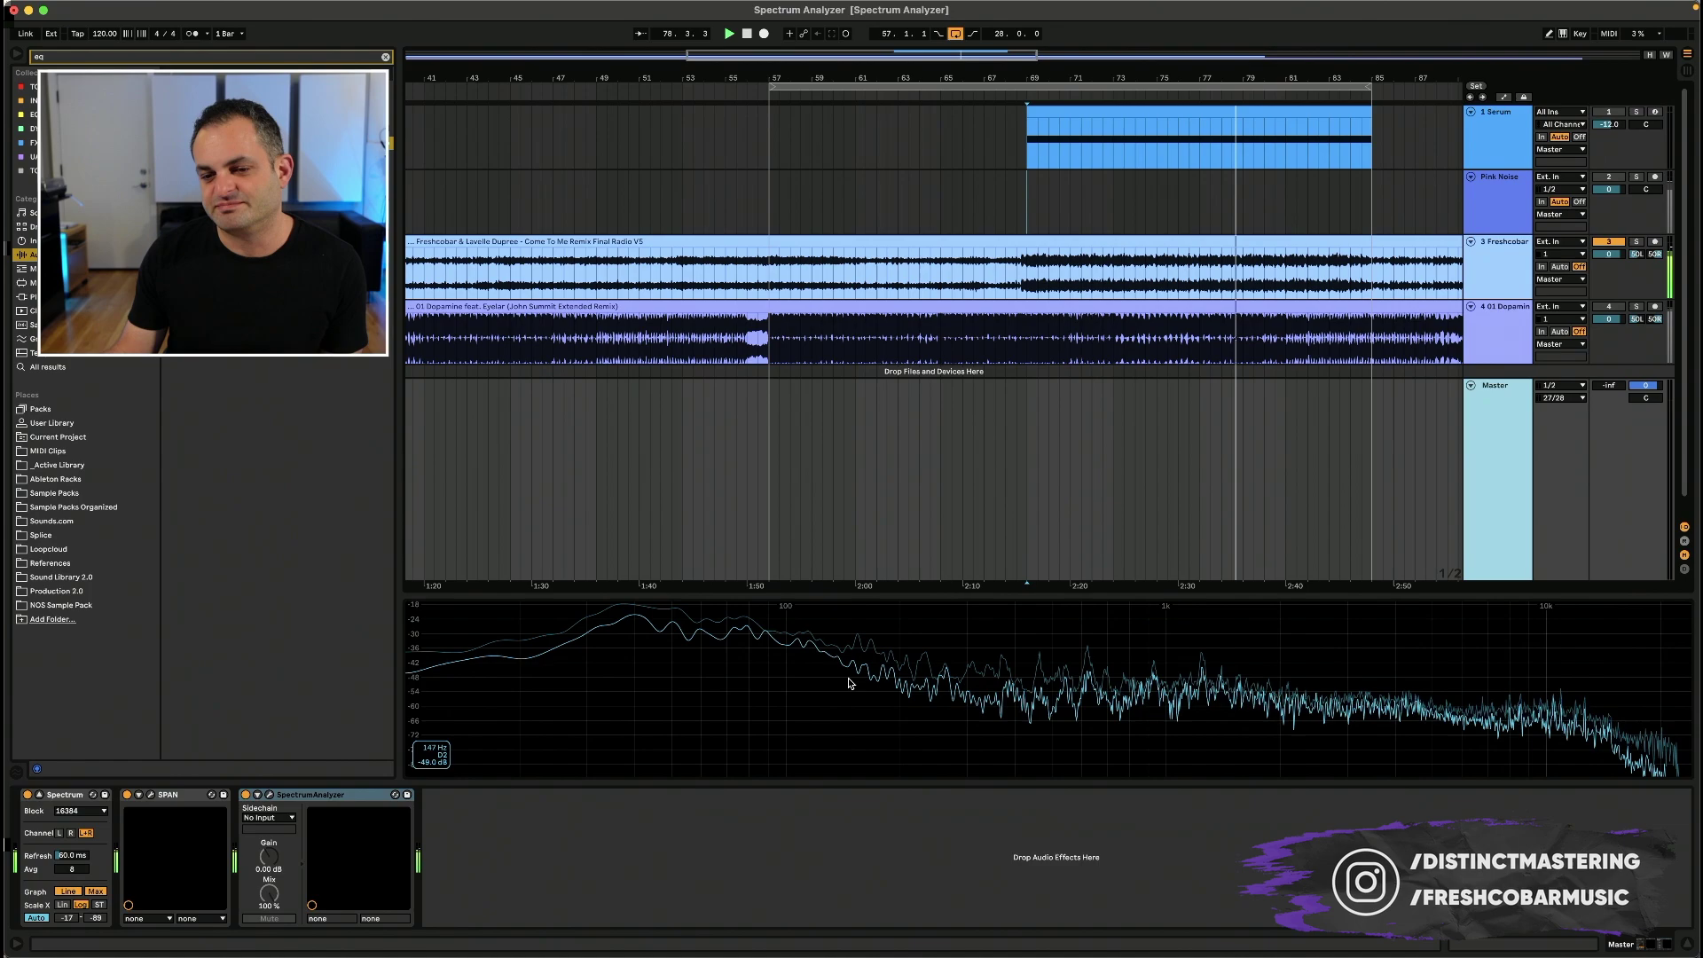
pyautogui.click(1495, 263)
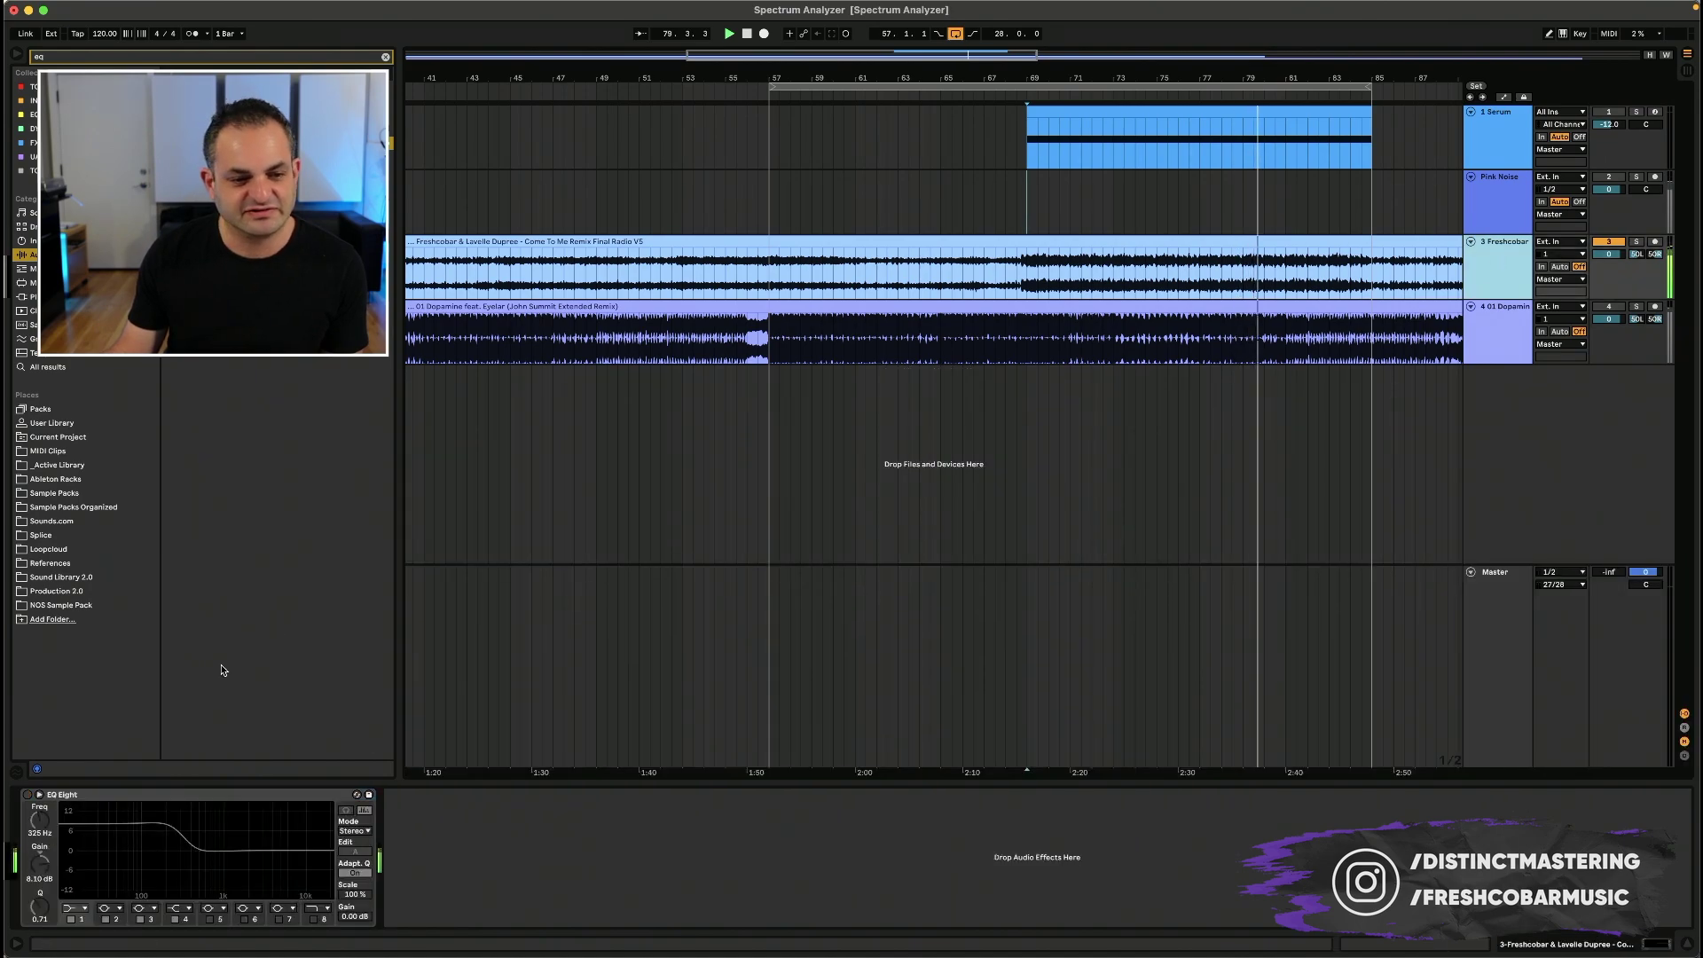
pyautogui.click(28, 795)
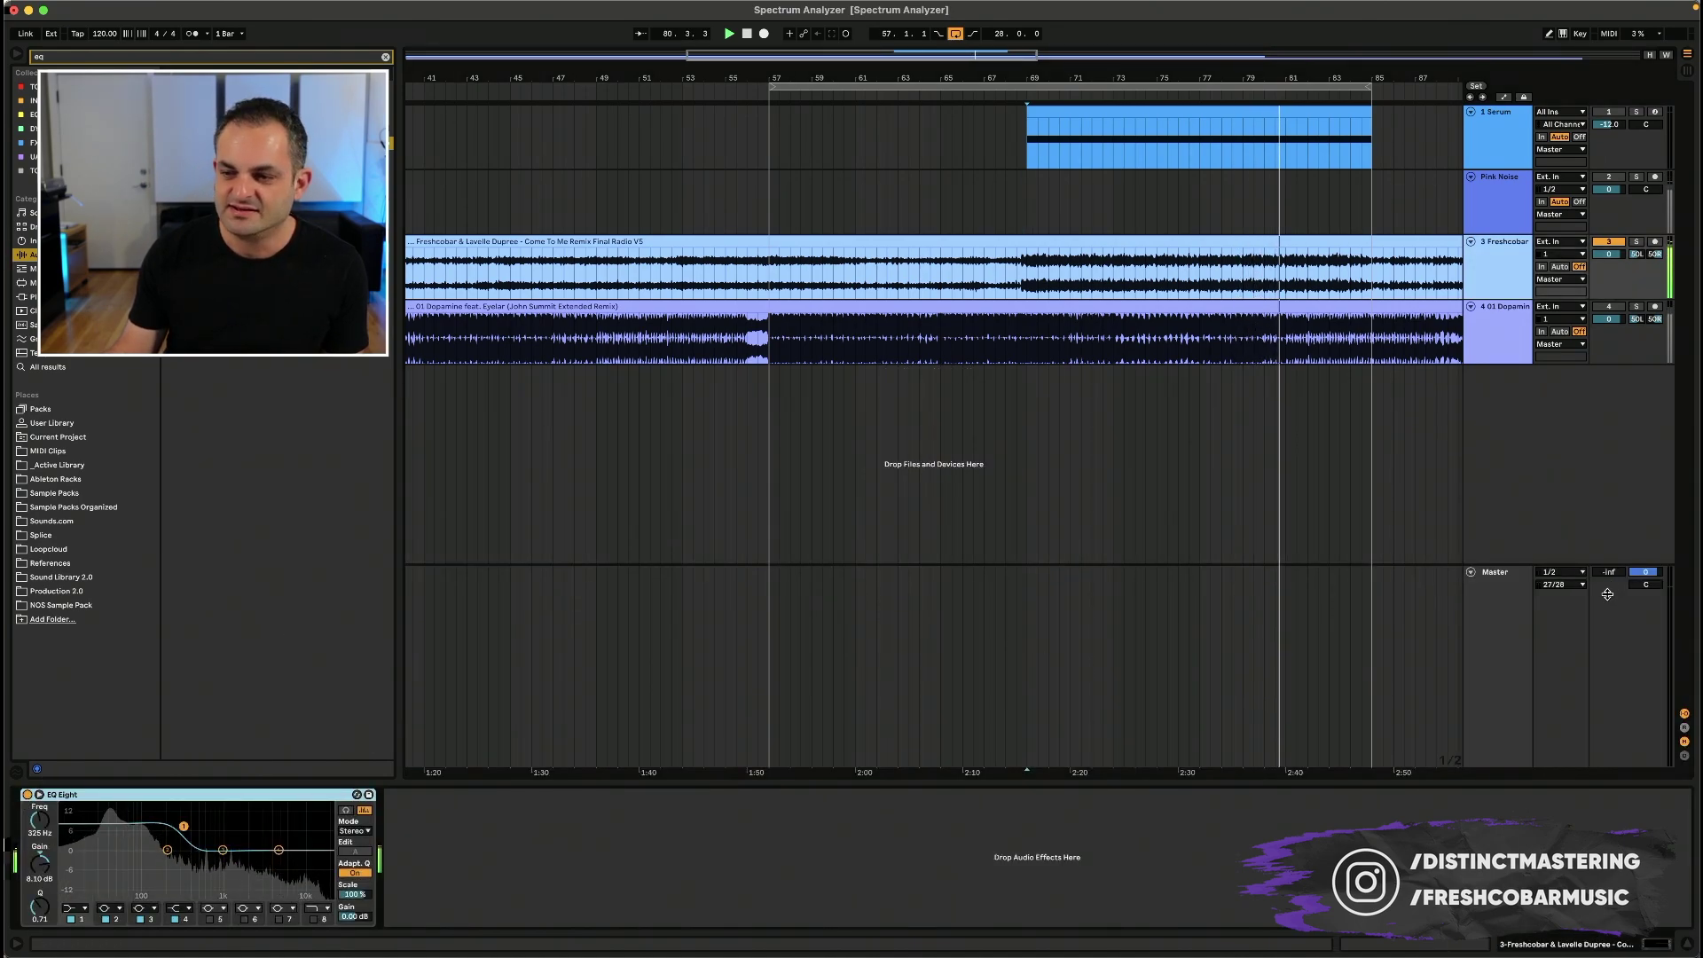
pyautogui.click(1607, 594)
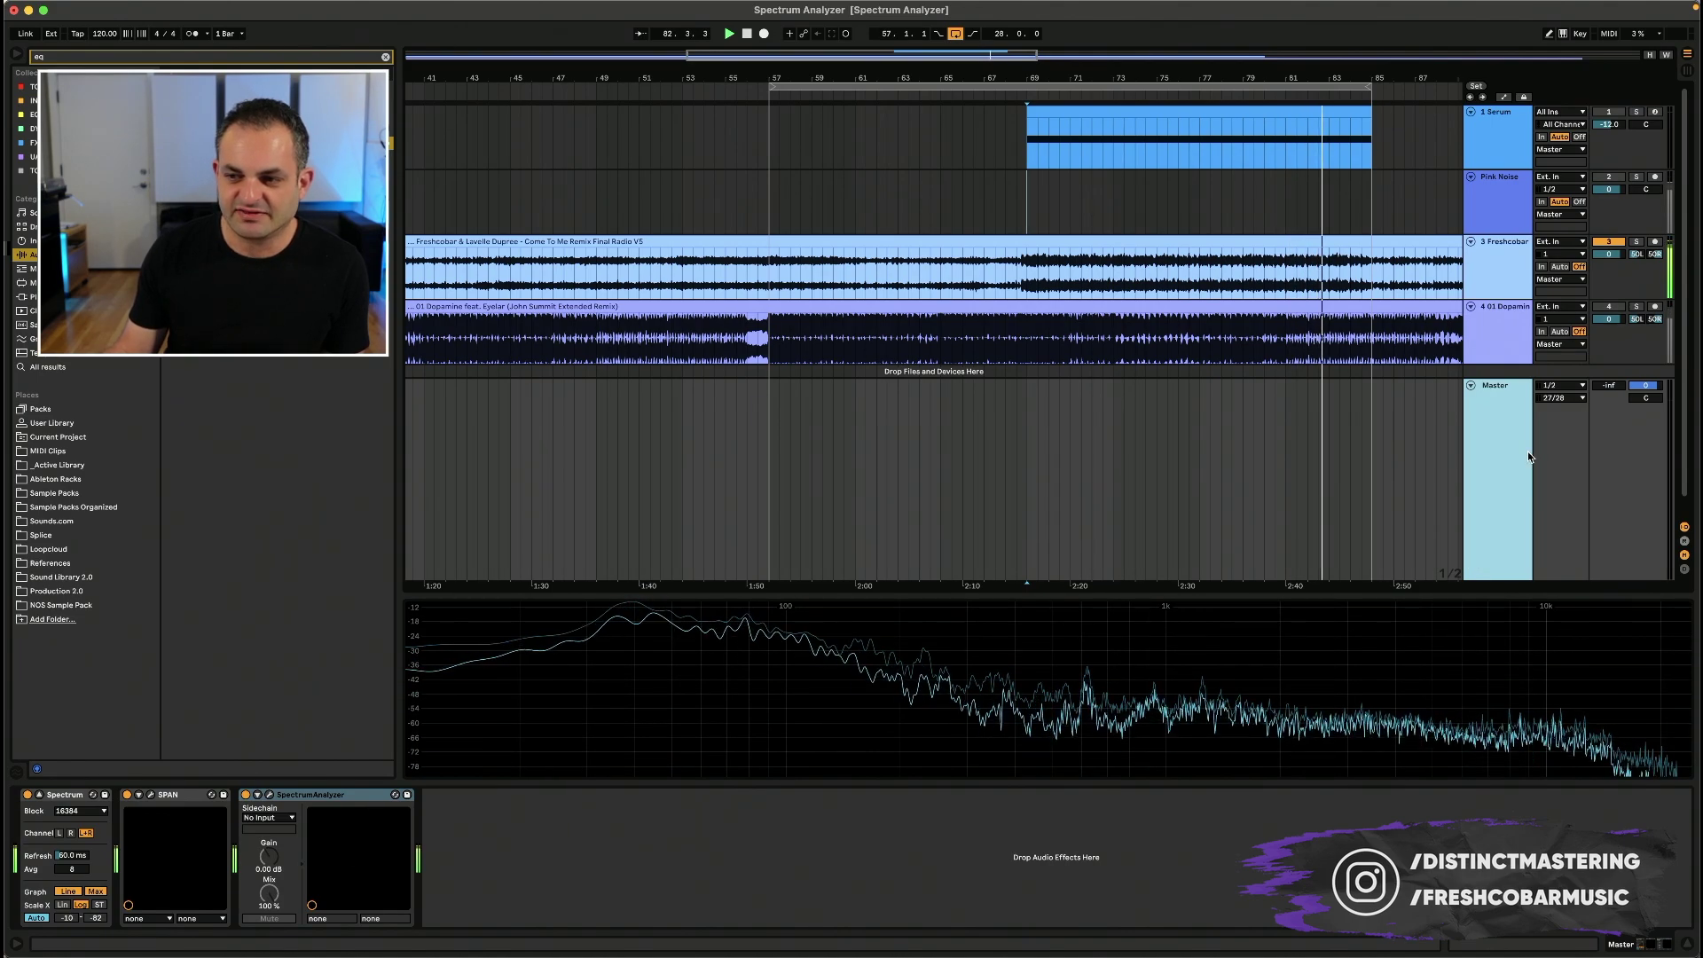
# Step: Open the Master's SPAN and SIR SpectrumAnalyzer windows, with SPAN placed beside SIR at lower right
pyautogui.click(151, 795)
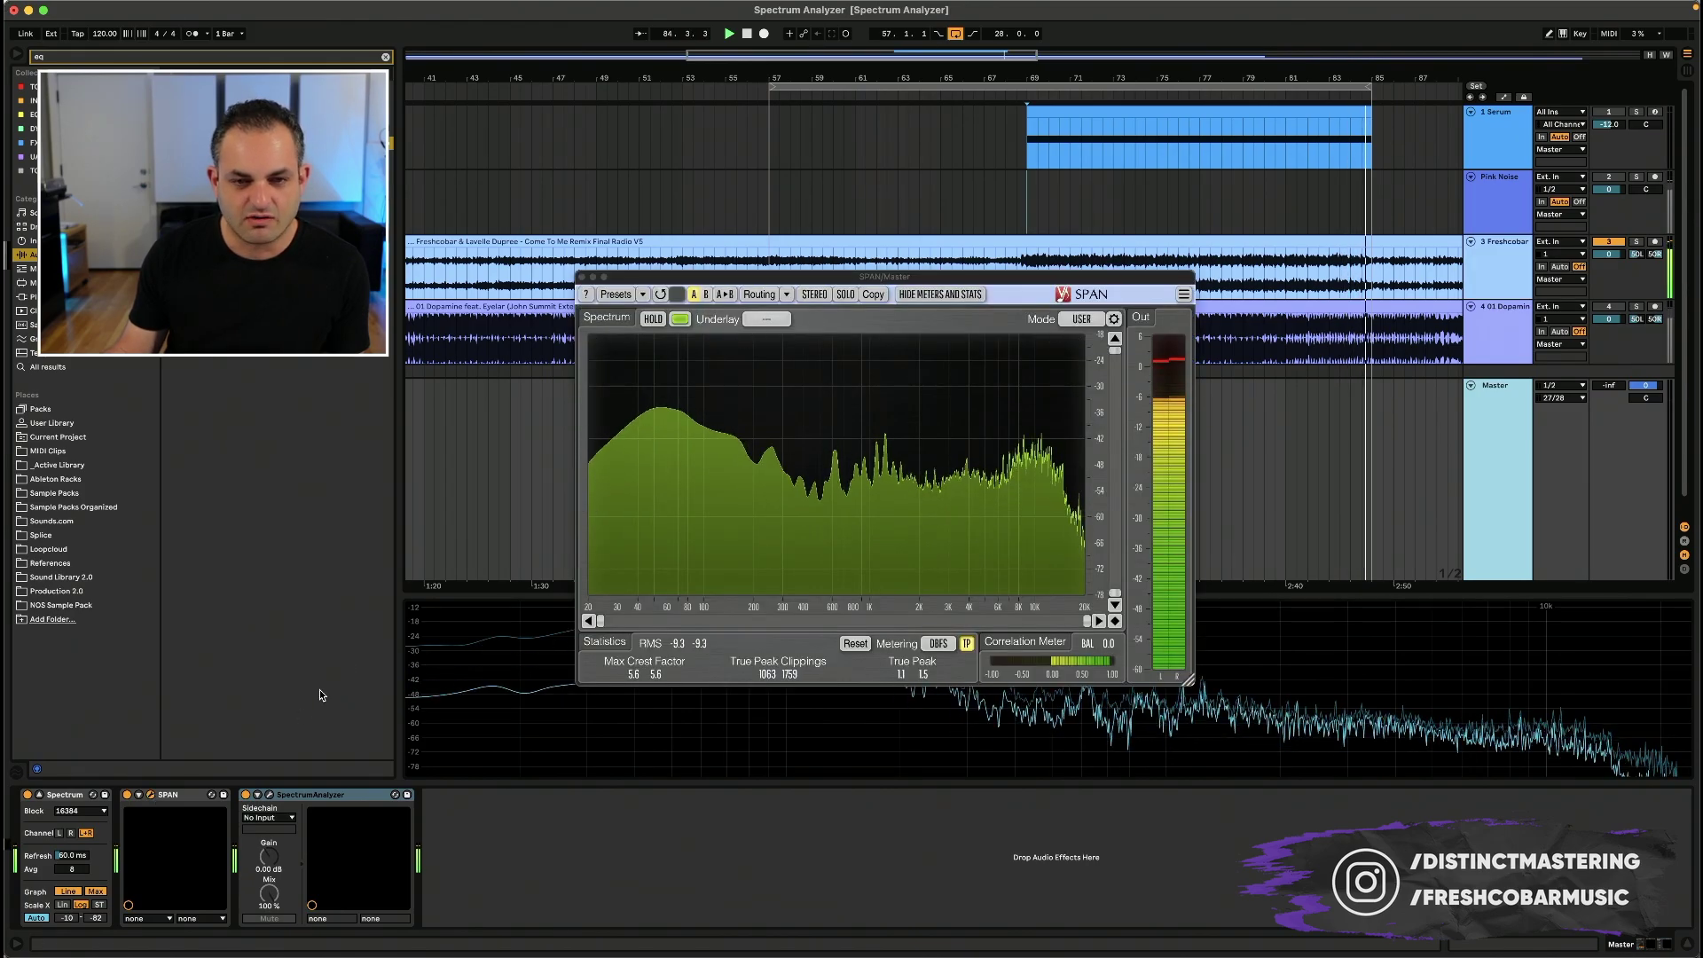
pyautogui.moveTo(798, 277); pyautogui.dragTo(1204, 88)
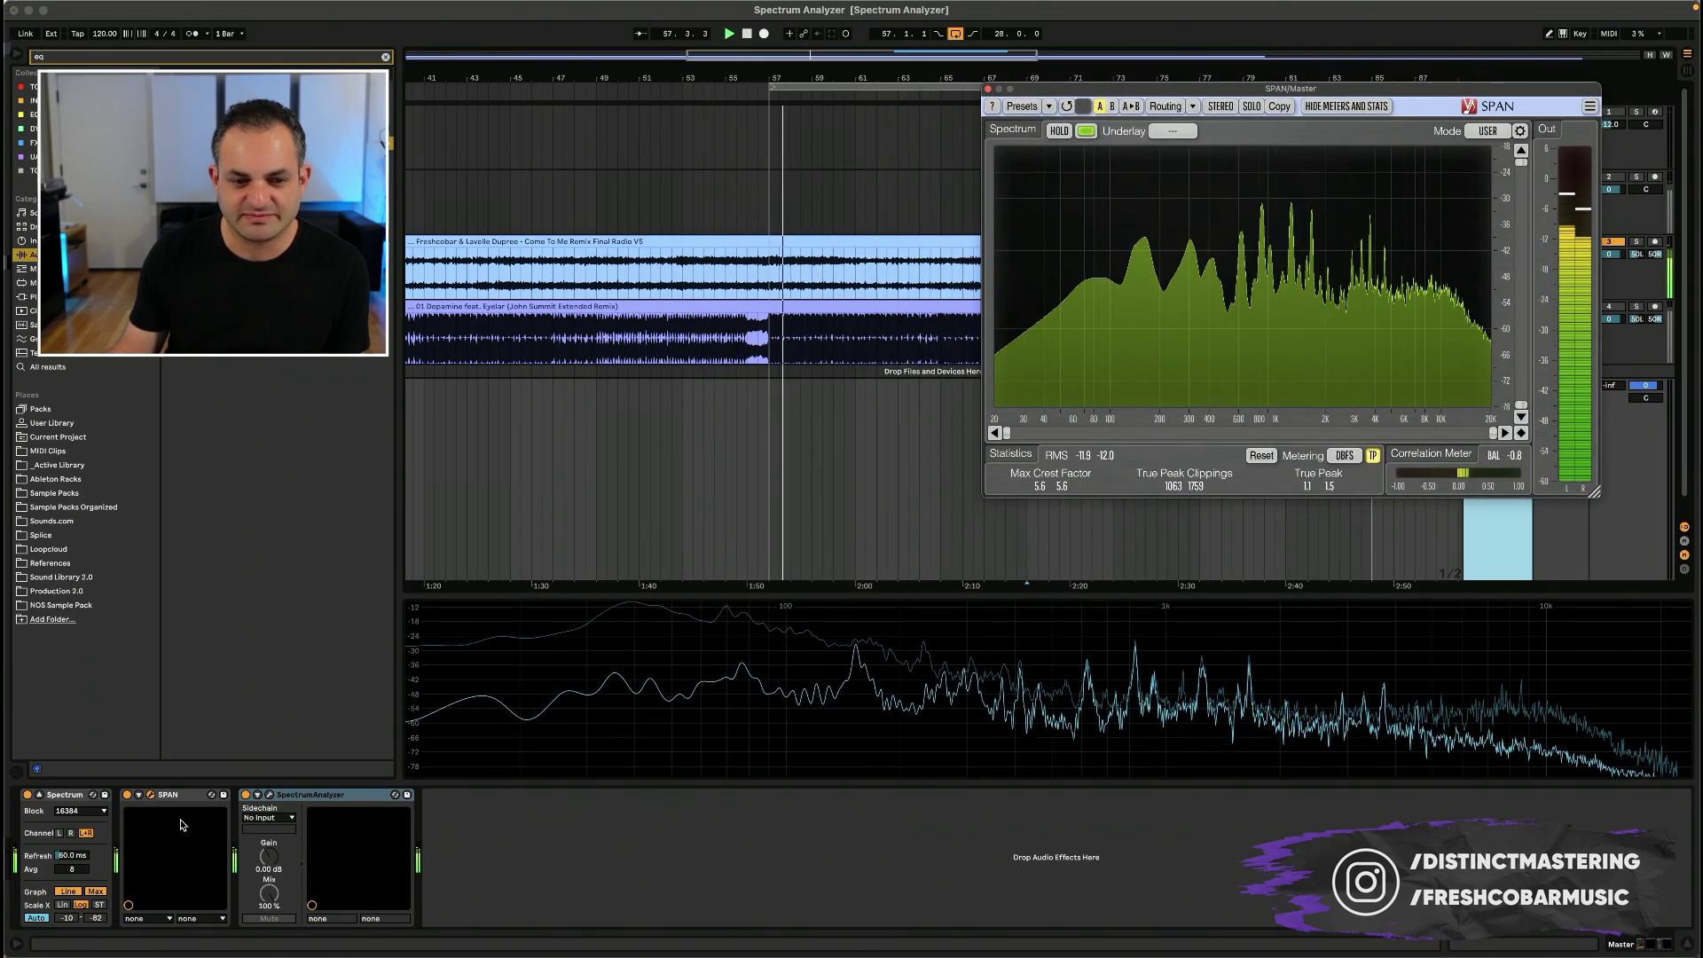
pyautogui.click(269, 795)
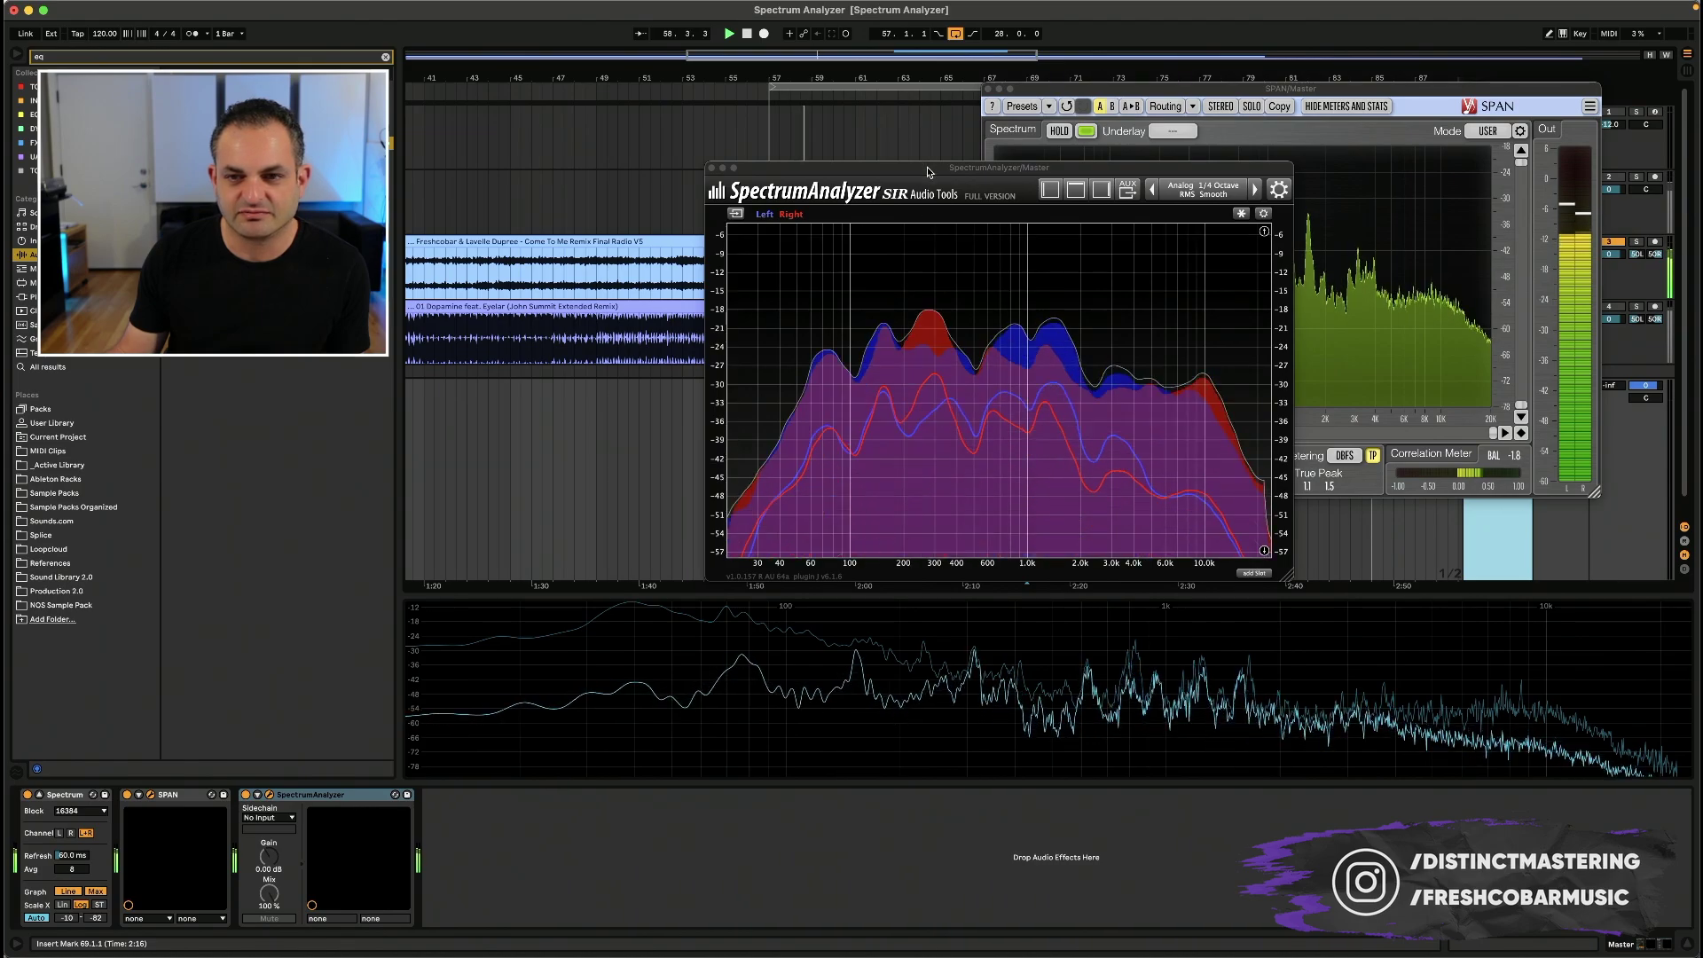
pyautogui.moveTo(928, 172); pyautogui.dragTo(611, 97)
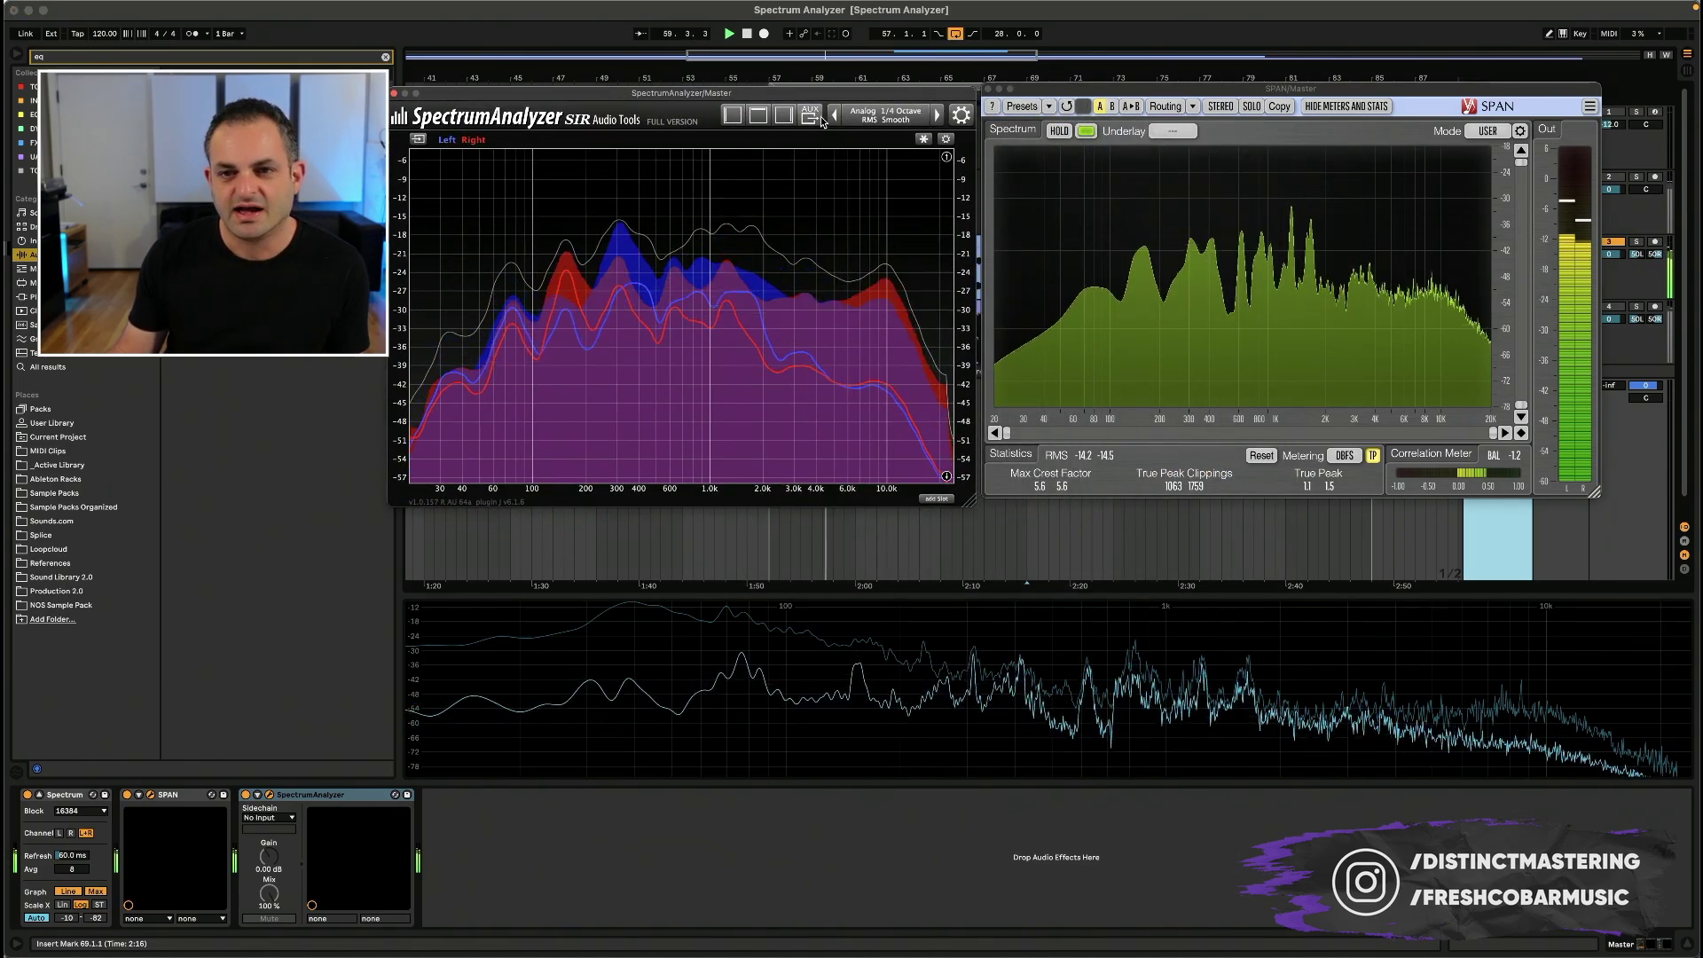
pyautogui.moveTo(823, 92); pyautogui.dragTo(891, 293)
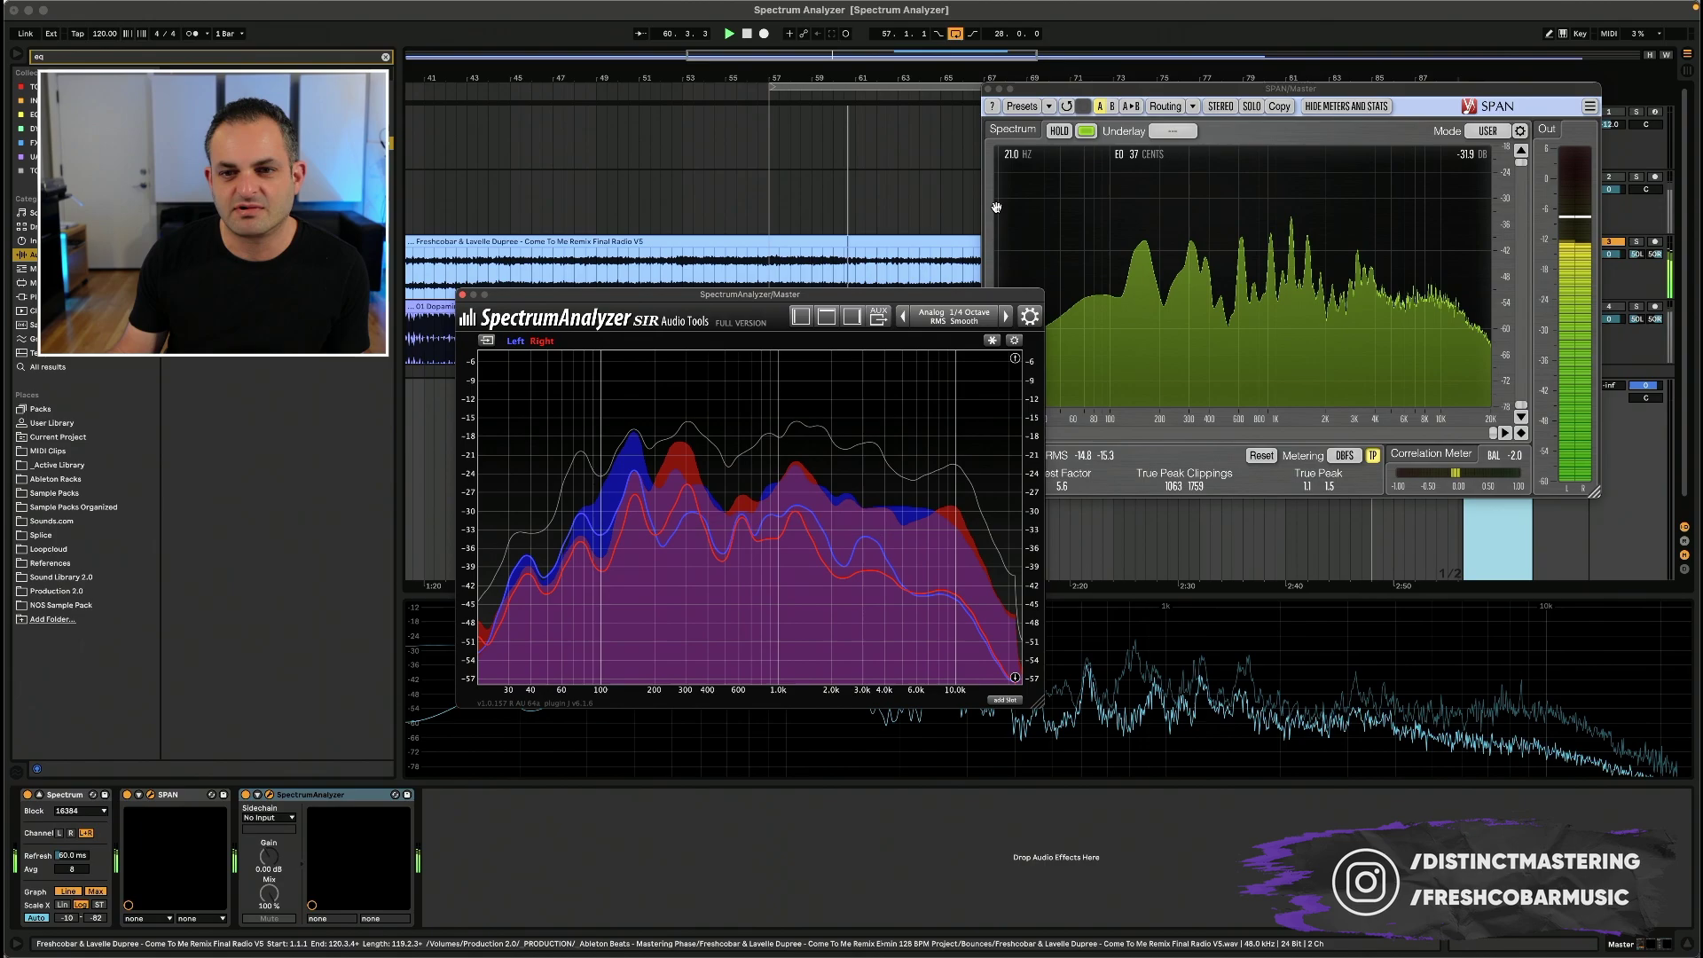
pyautogui.moveTo(1002, 89); pyautogui.dragTo(991, 371)
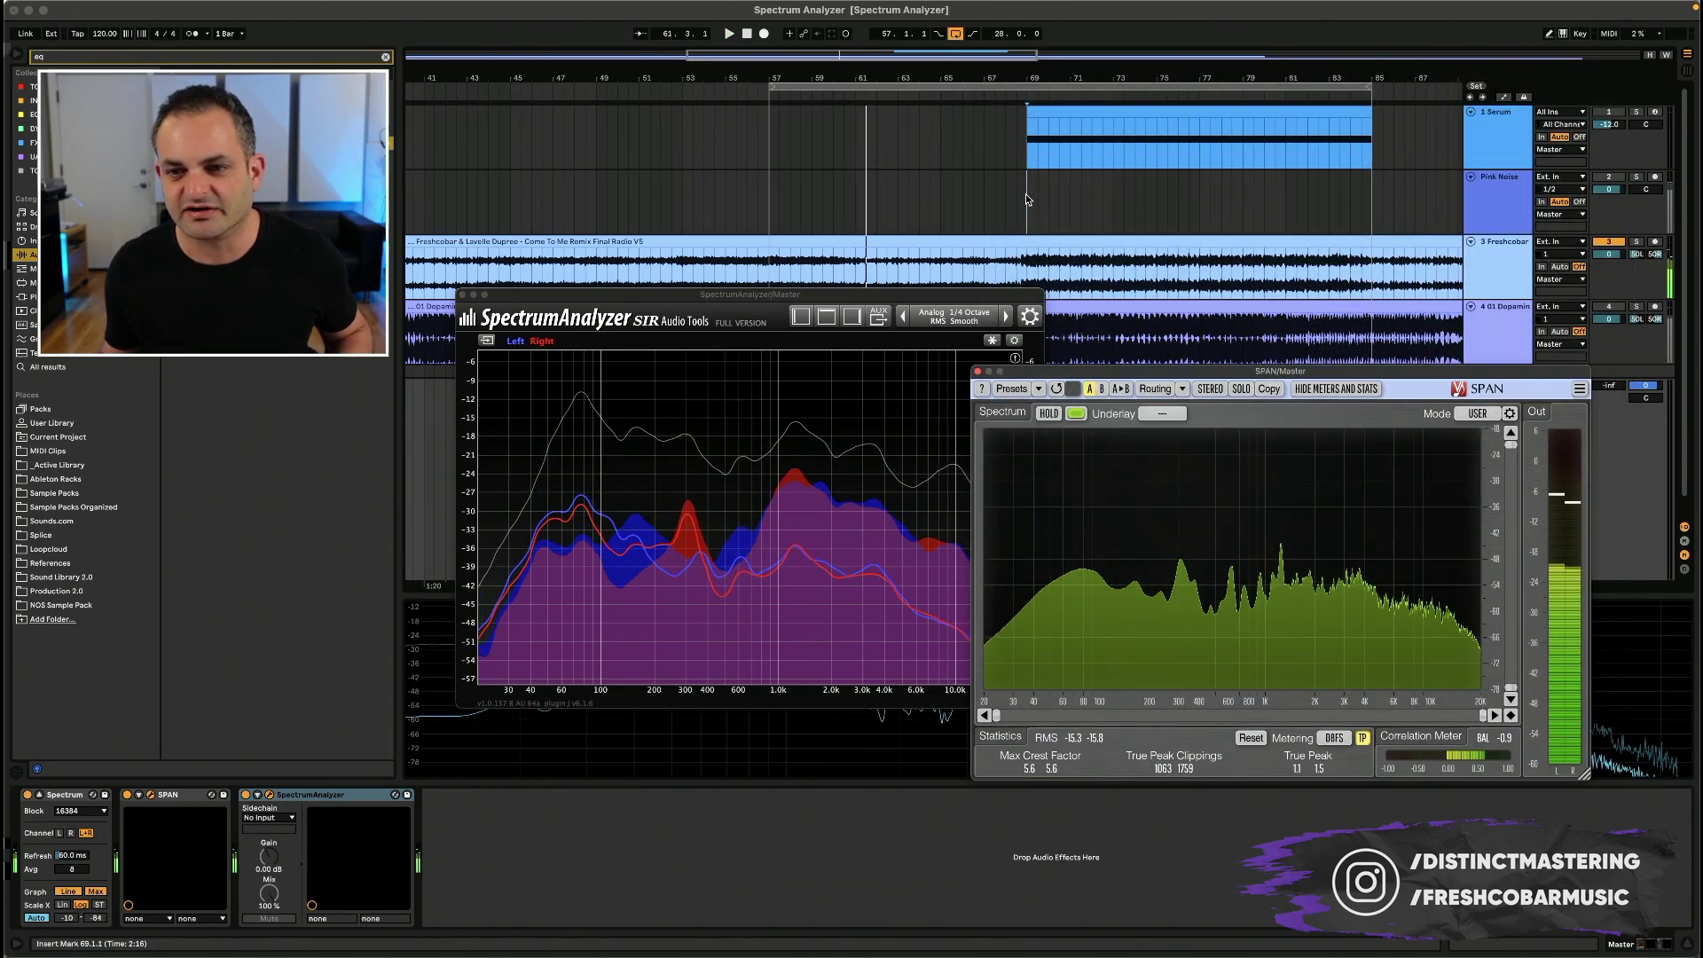
# Step: Play Pink Noise bars 69–85 and show the Master analyzers with both plugin windows repositioned
pyautogui.moveTo(1025, 198); pyautogui.dragTo(1374, 206)
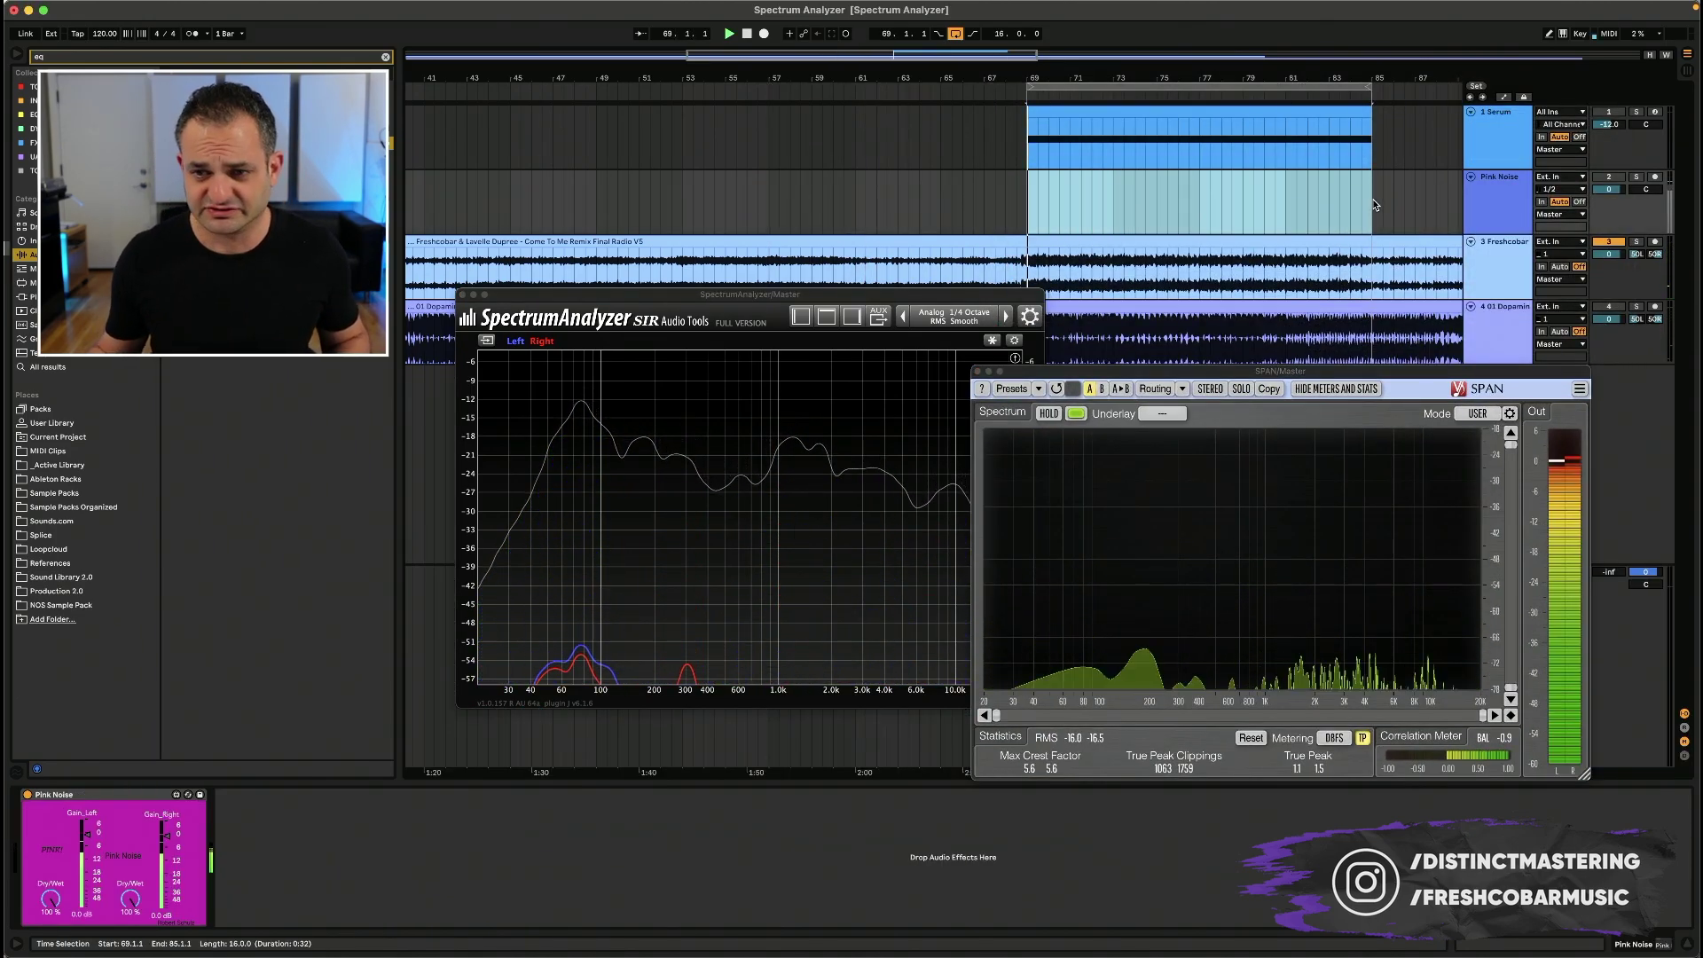
pyautogui.press('space')
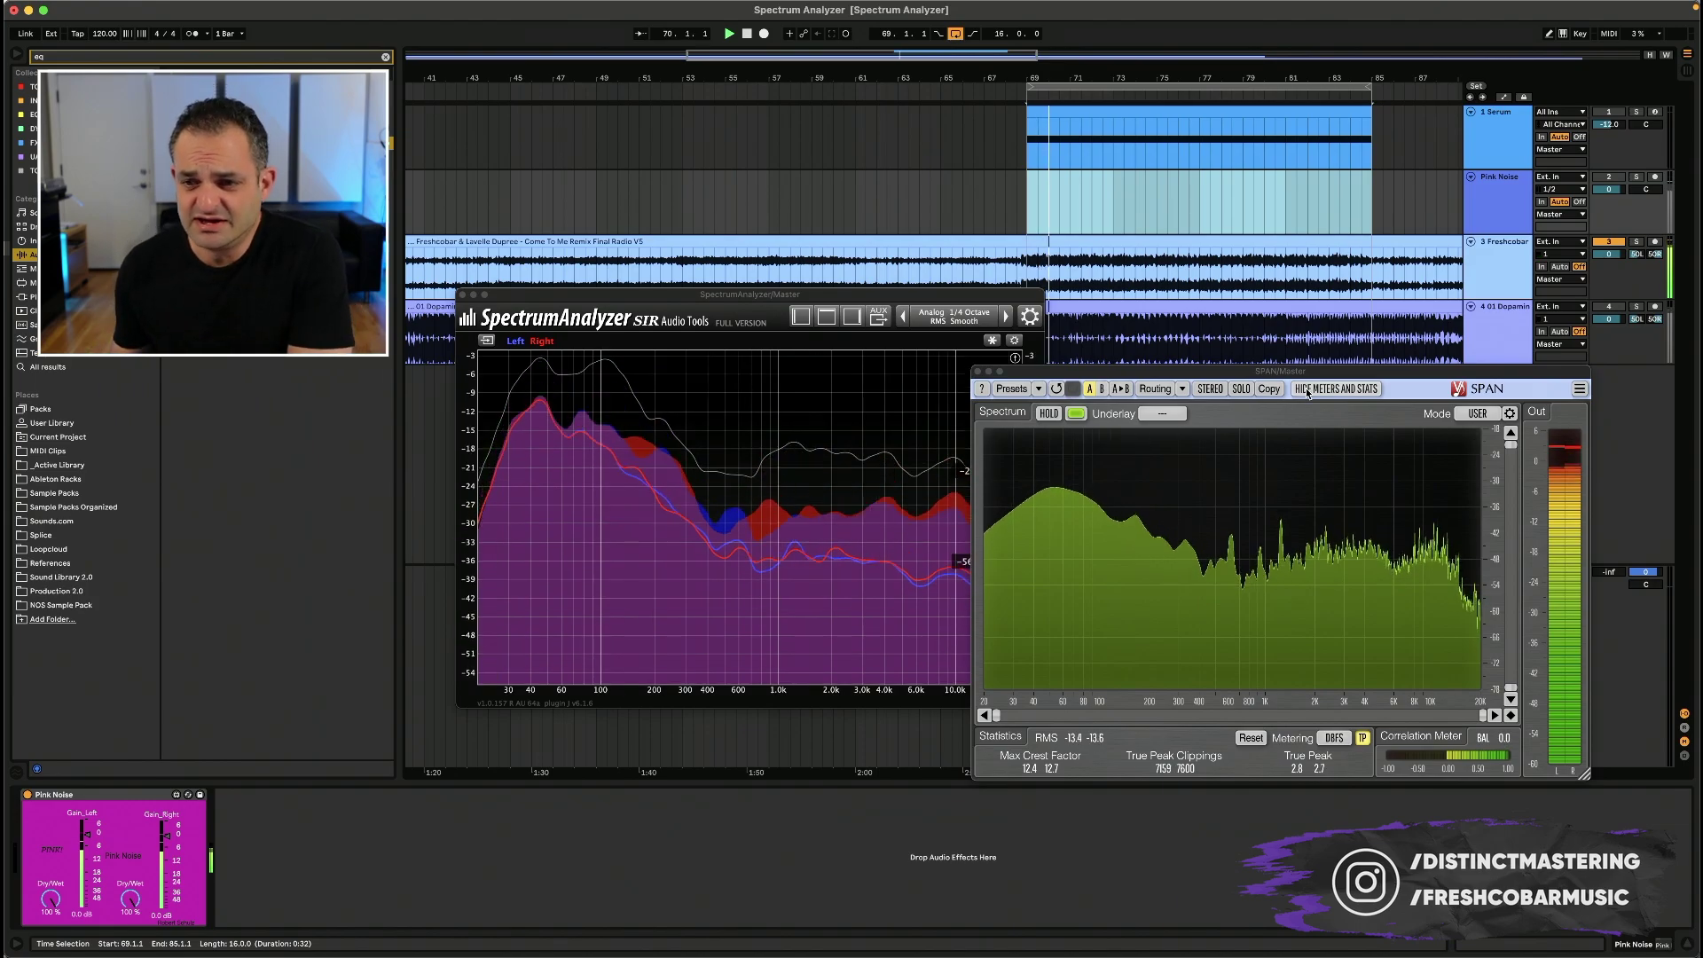
pyautogui.moveTo(1229, 376); pyautogui.dragTo(1326, 238)
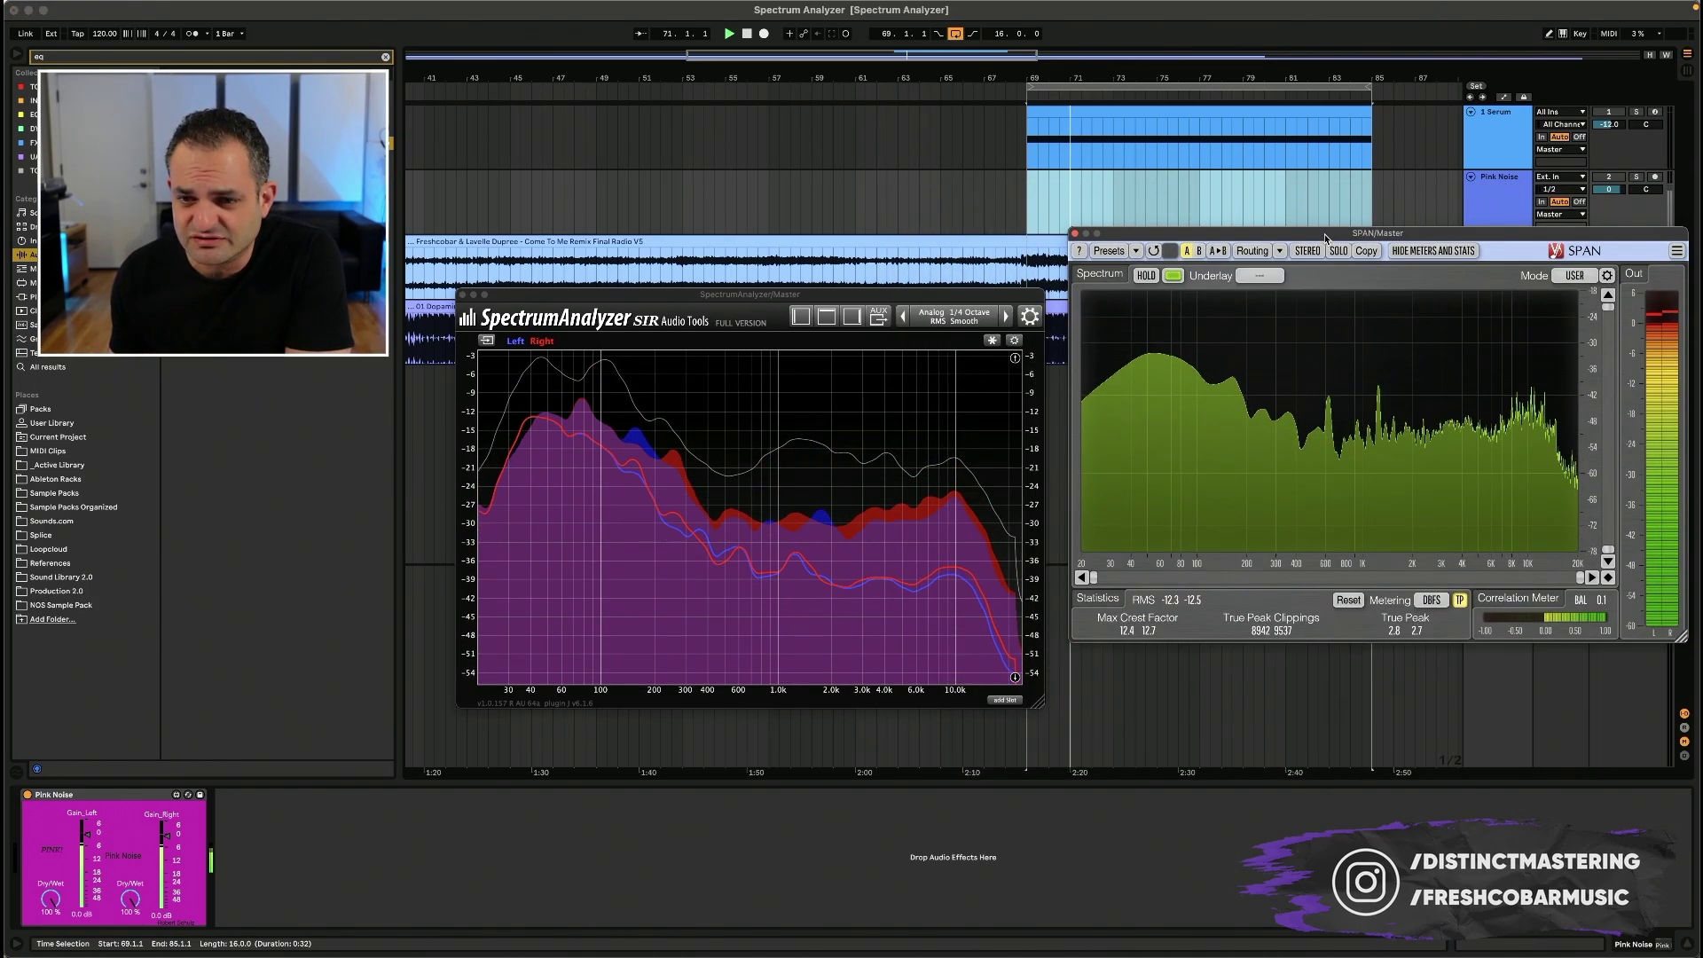
pyautogui.moveTo(798, 295); pyautogui.dragTo(746, 200)
pyautogui.moveTo(1131, 233); pyautogui.dragTo(1062, 200)
pyautogui.click(697, 199)
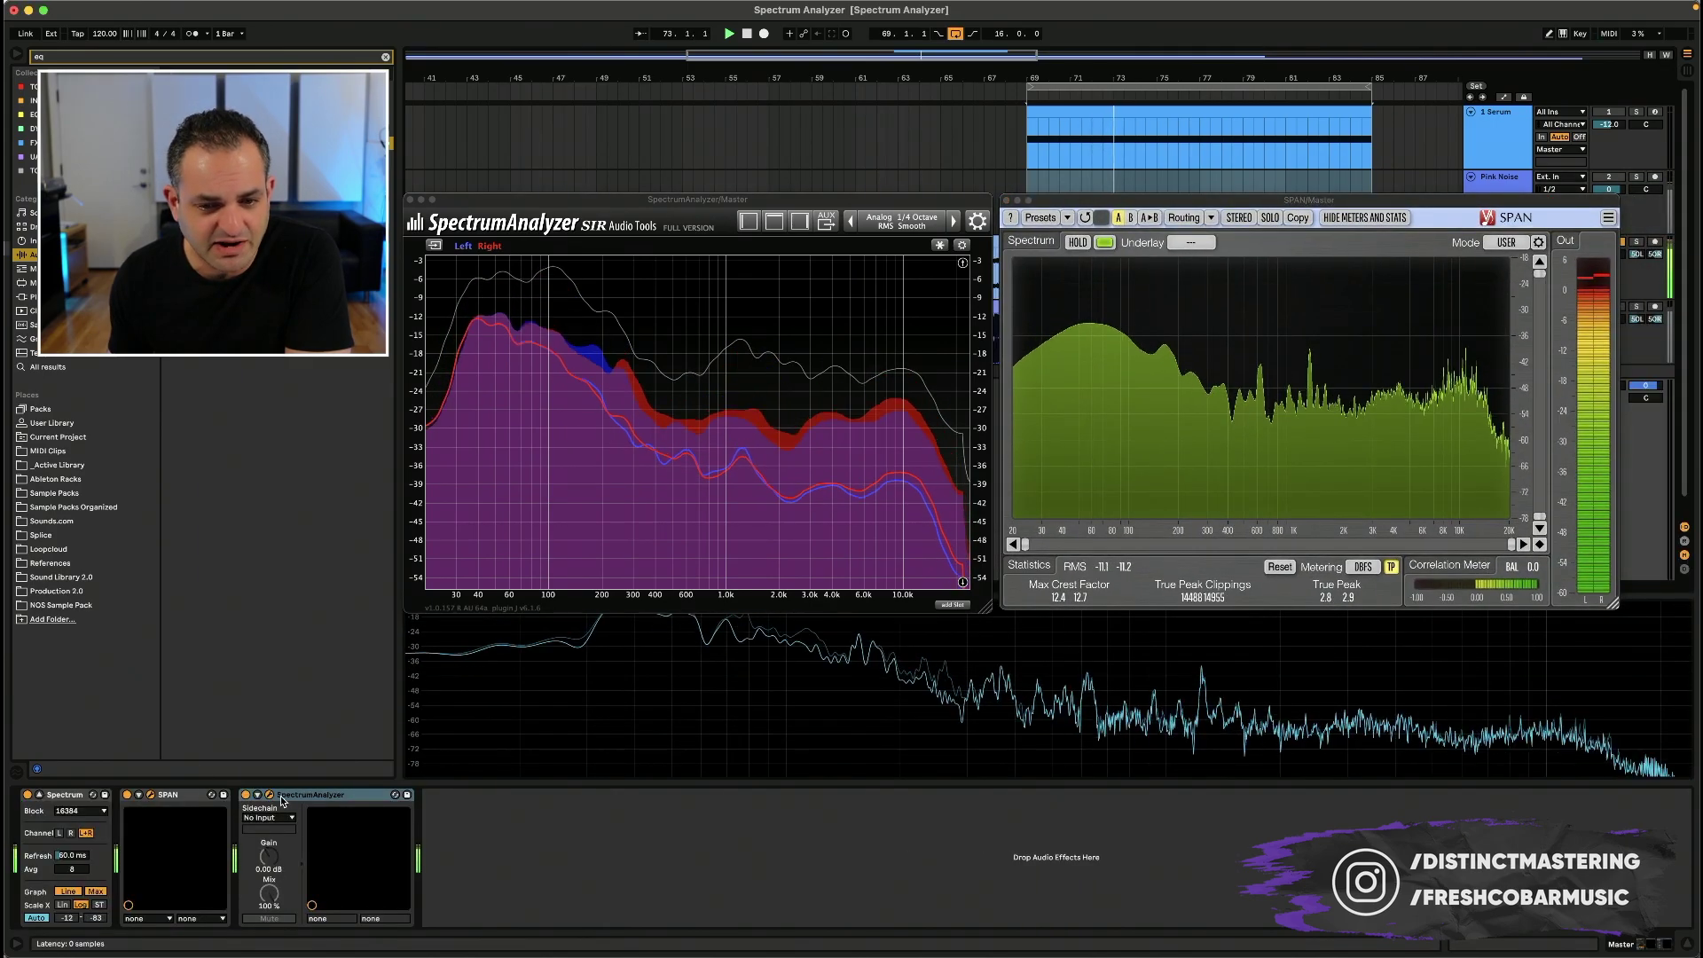
# Step: Raise both analyzer windows and check SIR's factory presets without changing them
pyautogui.moveTo(1050, 203); pyautogui.dragTo(977, 112)
pyautogui.moveTo(1099, 204); pyautogui.dragTo(1113, 107)
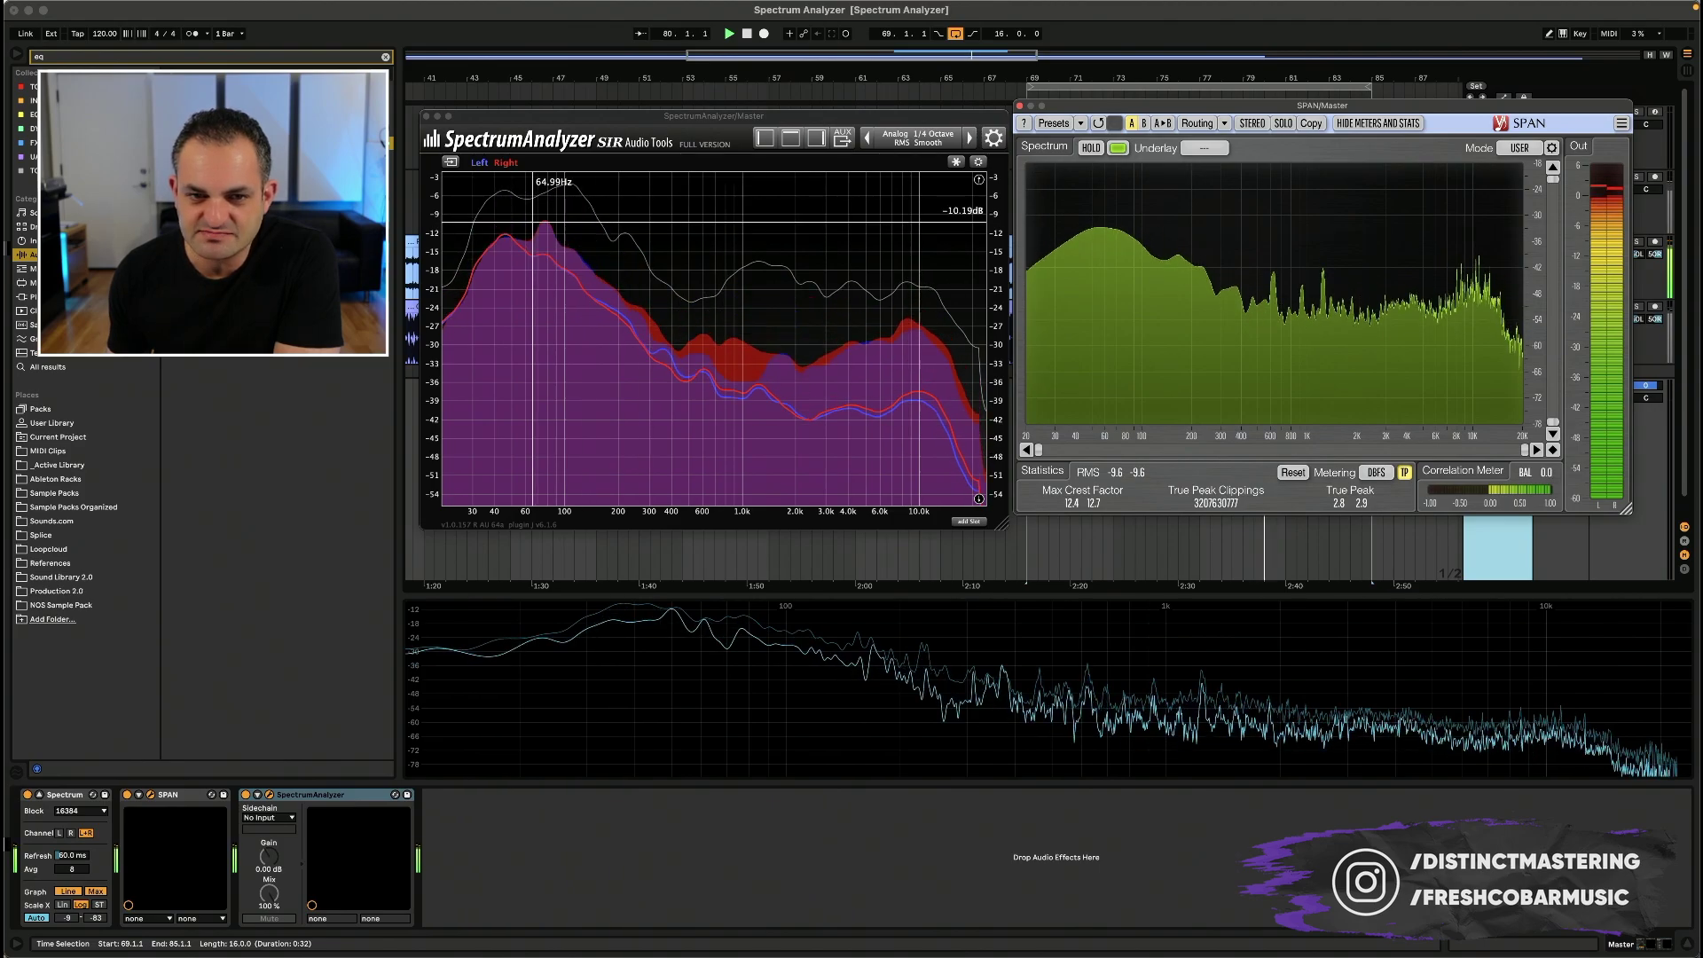
pyautogui.click(900, 142)
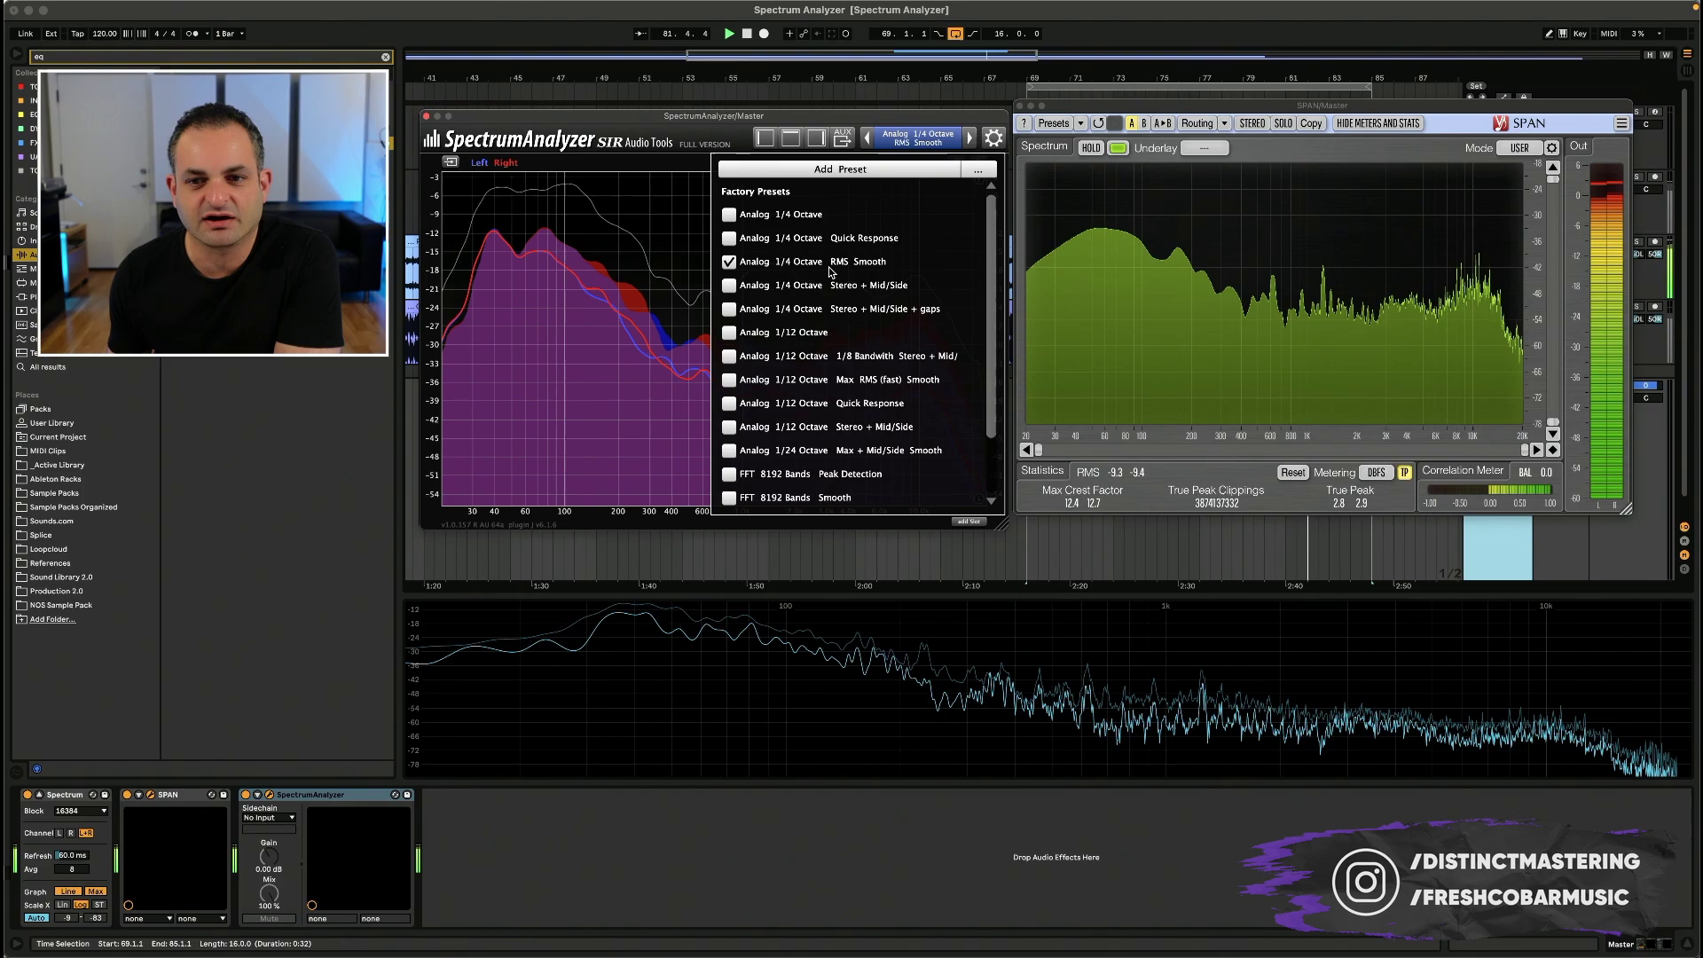
pyautogui.click(641, 164)
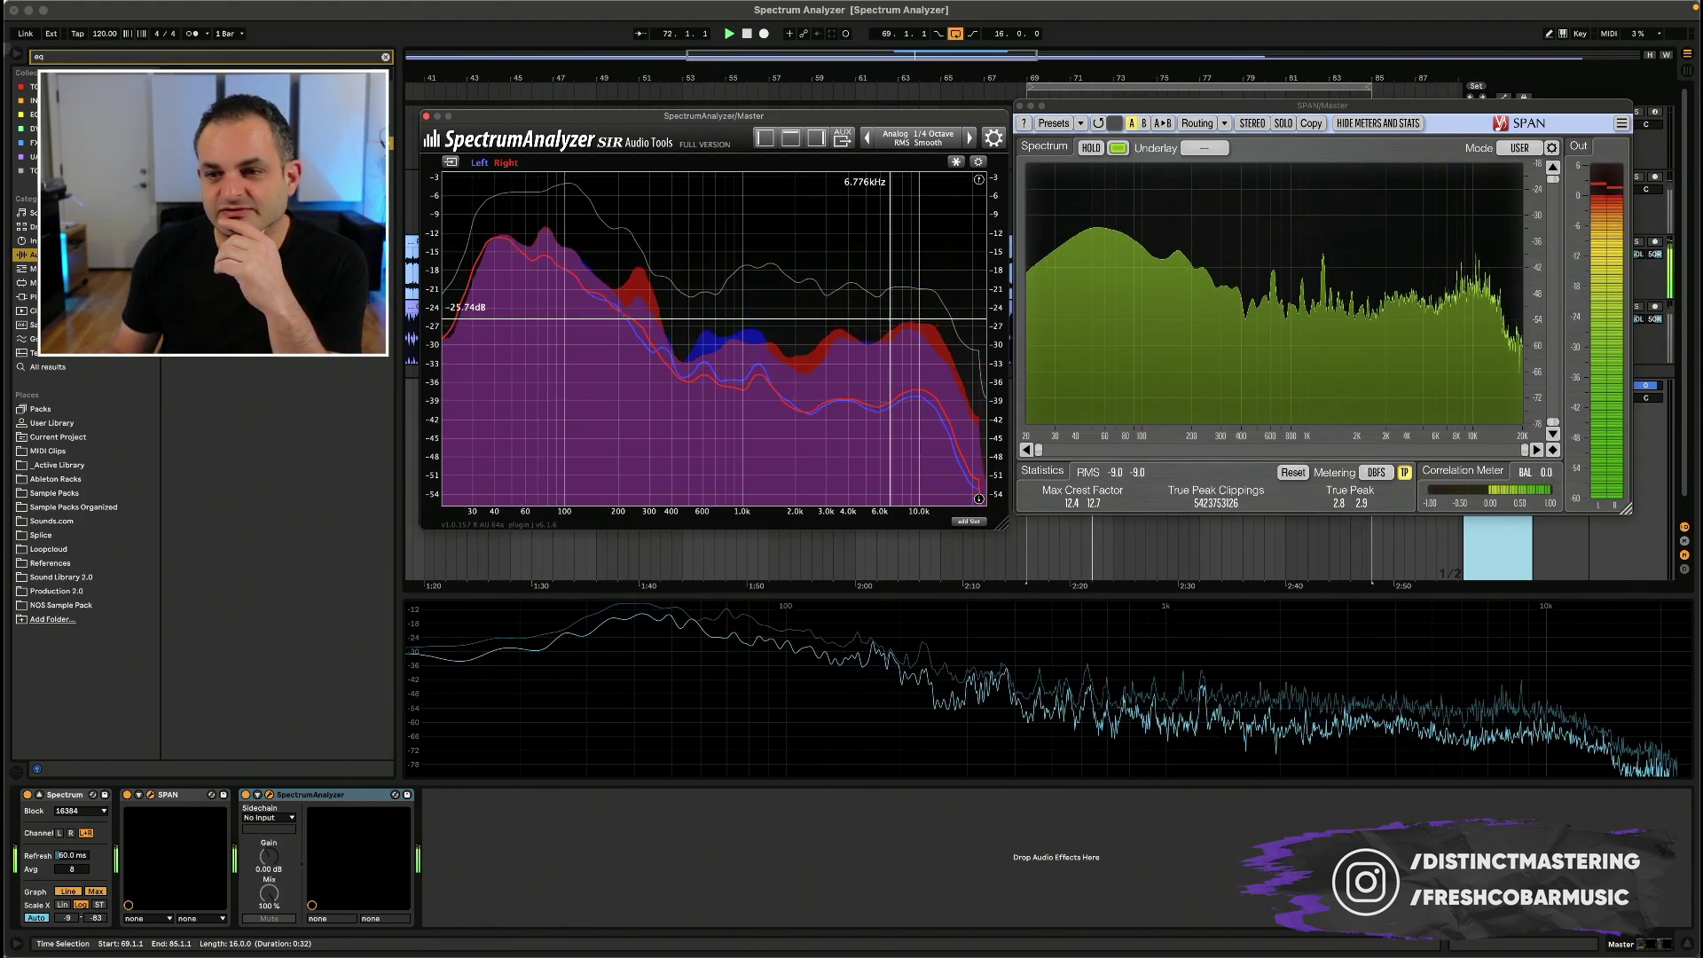
# Step: Reduce SPAN's spectrum smoothing from 4.50 to 0.75 and check its slope value
pyautogui.click(1553, 148)
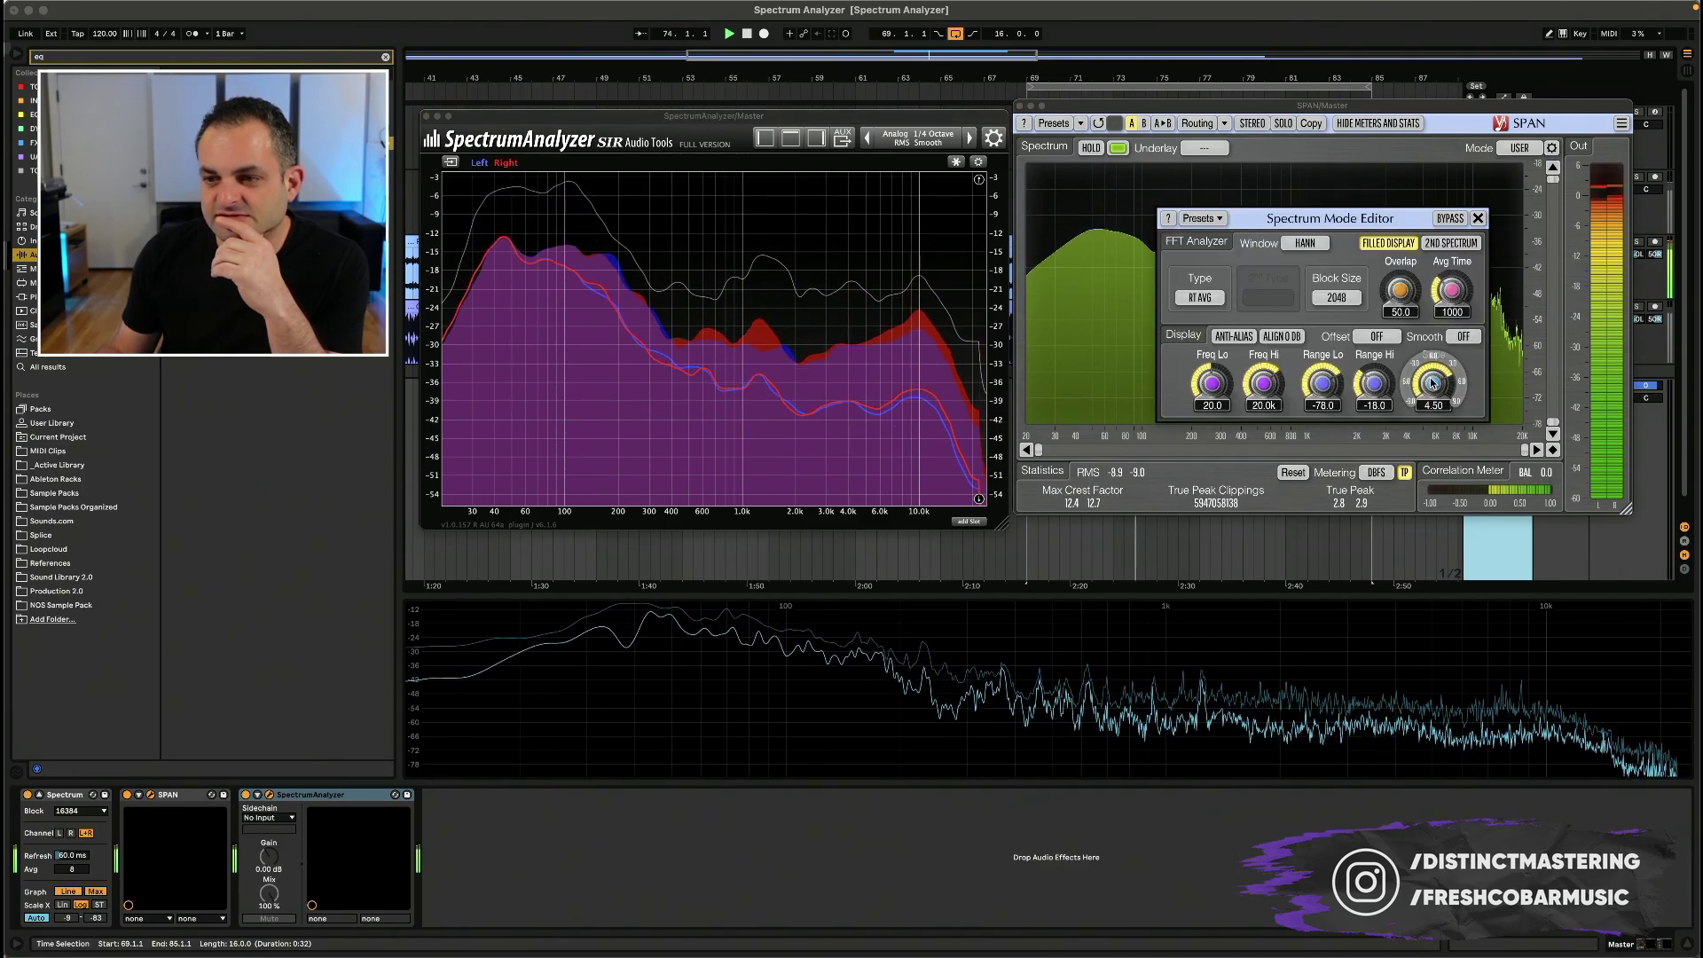
pyautogui.moveTo(1432, 383); pyautogui.dragTo(1431, 418)
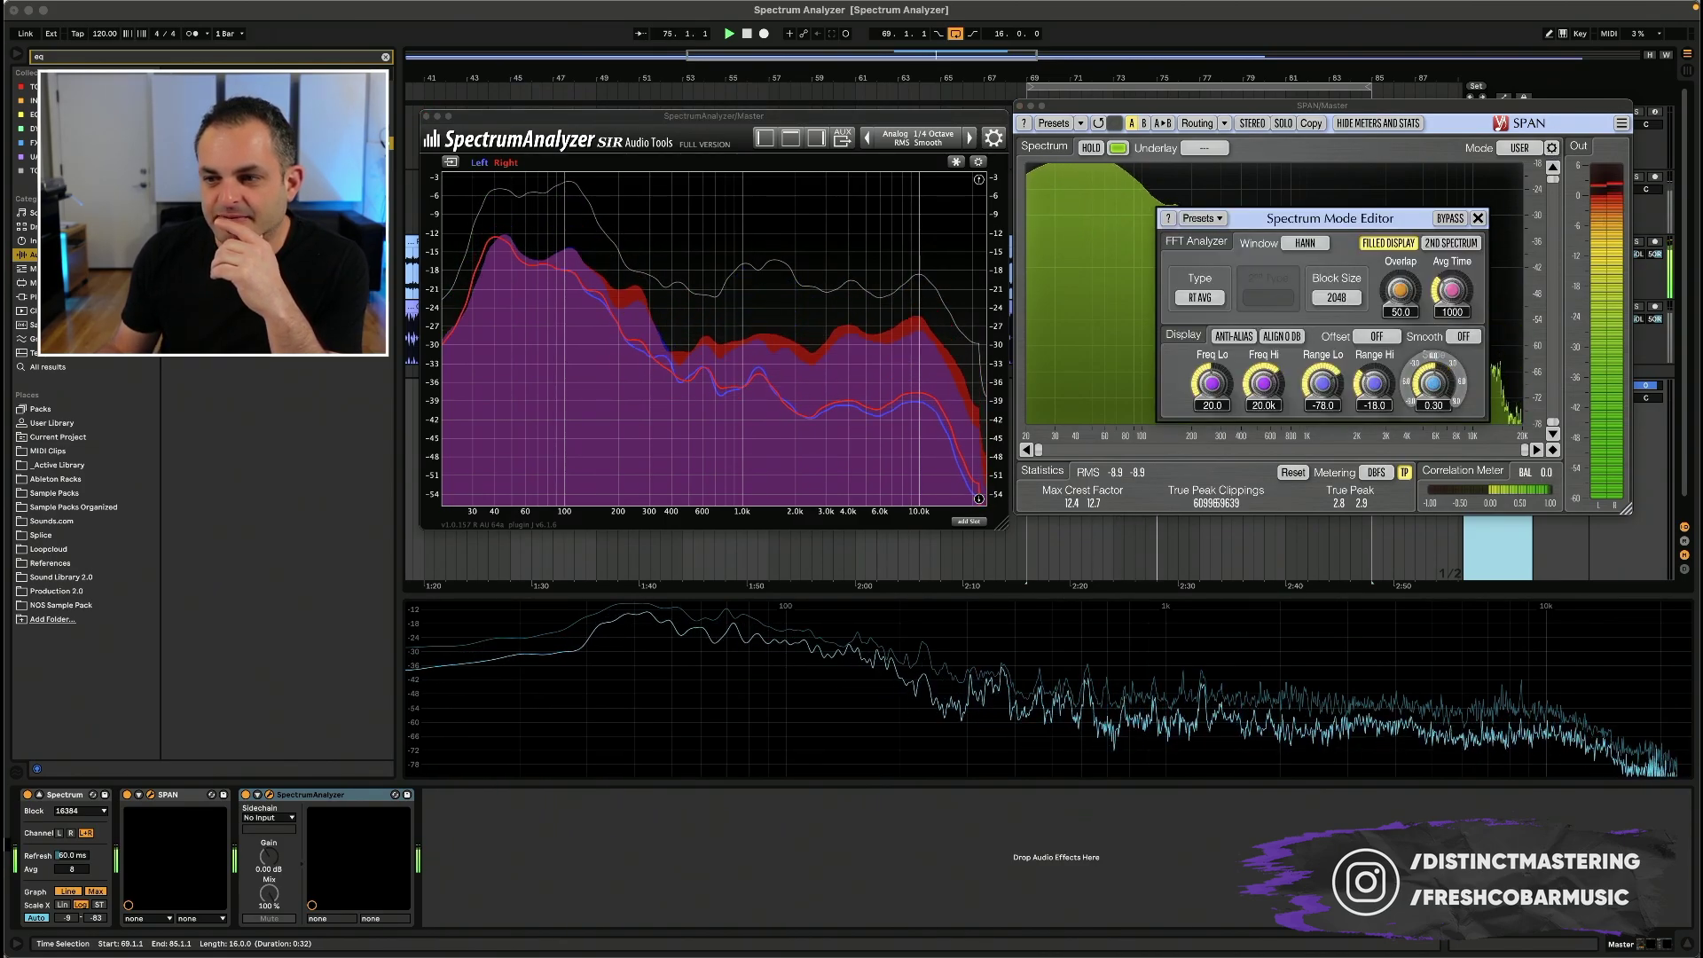
pyautogui.click(1431, 405)
pyautogui.click(1478, 218)
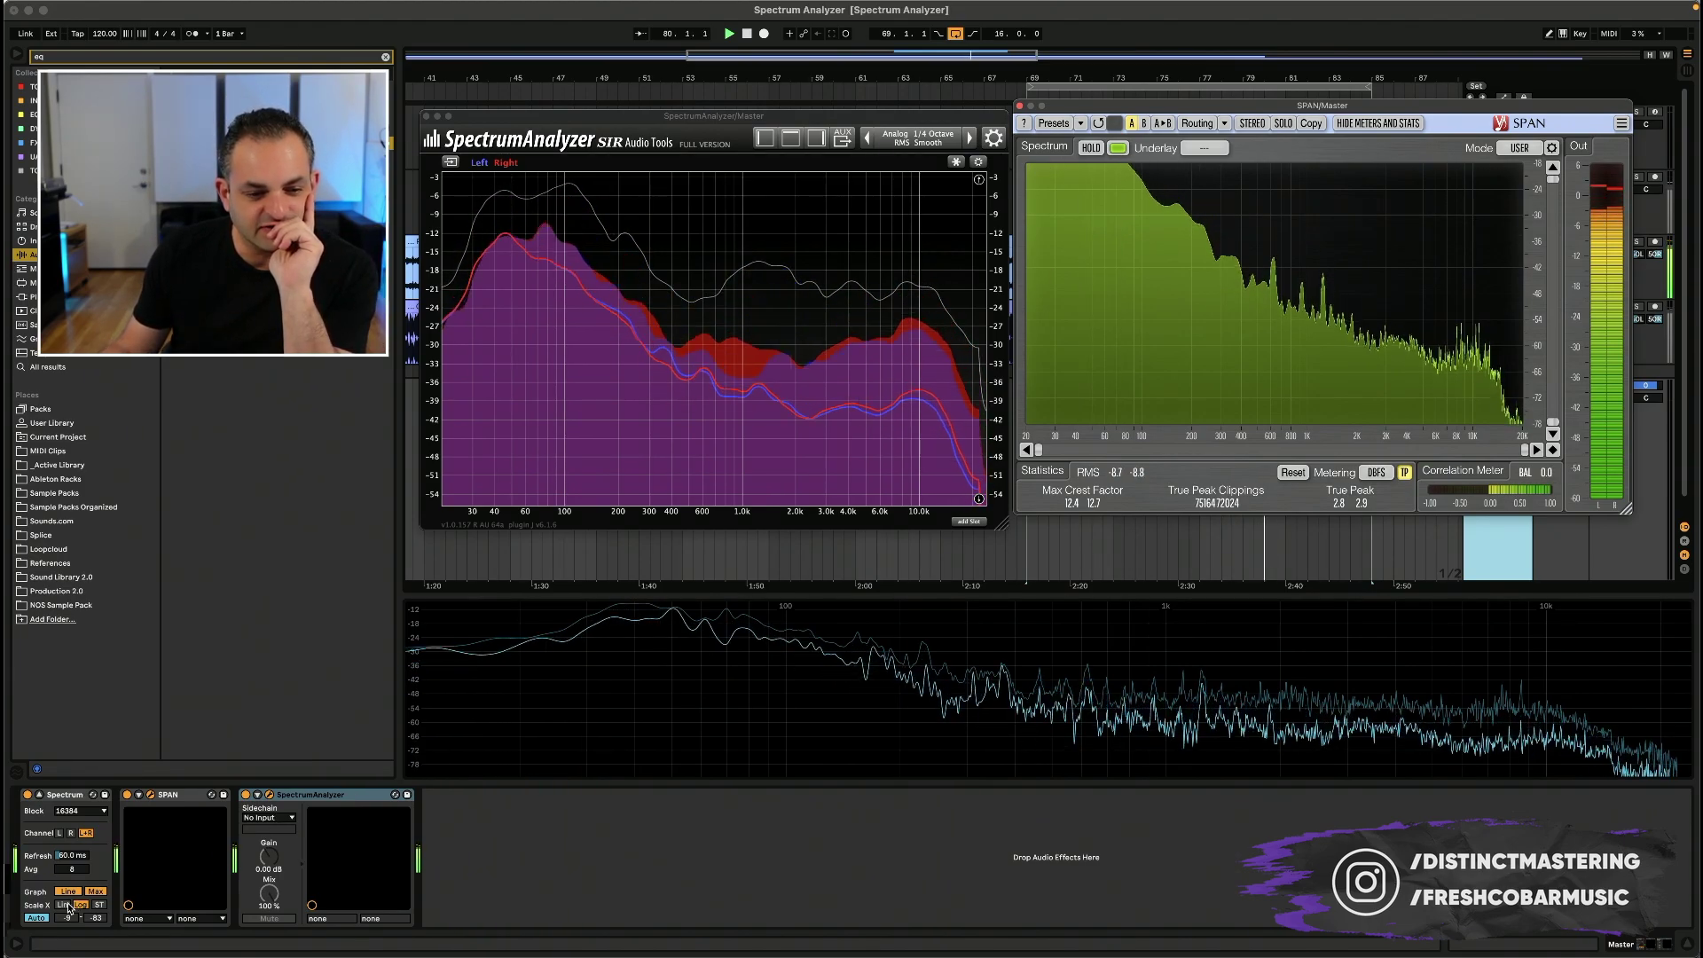
# Step: Compare Spectrum averaging of 1 and 8, then slide SPAN left over SpectrumAnalyzer
pyautogui.click(37, 919)
pyautogui.click(37, 918)
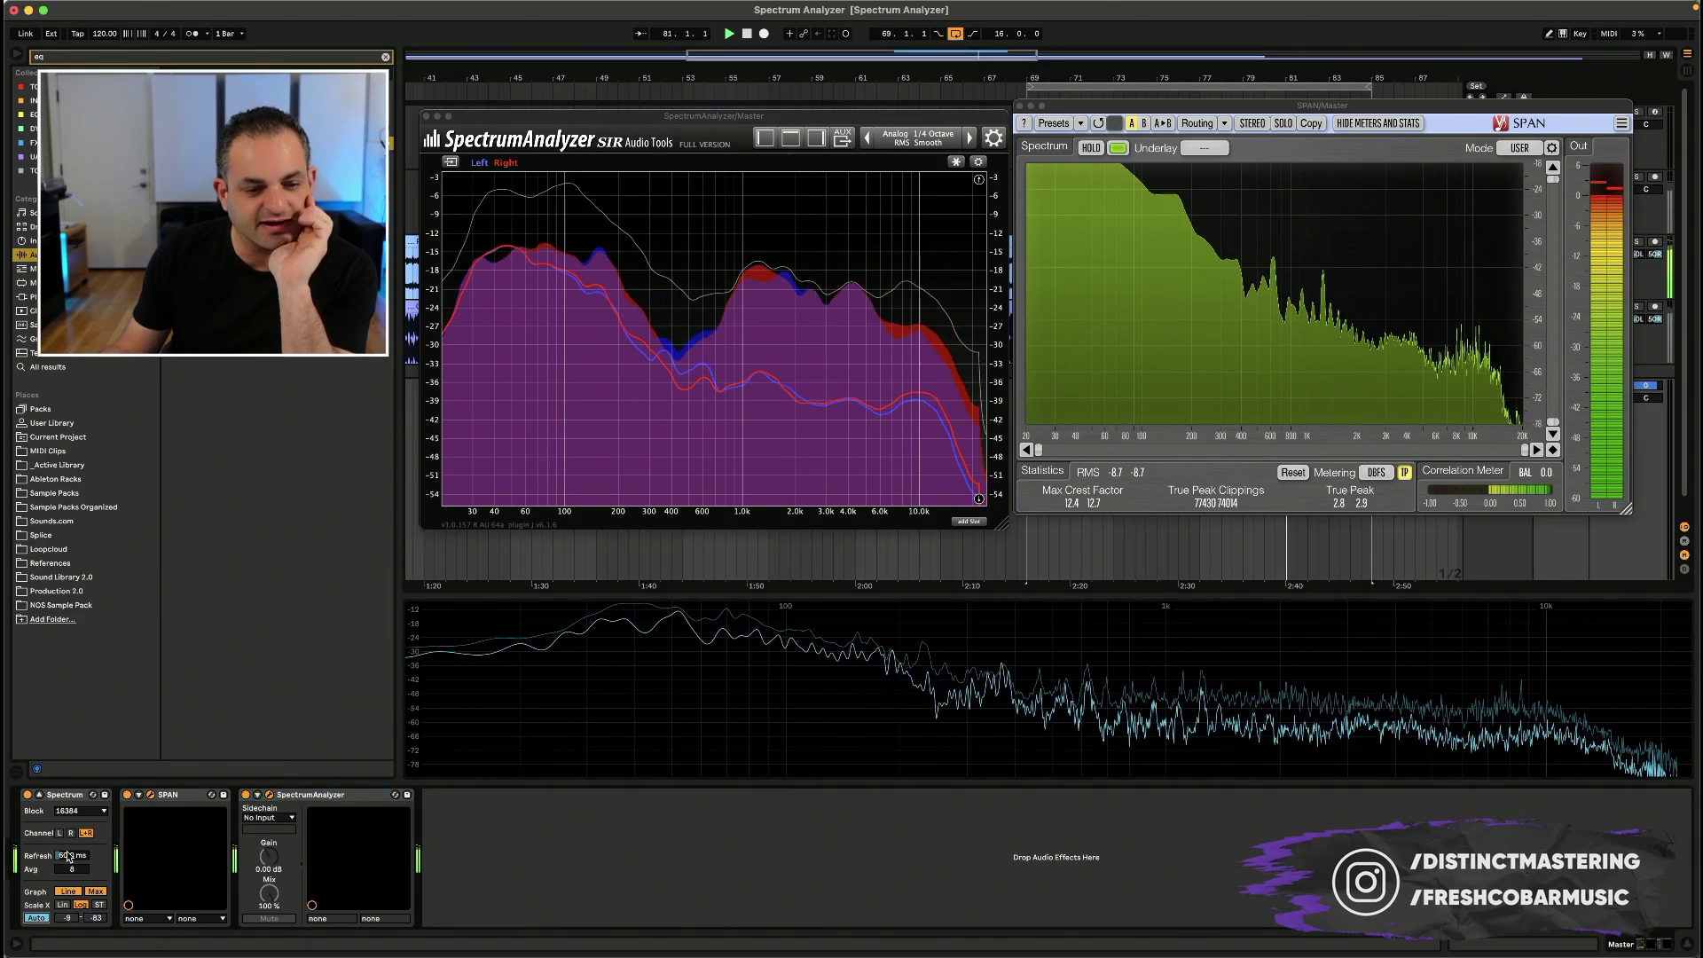
pyautogui.moveTo(71, 870); pyautogui.dragTo(71, 887)
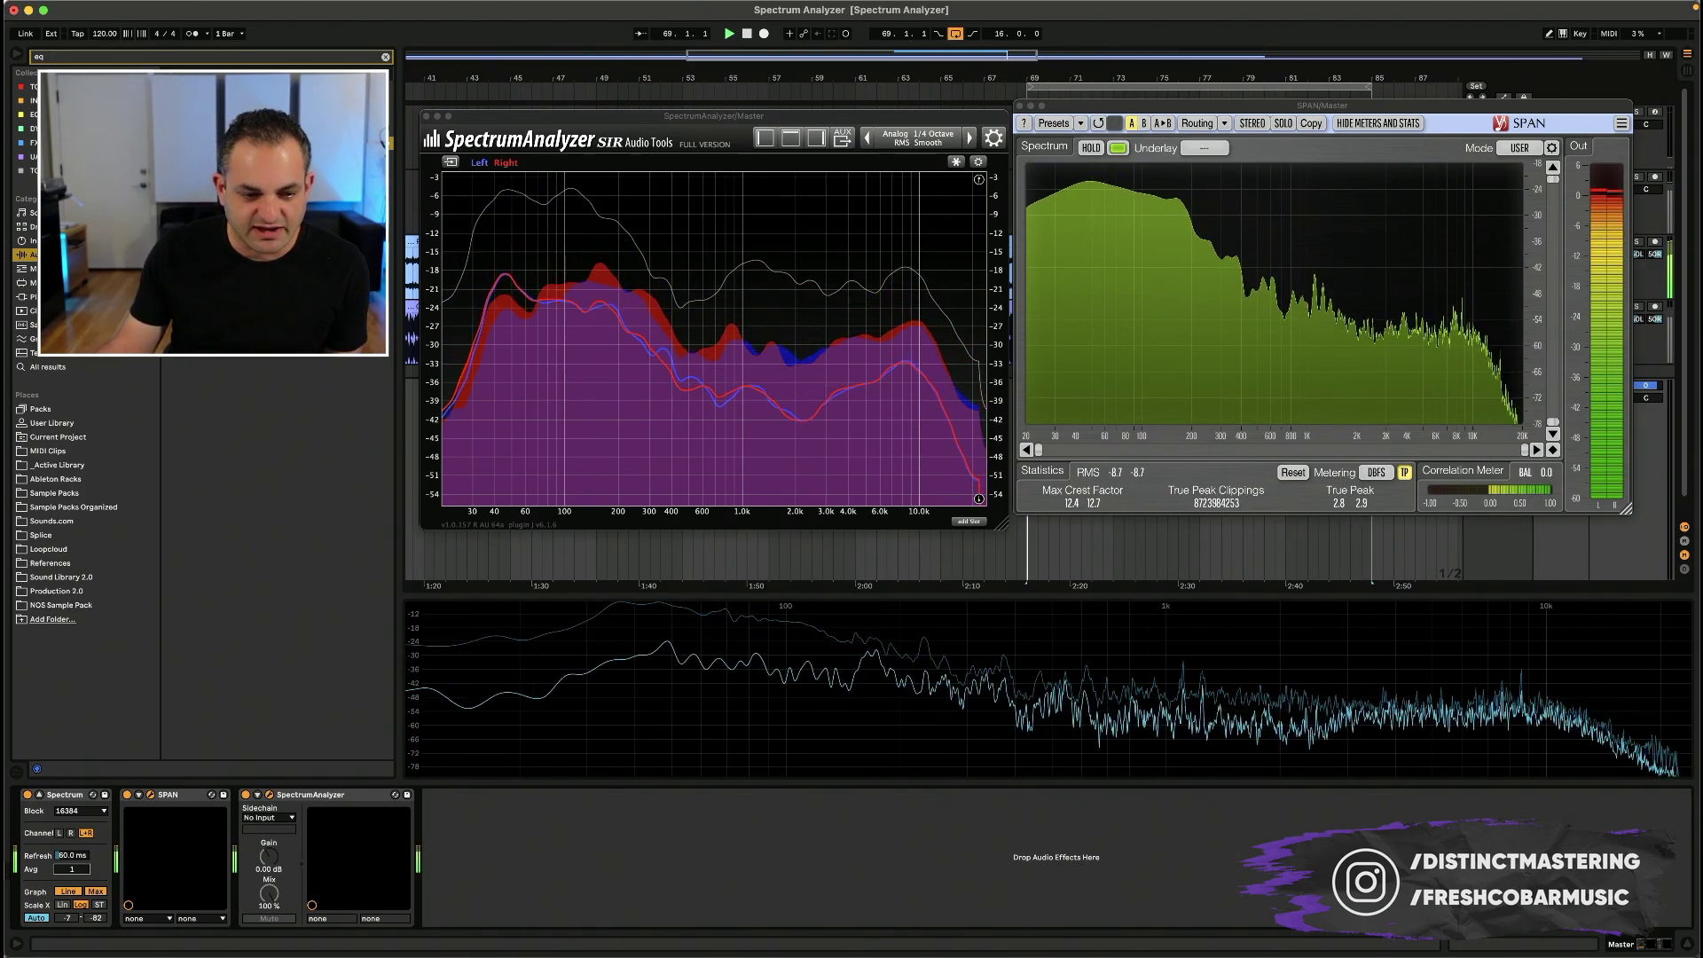
pyautogui.moveTo(71, 869); pyautogui.dragTo(71, 847)
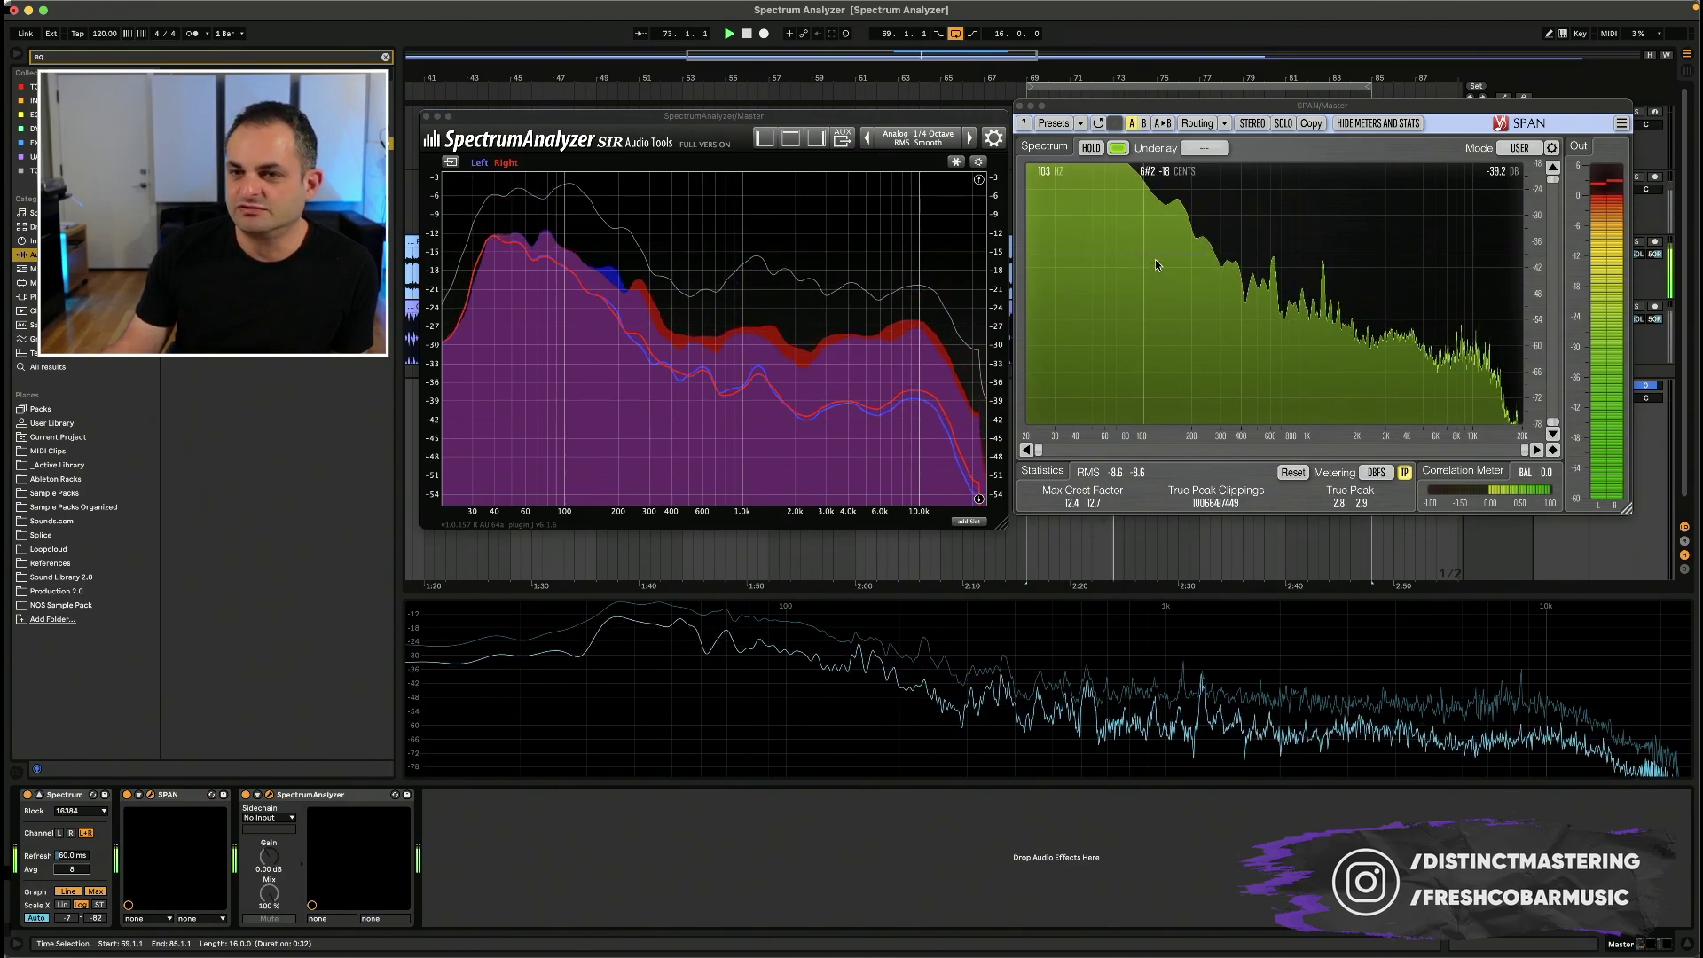
pyautogui.moveTo(974, 116); pyautogui.dragTo(973, 105)
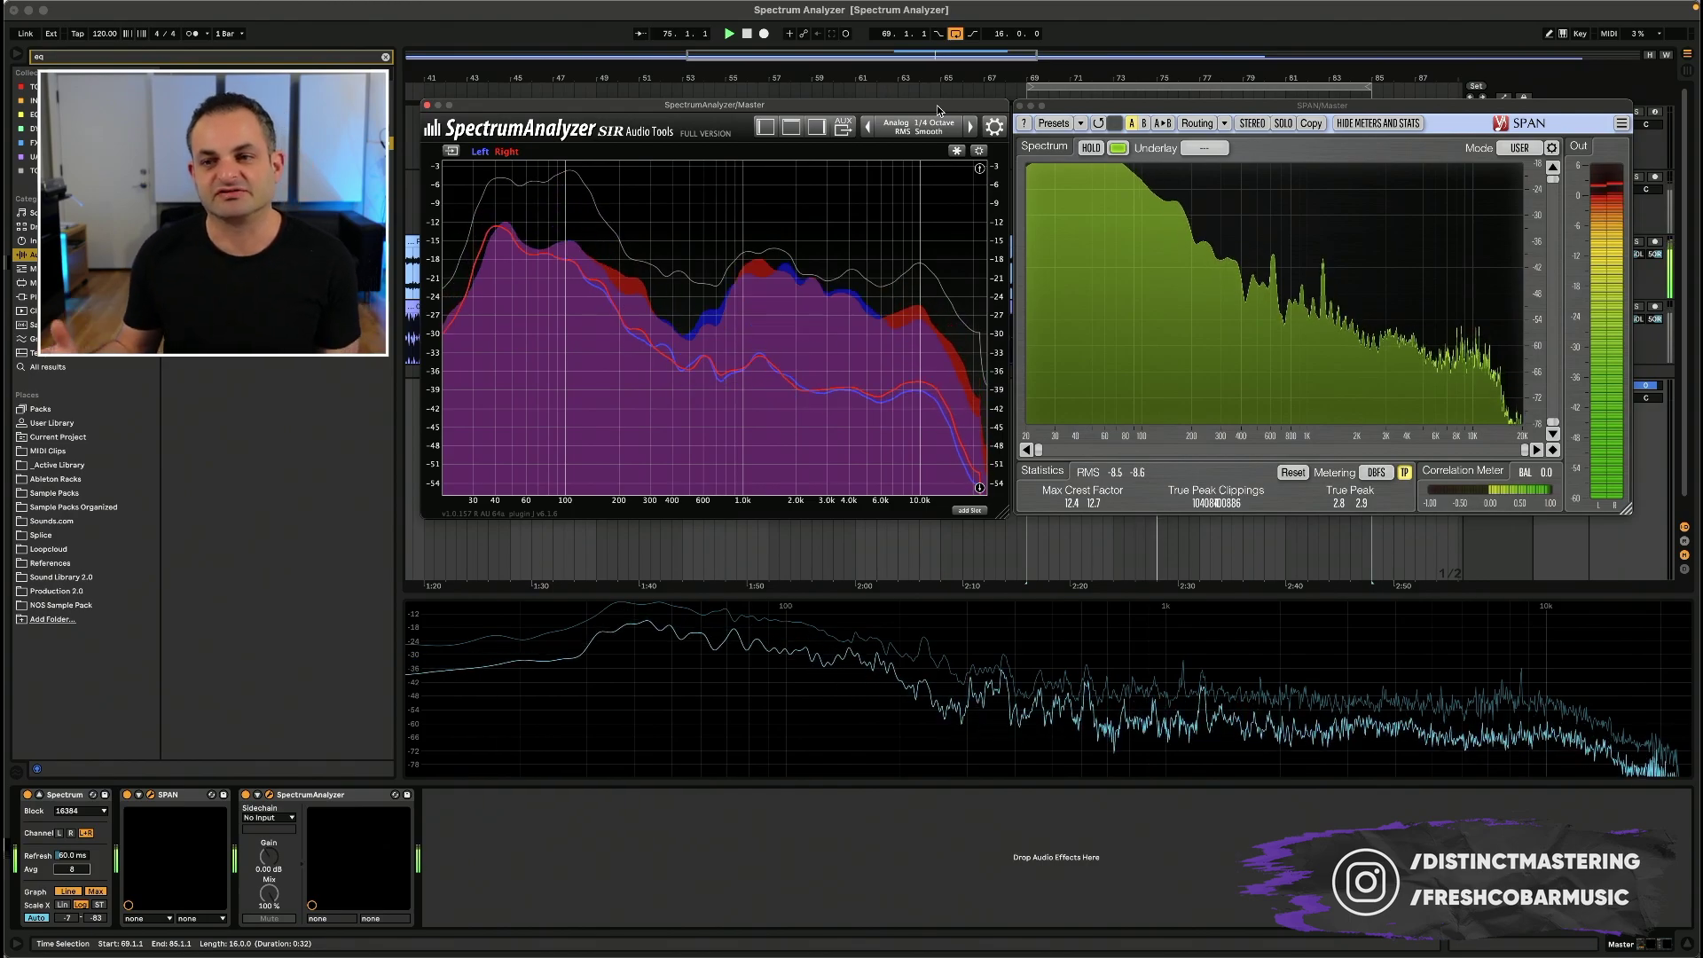
pyautogui.moveTo(1268, 105); pyautogui.dragTo(1075, 101)
# Step: Turn off track 3's EQ Eight and inspect SPAN's slope in its mode settings
pyautogui.click(1505, 241)
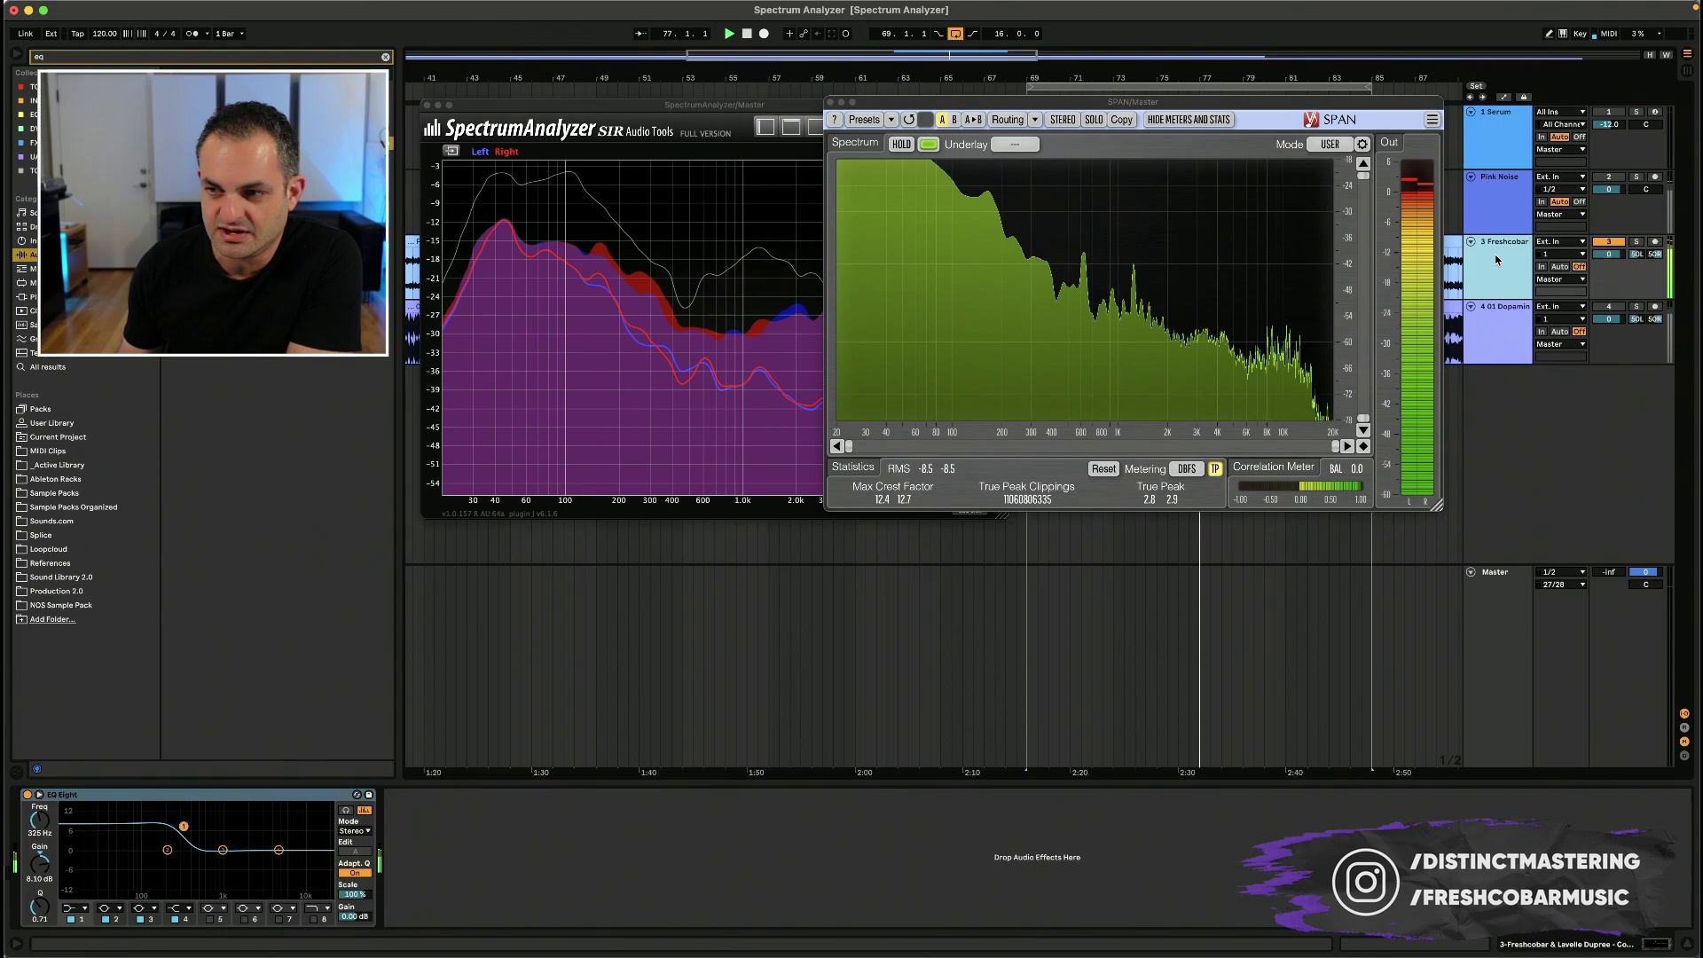
pyautogui.click(28, 795)
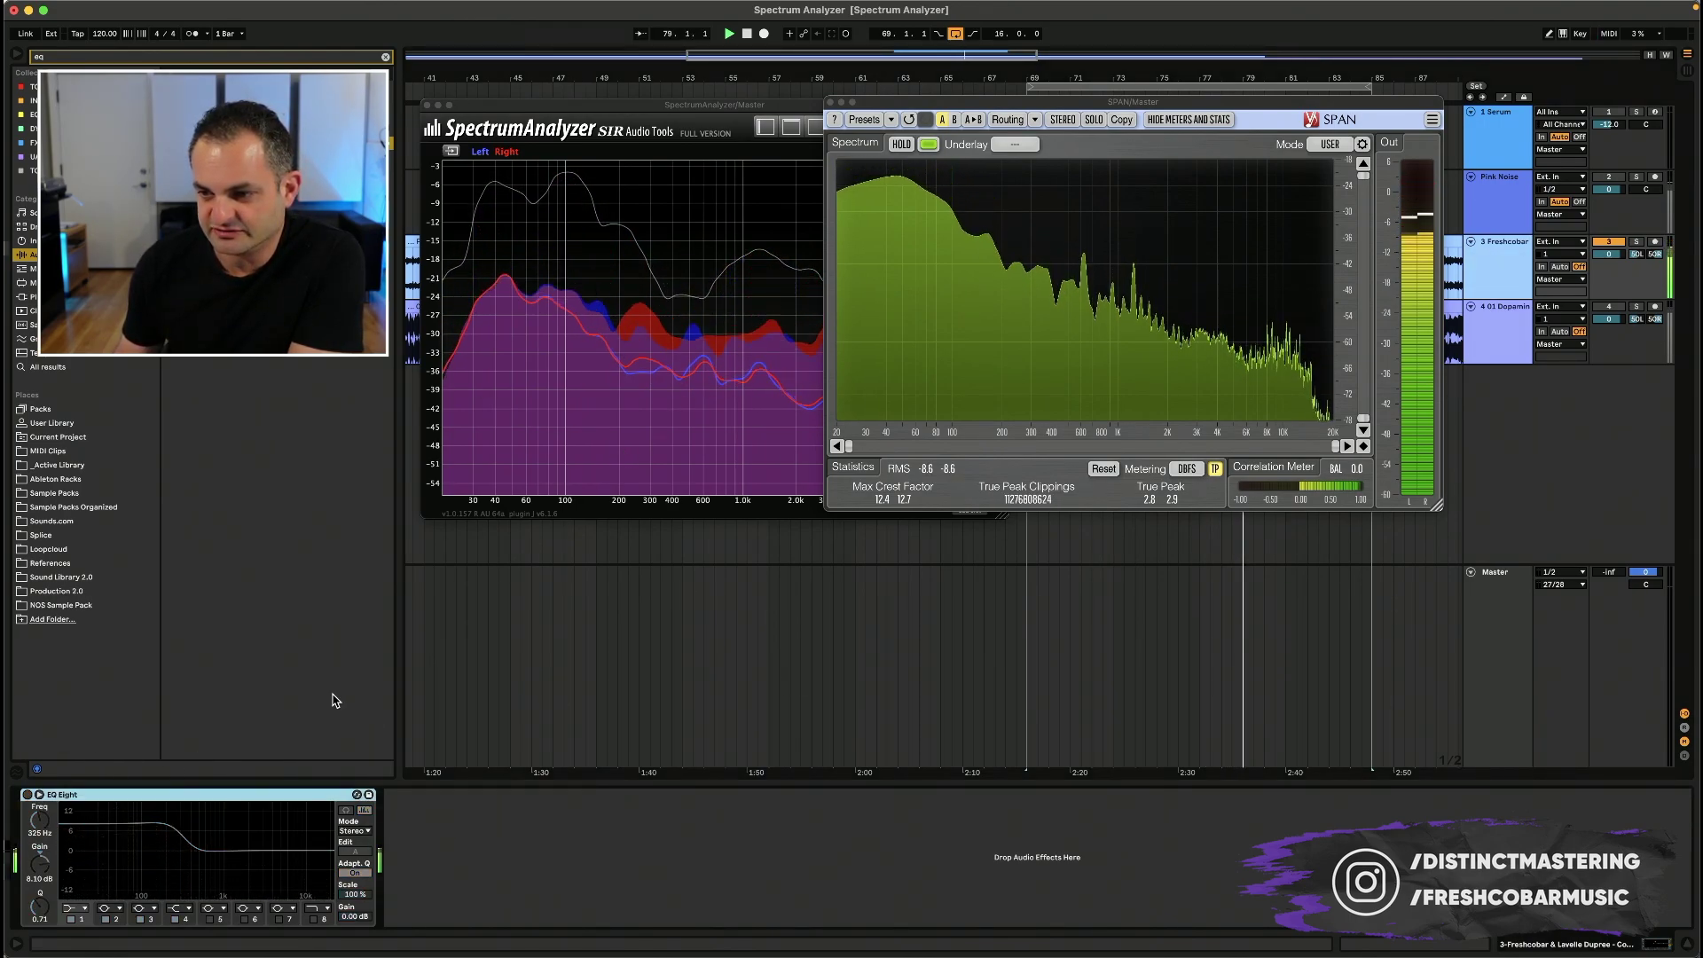
pyautogui.click(1490, 575)
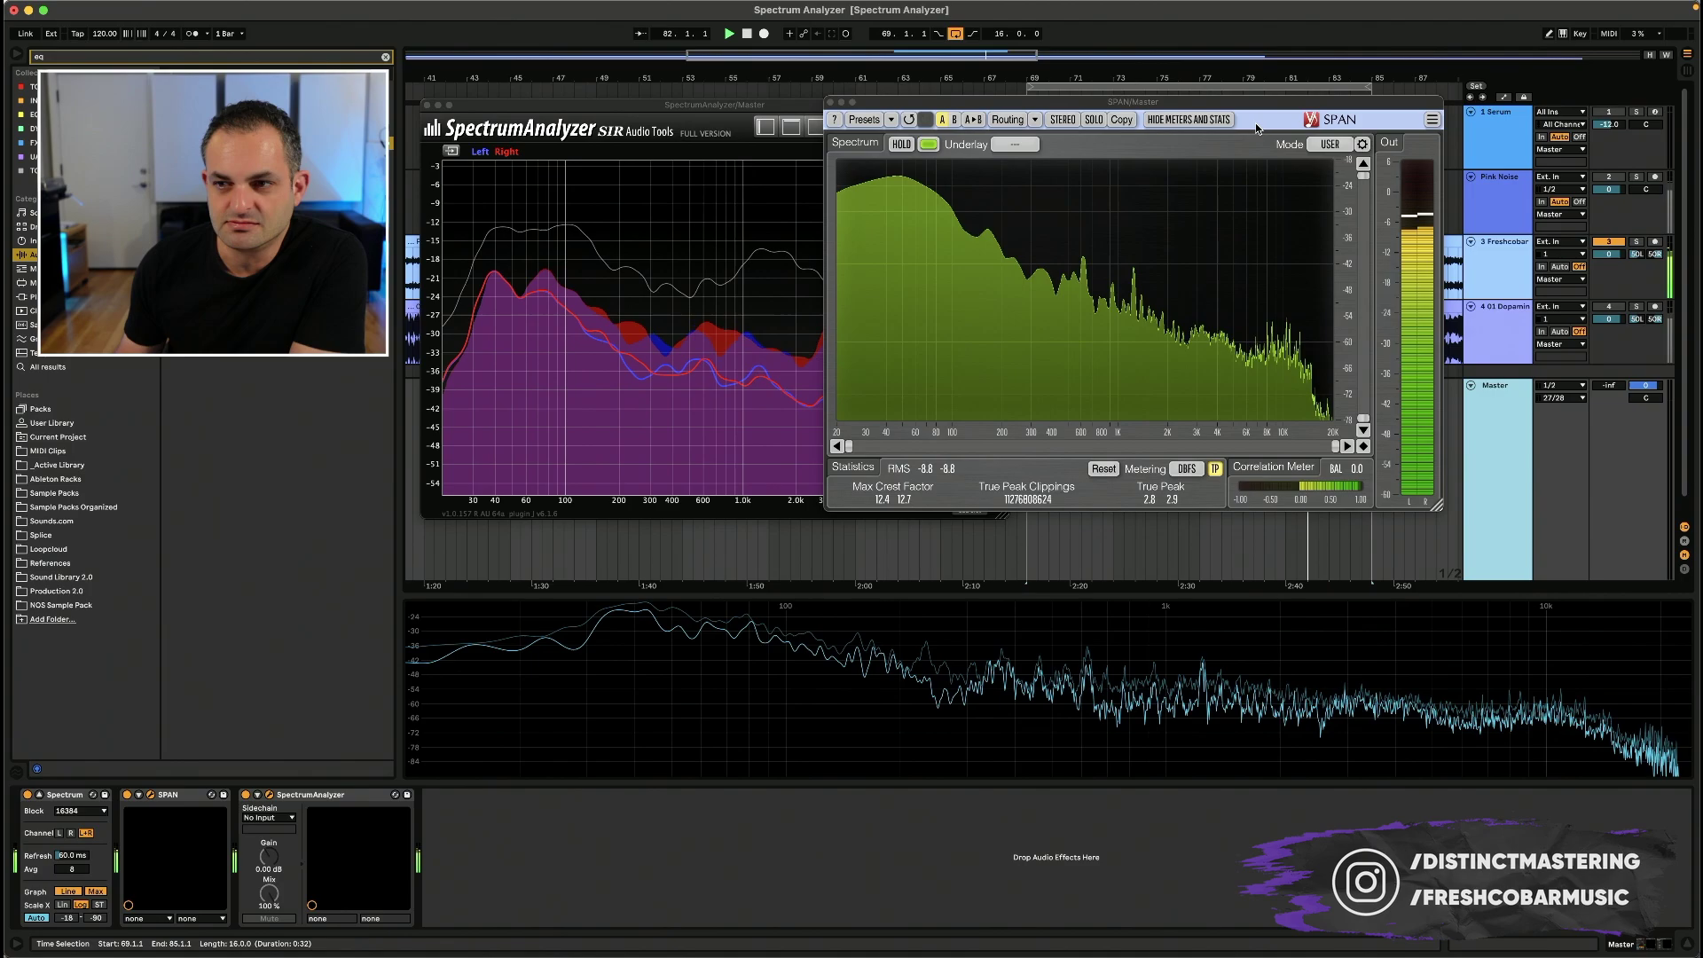
pyautogui.click(1363, 143)
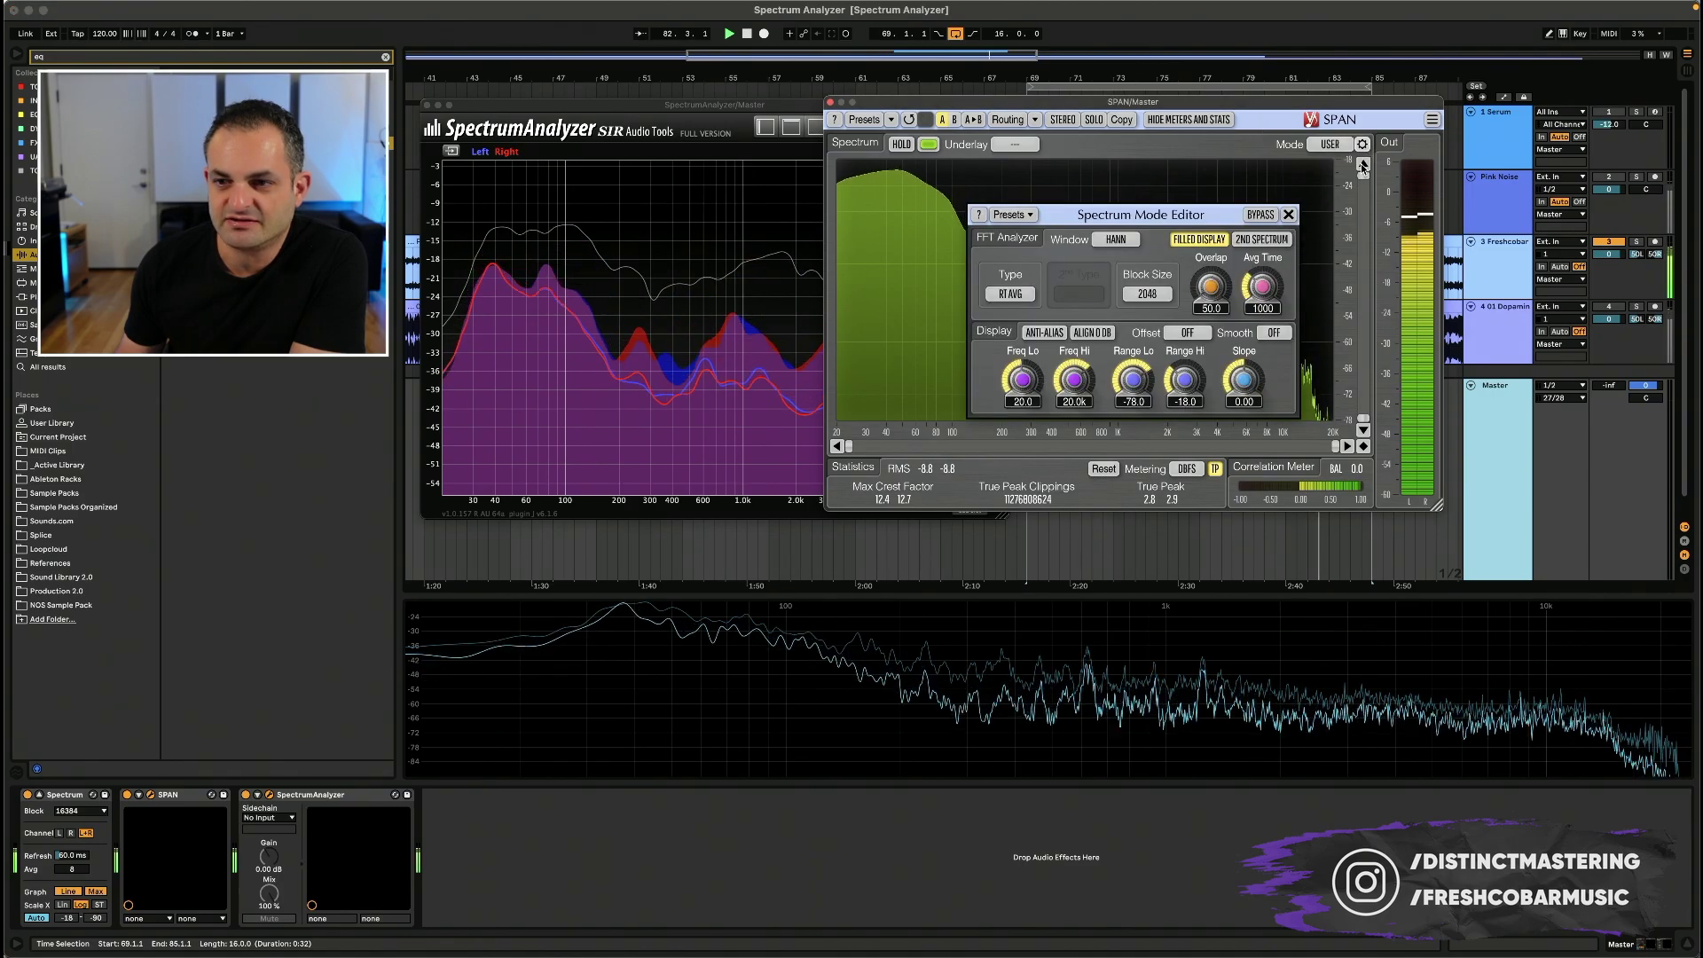
pyautogui.click(1245, 401)
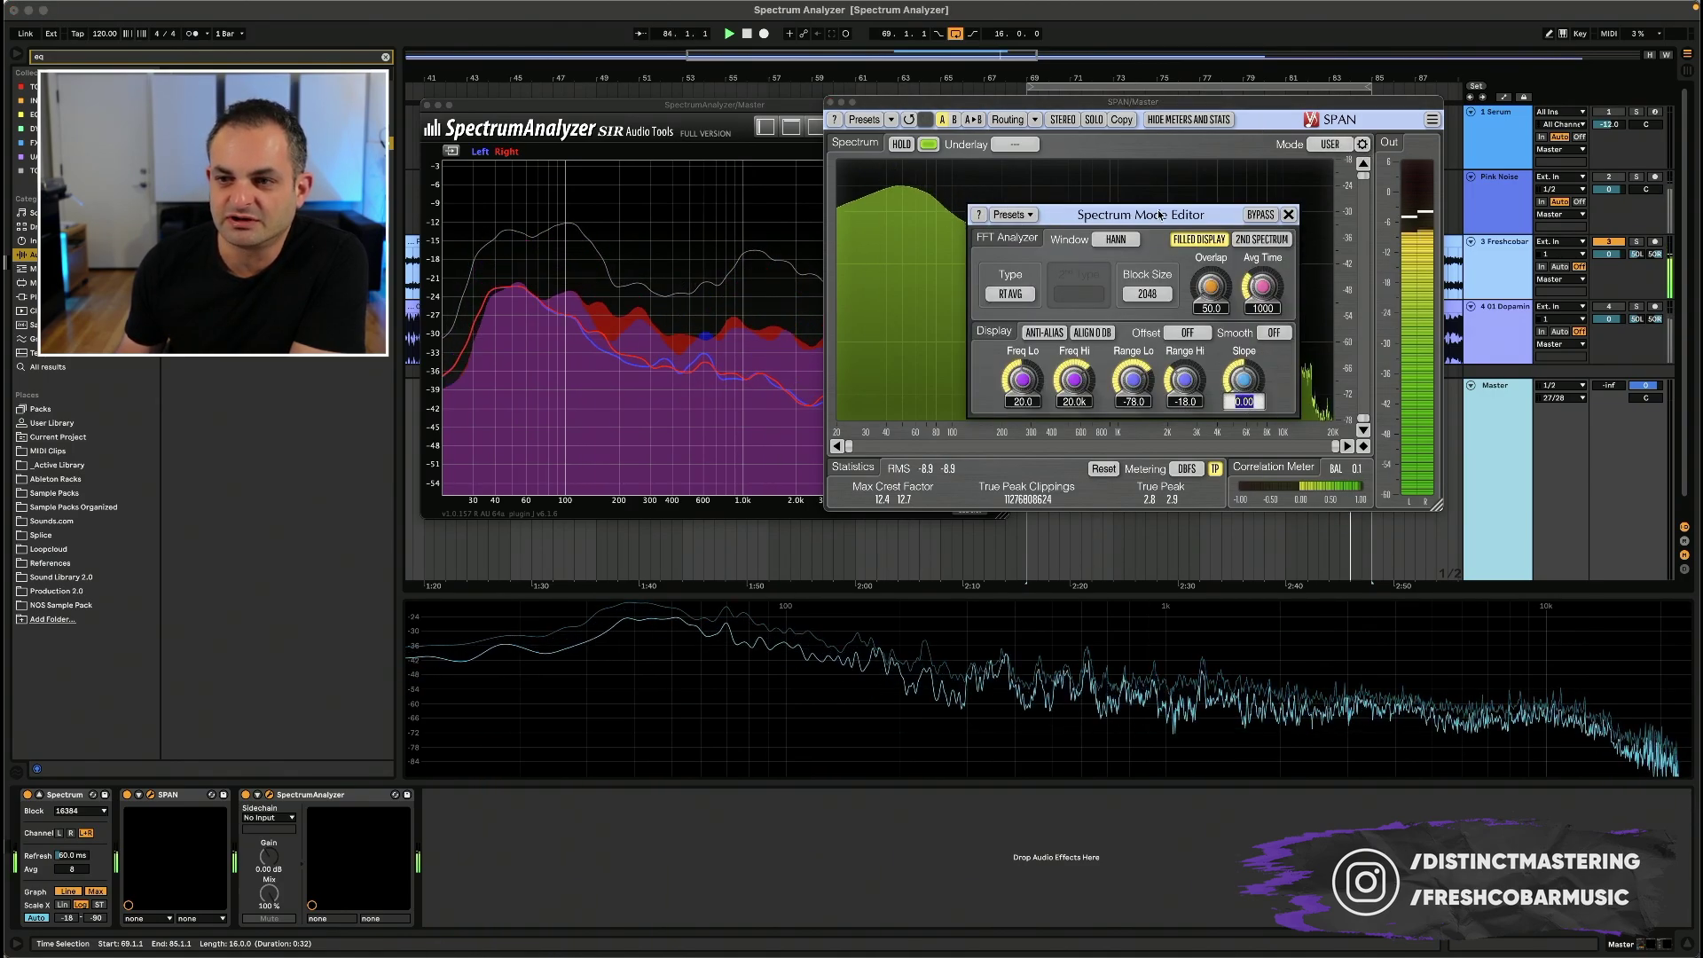
pyautogui.click(930, 186)
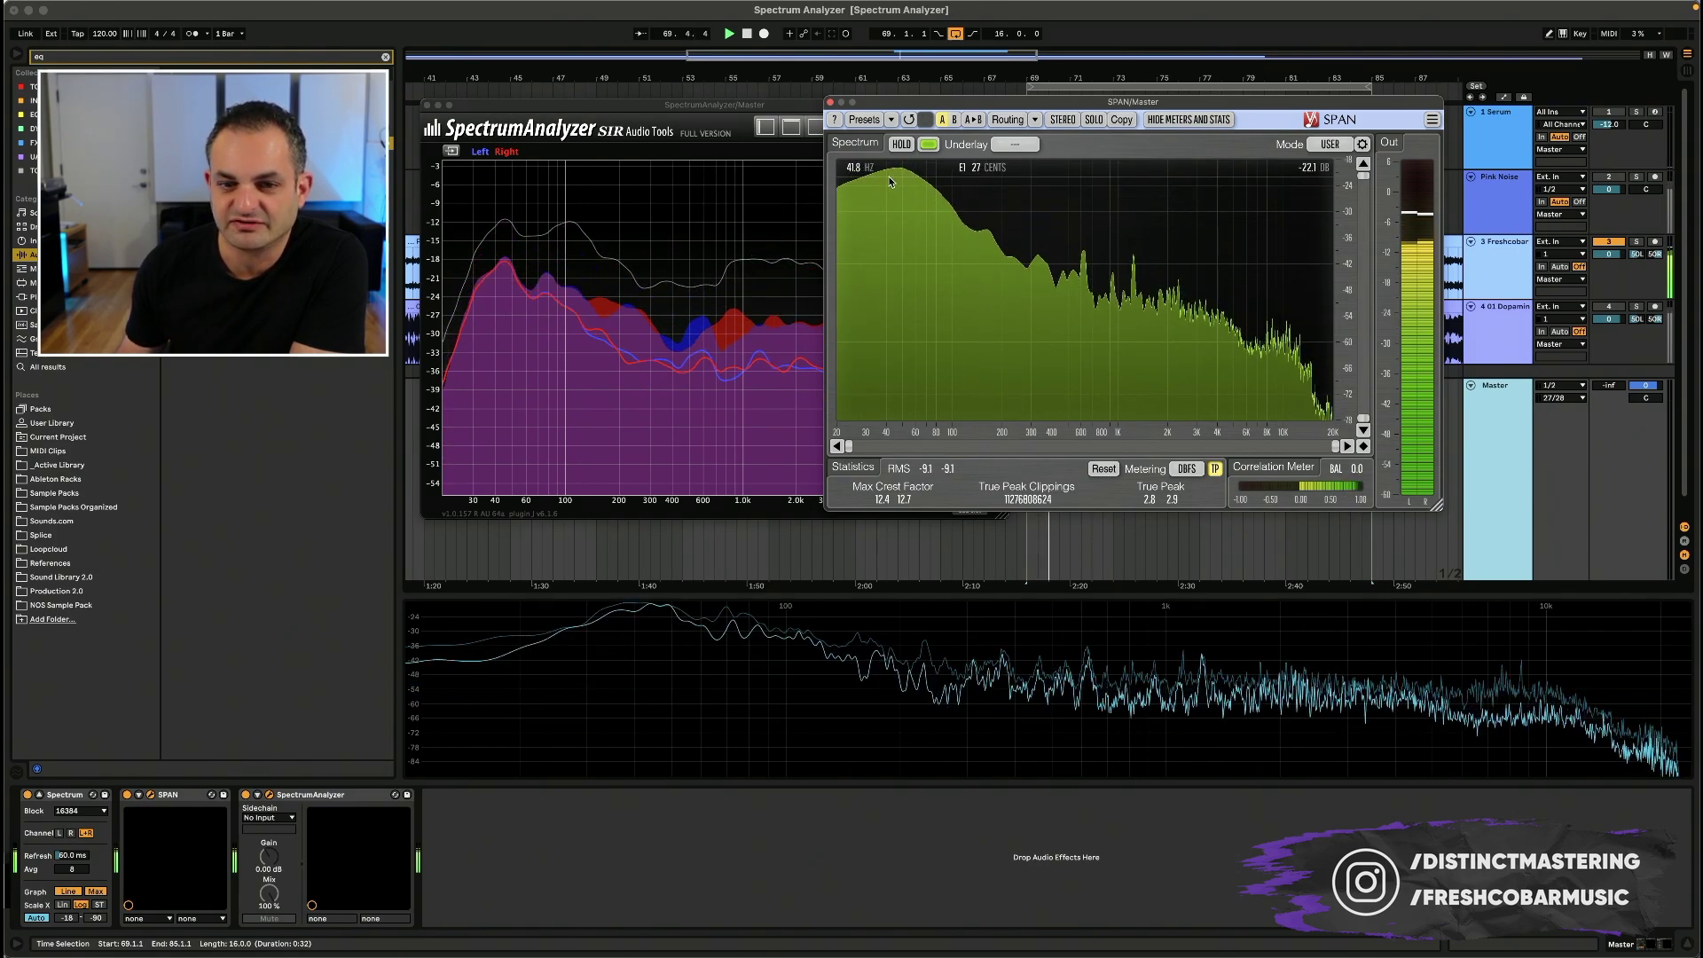
# Step: Review the EQs on tracks 3 and 4, recheck SPAN's slope, and bring SpectrumAnalyzer forward
pyautogui.click(1455, 271)
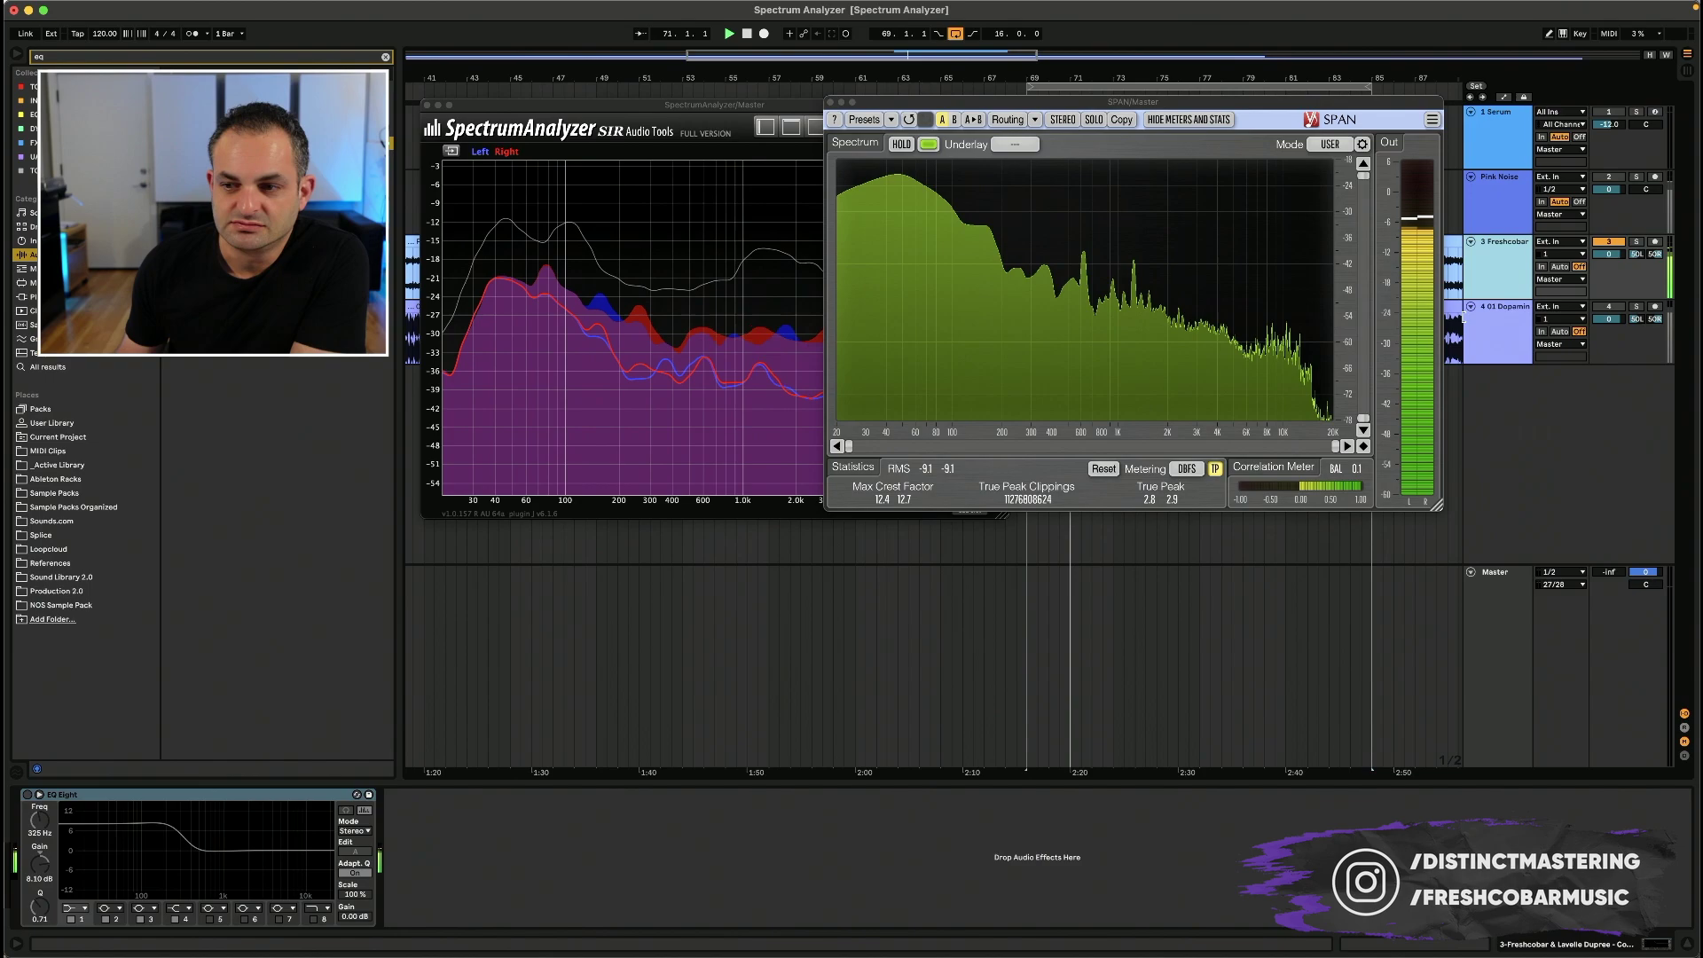
pyautogui.click(1522, 314)
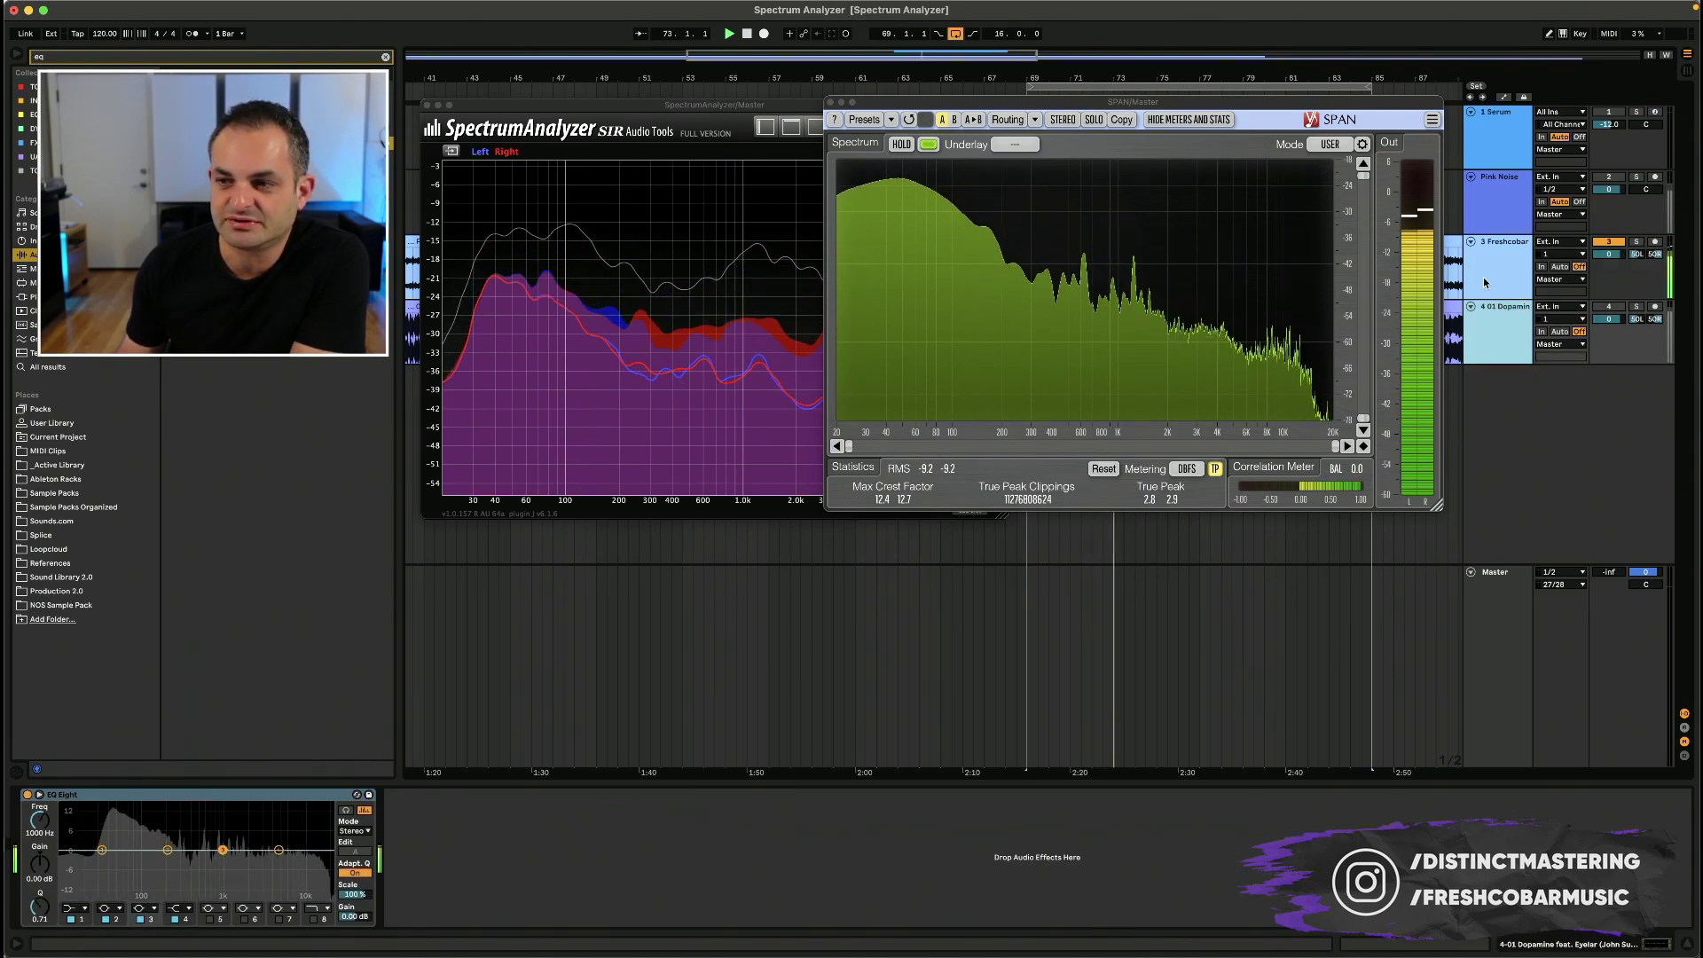
pyautogui.click(1362, 144)
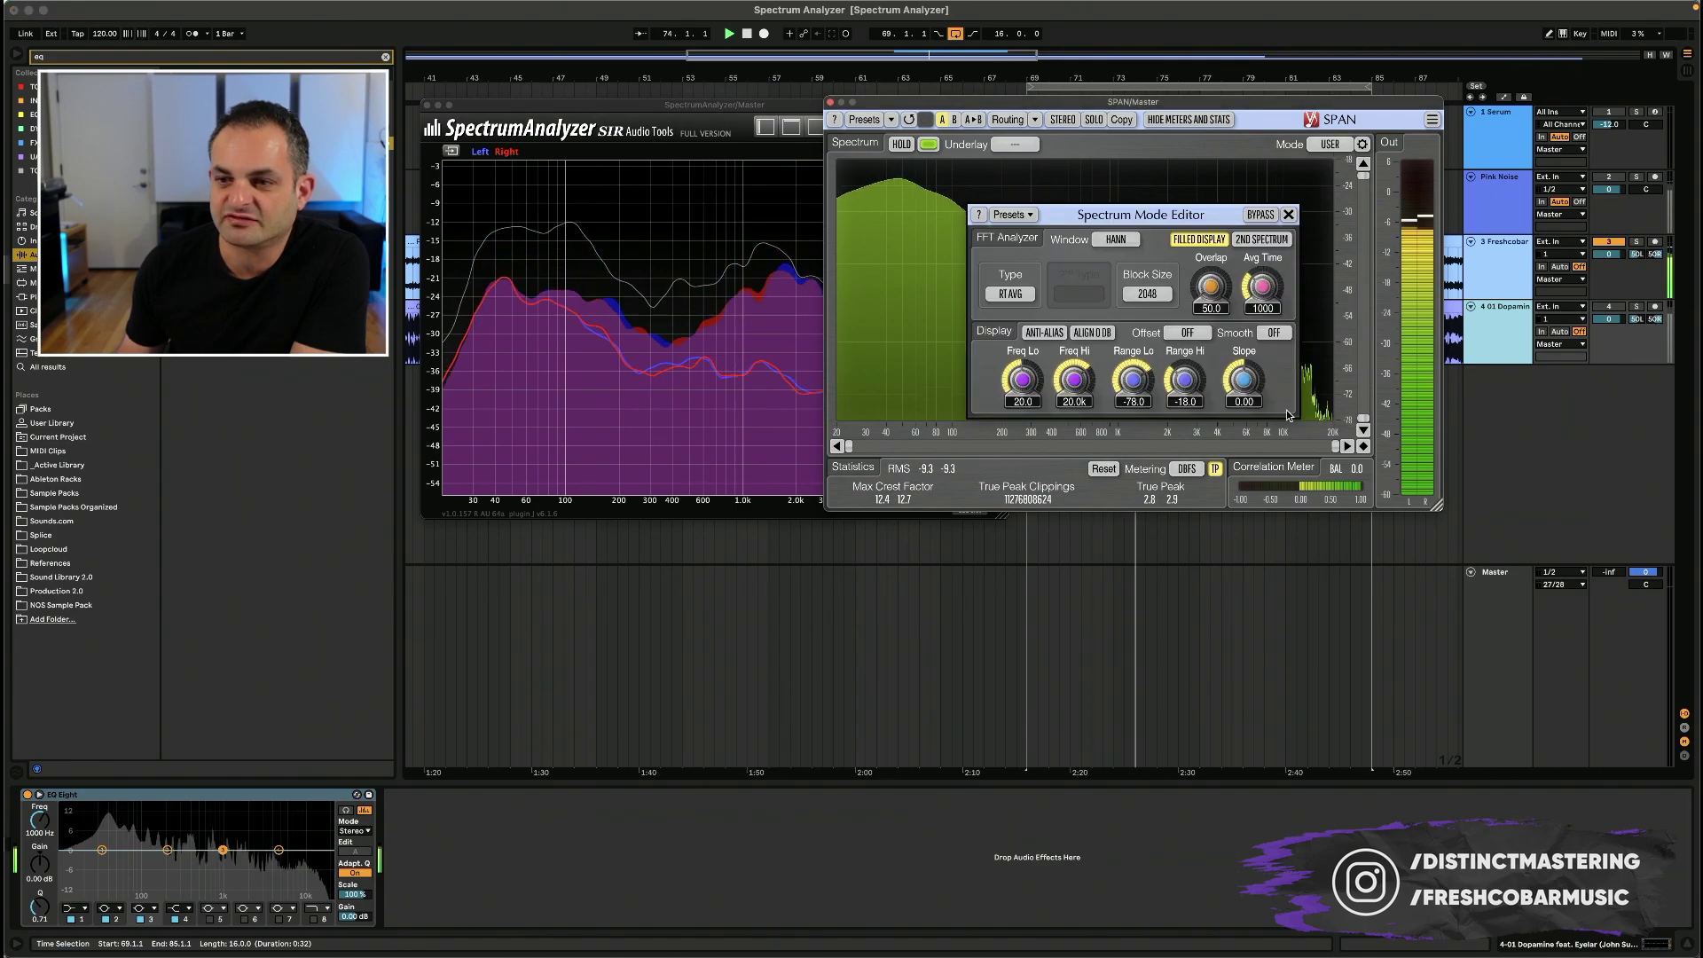
pyautogui.click(1243, 403)
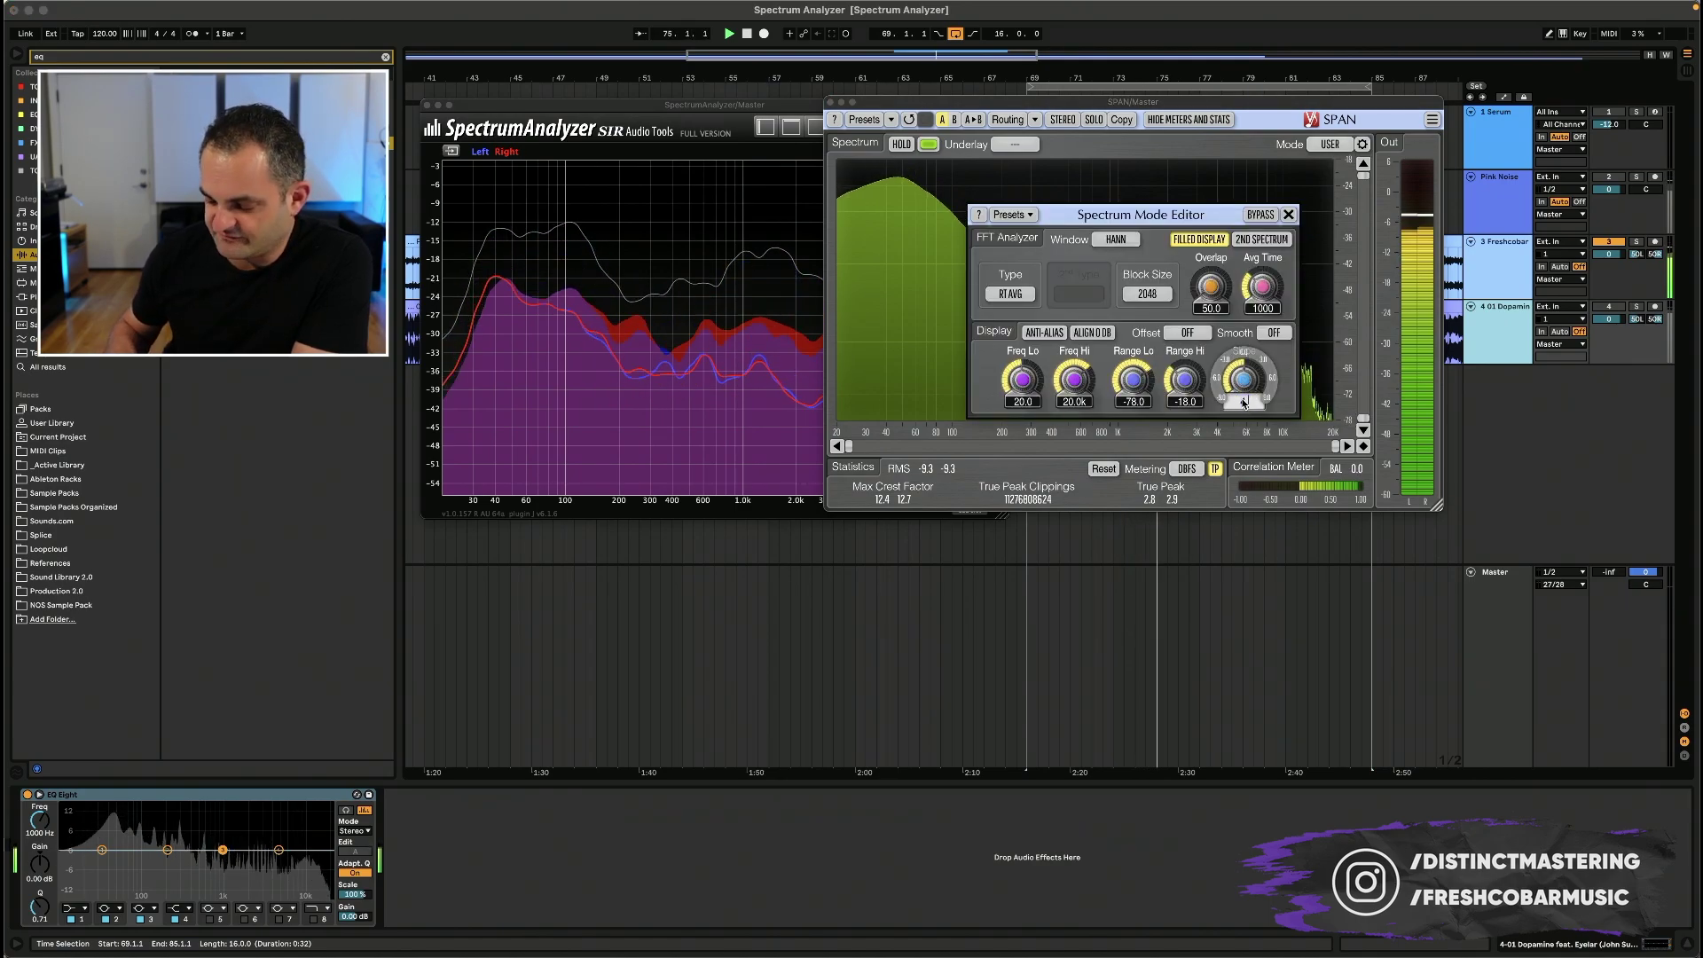
pyautogui.click(902, 316)
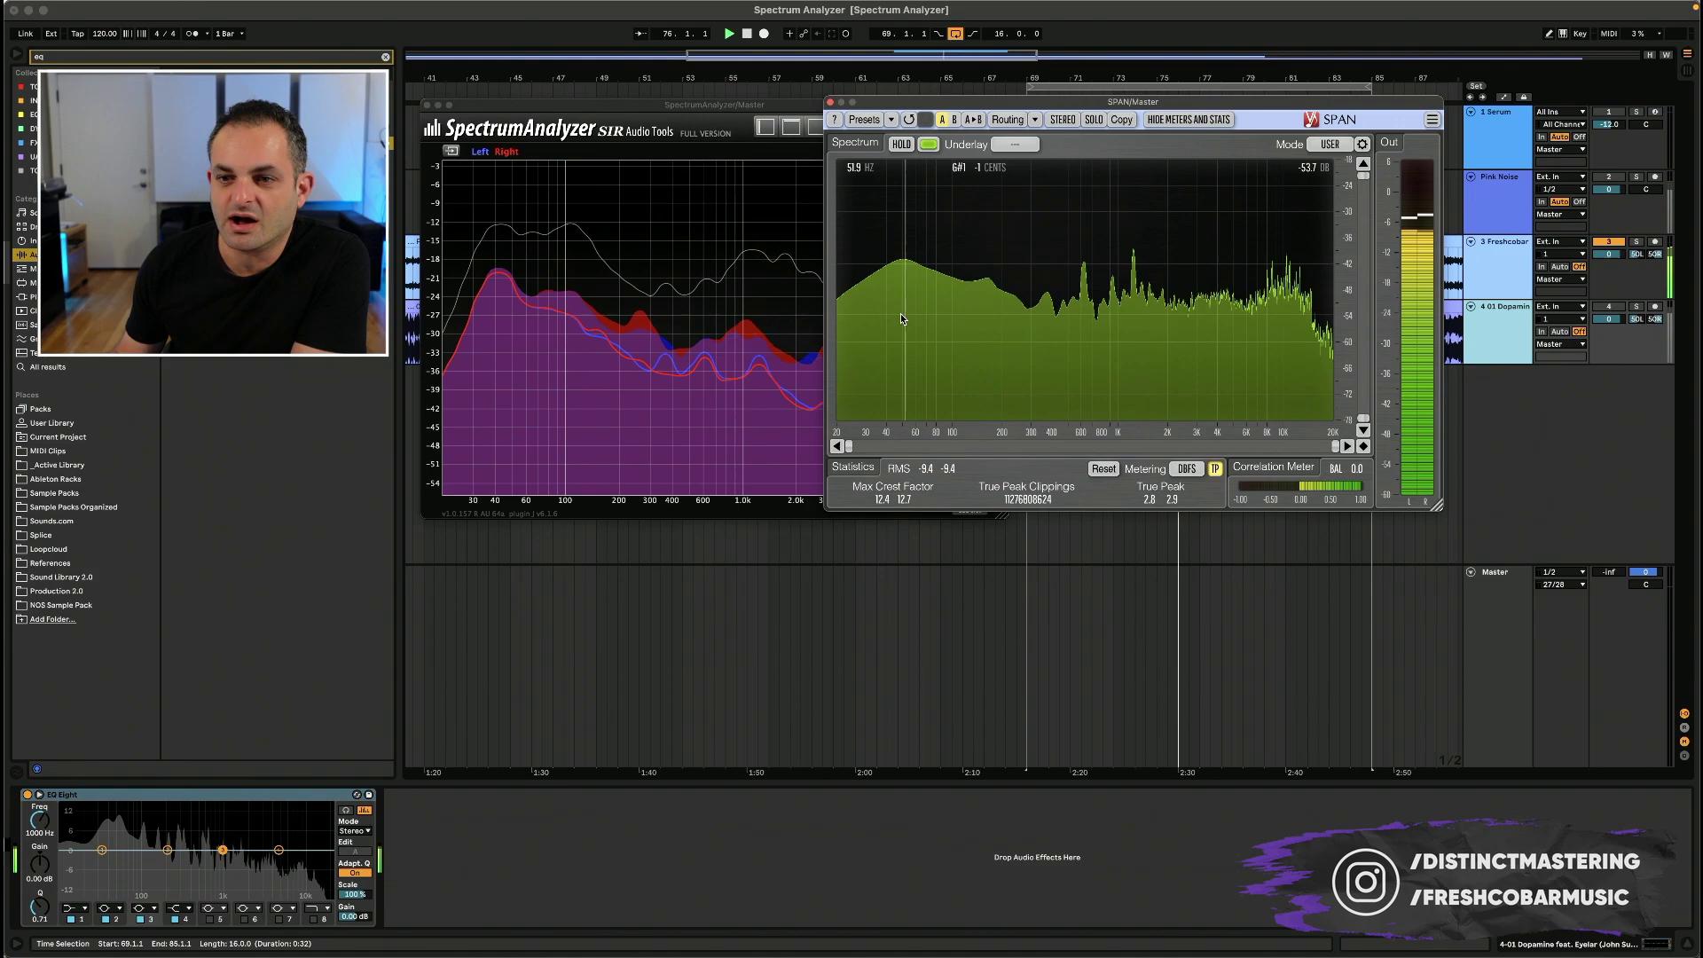
pyautogui.click(619, 245)
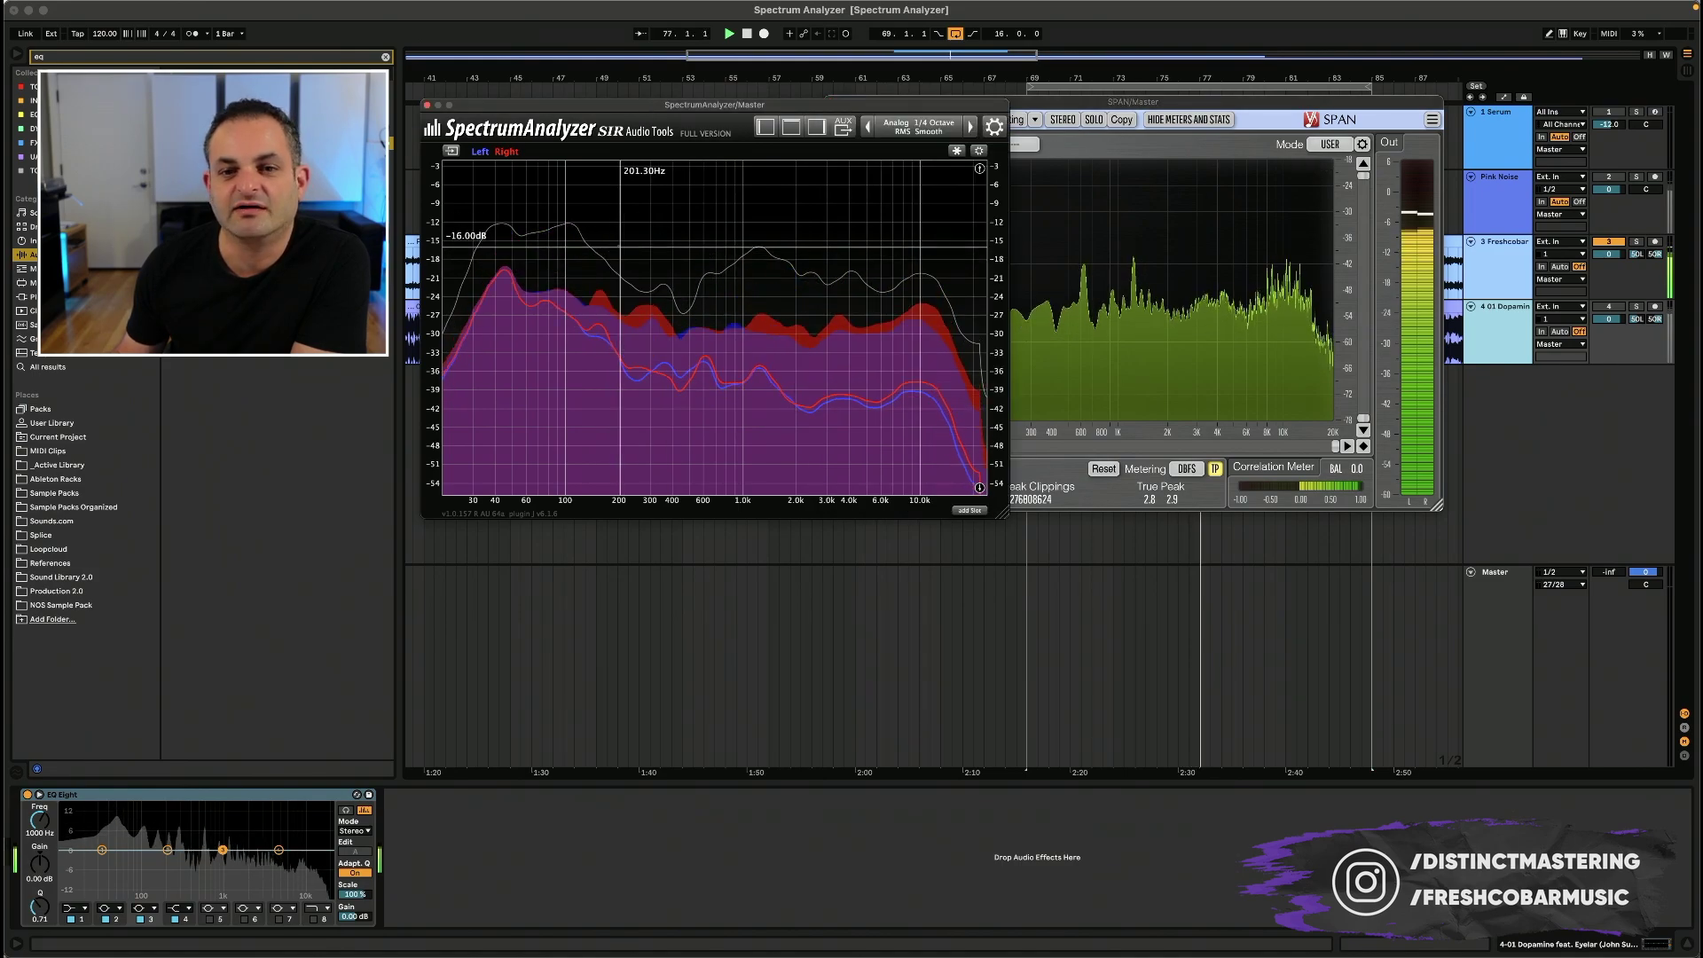
pyautogui.click(1480, 280)
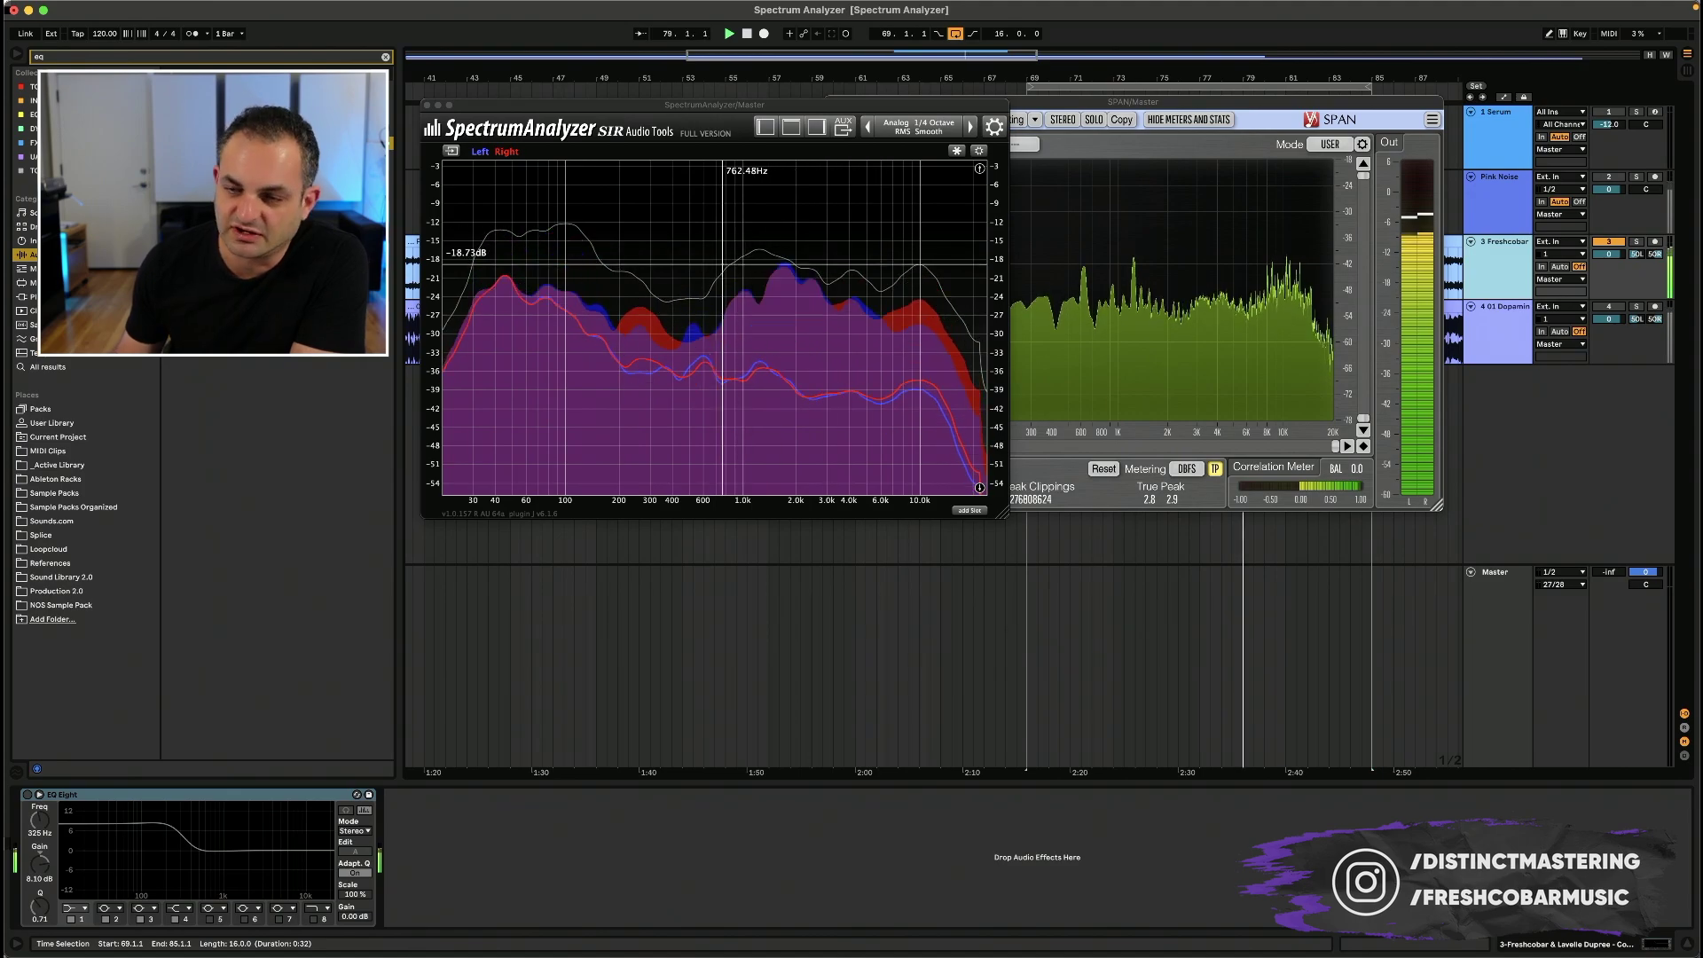
pyautogui.click(1497, 574)
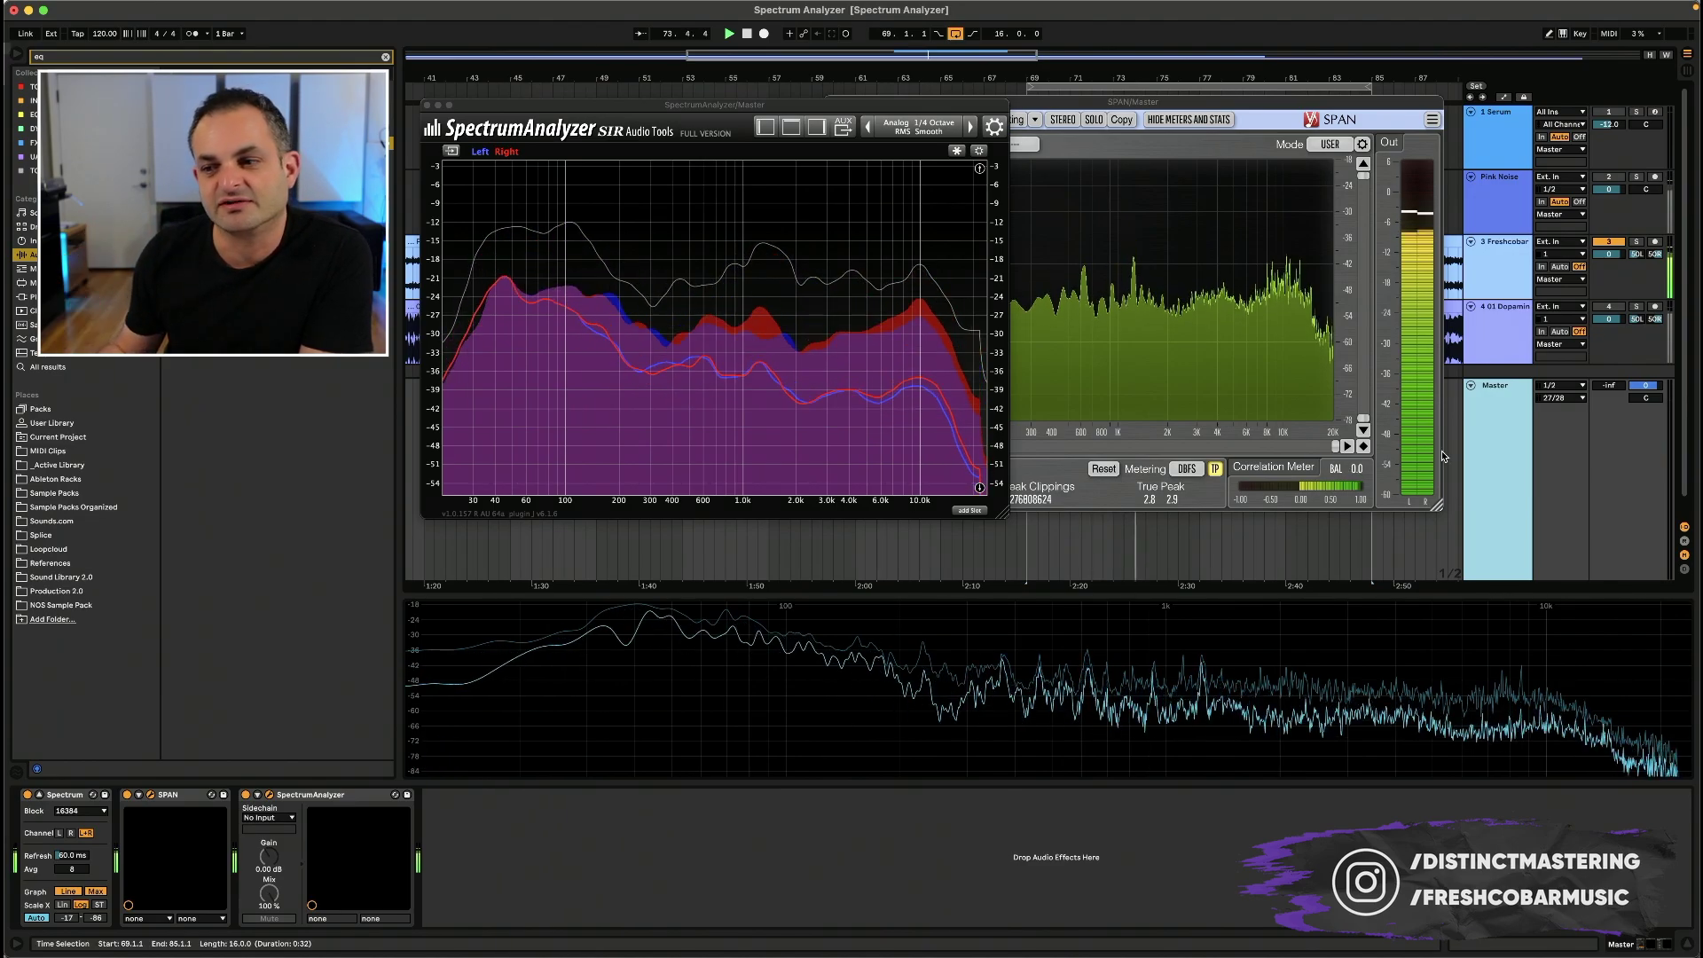
# Step: Move the solo from track 3 to track 4 so only its audio reaches the Master analyzers
pyautogui.click(1608, 242)
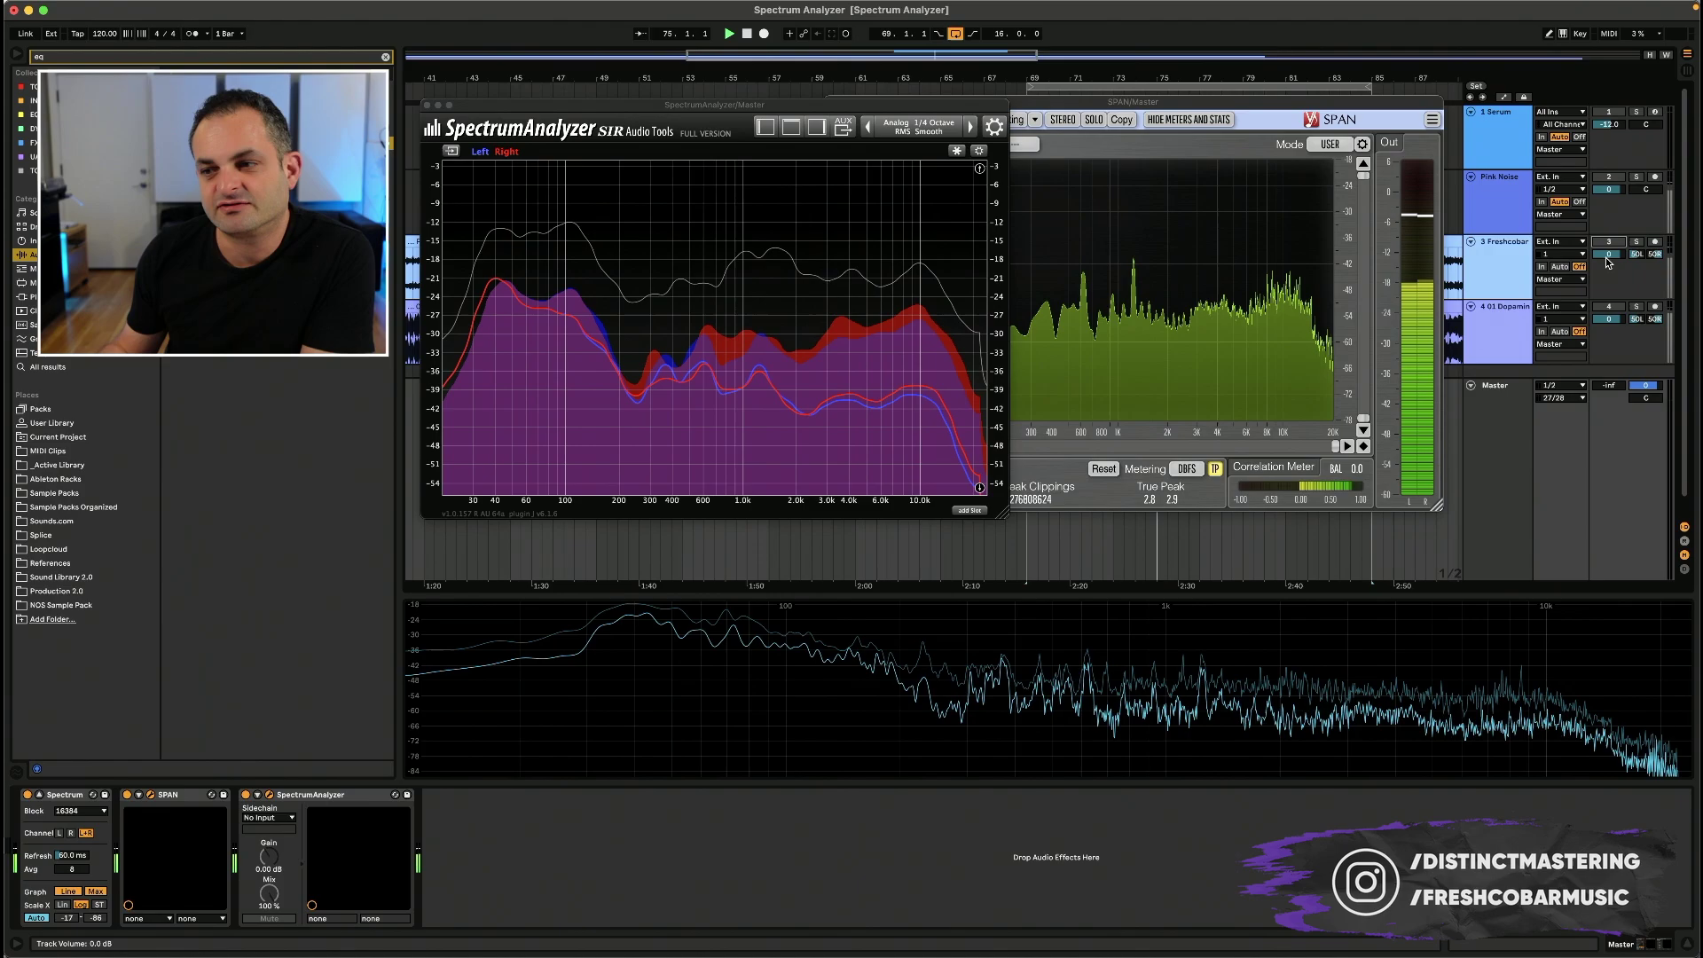
pyautogui.click(1608, 307)
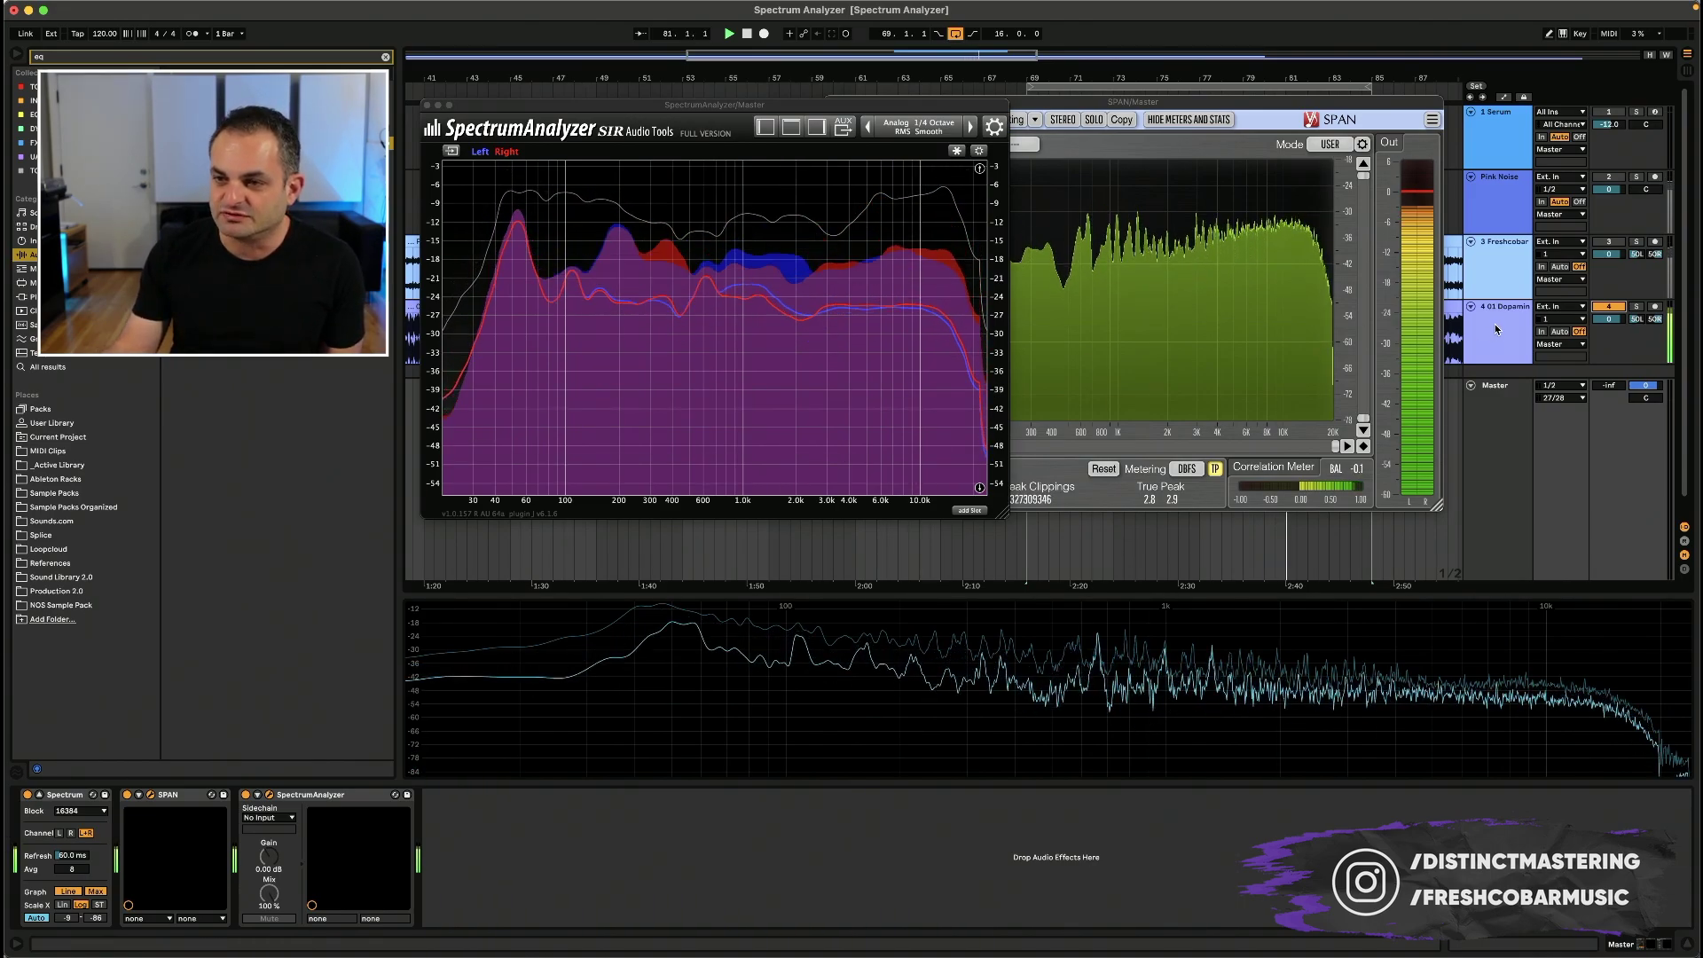
# Step: Compare the EQ Eights on tracks 3 and 4 with the Master analyzers, ending on Dopamine
pyautogui.click(1495, 283)
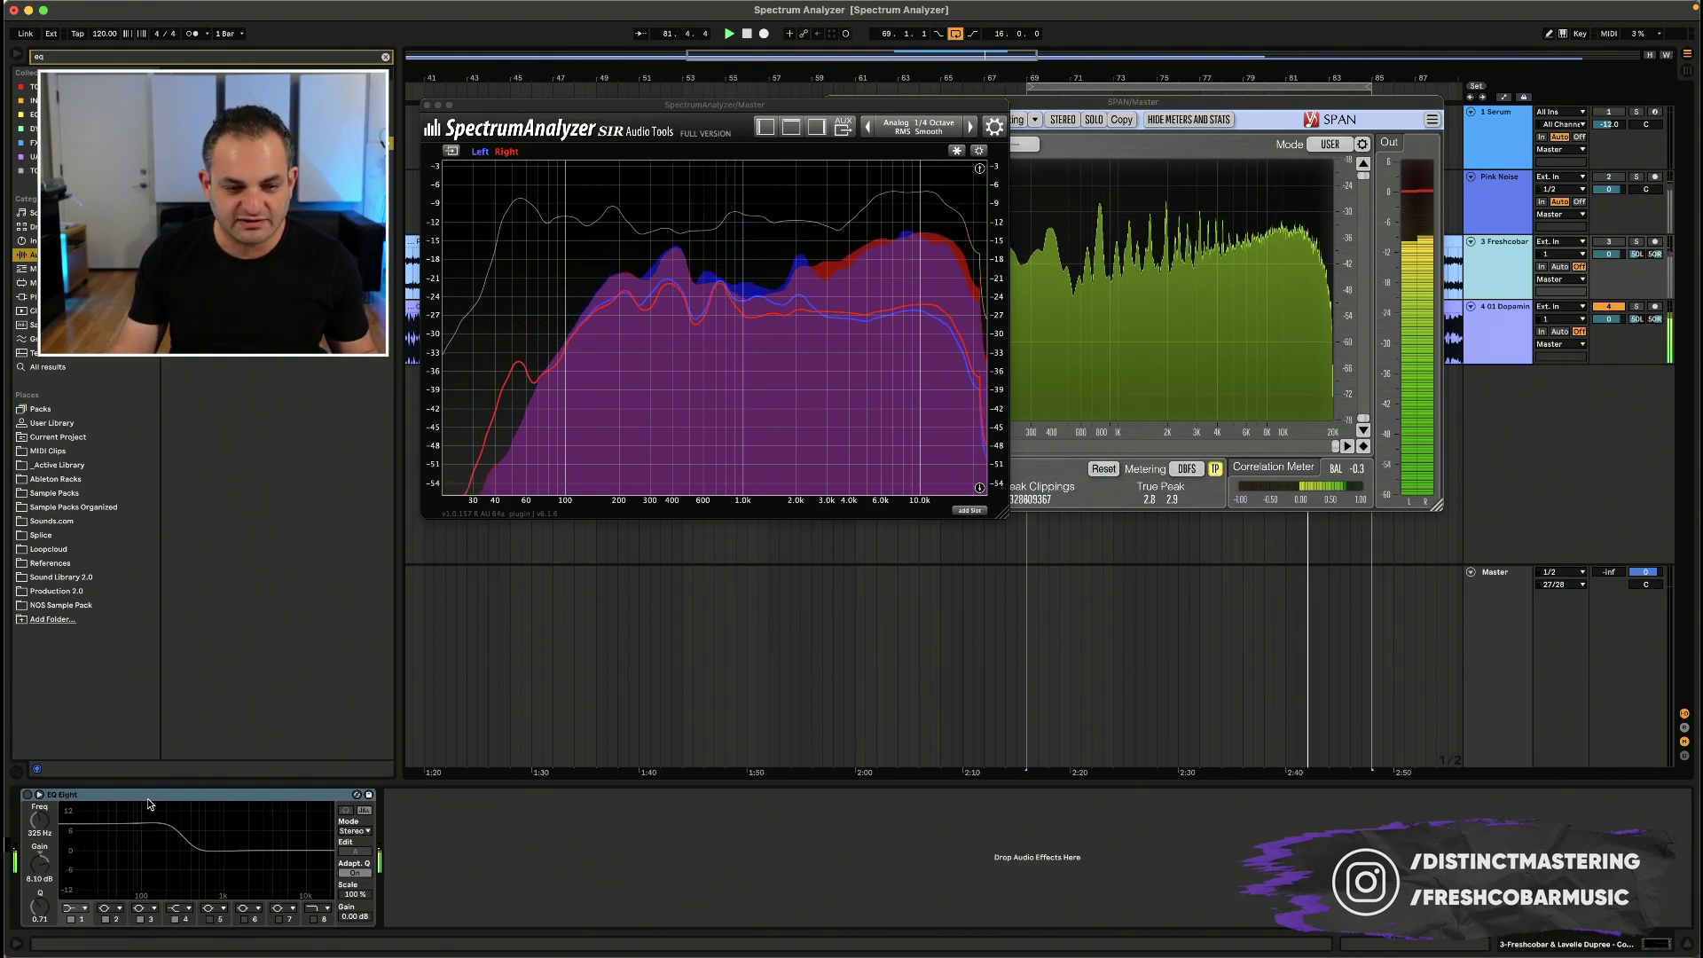
pyautogui.click(1557, 337)
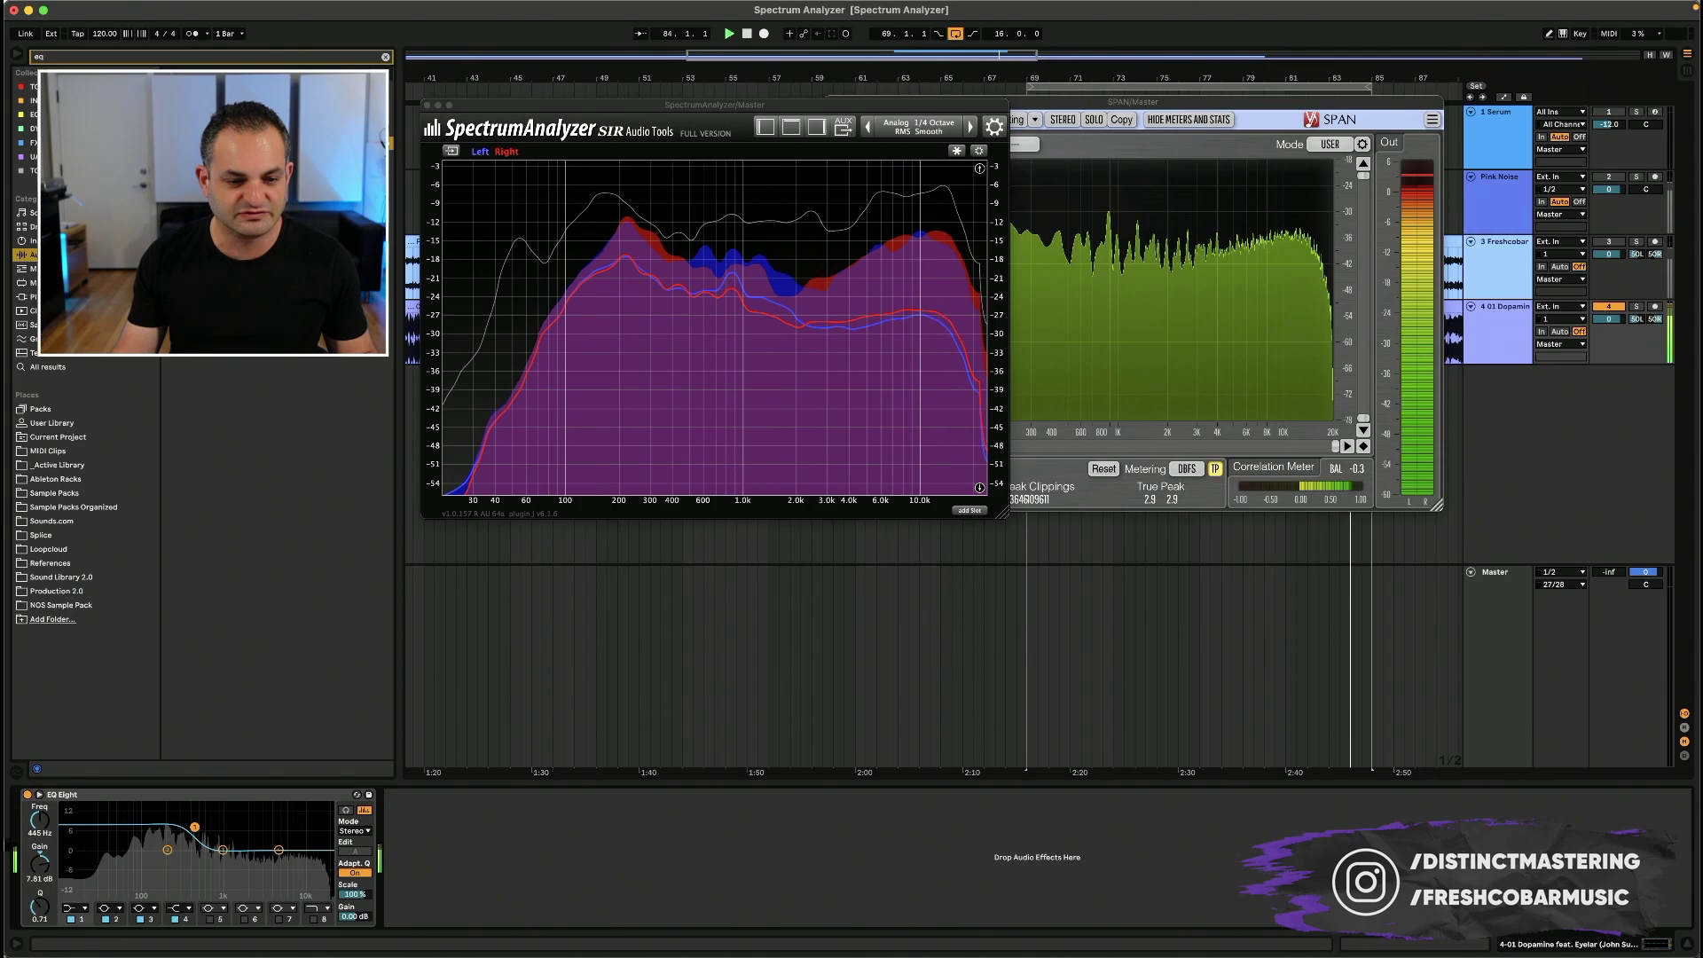
pyautogui.click(1495, 571)
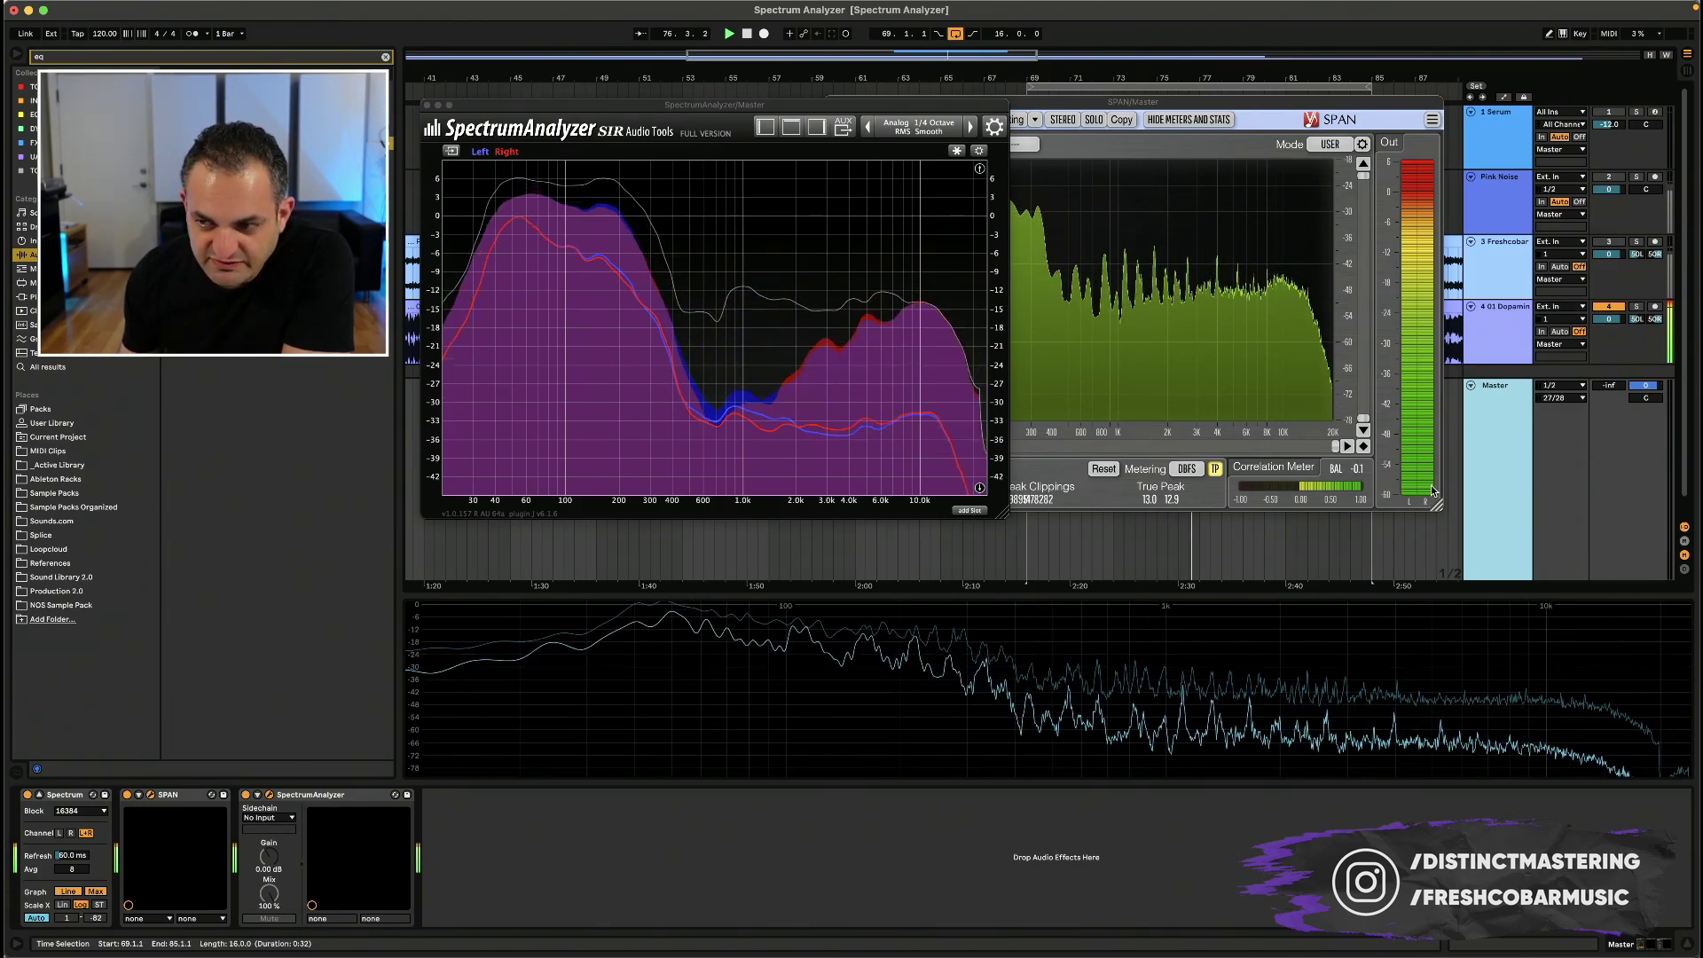
pyautogui.click(1515, 326)
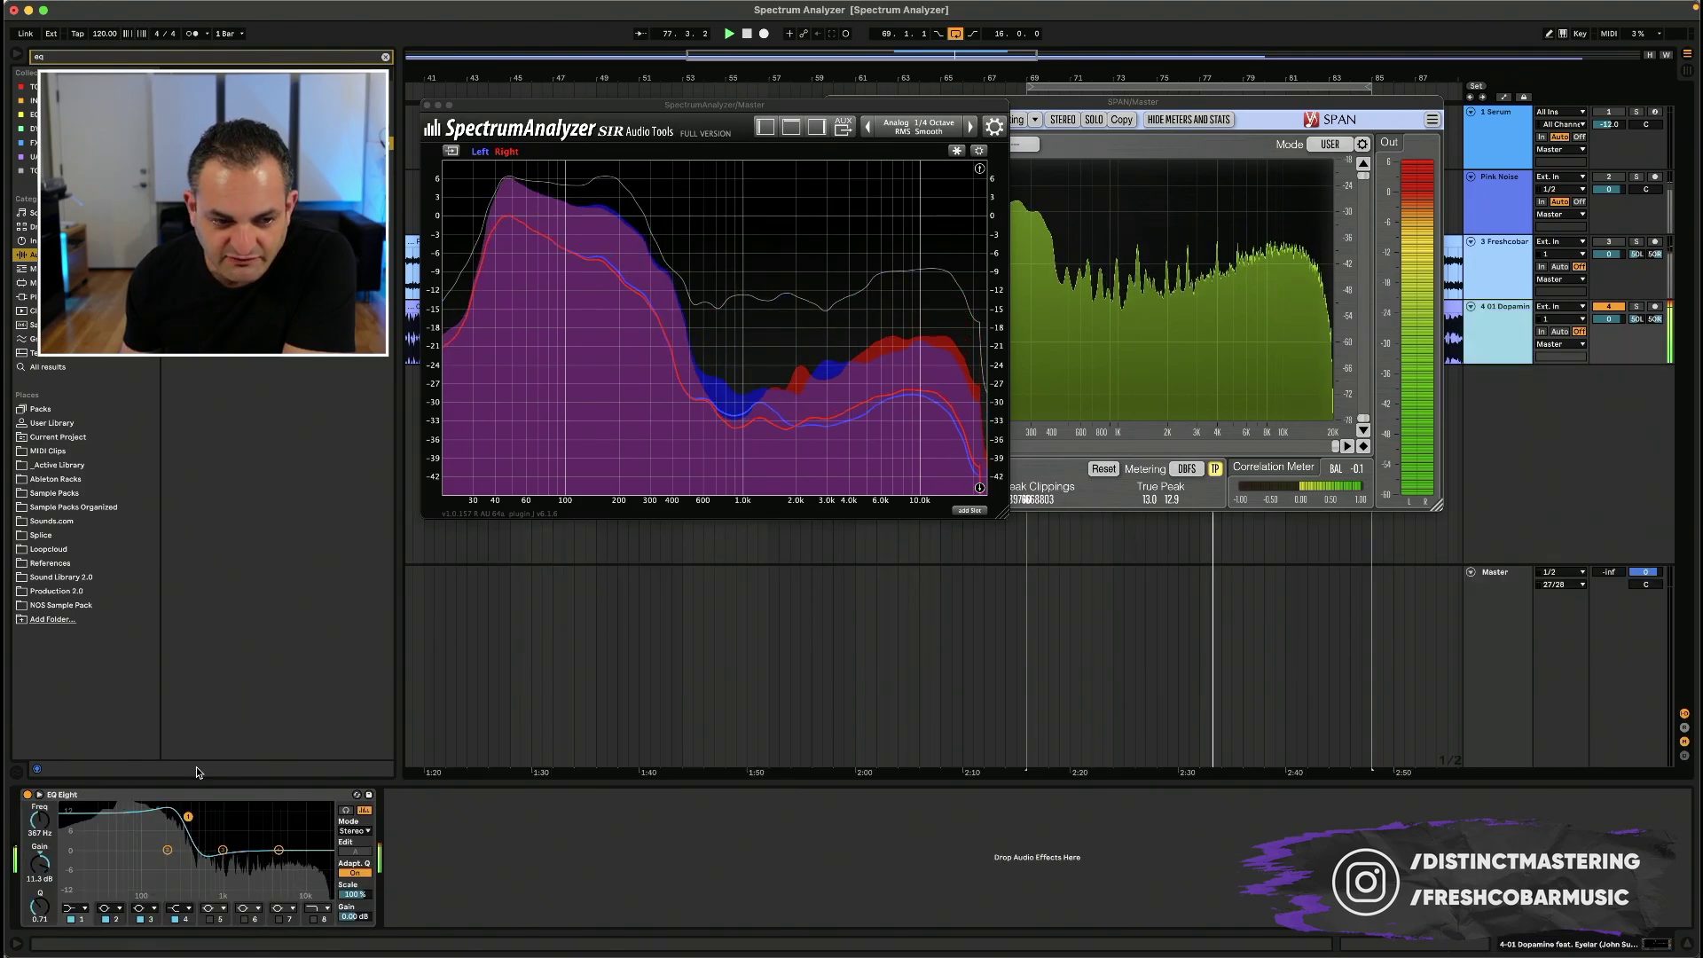
pyautogui.click(1497, 575)
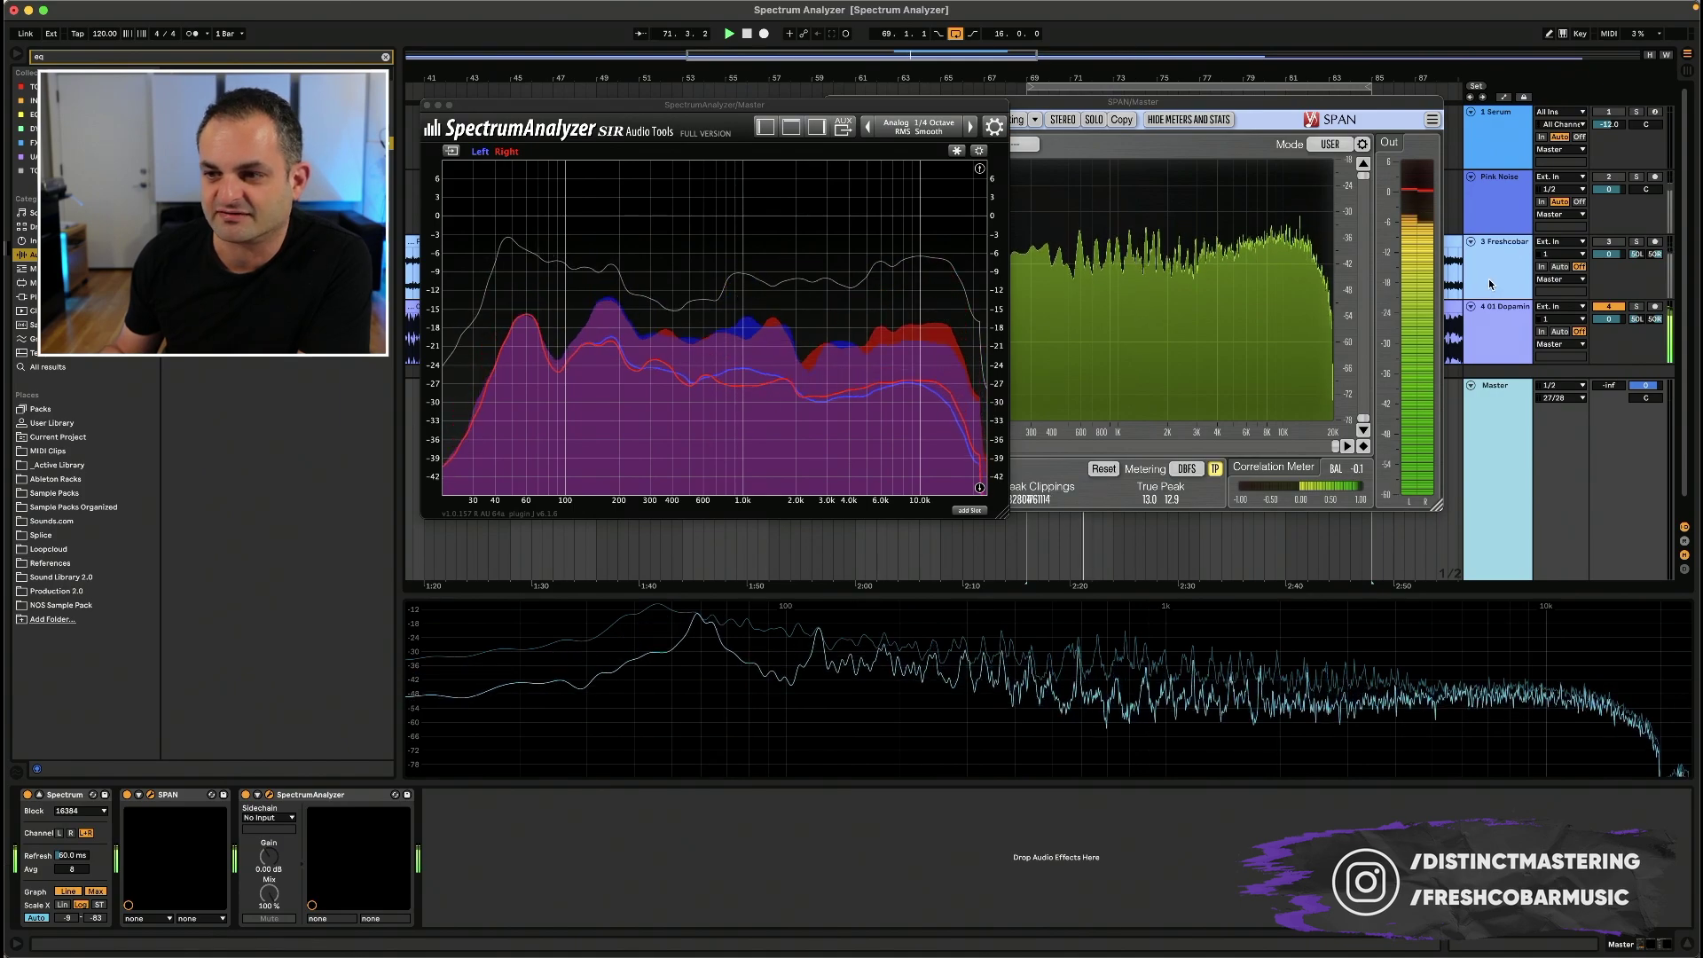
pyautogui.click(1501, 346)
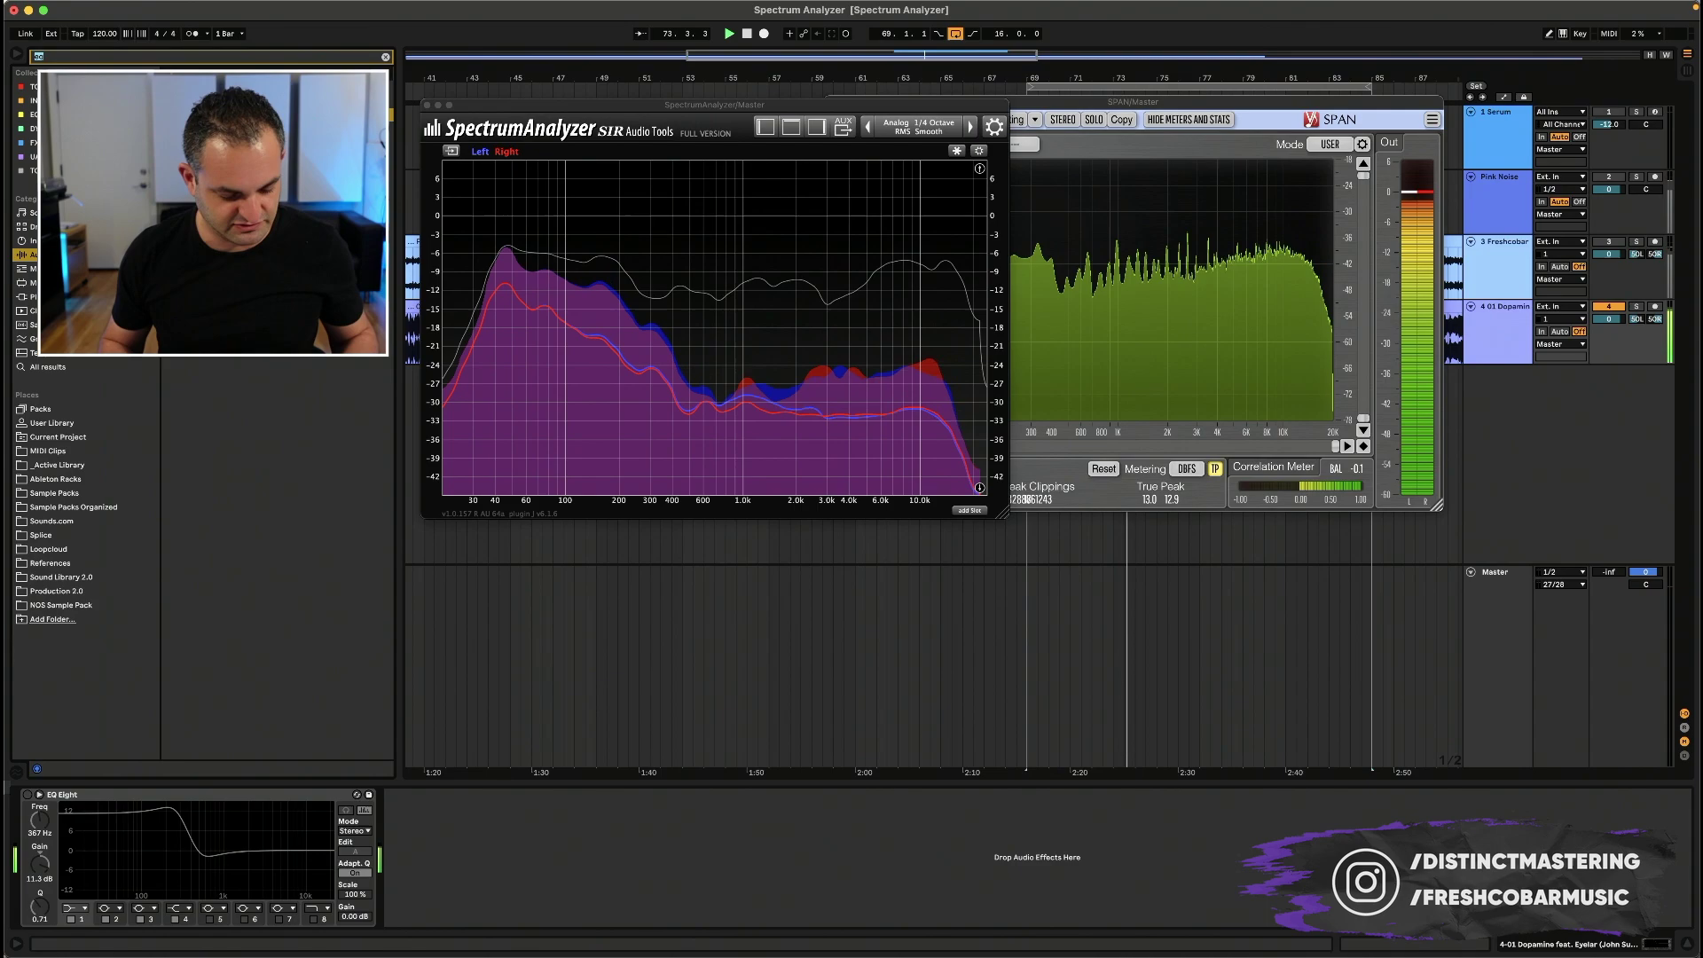
# Step: Search 'spectr', add Spectrum after EQ Eight on the Dopamine track, and expand its graph
pyautogui.write('spectr')
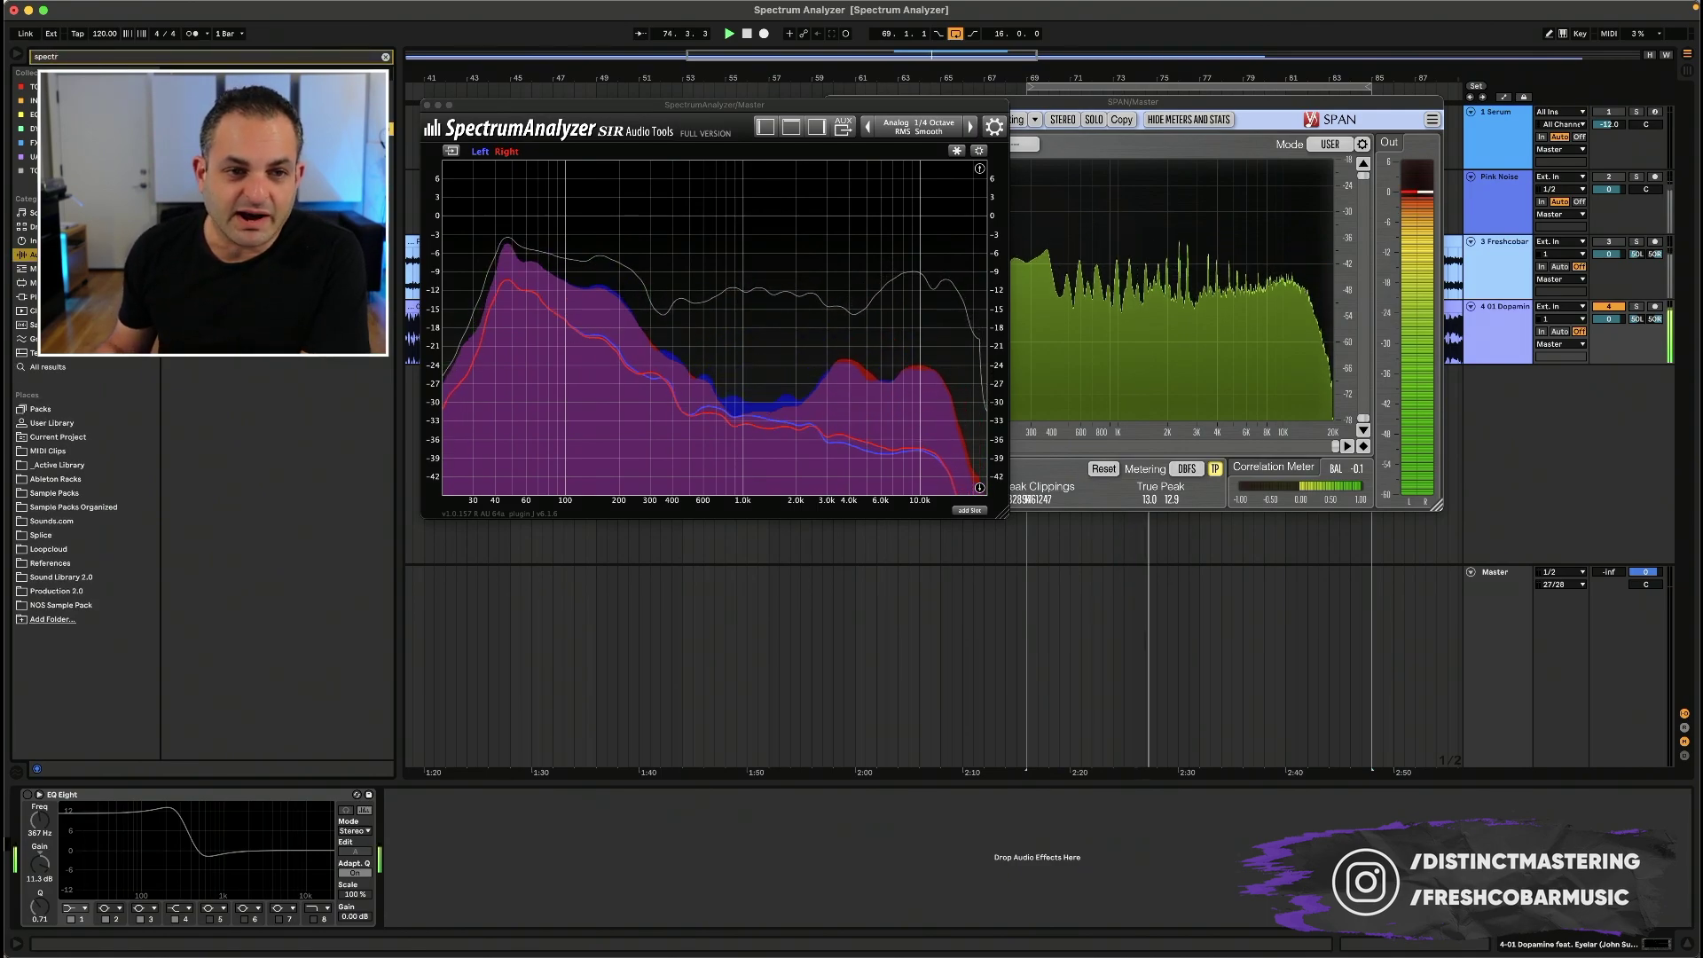
pyautogui.moveTo(454, 806); pyautogui.dragTo(454, 809)
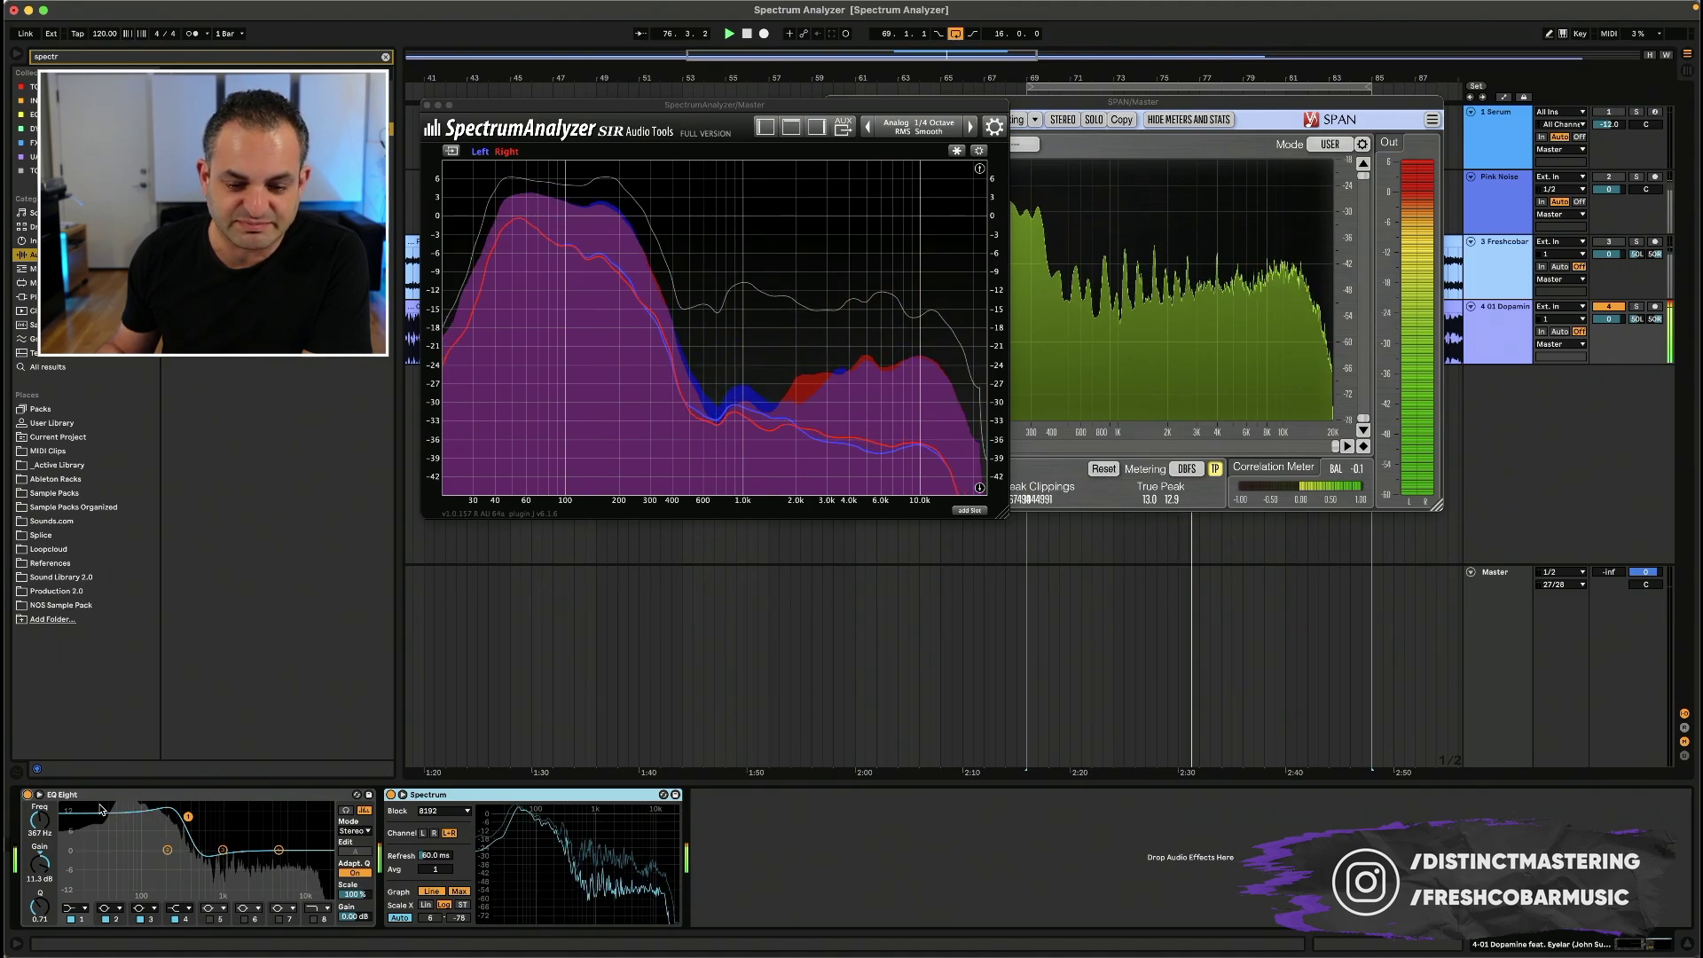
pyautogui.click(404, 796)
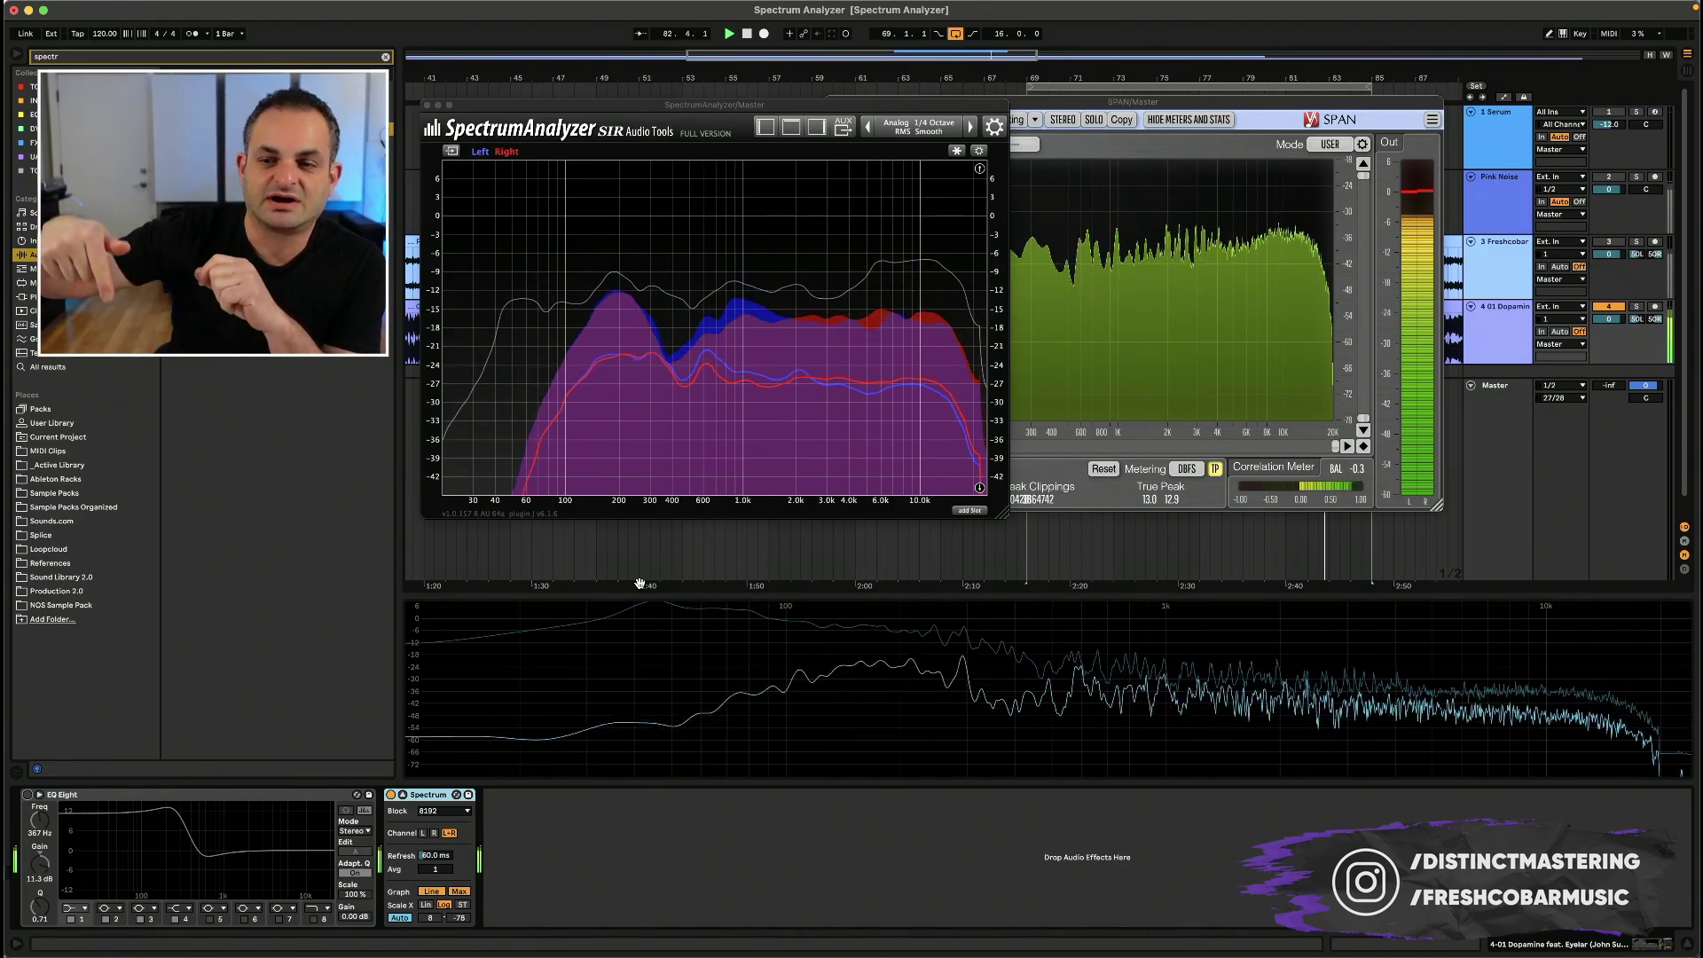
# Step: Slide the SpectrumAnalyzer window left and bring SPAN to the front
pyautogui.moveTo(665, 108); pyautogui.dragTo(479, 107)
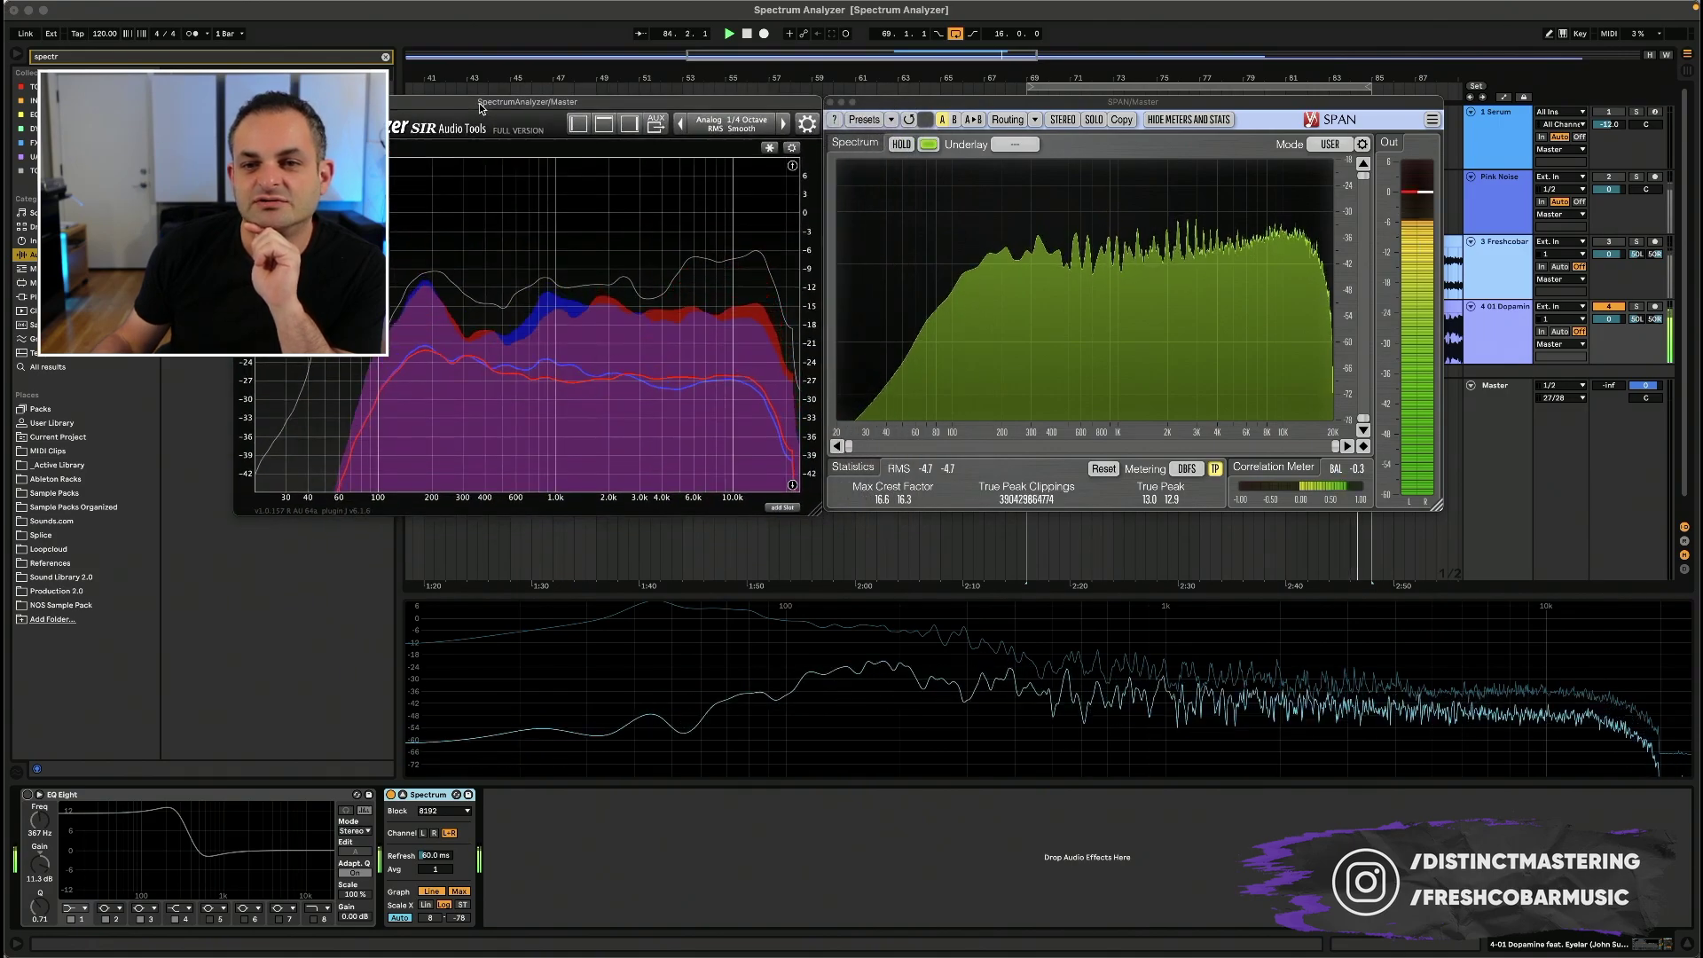
pyautogui.click(892, 106)
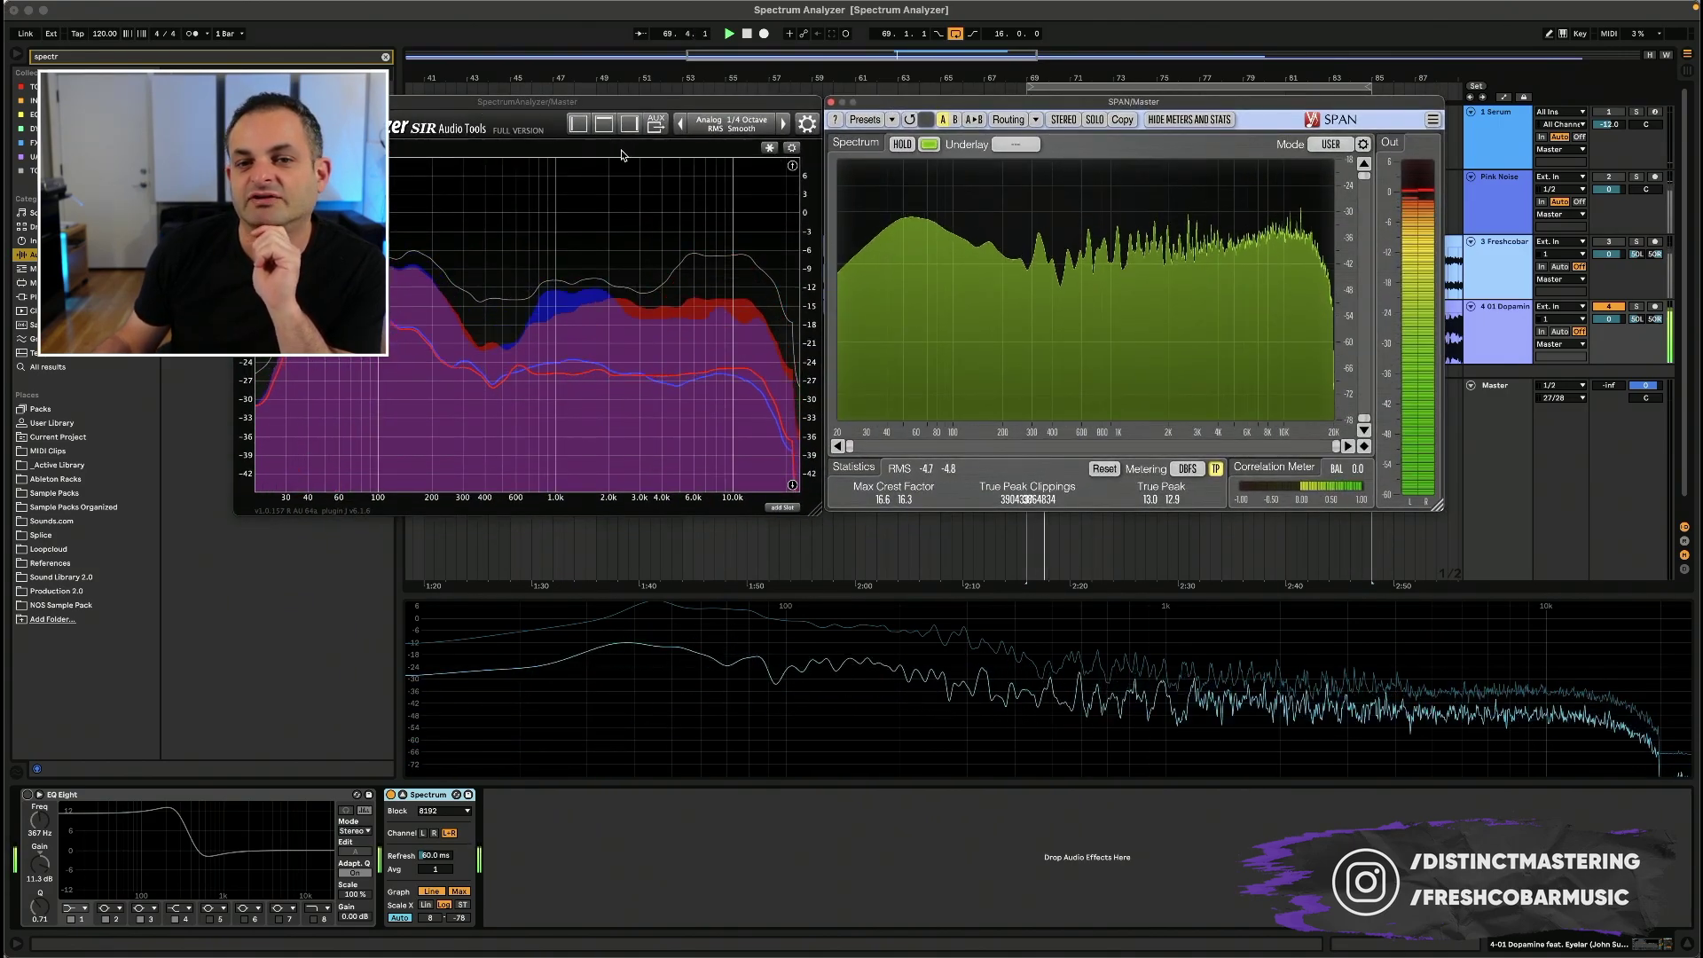